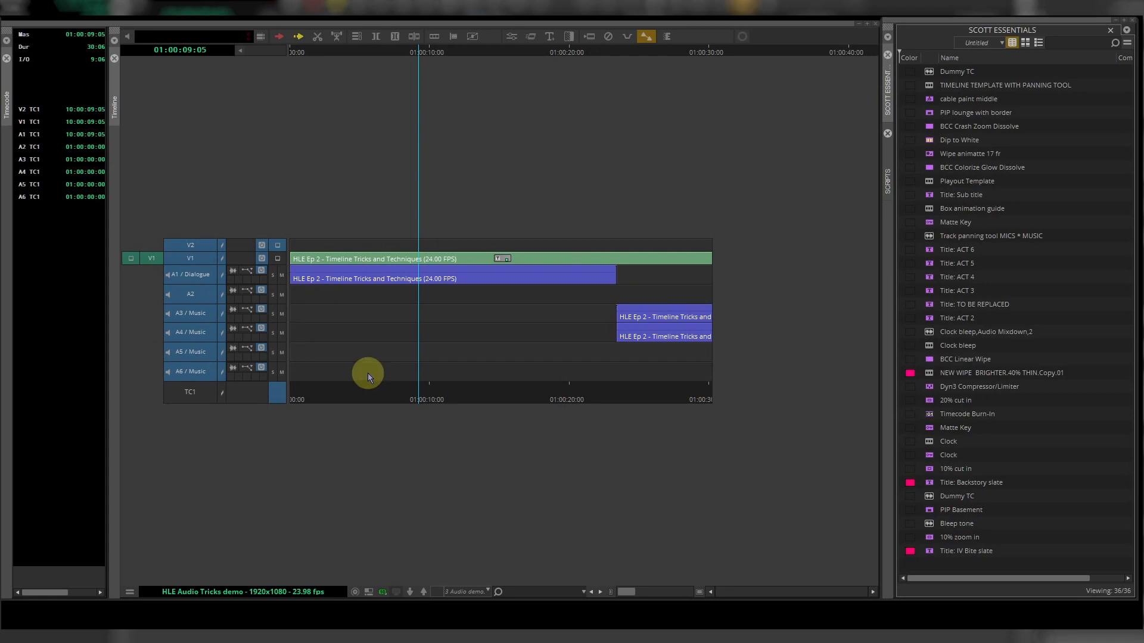
Play the sequence from its start, and again from the beginning of the music clips on A3 and A4
key(Home)
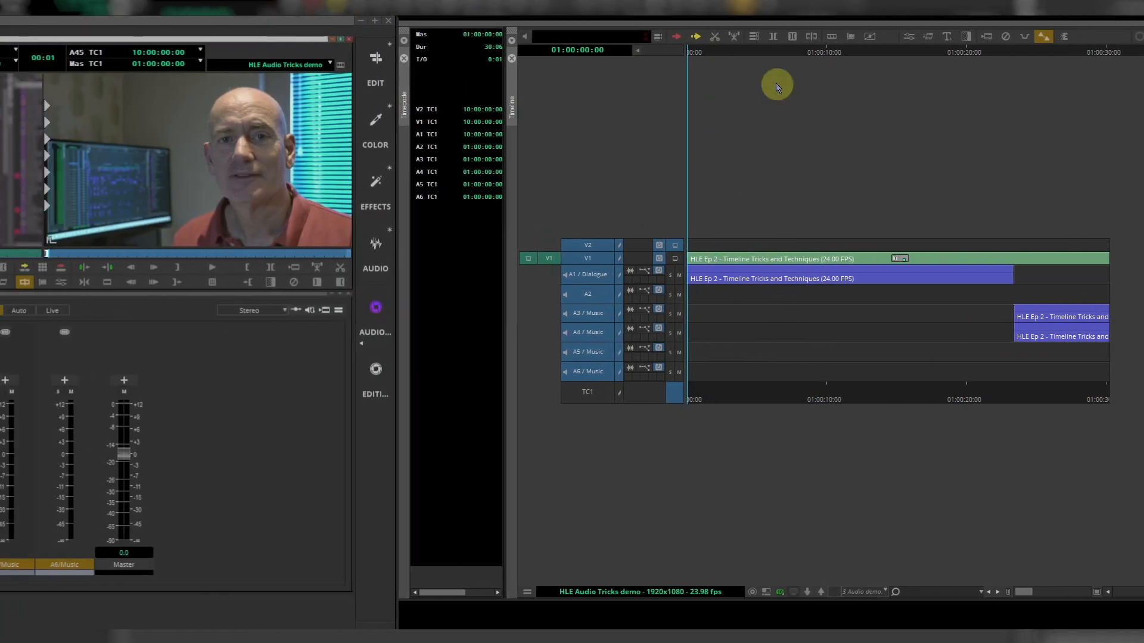
drag(740, 51, 671, 153)
key(space)
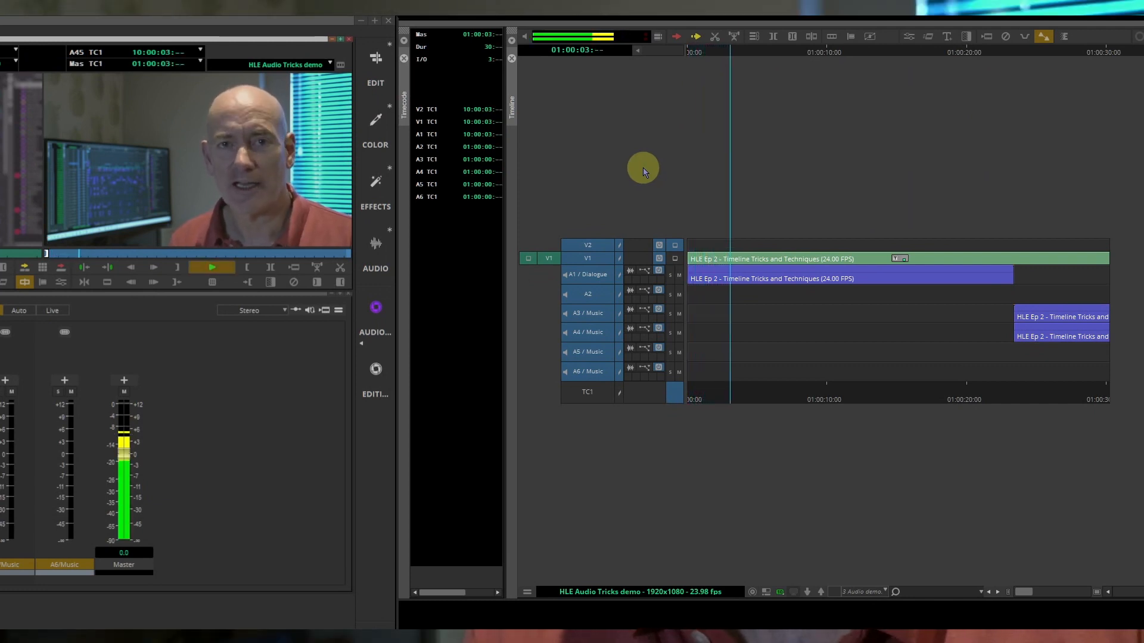
click(1017, 56)
key(space)
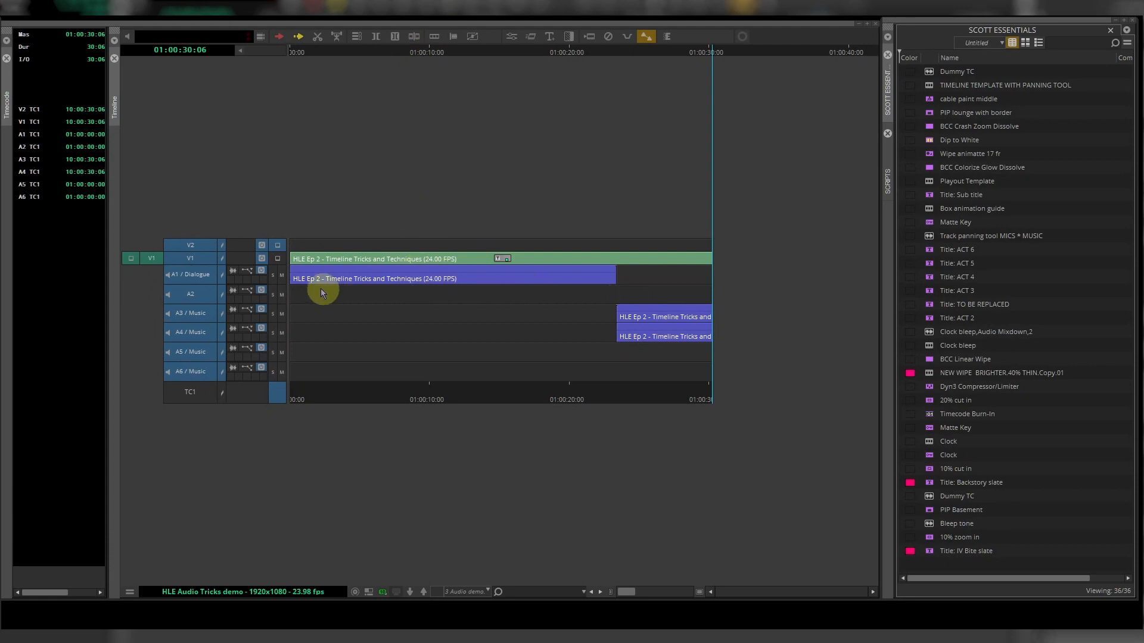
Turn on the waveform display individually for audio tracks A1, A3 and A4
click(234, 272)
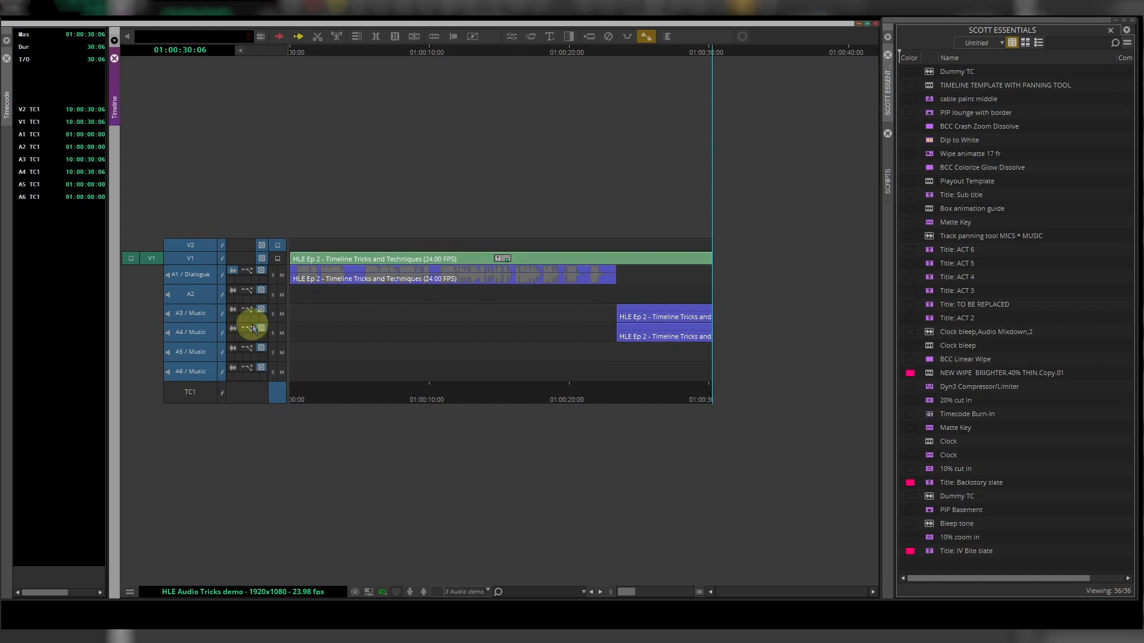
click(233, 310)
click(234, 329)
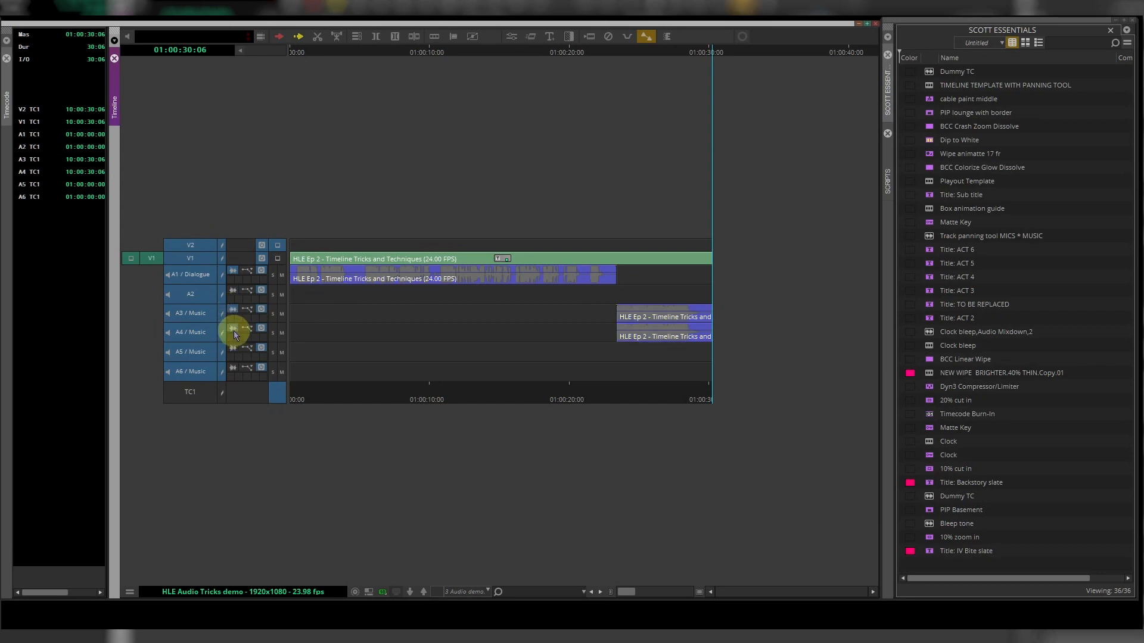
Turn off the individual waveform display on audio tracks A4, A3 and A1
click(233, 330)
click(233, 309)
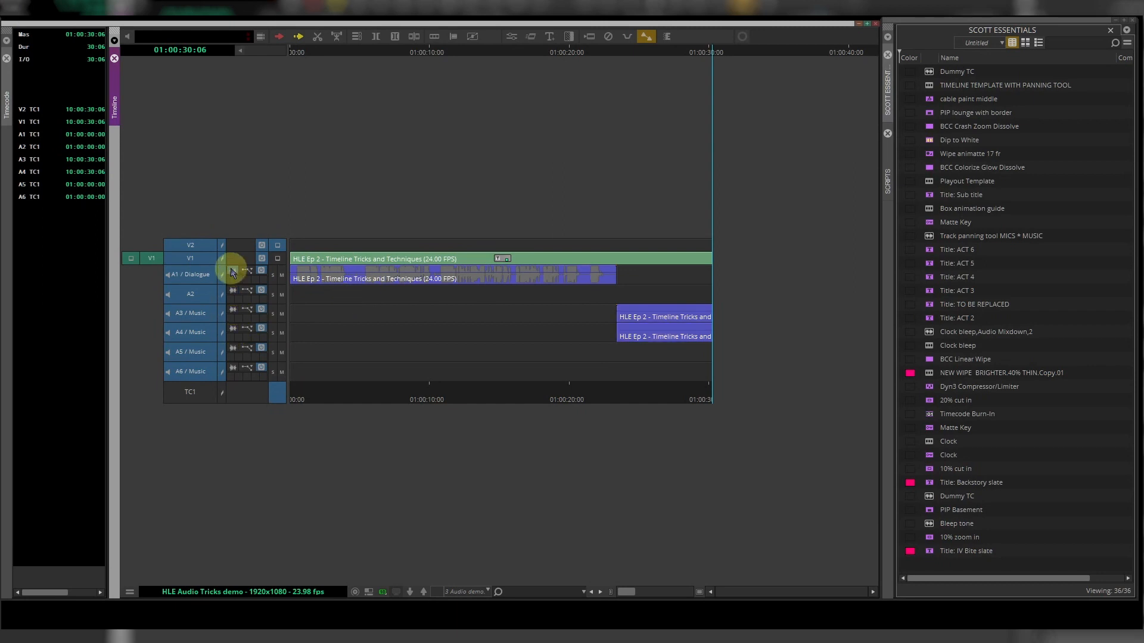
click(232, 272)
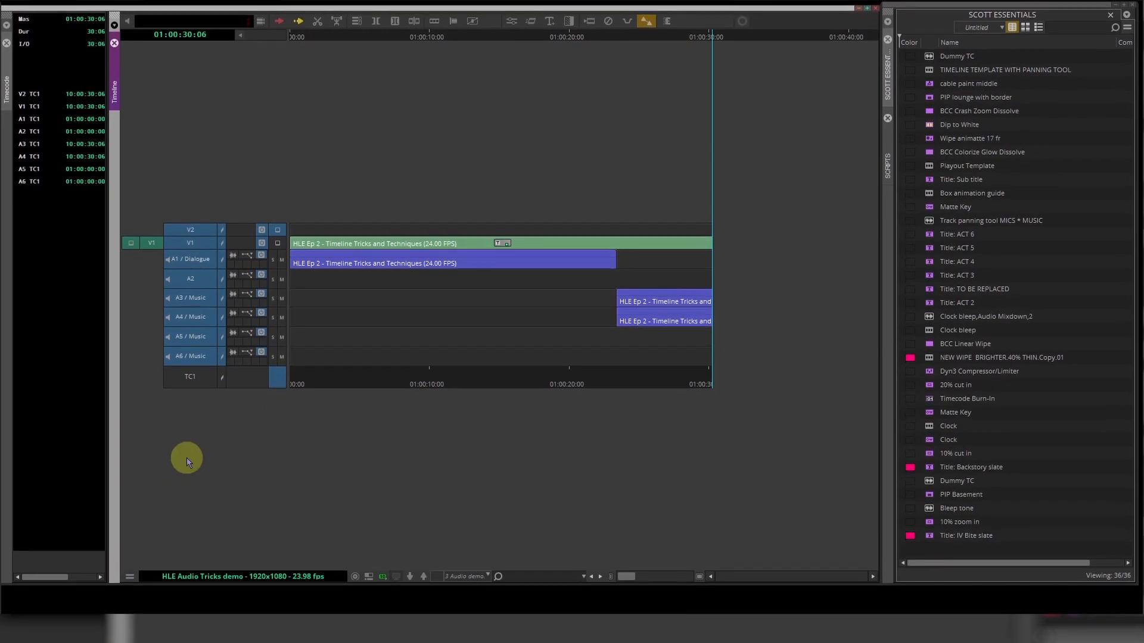
Hide the timeline's Track Control Panel and bring it back
click(130, 576)
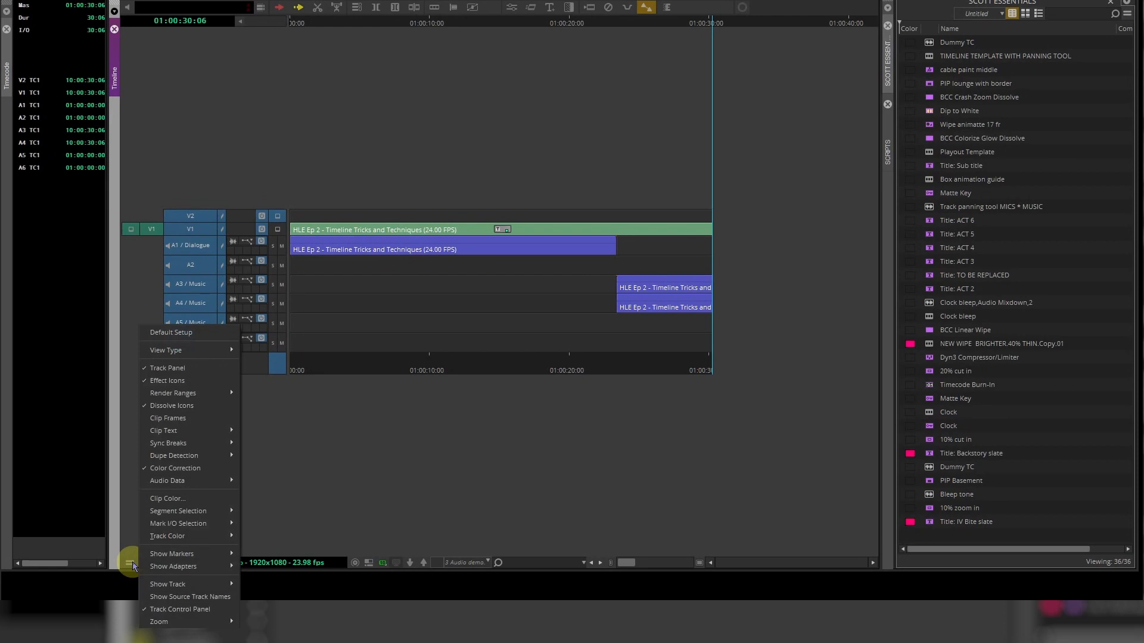
click(171, 610)
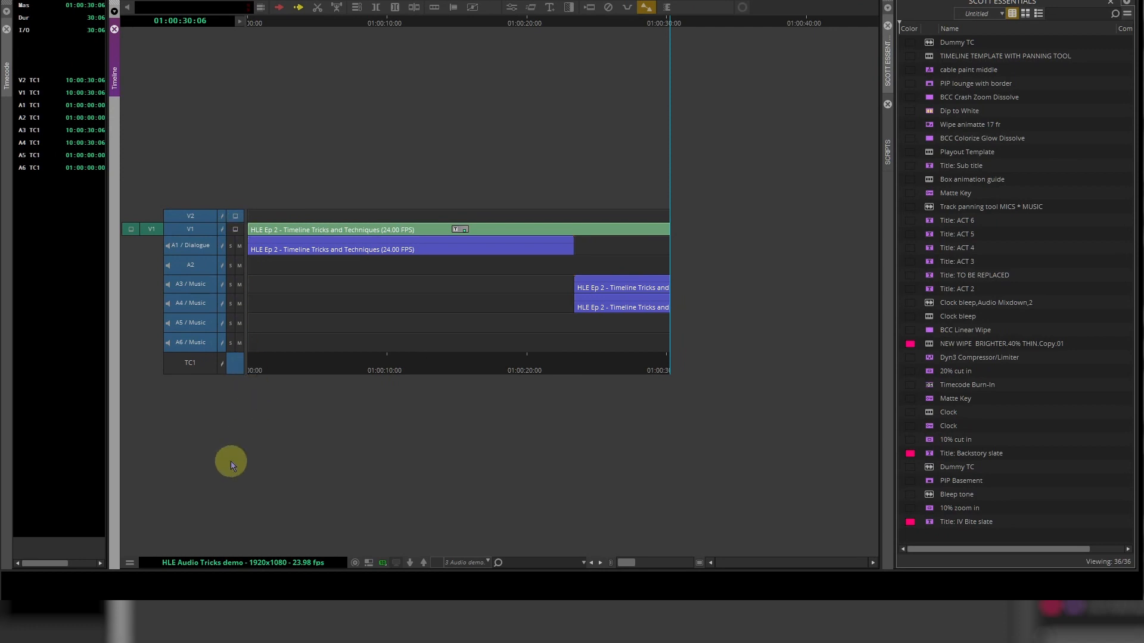
click(130, 564)
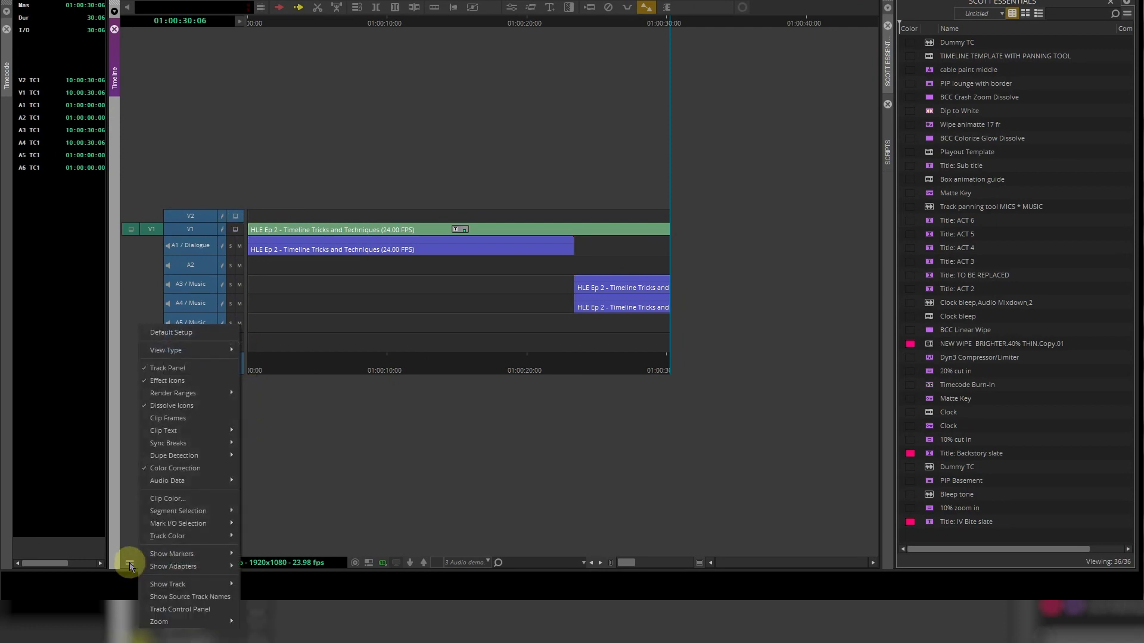
click(175, 610)
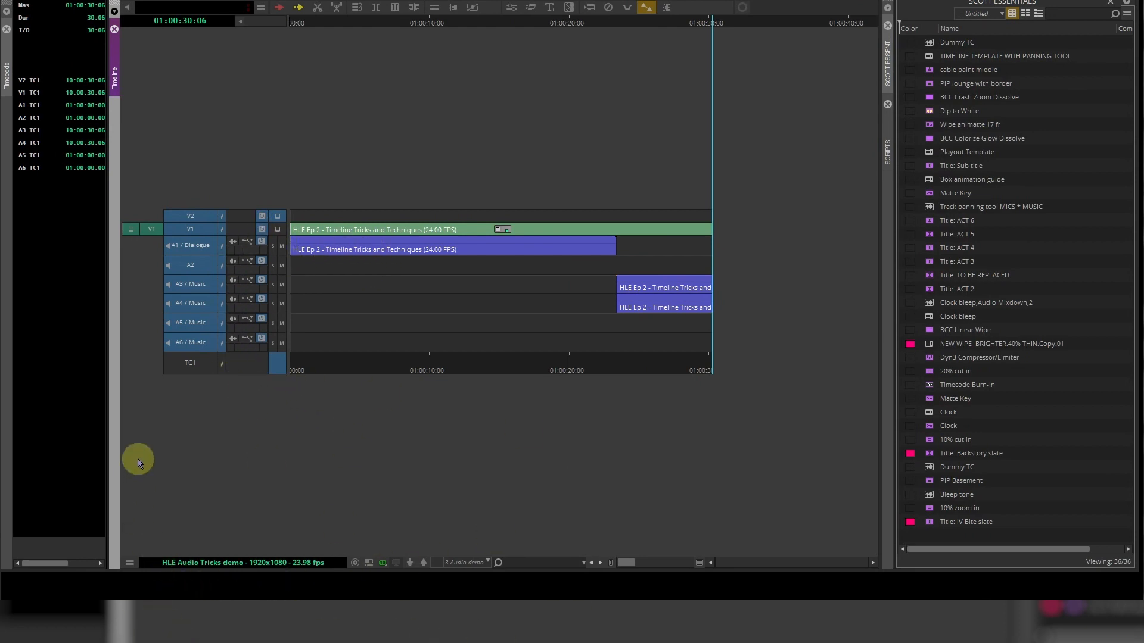
Set the timeline's Audio Data display to Waveform for all audio tracks at once
click(130, 564)
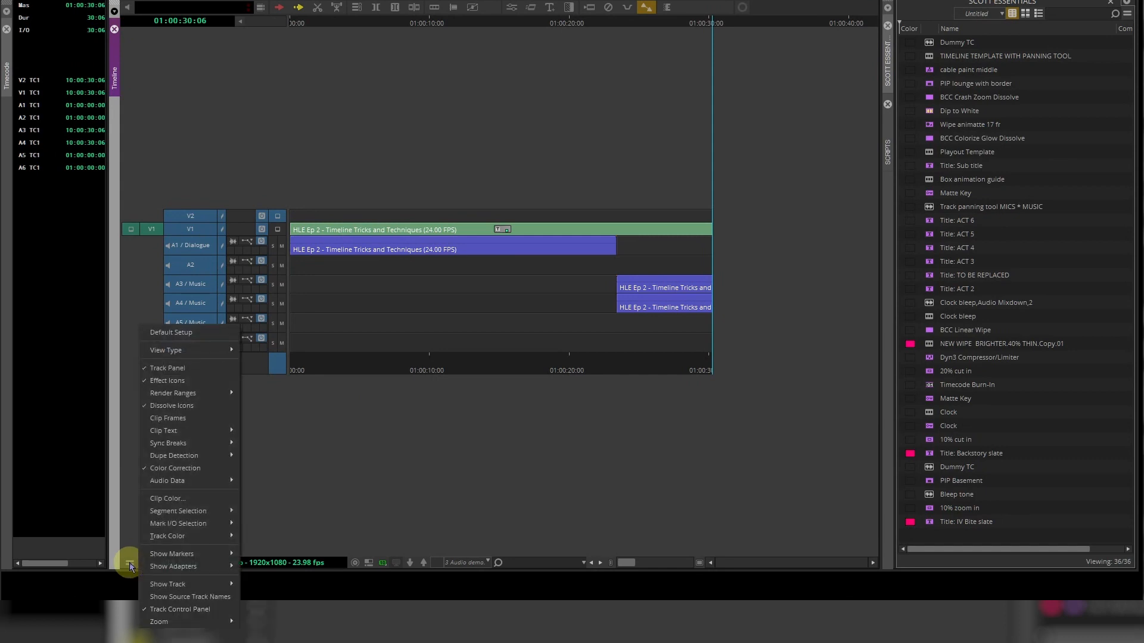
mouse_move(236, 481)
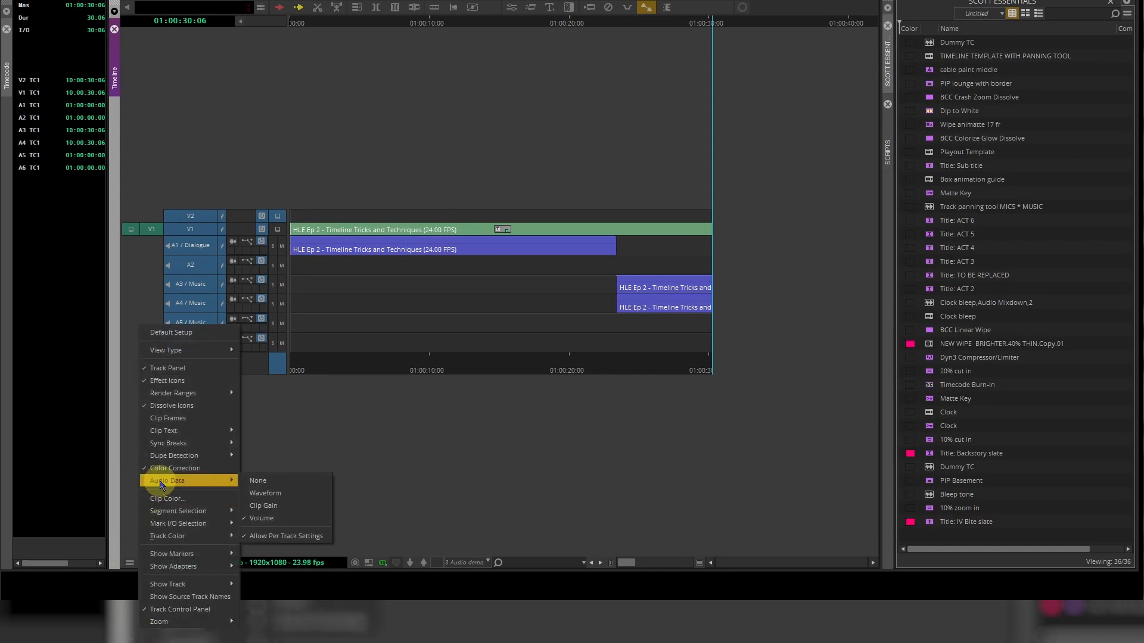
click(269, 495)
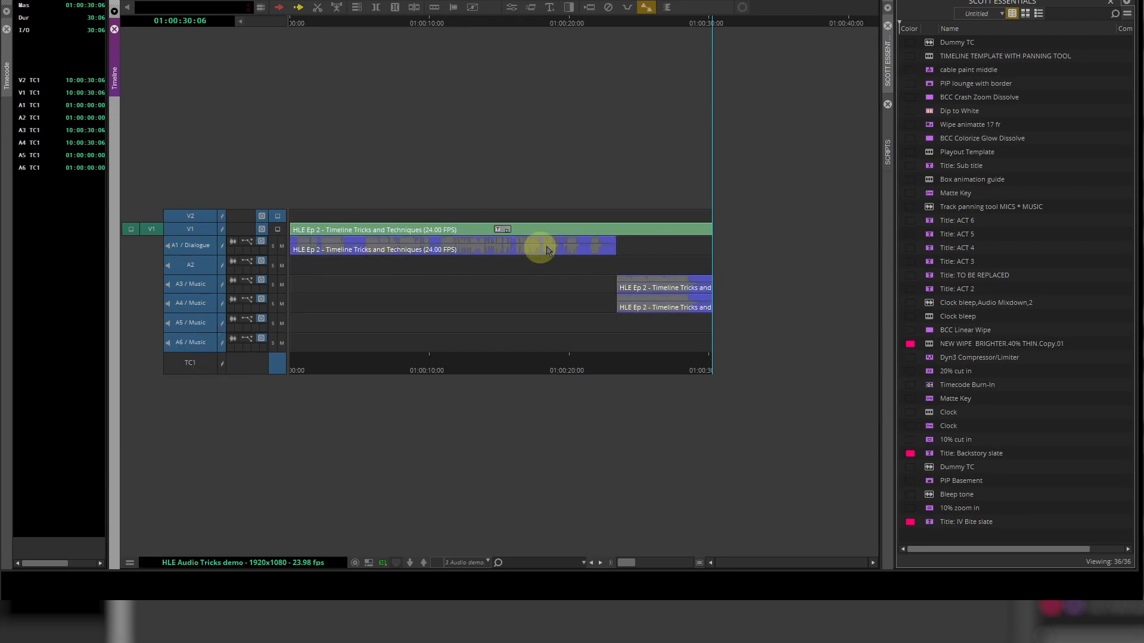
Switch off the timeline-wide Waveform display in the Audio Data settings
click(130, 564)
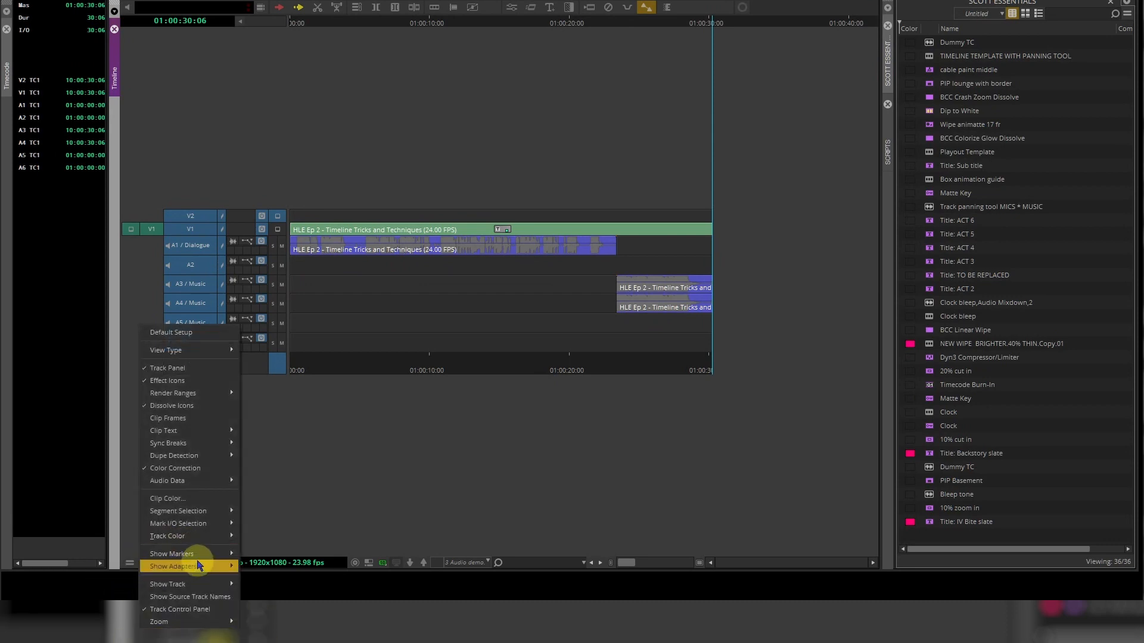
mouse_move(211, 481)
click(272, 498)
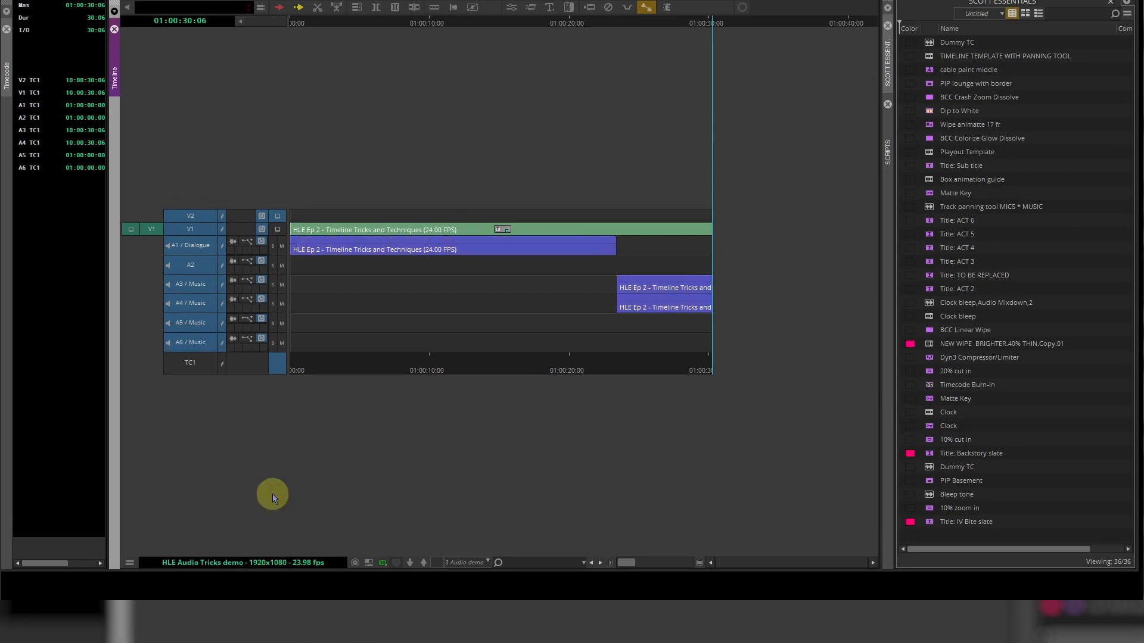
Disable Allow Per Track Settings for the timeline's Audio Data and enable it again
click(129, 564)
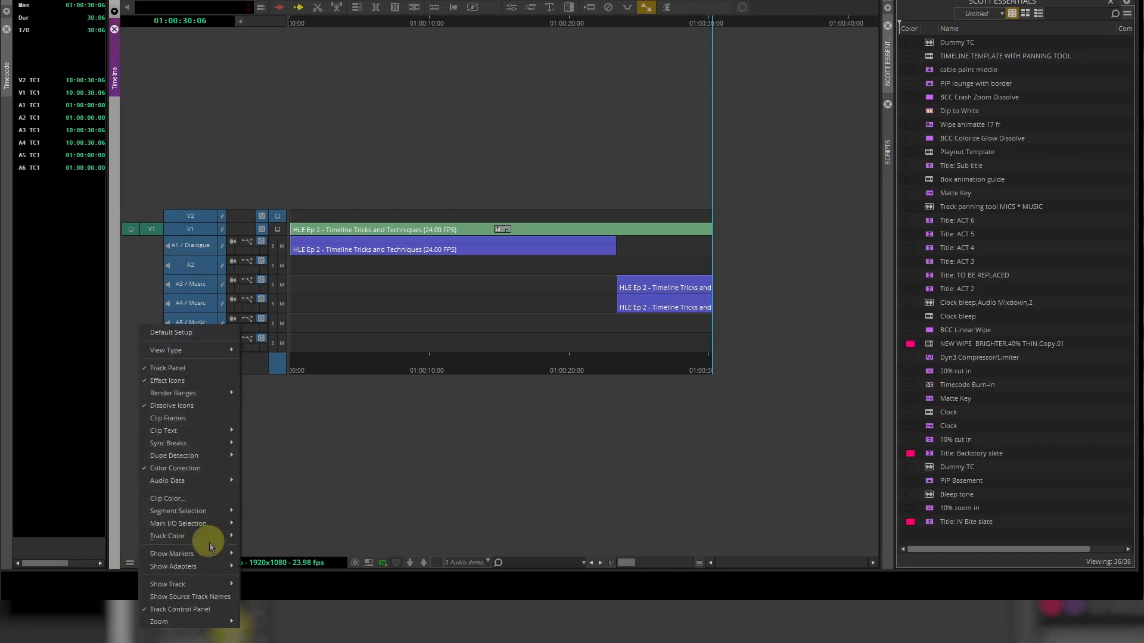
mouse_move(211, 482)
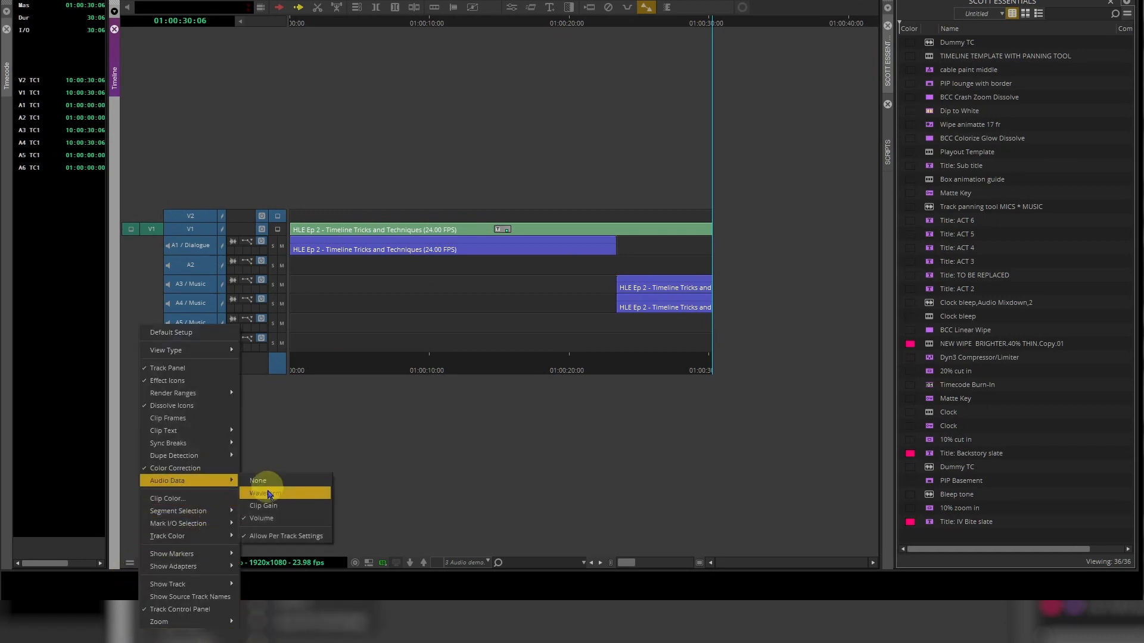
click(286, 537)
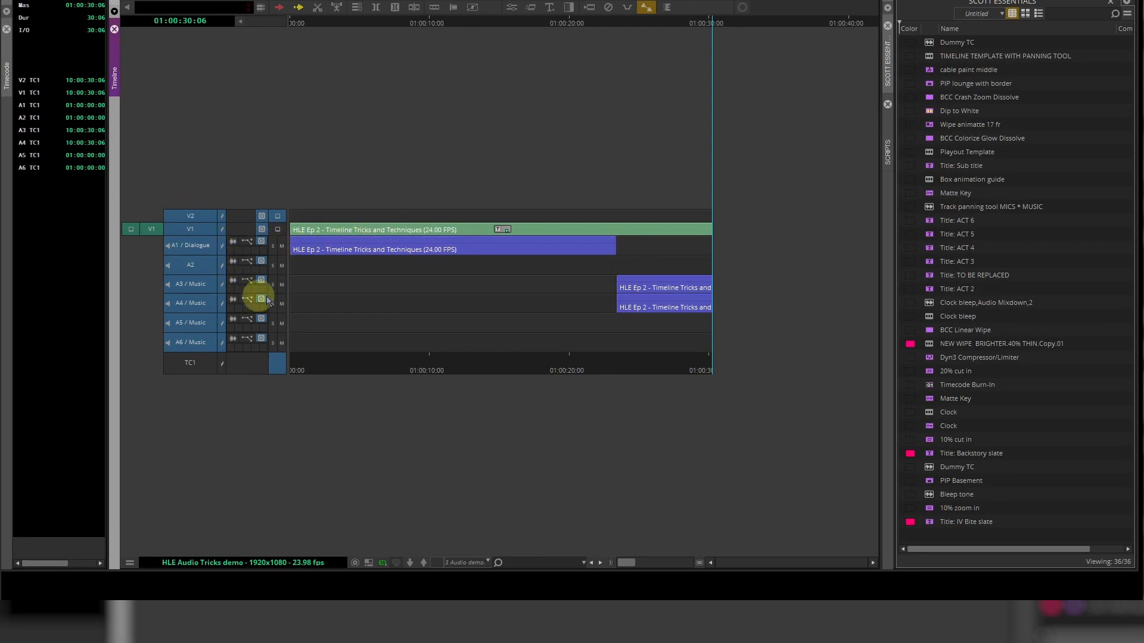
click(128, 564)
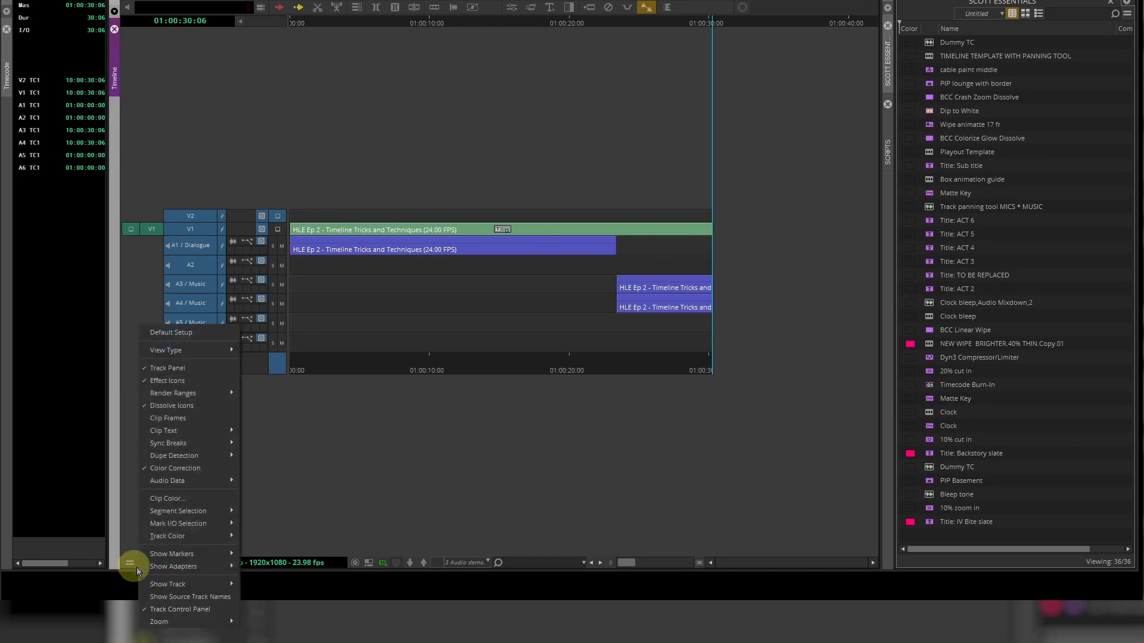
mouse_move(196, 482)
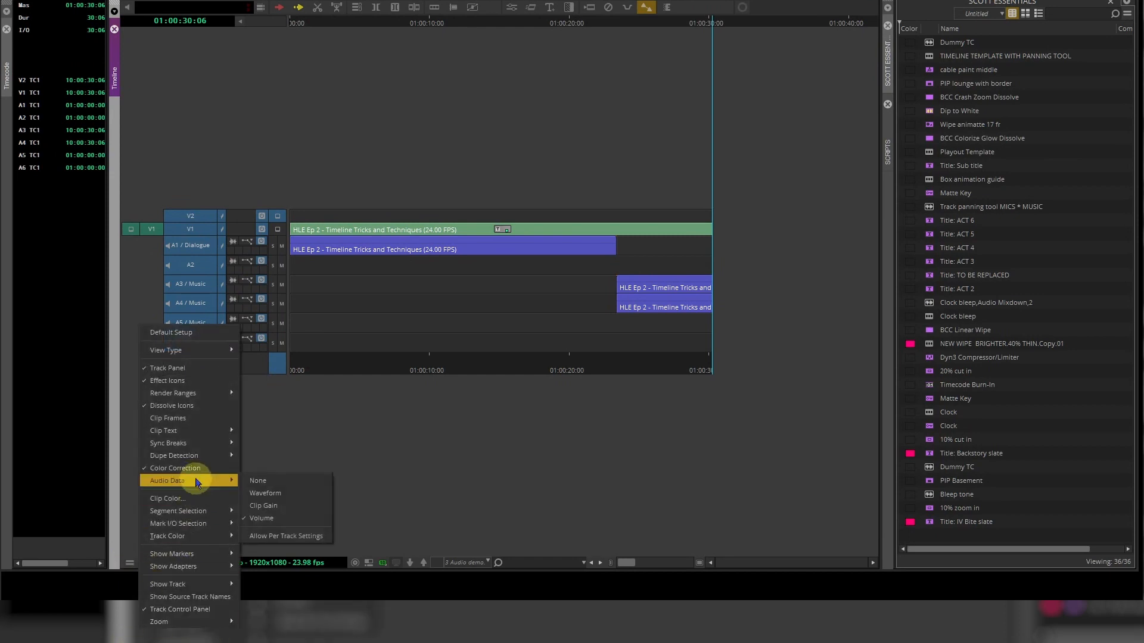
click(292, 538)
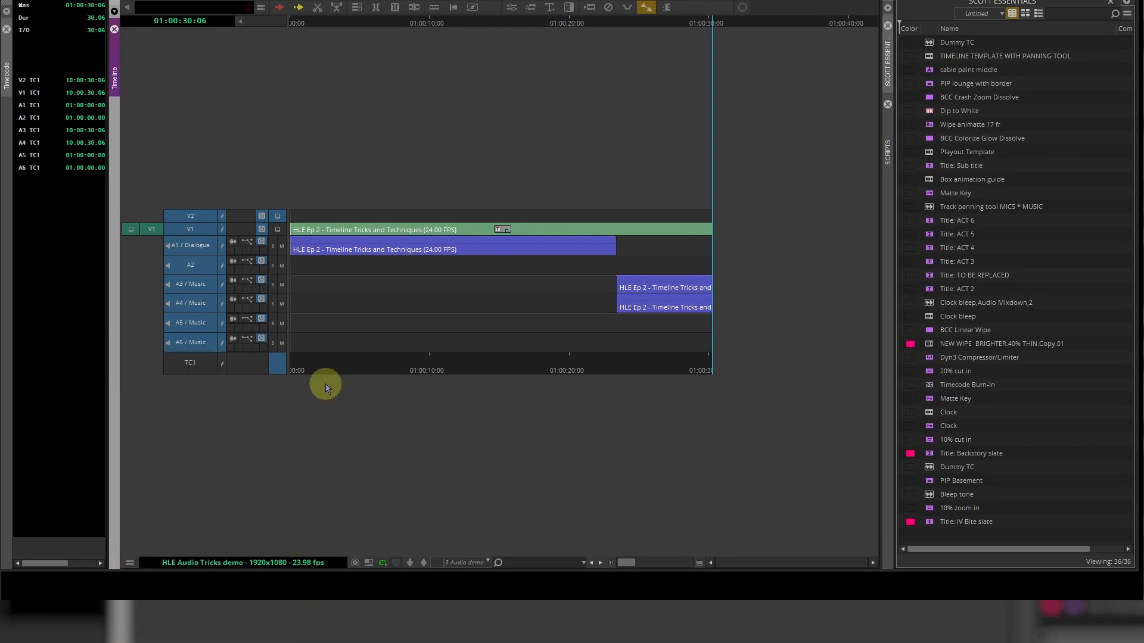
Show waveforms on every audio track through the timeline's Audio Data settings
click(130, 564)
mouse_move(196, 481)
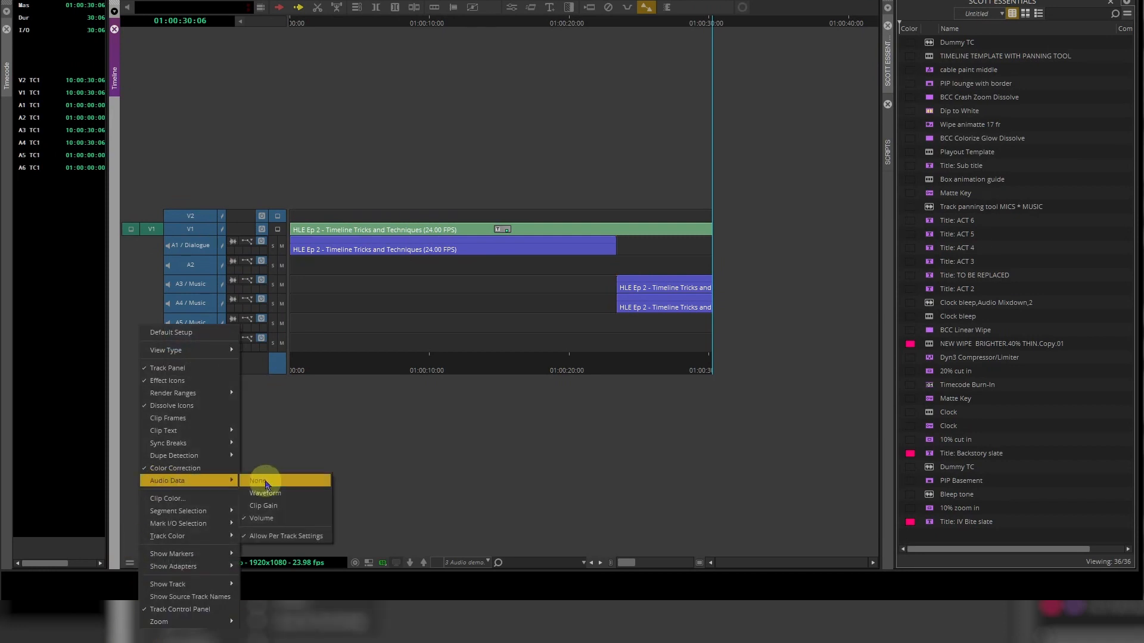
click(269, 497)
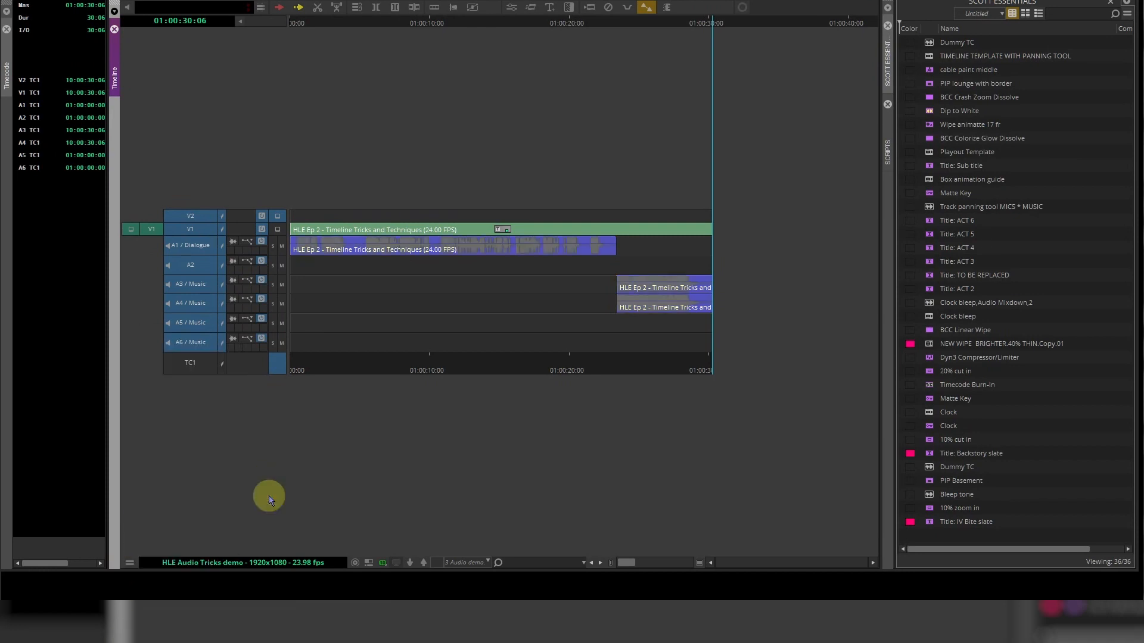
Examine the waveforms of the dialogue and music clips at various points along the sequence
click(311, 23)
click(537, 265)
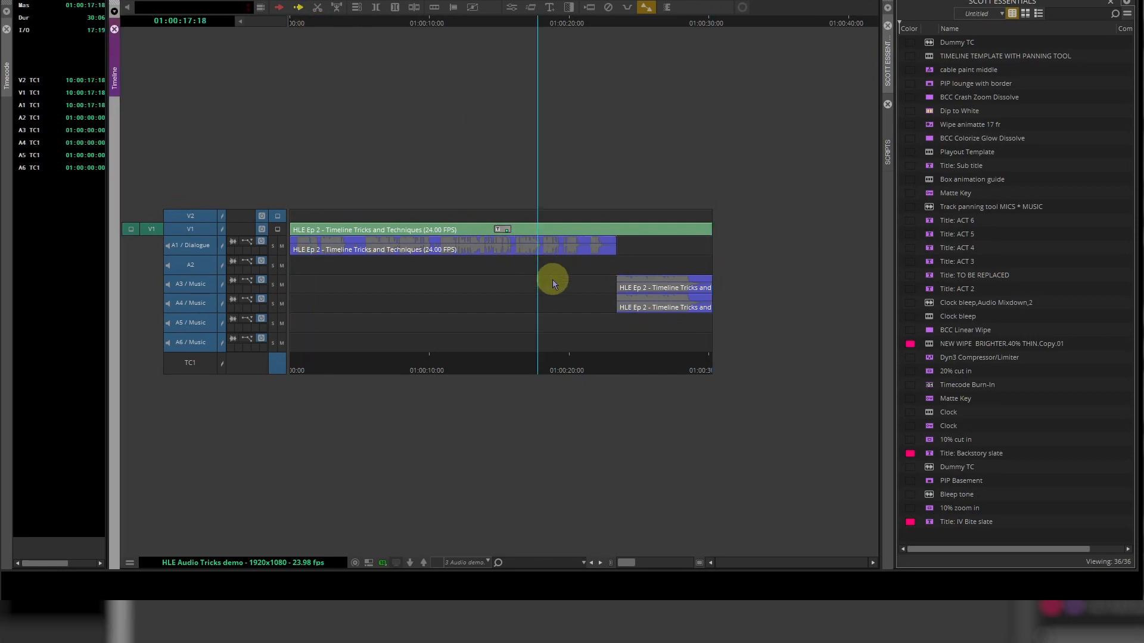
click(509, 290)
click(445, 294)
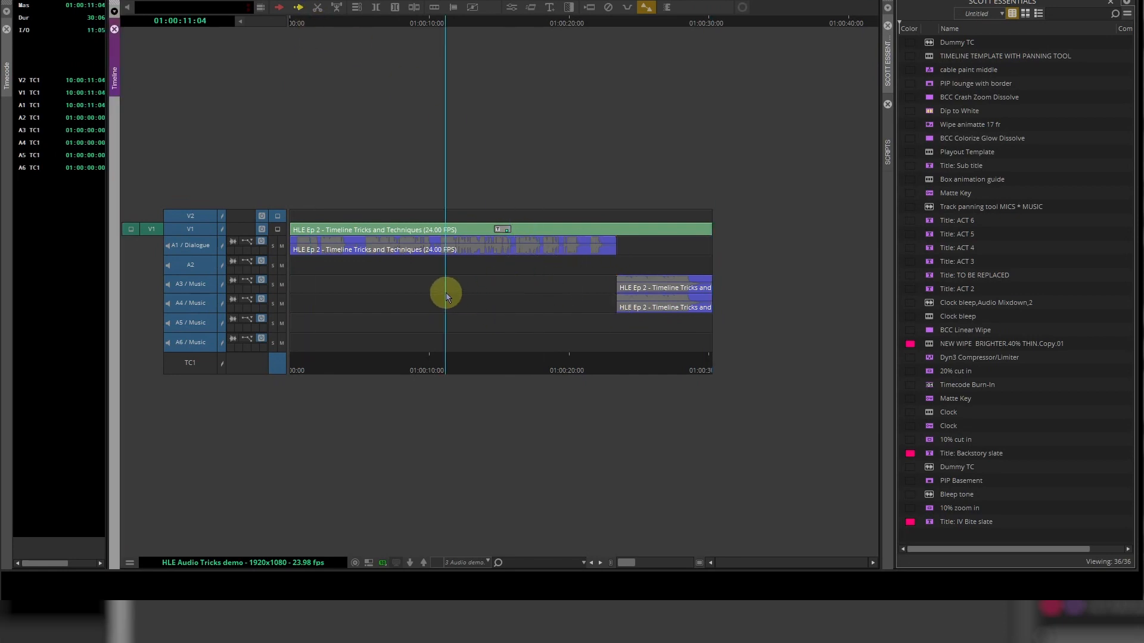
click(637, 313)
click(689, 315)
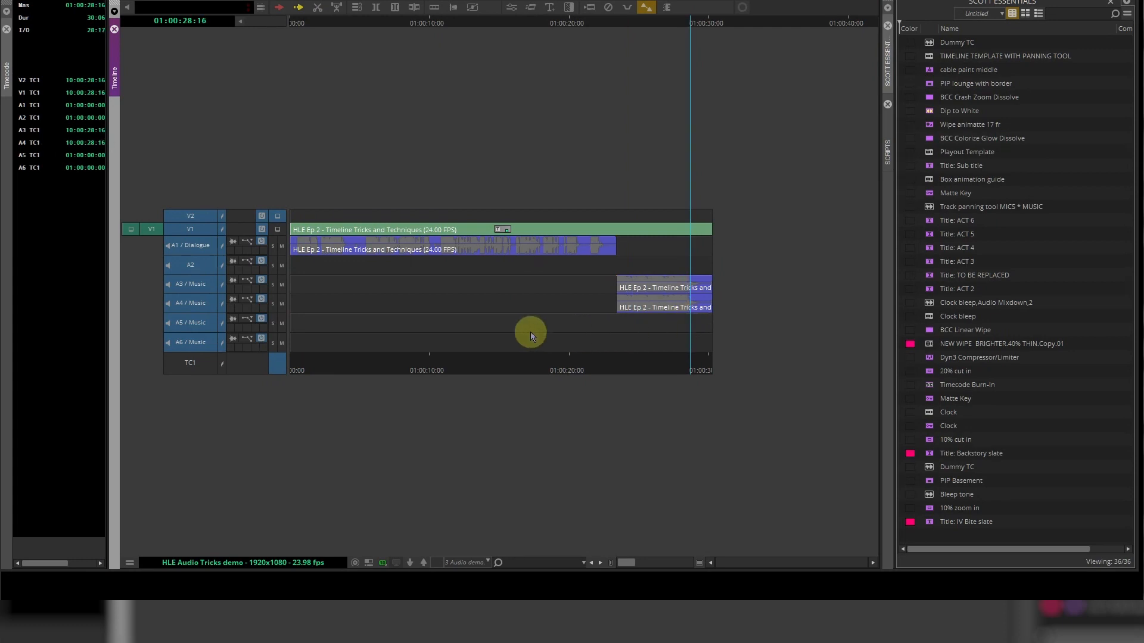
click(331, 21)
click(395, 257)
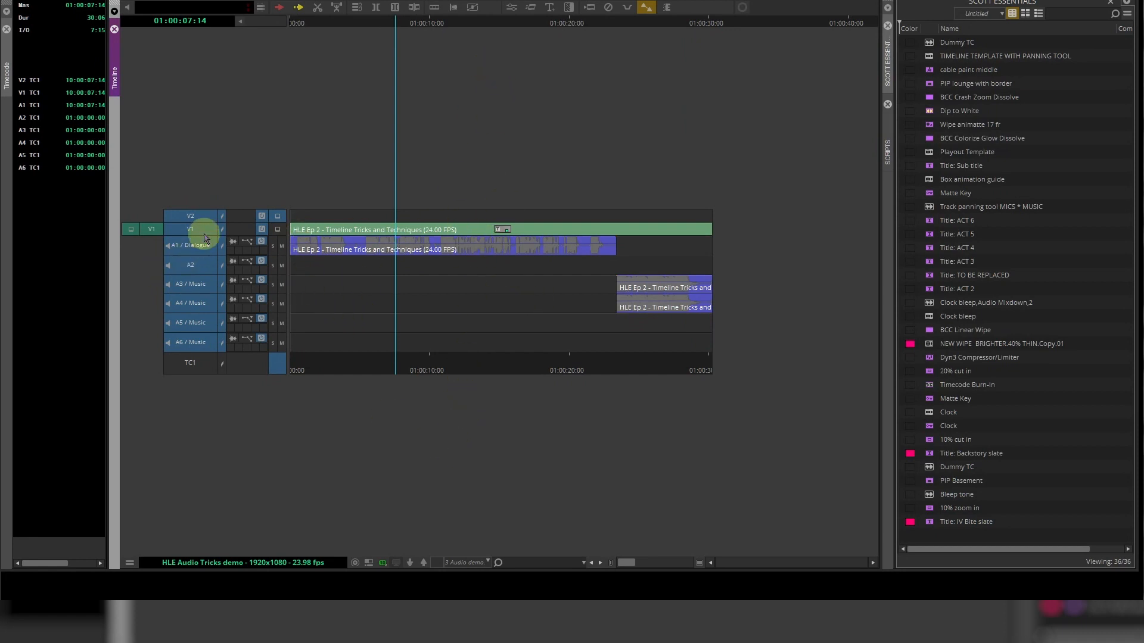
drag(462, 280, 364, 299)
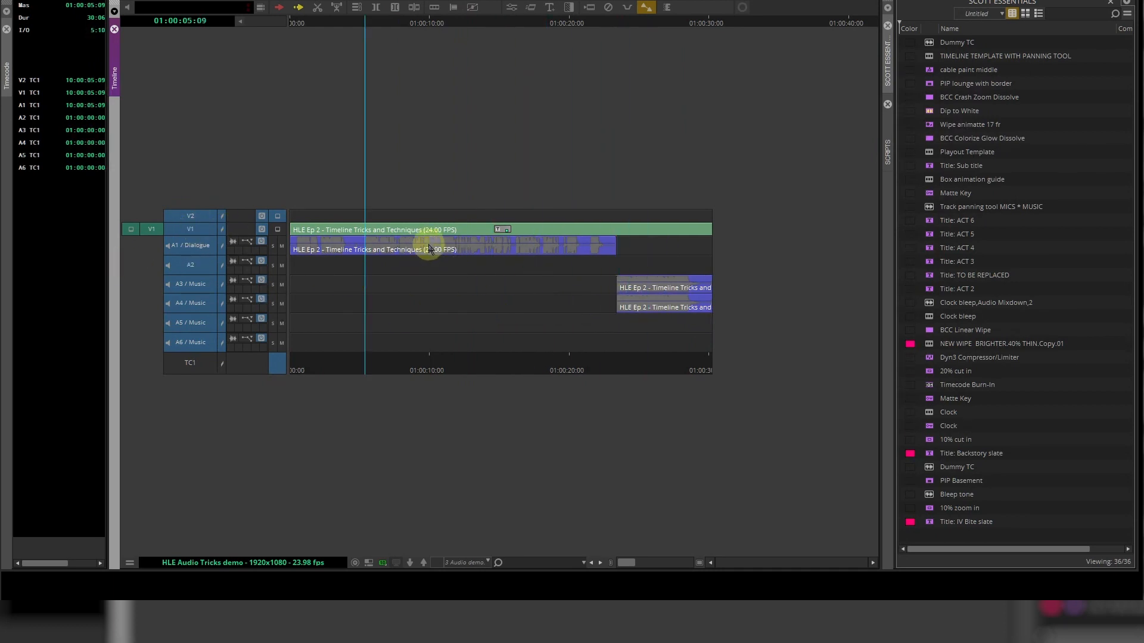
Patch source track V1 to record track V2
drag(199, 230, 206, 219)
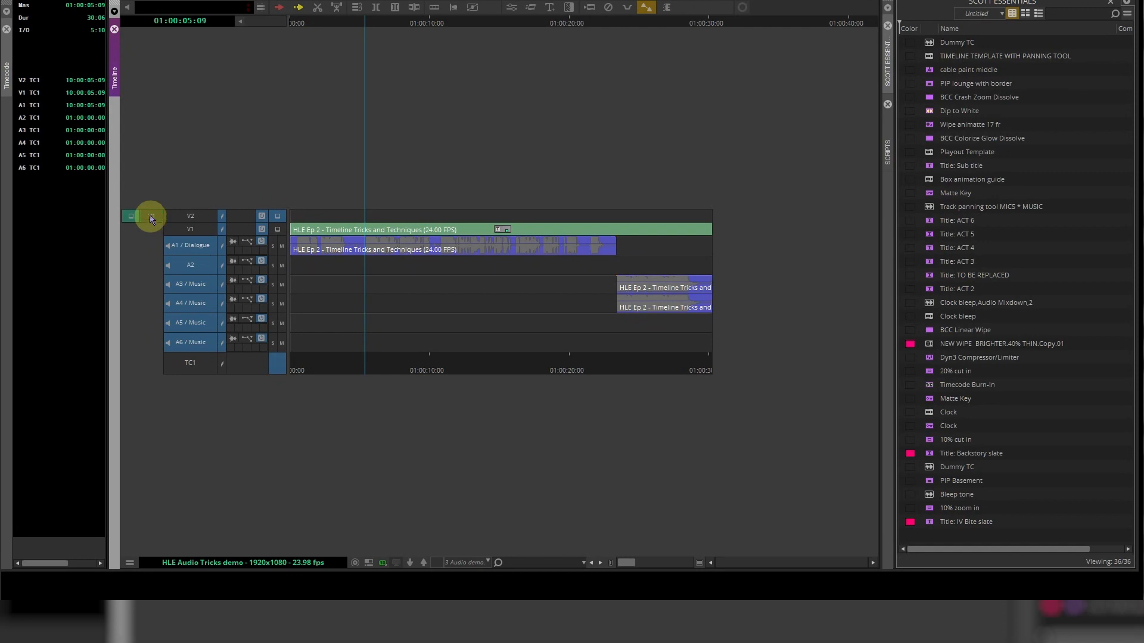
drag(150, 222, 200, 303)
Park the playhead at 01:00:10:23 in the dialogue clip and enlarge the audio tracks' height in several increments
click(442, 256)
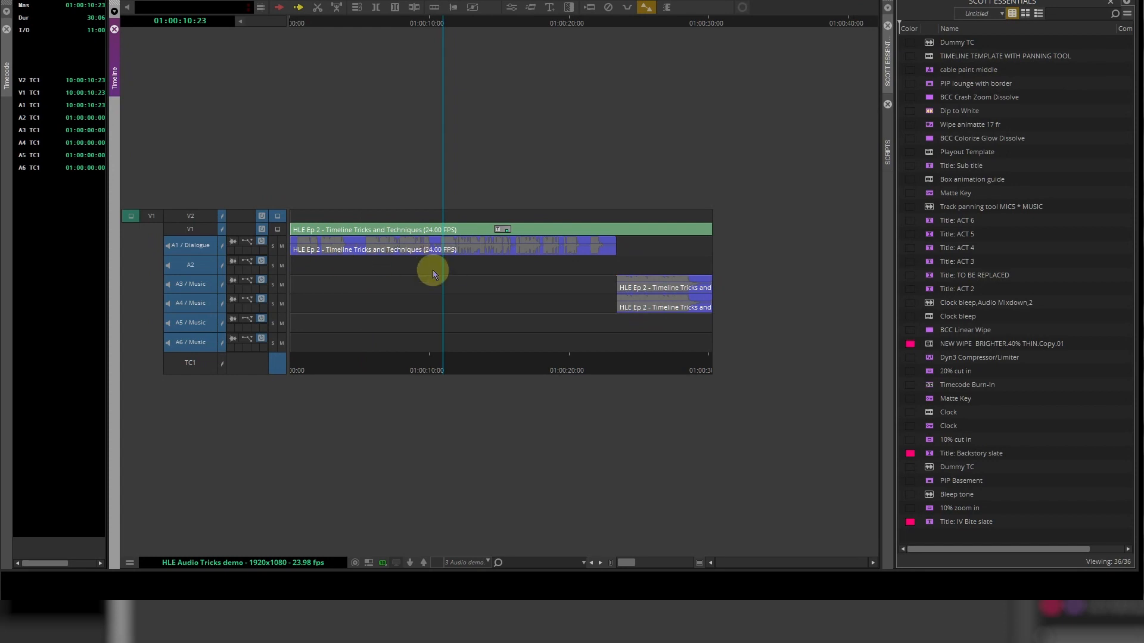
key(ctrl+l)
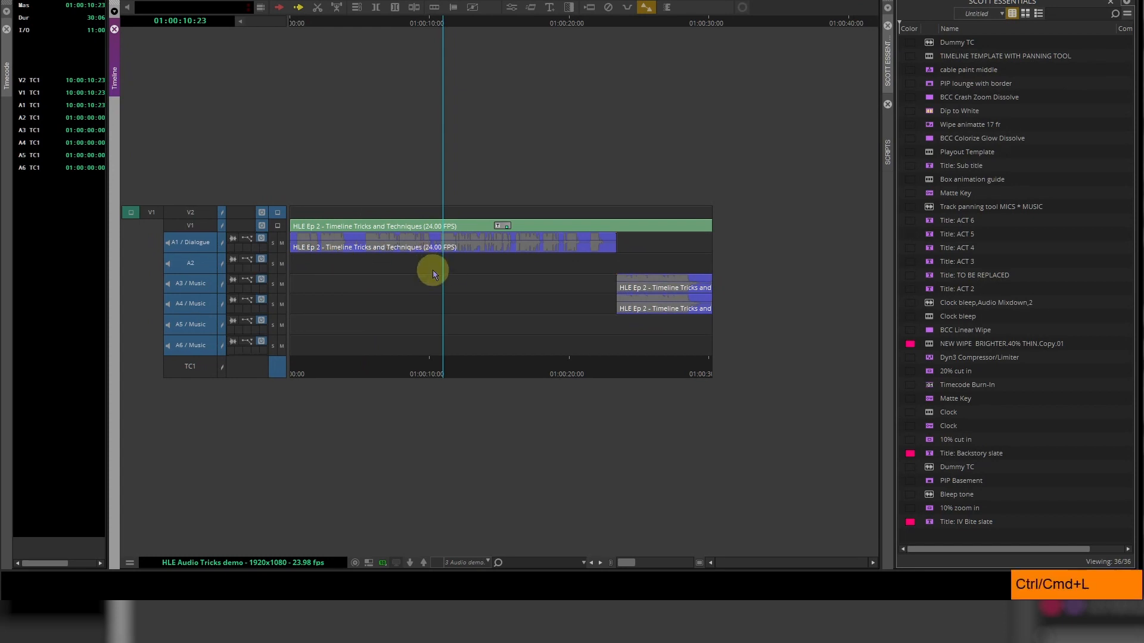
key(ctrl+l)
key(ctrl+l)
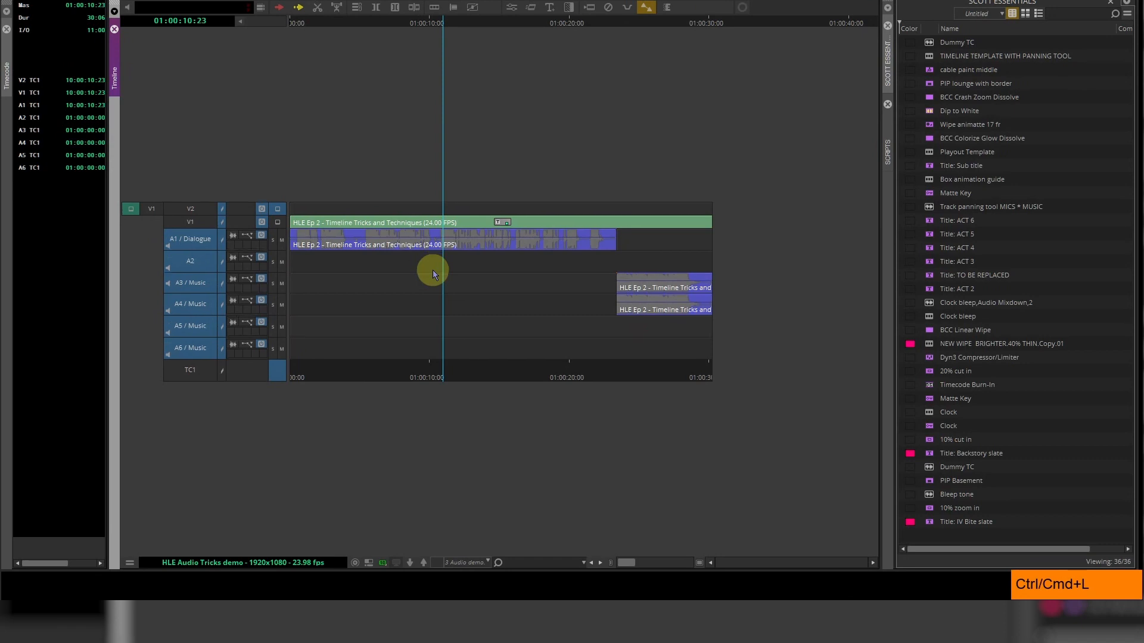
key(ctrl+l)
key(ctrl+l)
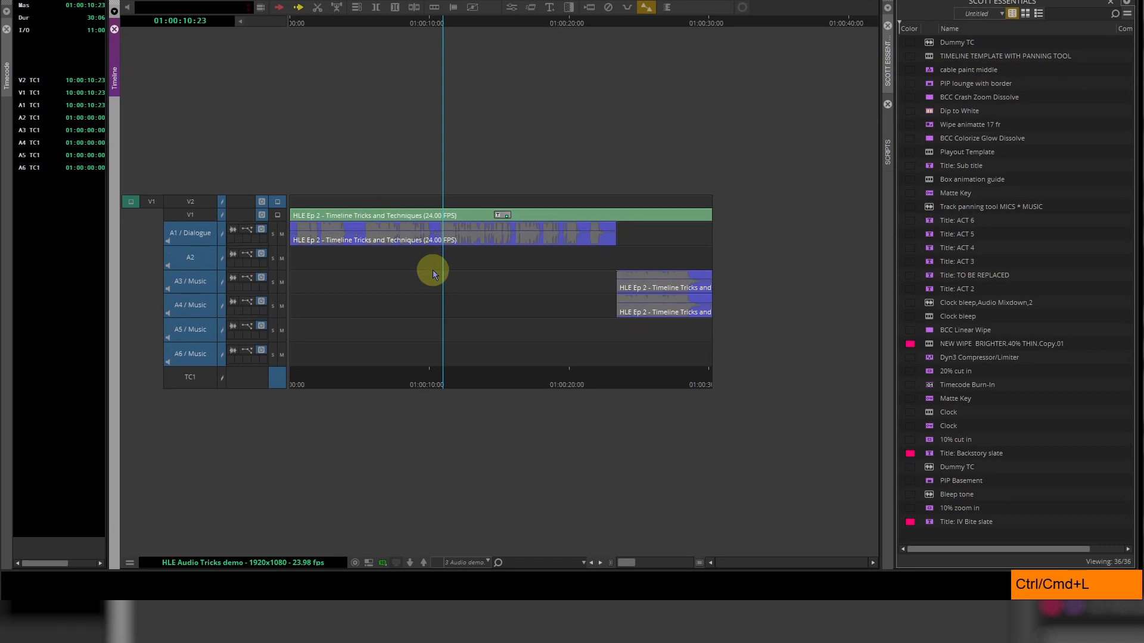
key(ctrl+l)
key(ctrl+l)
key(ctrl+l)
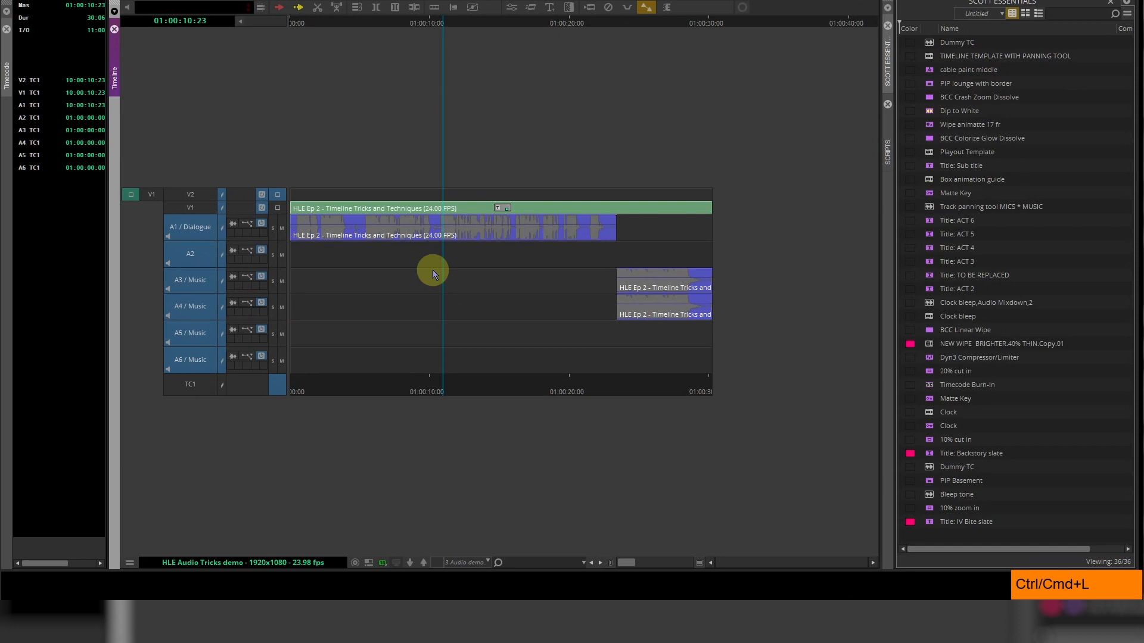
Enlarge the audio tracks' height by three more increments and reduce it again in four increments
key(ctrl+l)
key(ctrl+l)
key(ctrl+l)
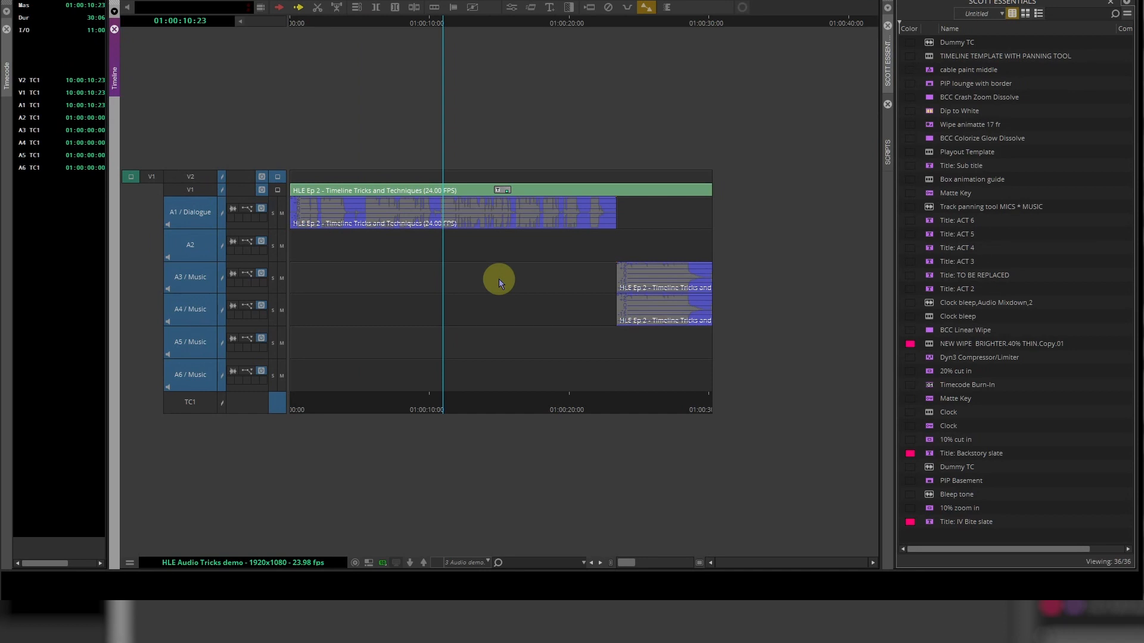
key(ctrl+k)
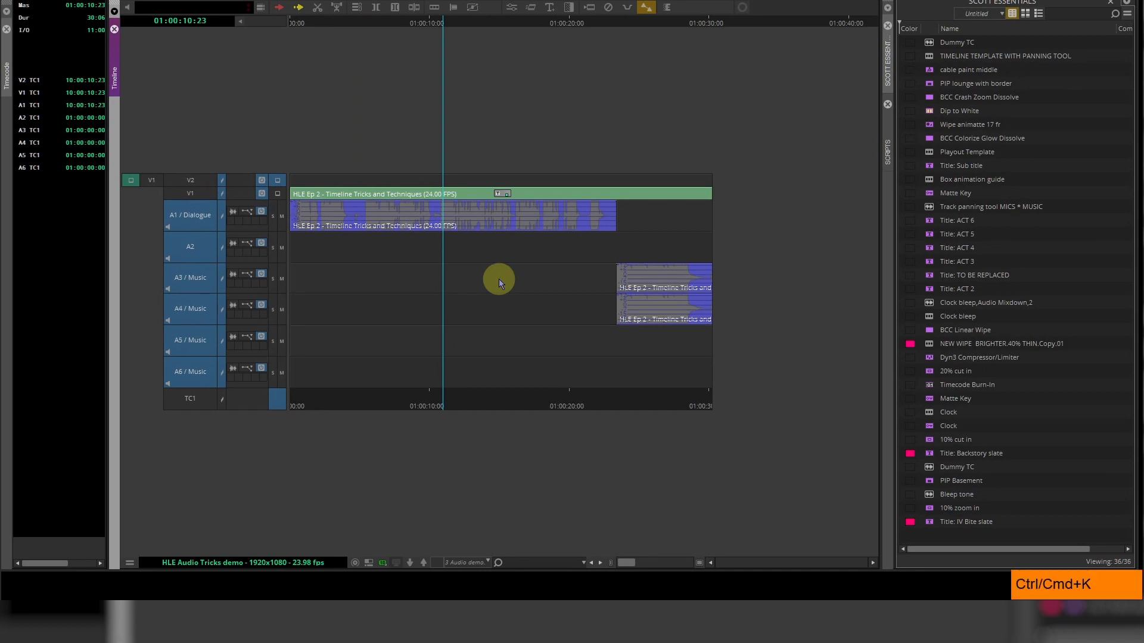
key(ctrl+k)
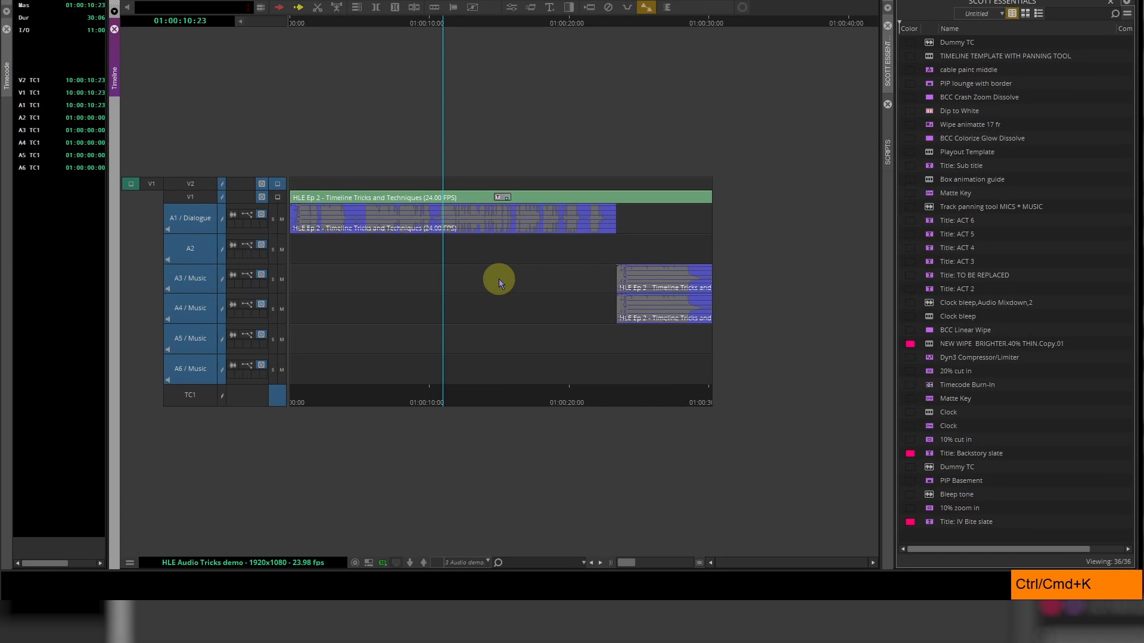
key(ctrl+k)
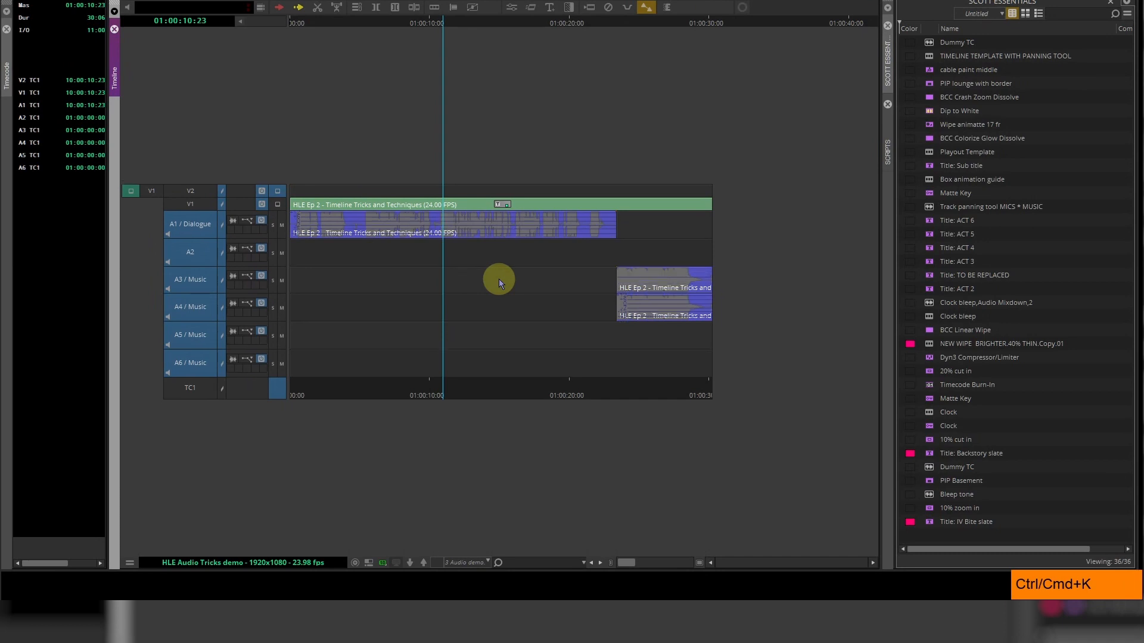
key(ctrl+k)
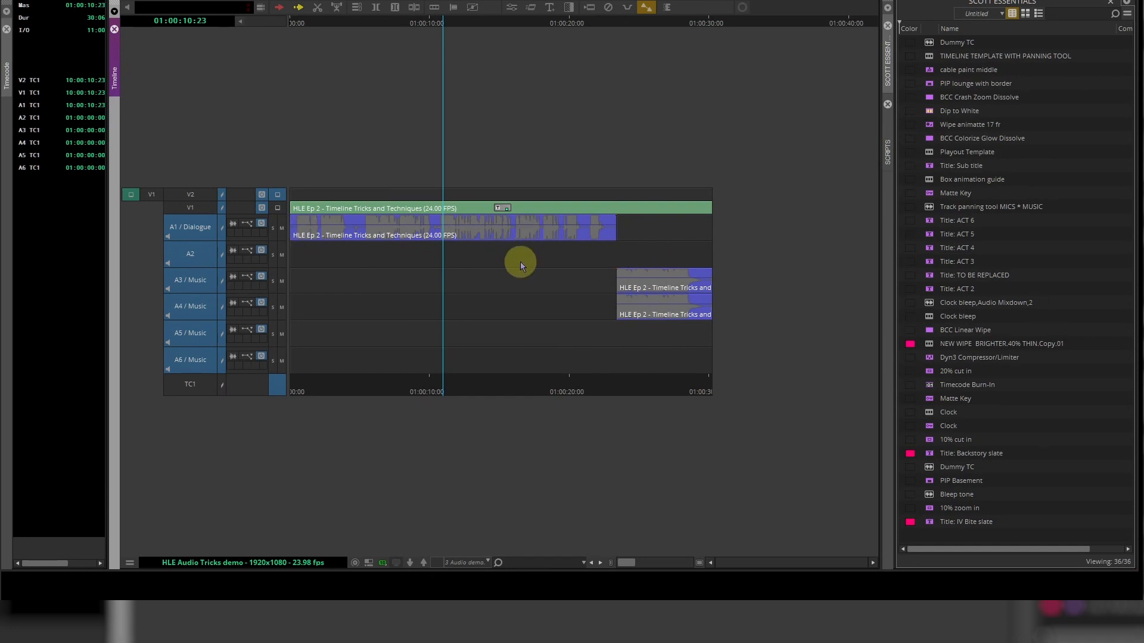
Play the dialogue from 01:00:08:22 at a close timeline zoom to follow its waveform, and return to the wide sequence view
key(ctrl+bracketright)
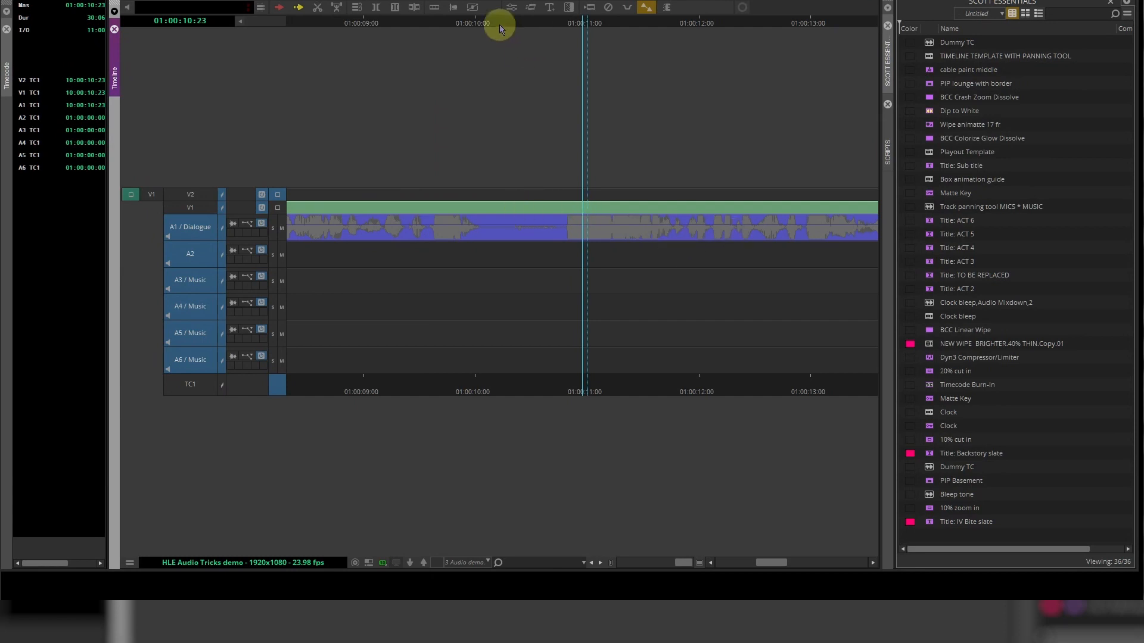
click(356, 22)
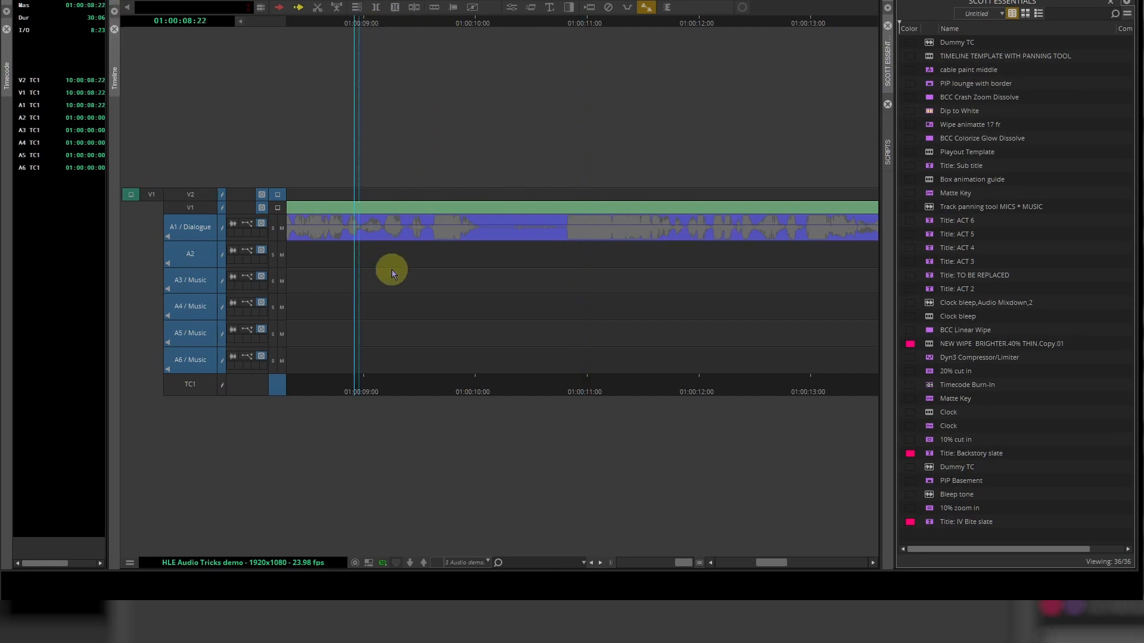
key(space)
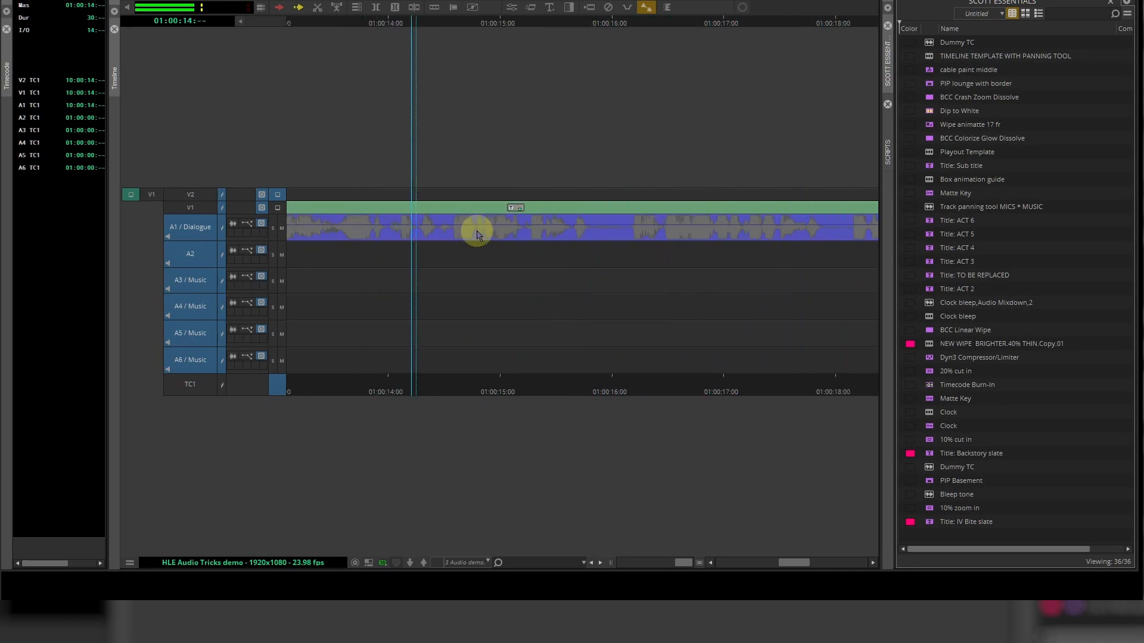
key(space)
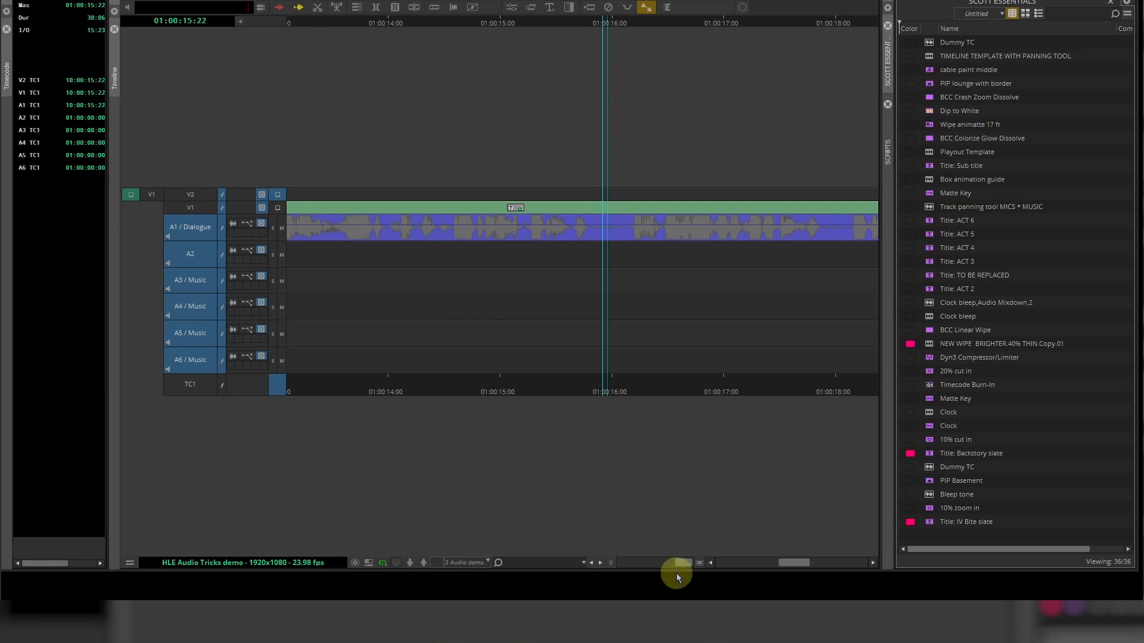
drag(690, 566, 621, 560)
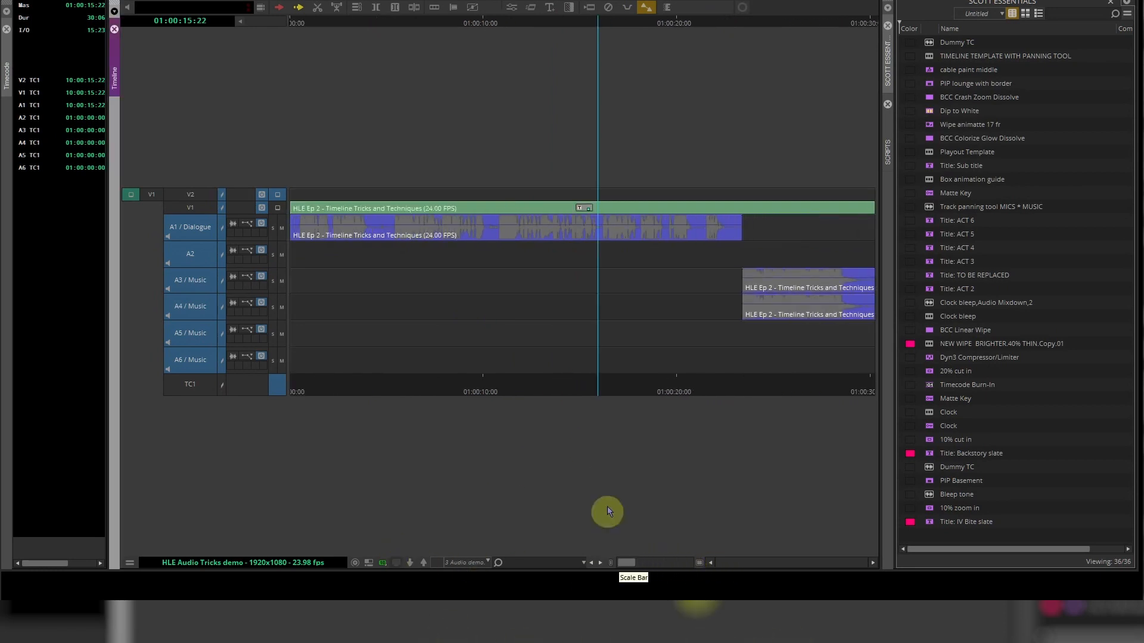
Park the playhead at the sequence start, leave only record tracks A5 and A6 active, and load ANW3204_004_Drum-Talk.wav as the source
click(573, 24)
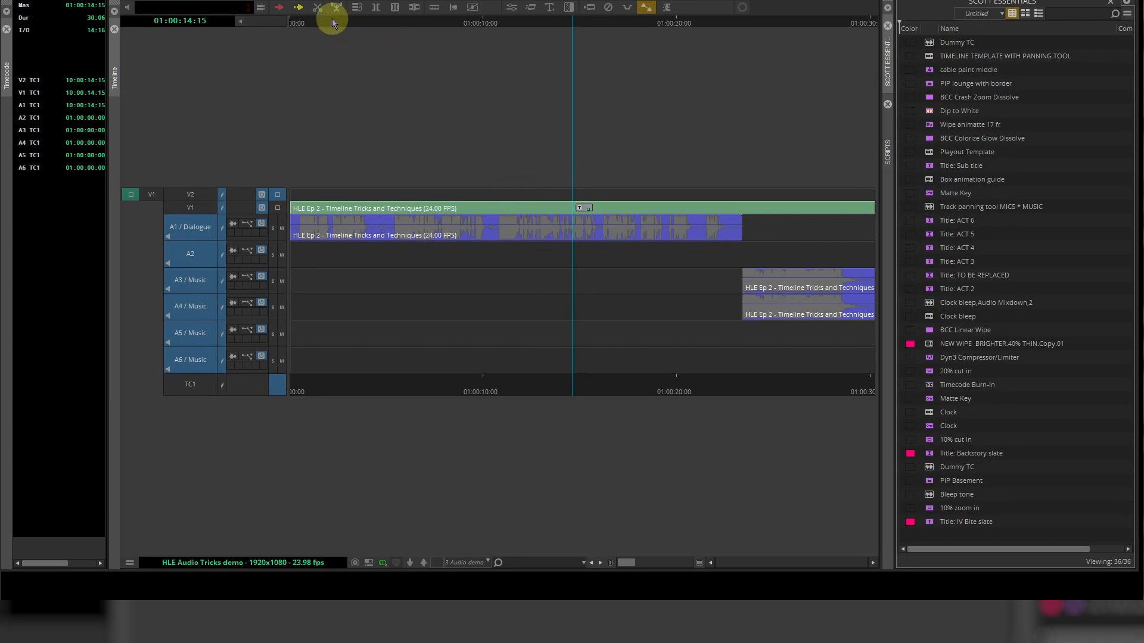
click(280, 23)
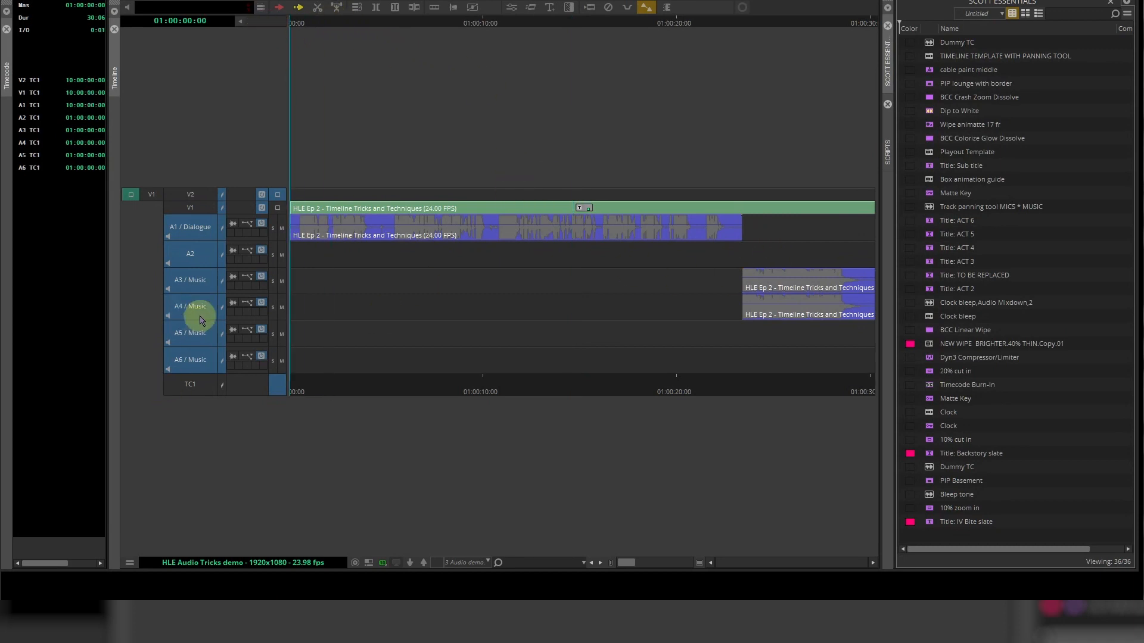
drag(201, 320, 178, 123)
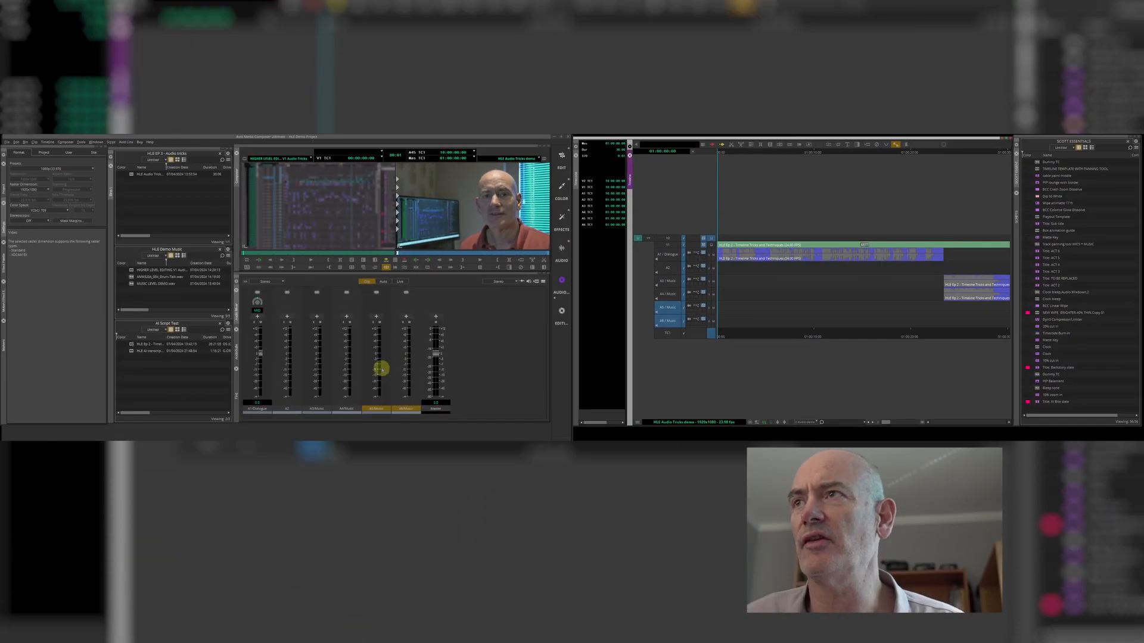
drag(131, 277, 352, 240)
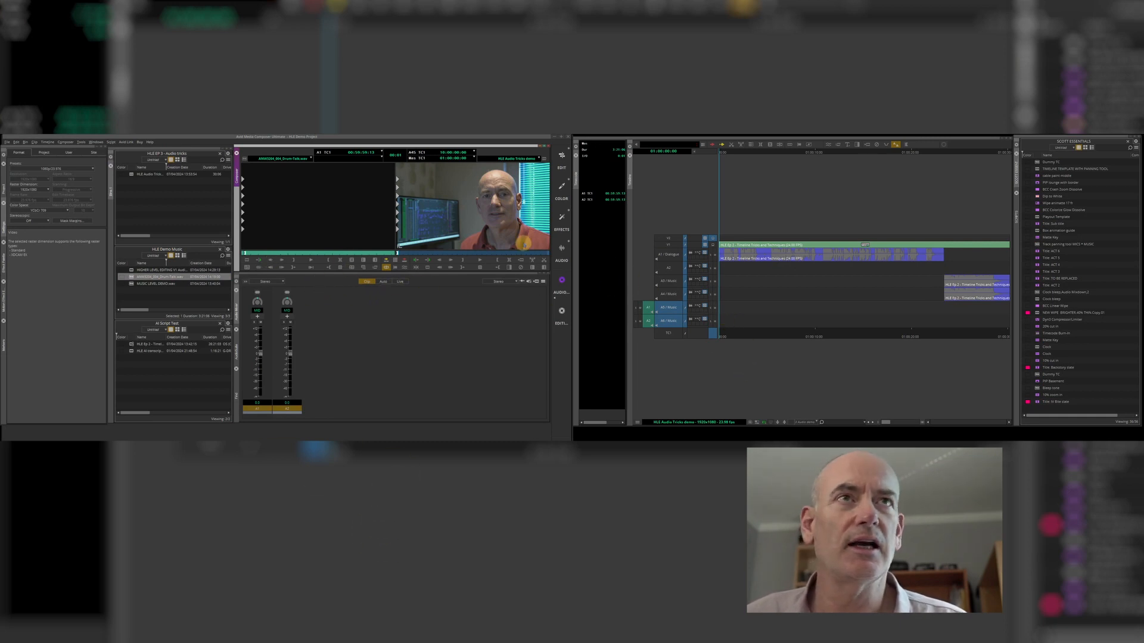
Mark the sequence from its start to the end of the dialogue clip and overwrite the drum music onto tracks A5 and A6
click(501, 227)
click(943, 325)
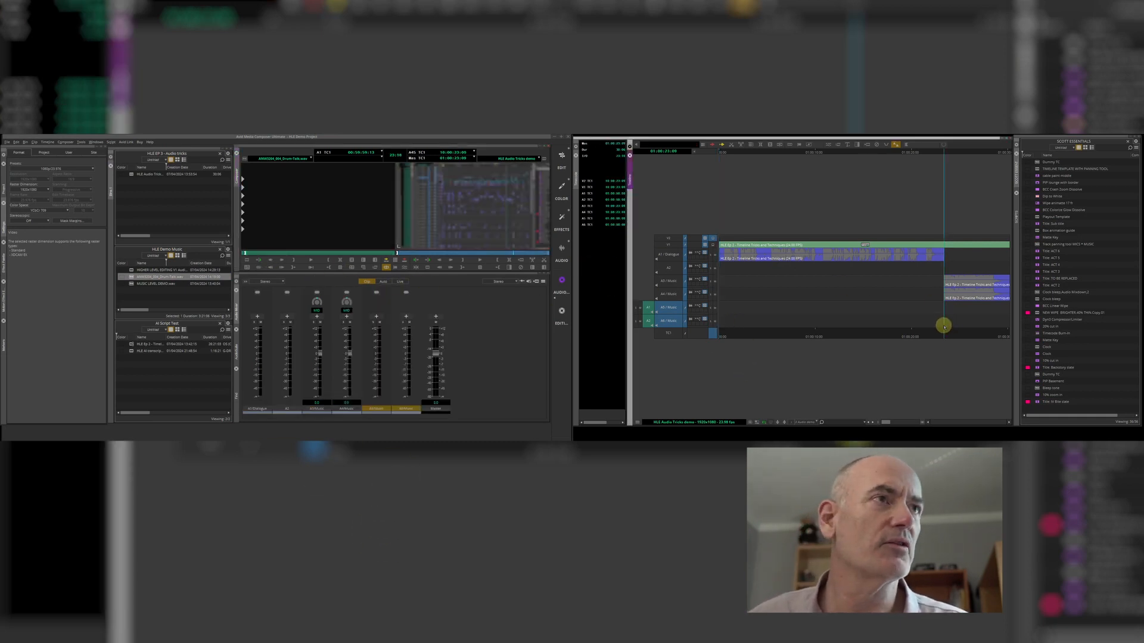
key(o)
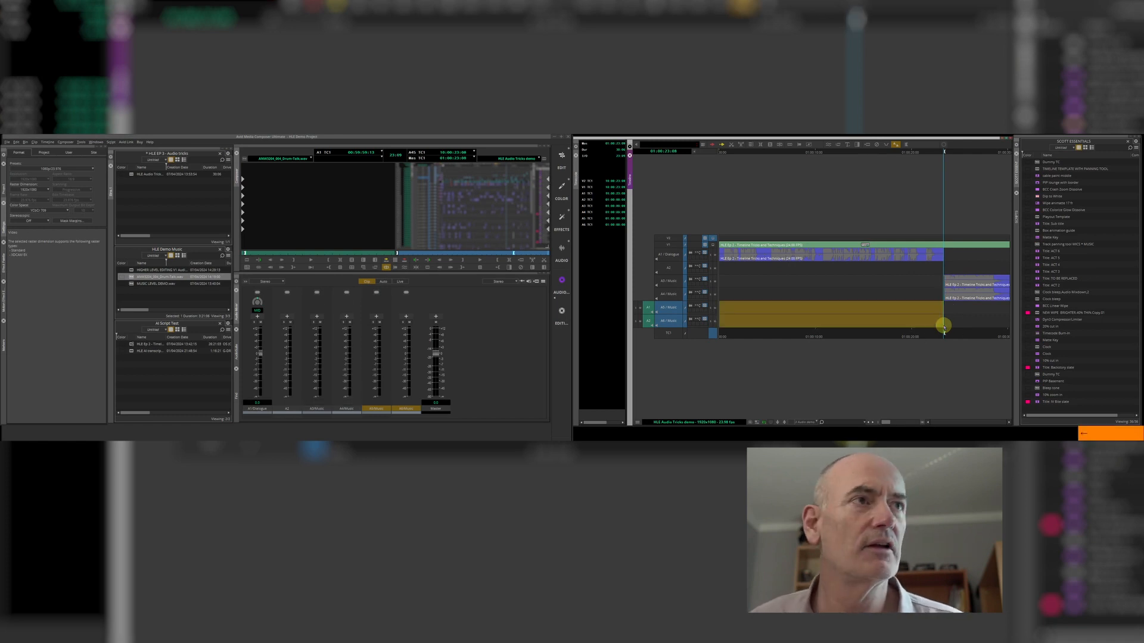
key(b)
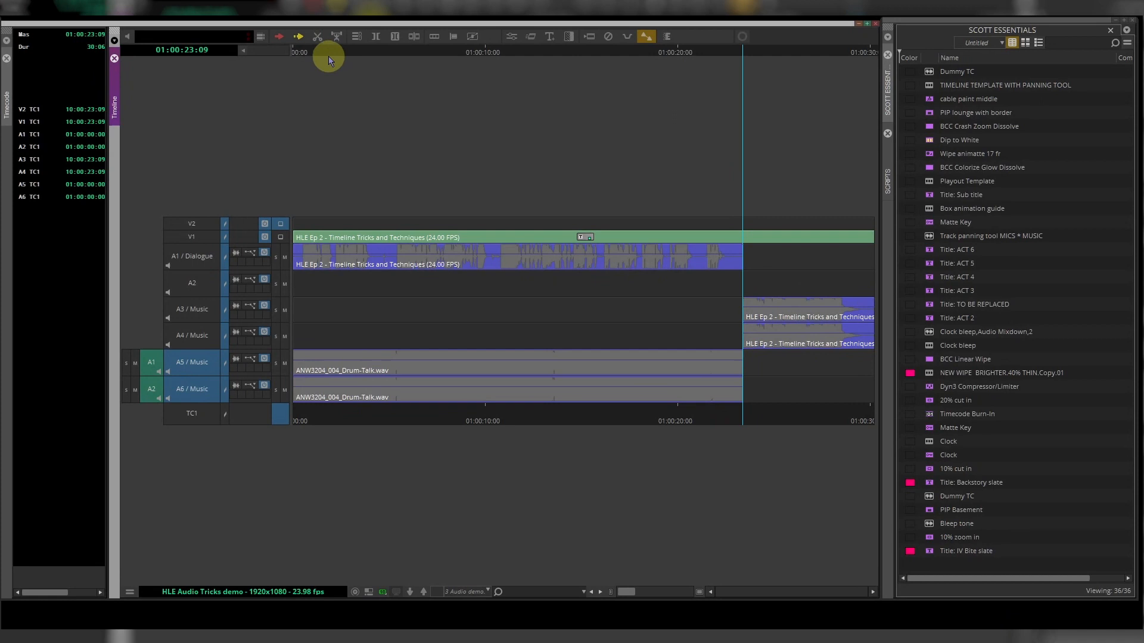
Play the sequence from 01:00:01:20 to check the balance between the drum music and the dialogue
click(424, 76)
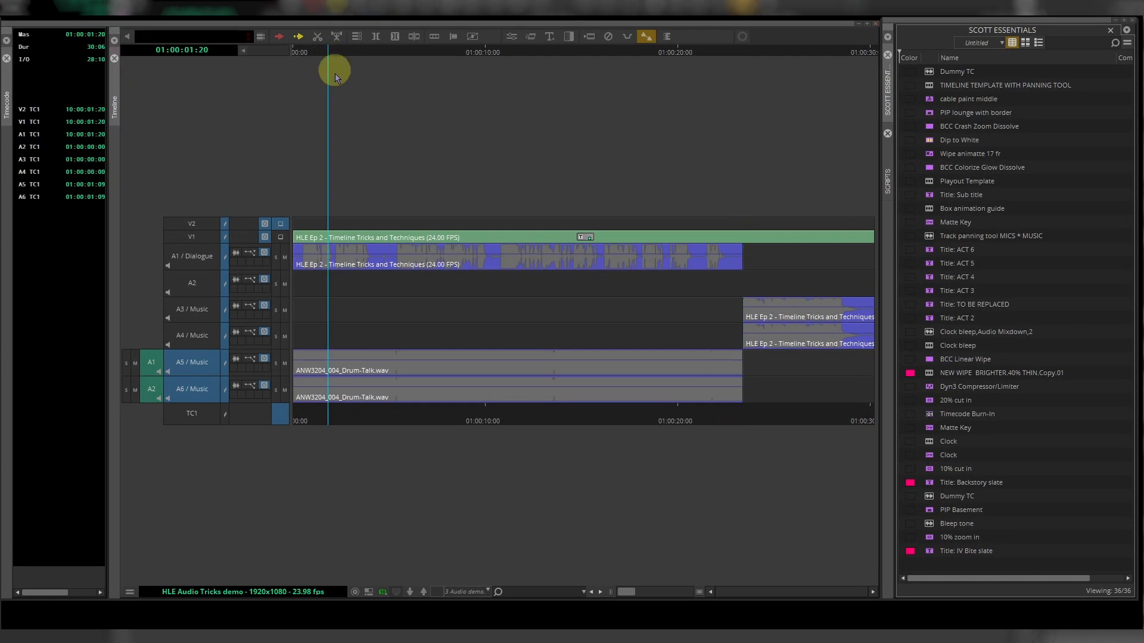
key(space)
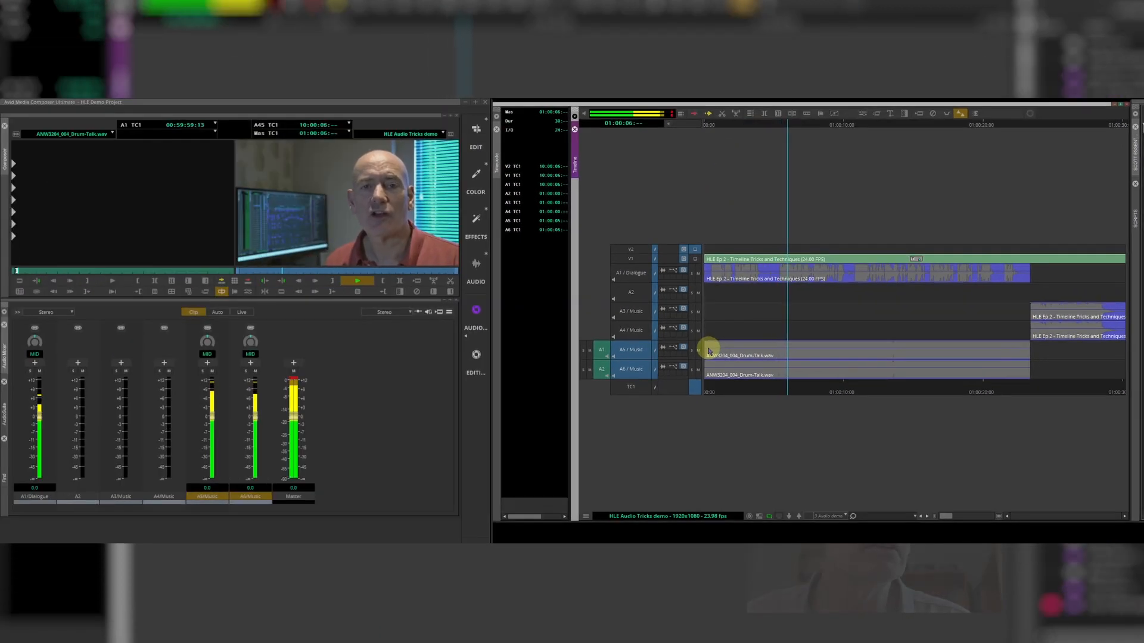
key(space)
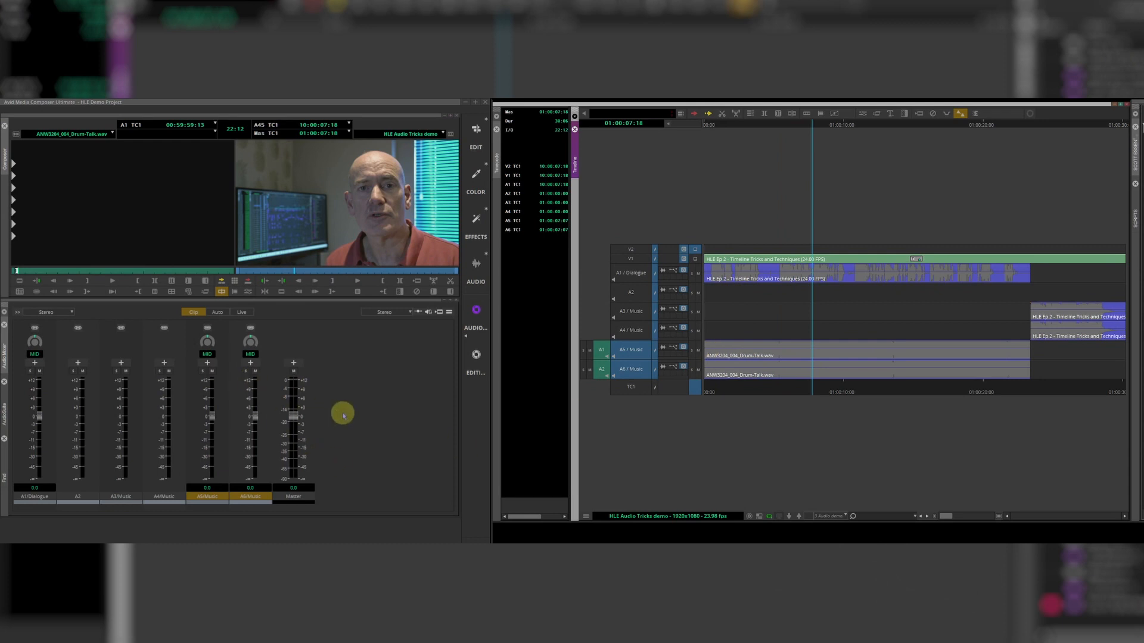
Gang the A5 and A6 music faders in the Audio Mixer, lower both to -11.1 dB, and play the mix from near the start
click(207, 328)
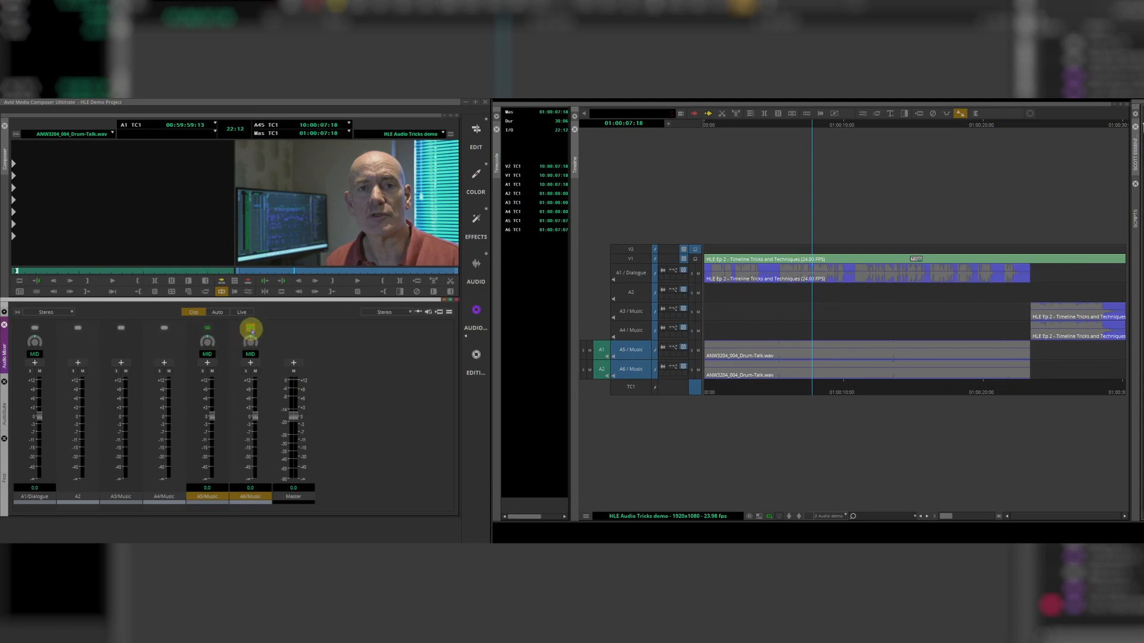
click(251, 328)
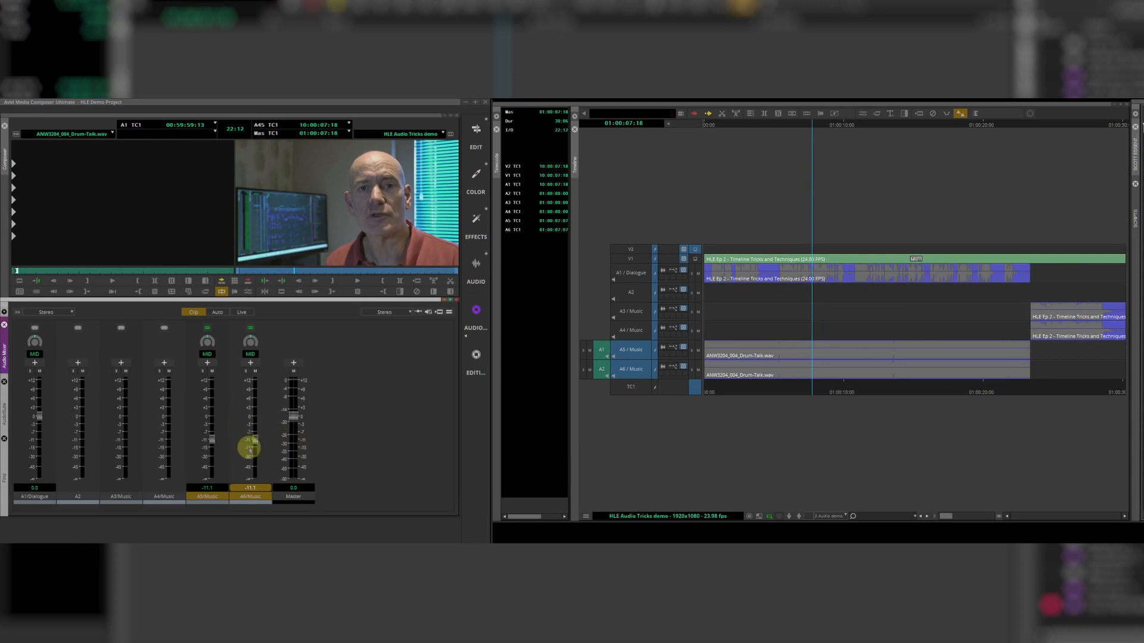
click(706, 126)
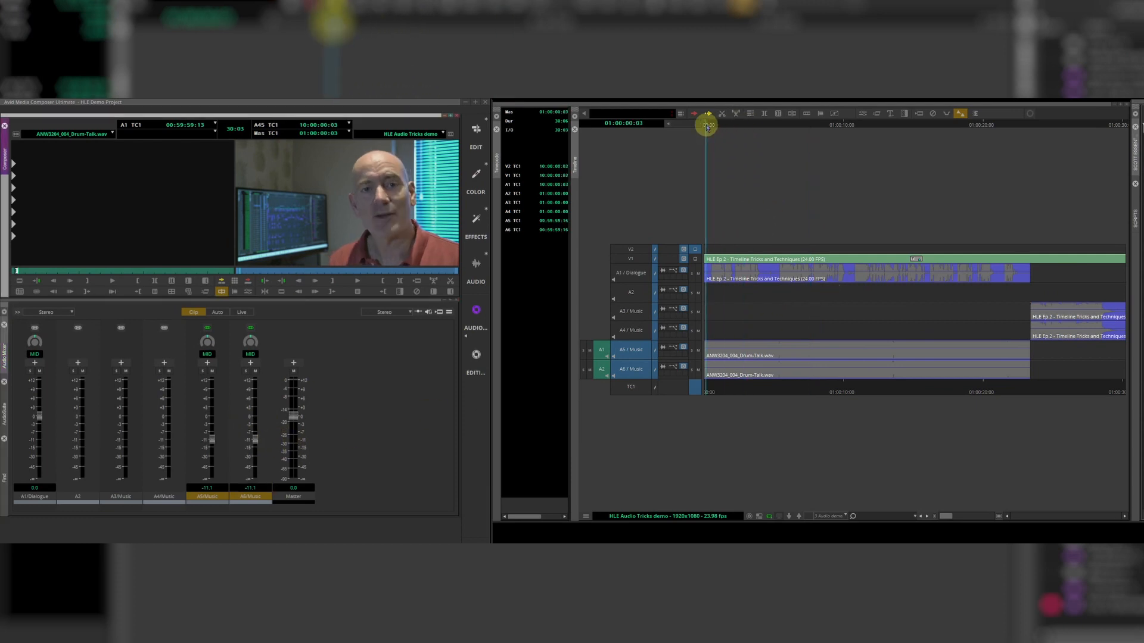
key(space)
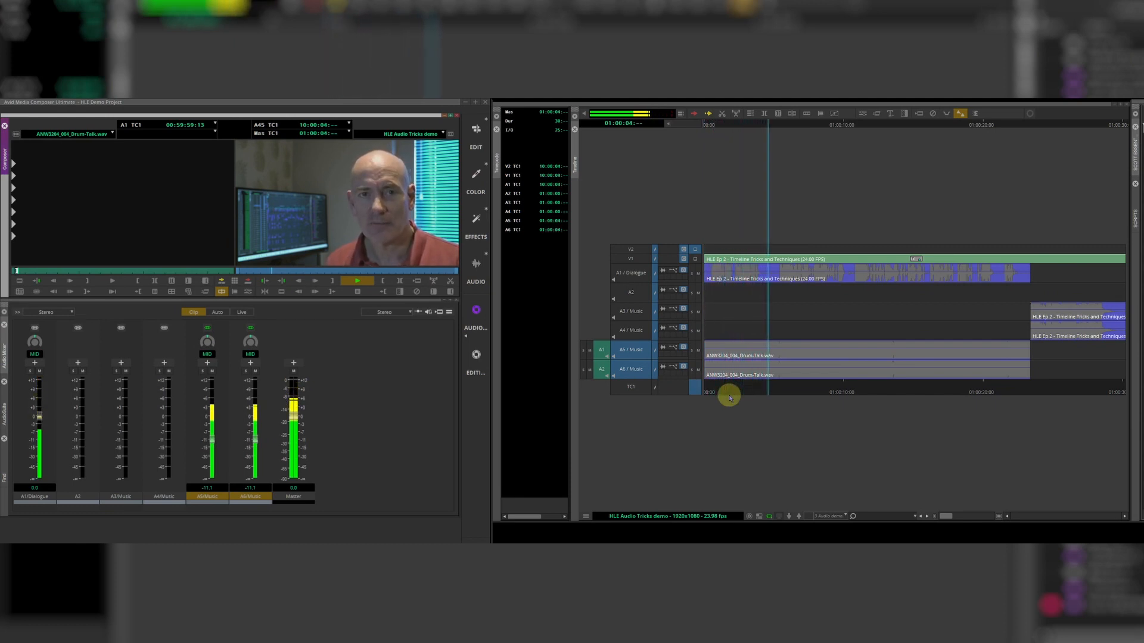
key(space)
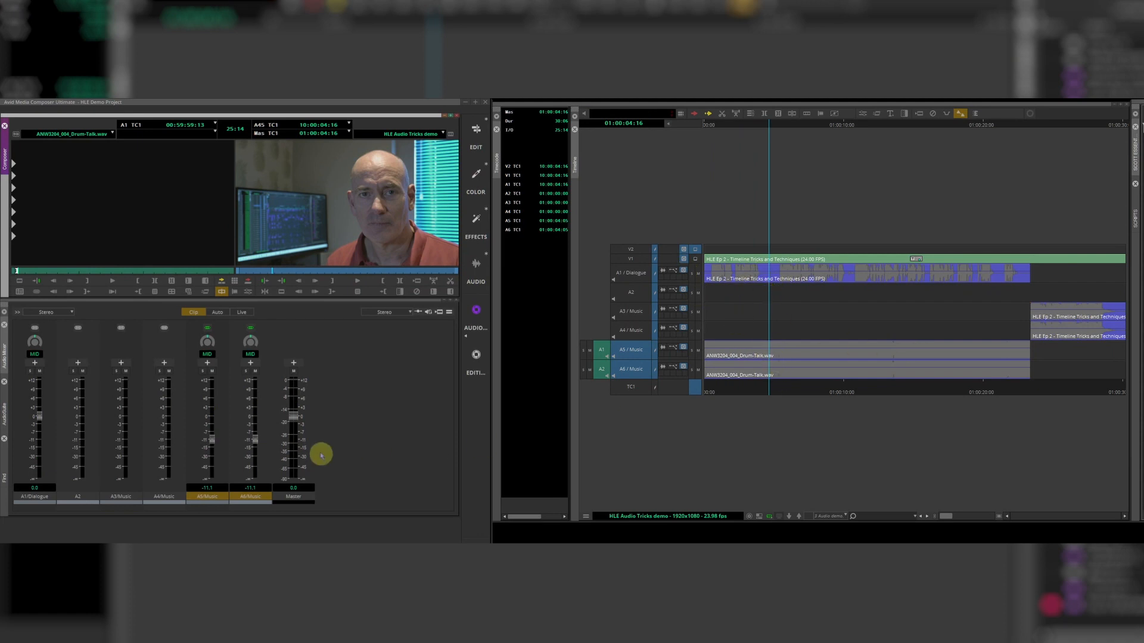
Lower the ganged A5 and A6 music faders to -19.8 dB and play the mix from the sequence start
click(256, 442)
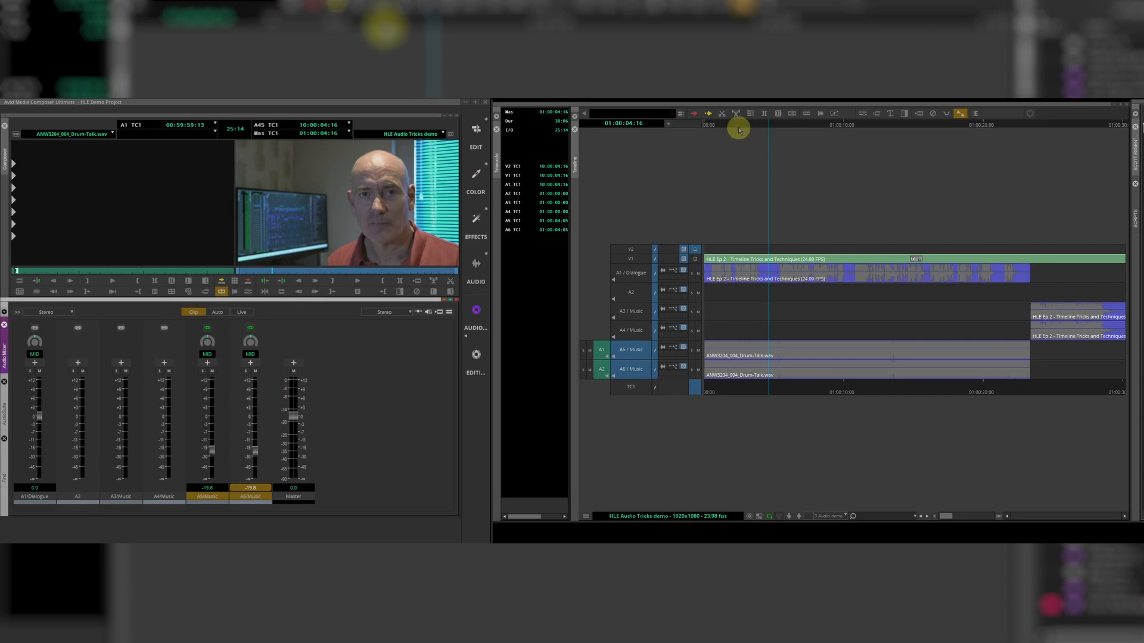
click(702, 125)
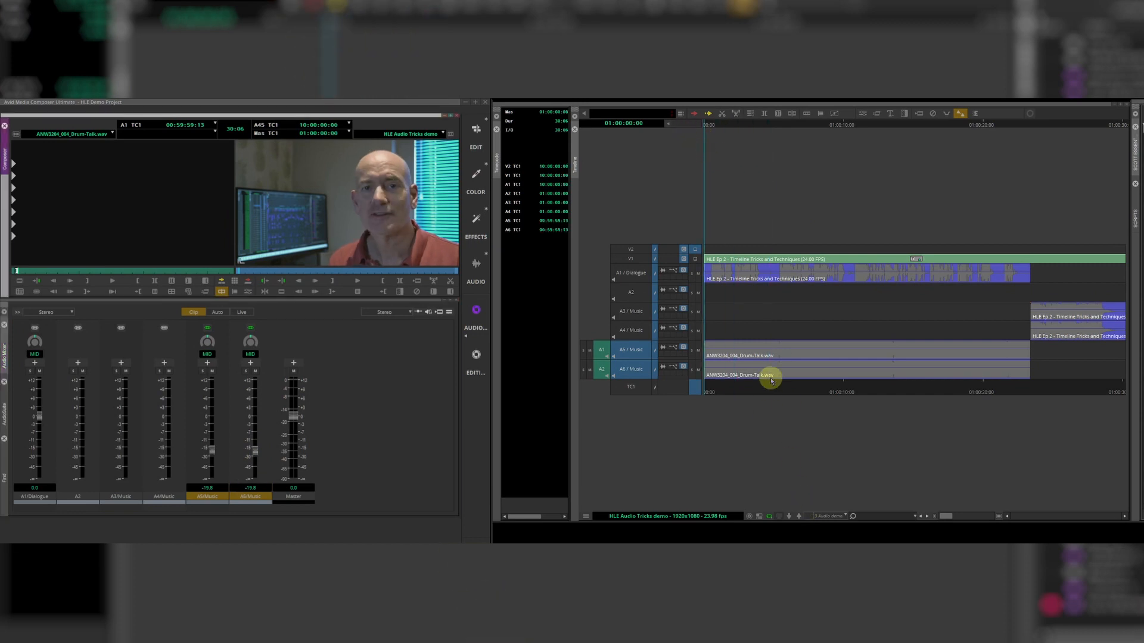
key(space)
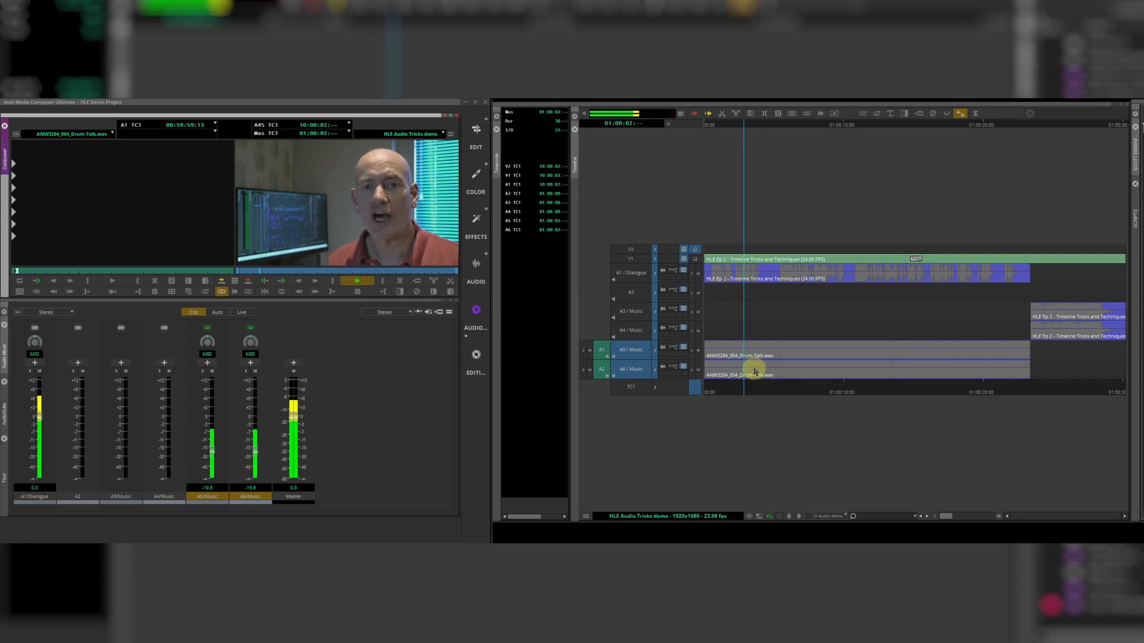
key(space)
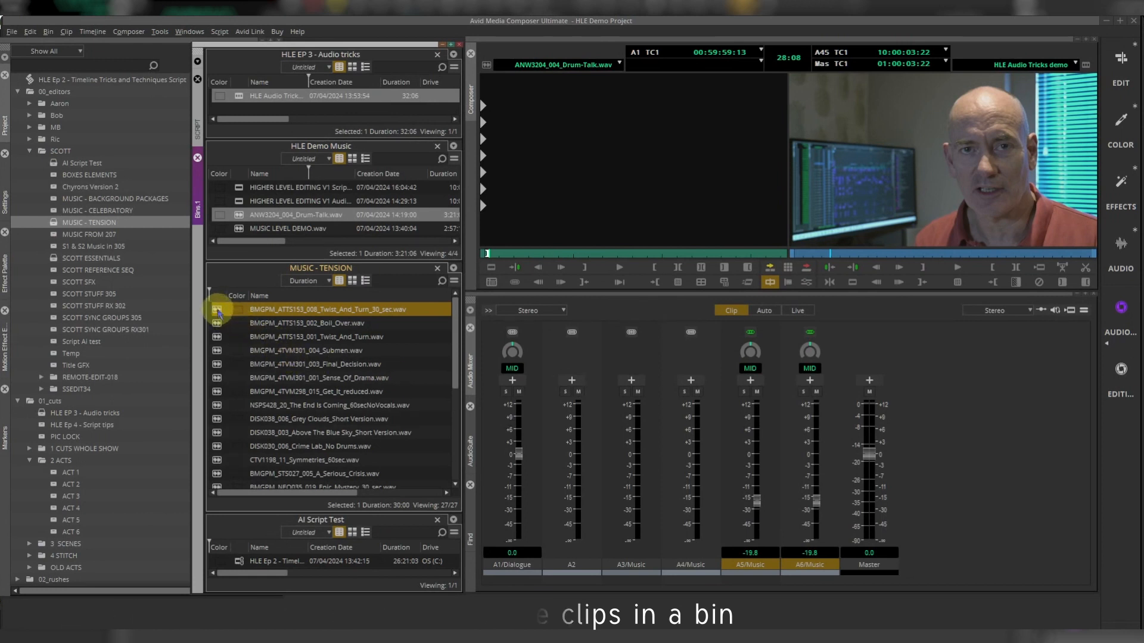
Load the 30-second Twist_And_Turn, Boil_Over and full Twist_And_Turn clips from the MUSIC - TENSION bin in turn to check their mixer levels
double_click(217, 309)
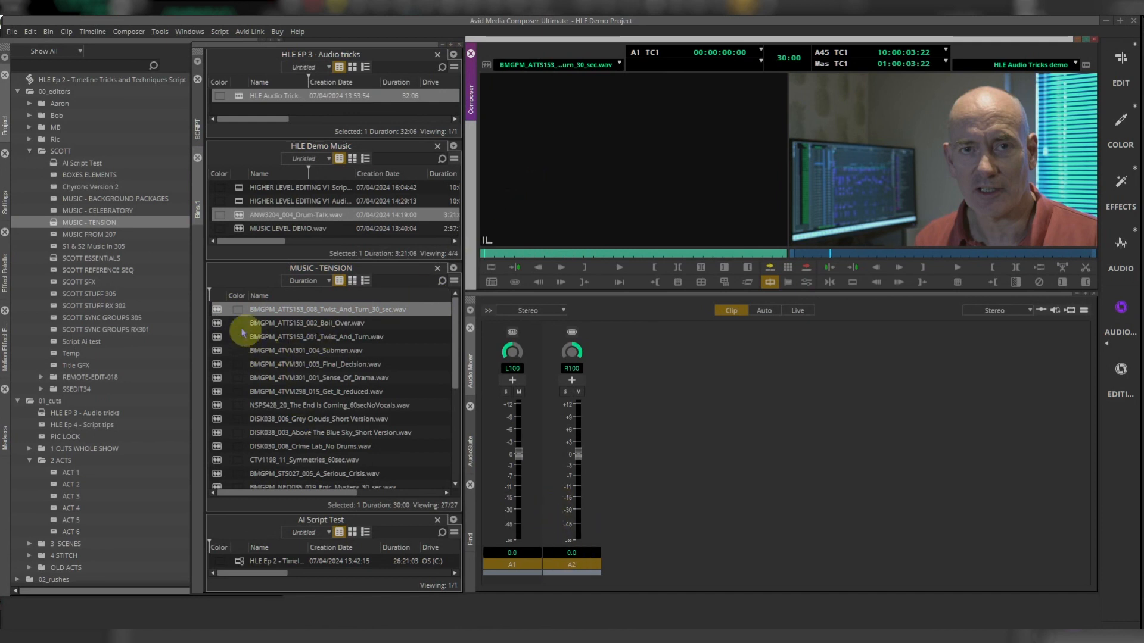
click(222, 324)
double_click(224, 326)
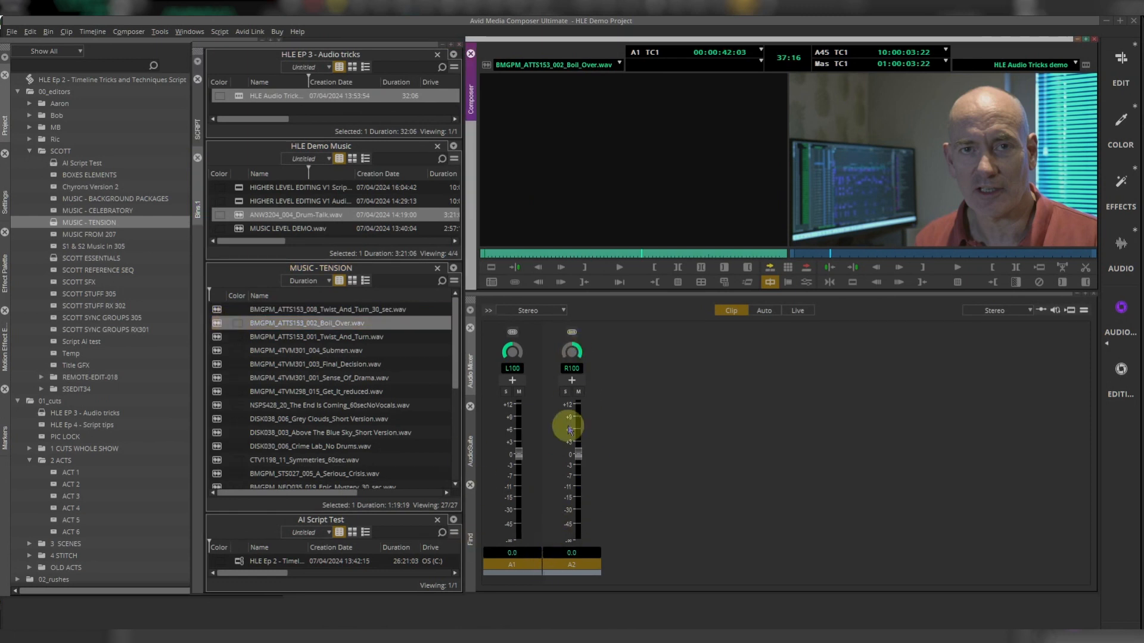
click(219, 338)
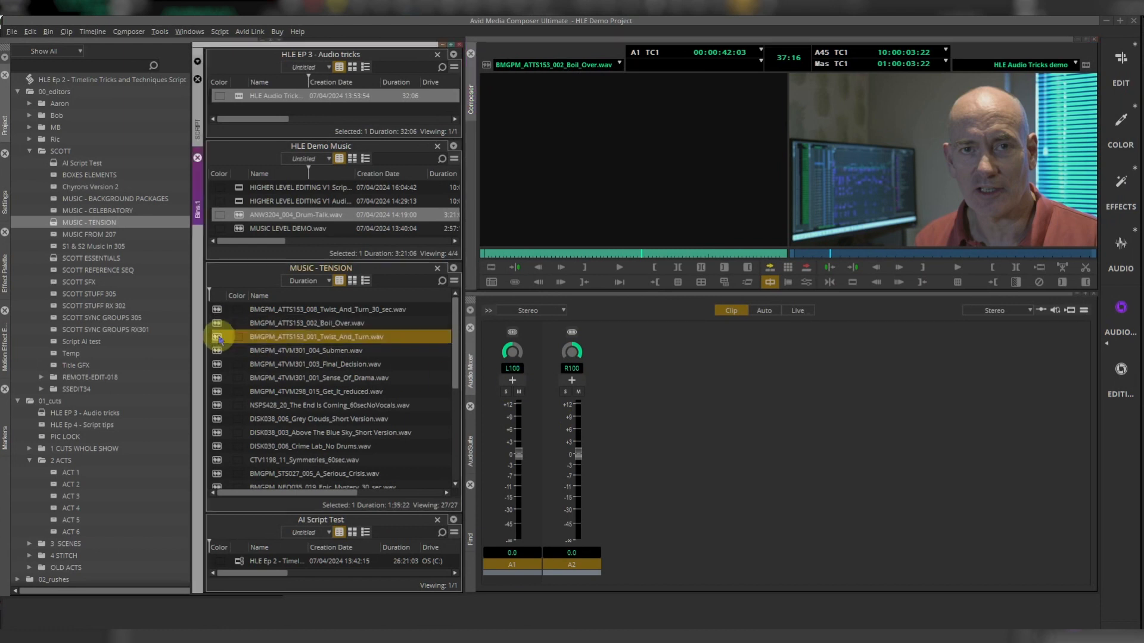
double_click(219, 338)
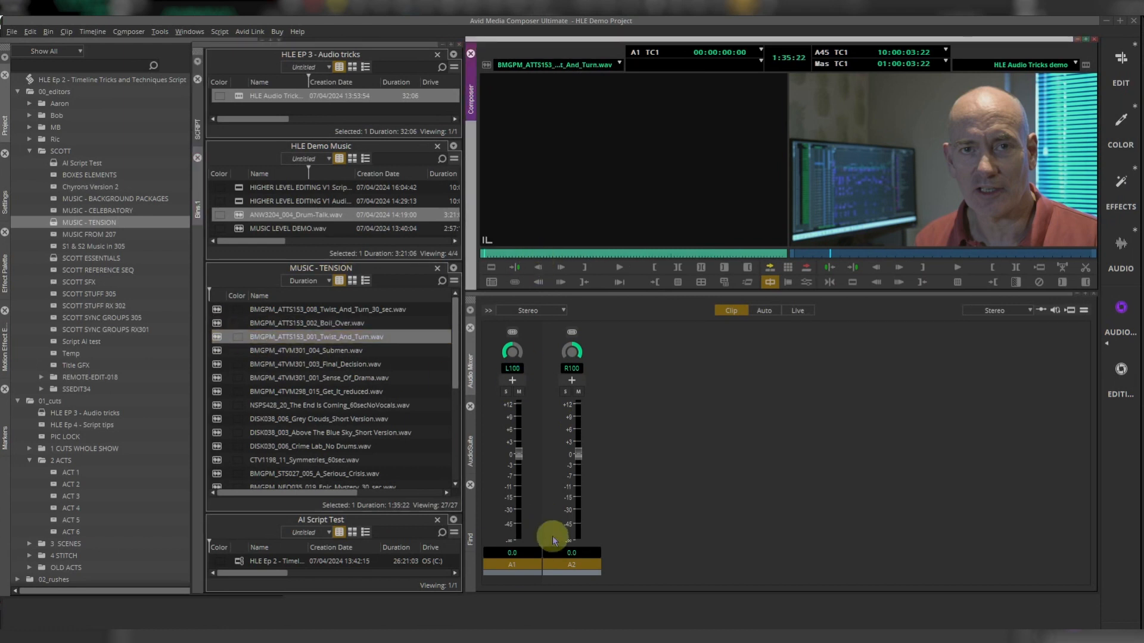
Apply a clip gain of -11 dB to all music clips in the MUSIC - TENSION bin
click(217, 311)
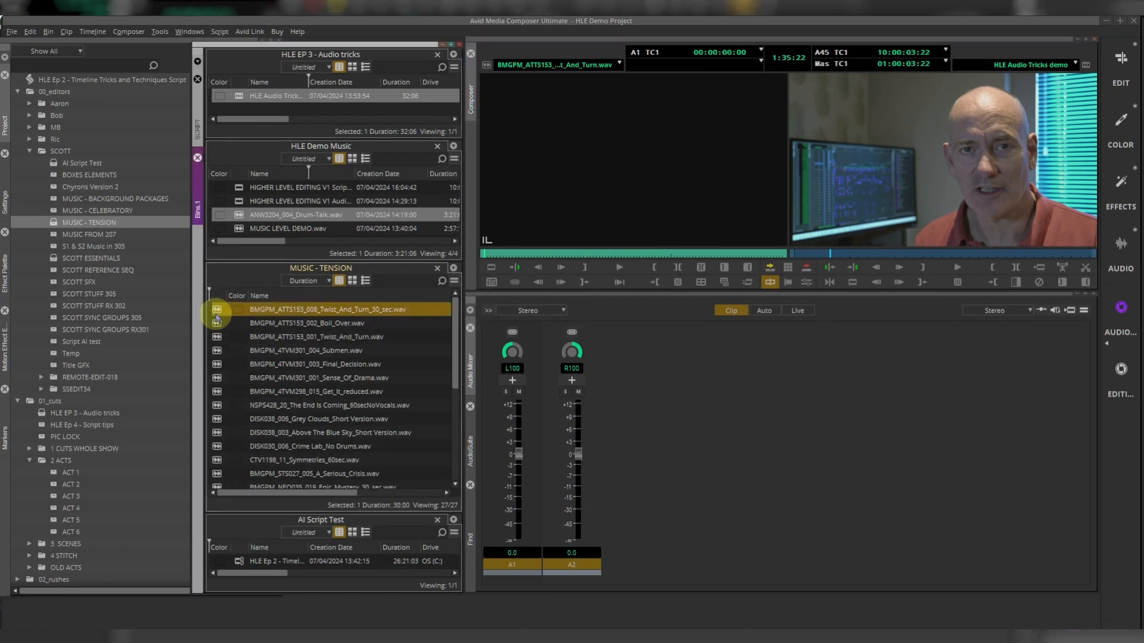
key(ctrl+a)
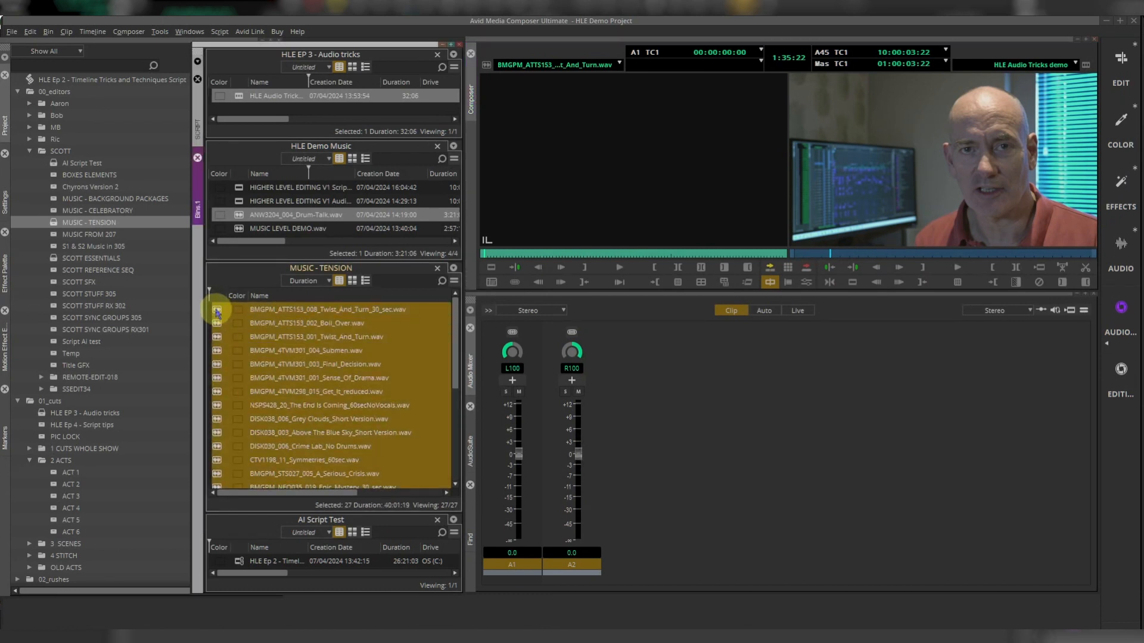
right_click(217, 313)
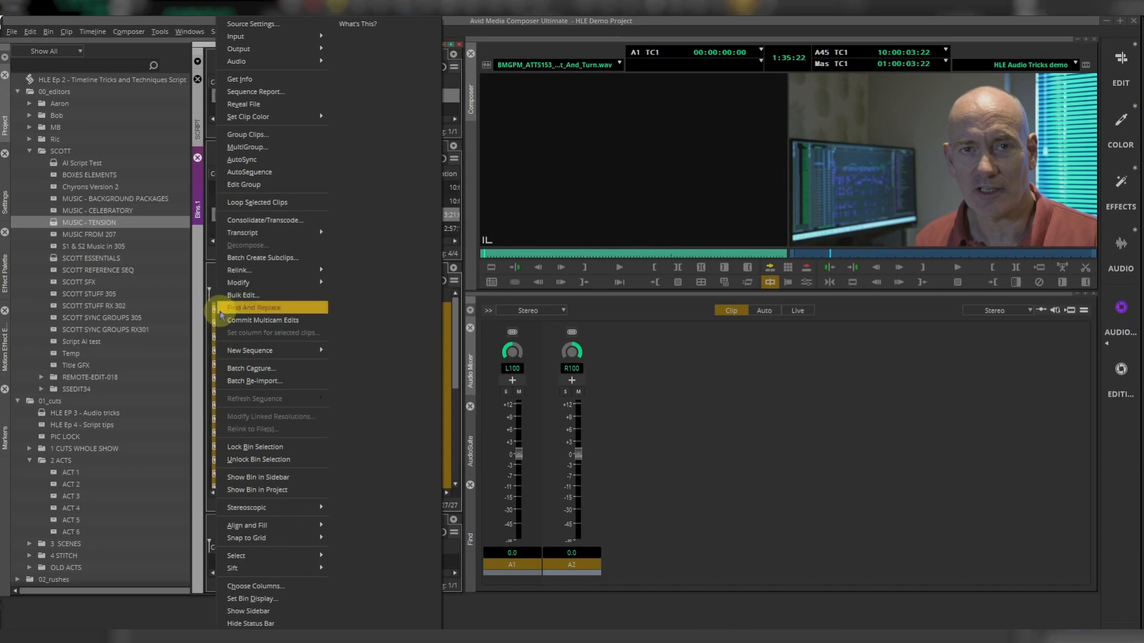
mouse_move(242, 63)
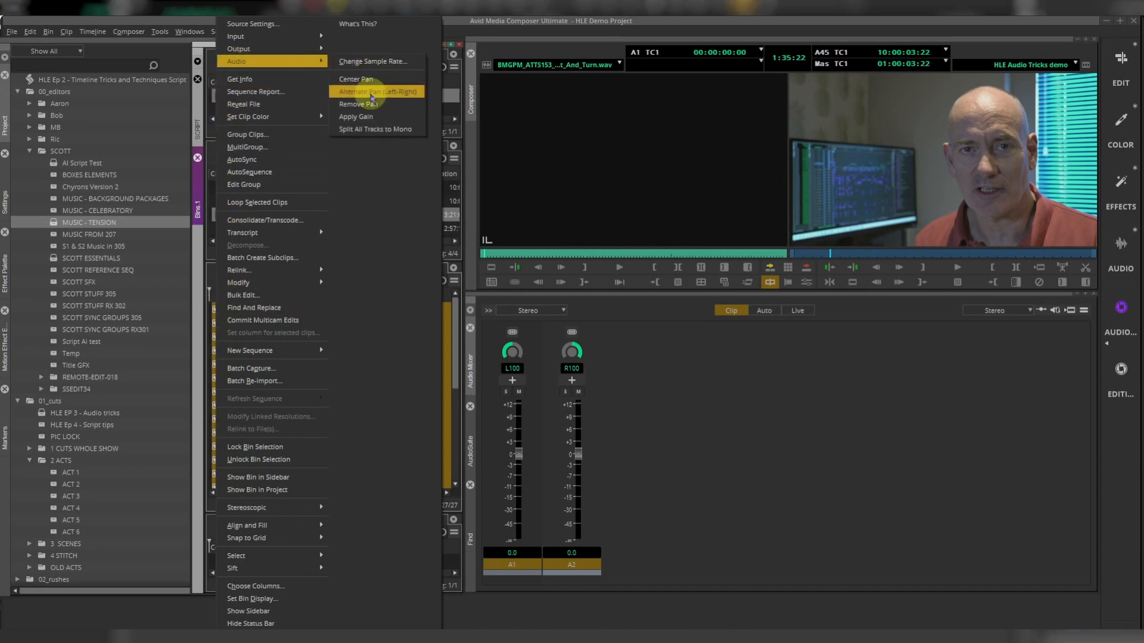
click(366, 119)
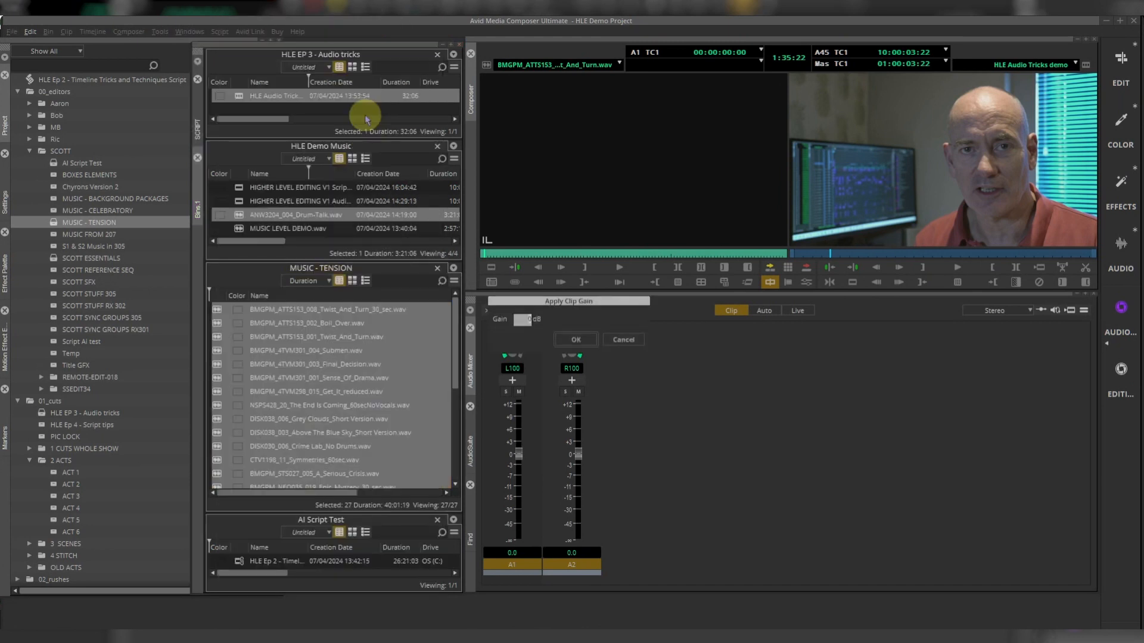
click(516, 320)
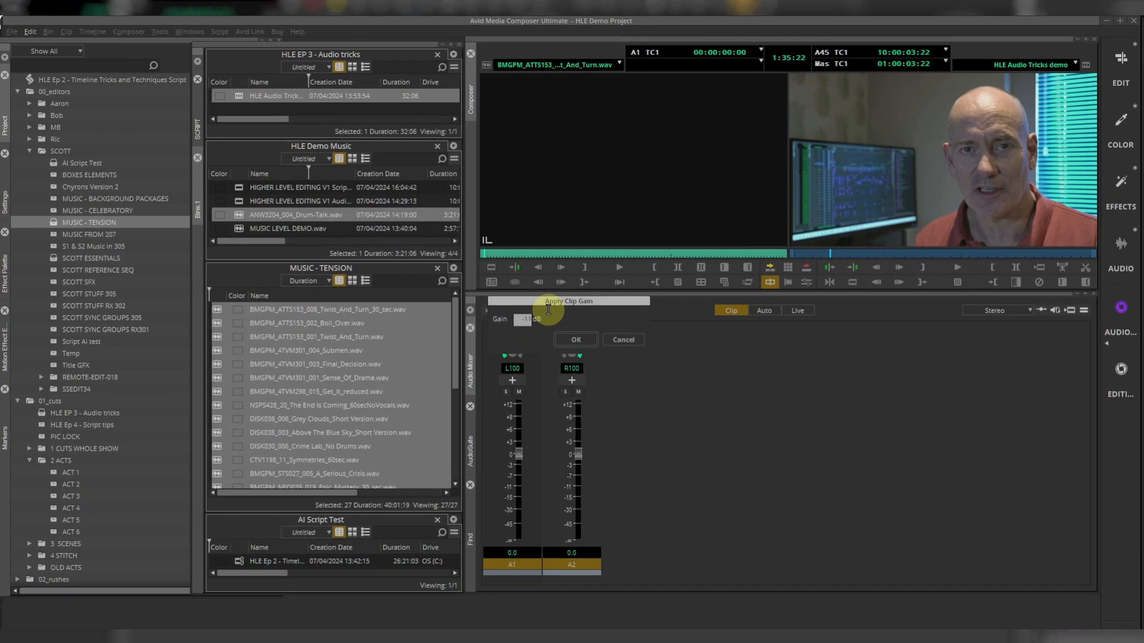
click(585, 342)
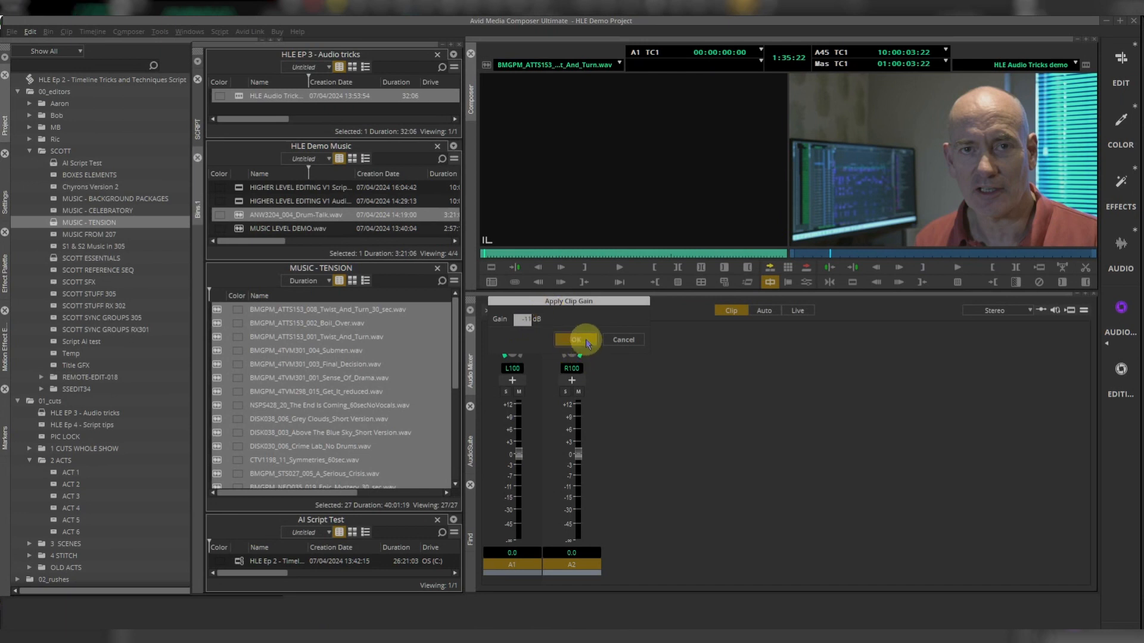
Load the 30-second Twist_And_Turn, Get_It_reduced and Crime Lab_No Drums clips in turn to check their mixer levels
click(218, 312)
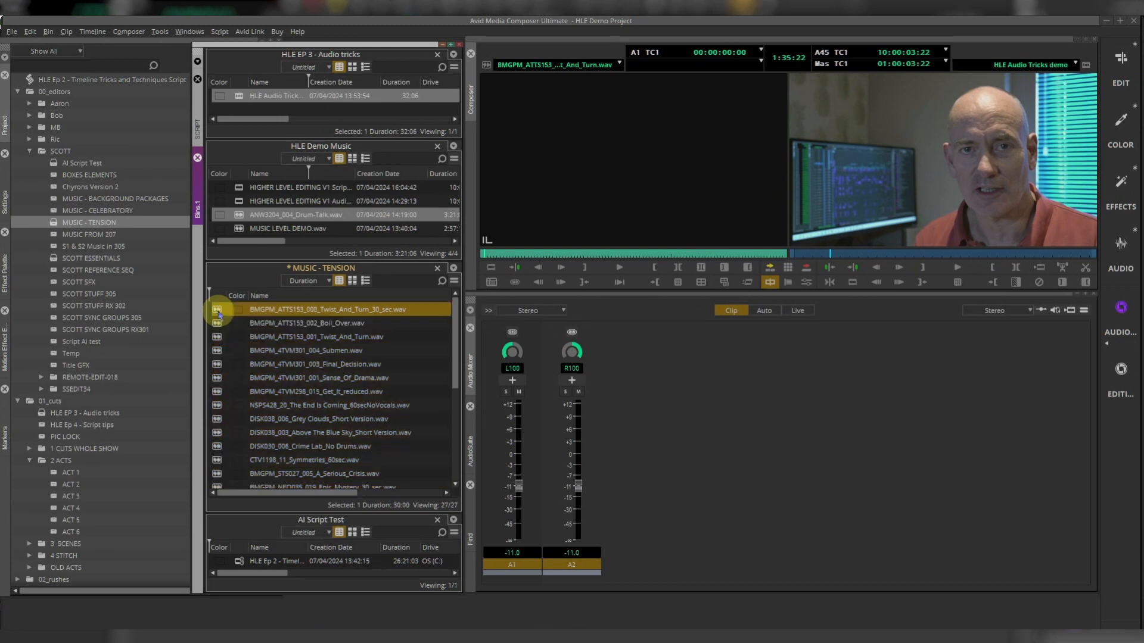
double_click(218, 313)
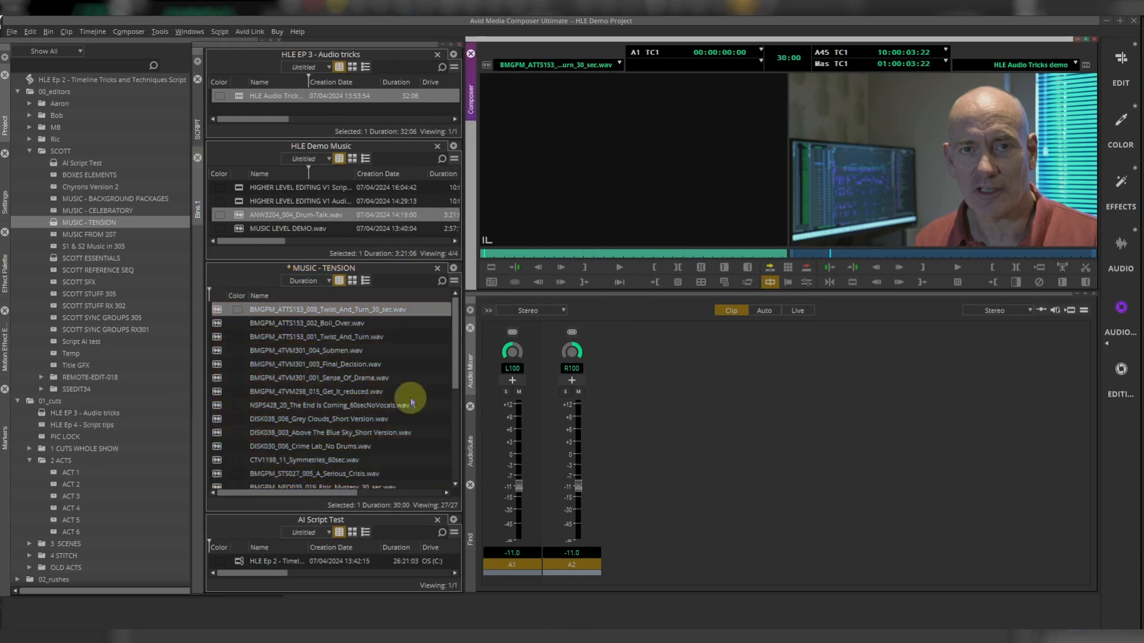
click(218, 395)
double_click(218, 395)
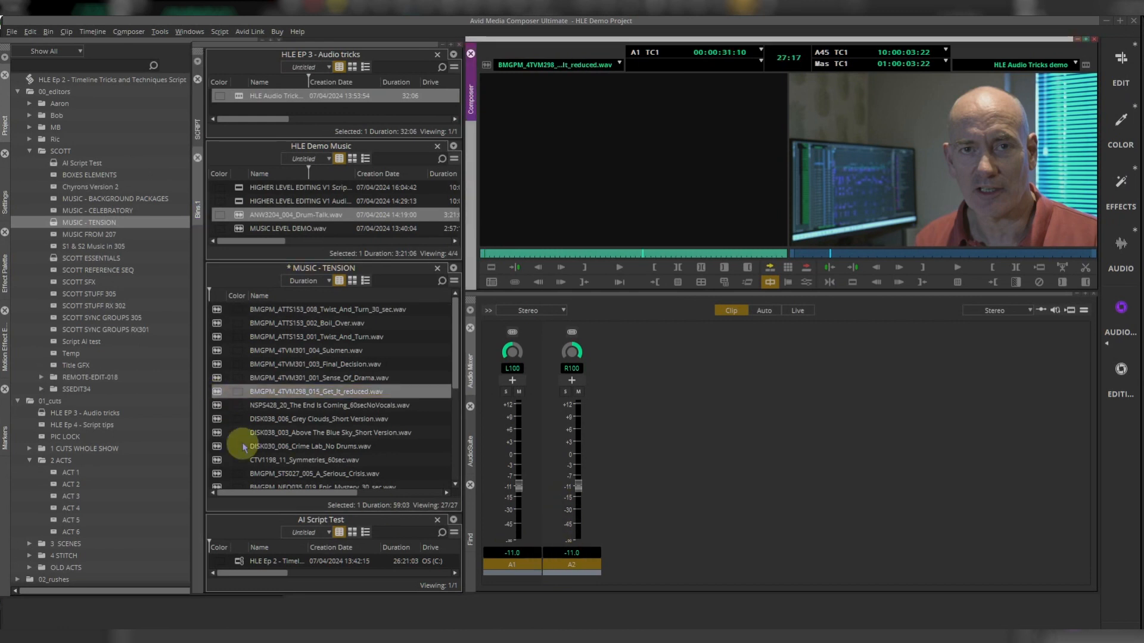
double_click(217, 446)
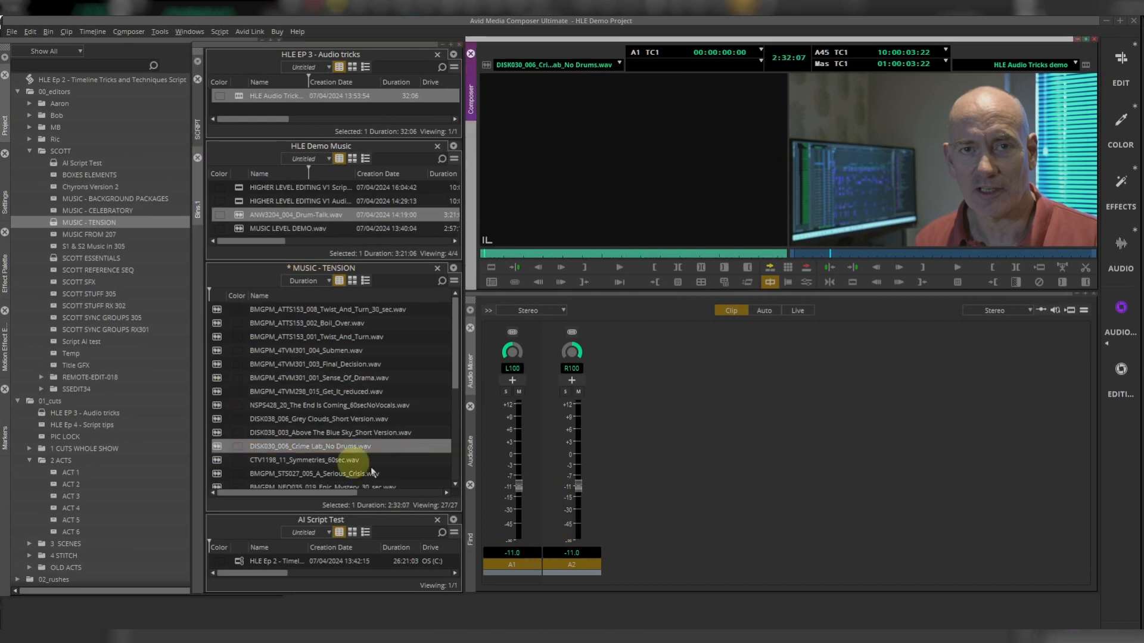
Apply clip gain to the bin's first six clips, Twist_And_Turn_30_sec through Sense_Of_Drama, bringing their level to -19 dB
click(227, 381)
shift+click(224, 311)
right_click(225, 311)
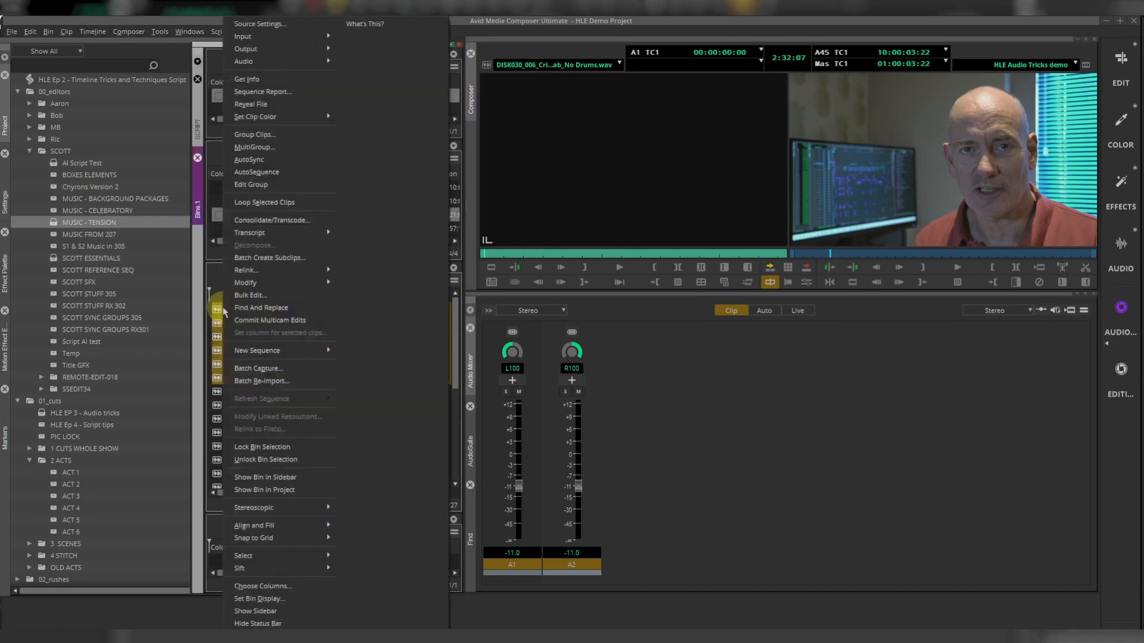
mouse_move(262, 61)
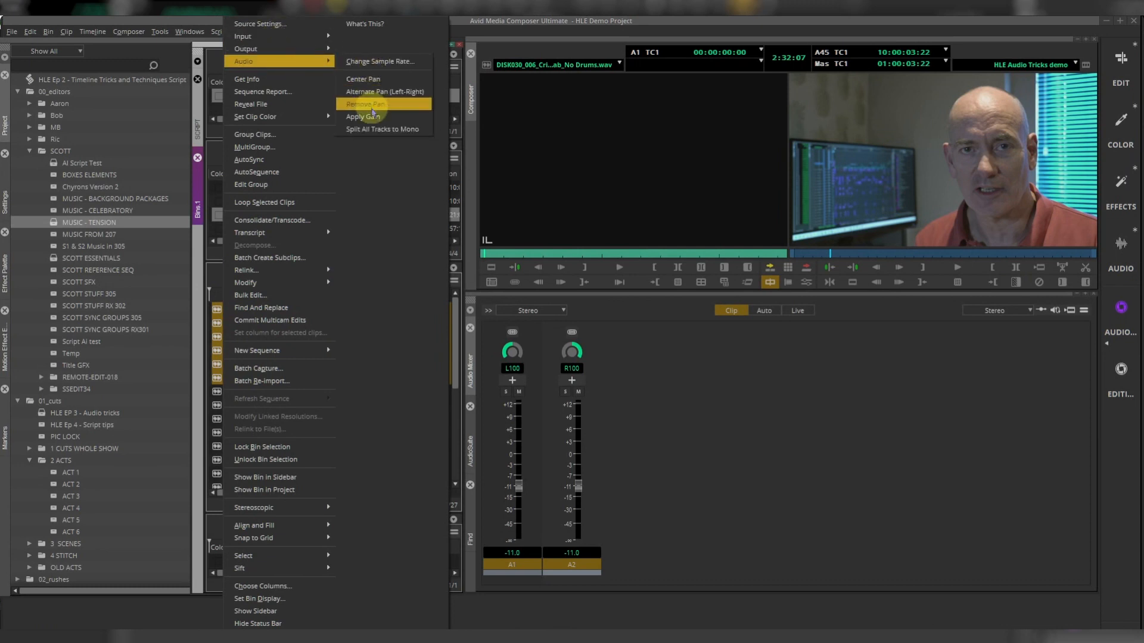
click(372, 117)
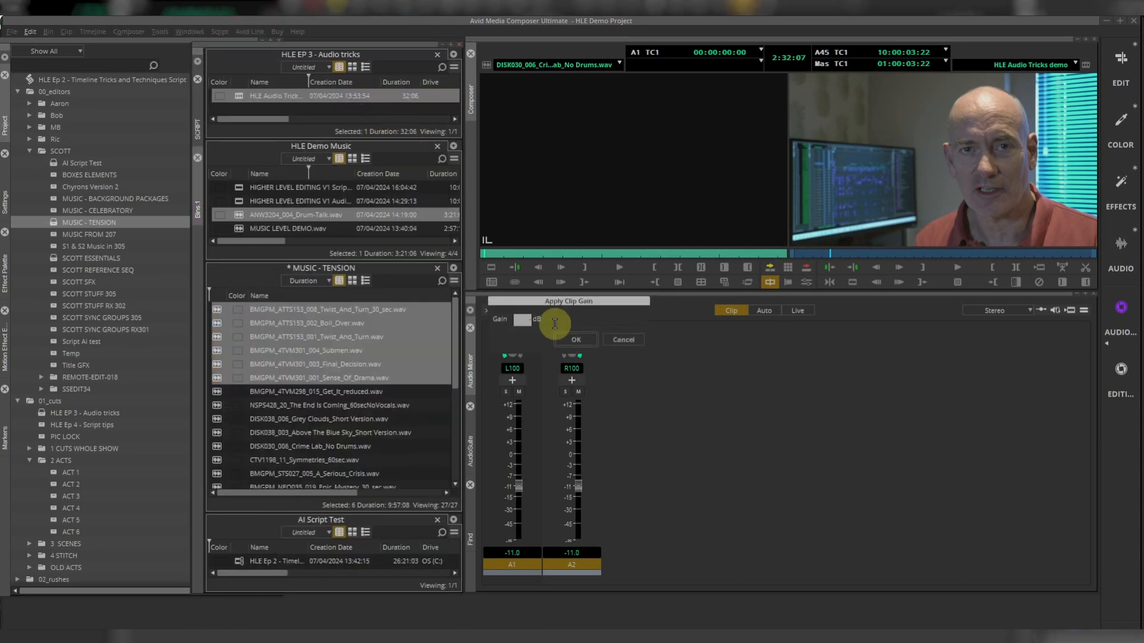
key(Return)
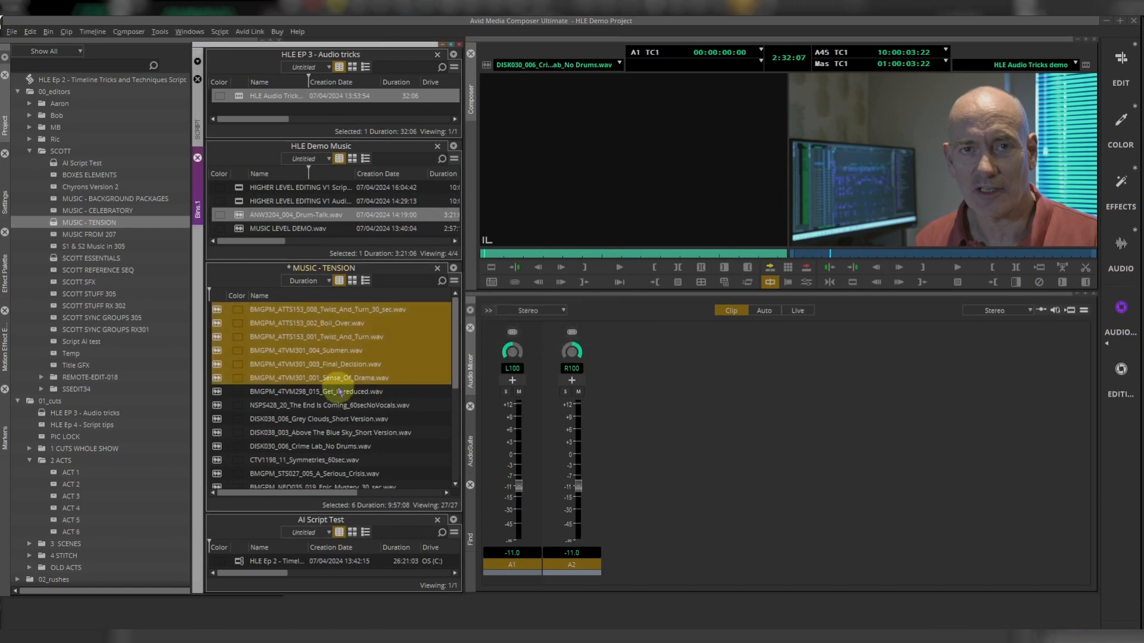
Load the Get_It_reduced, Sense_Of_Drama and Submen clips in turn to compare their mixer levels
double_click(217, 392)
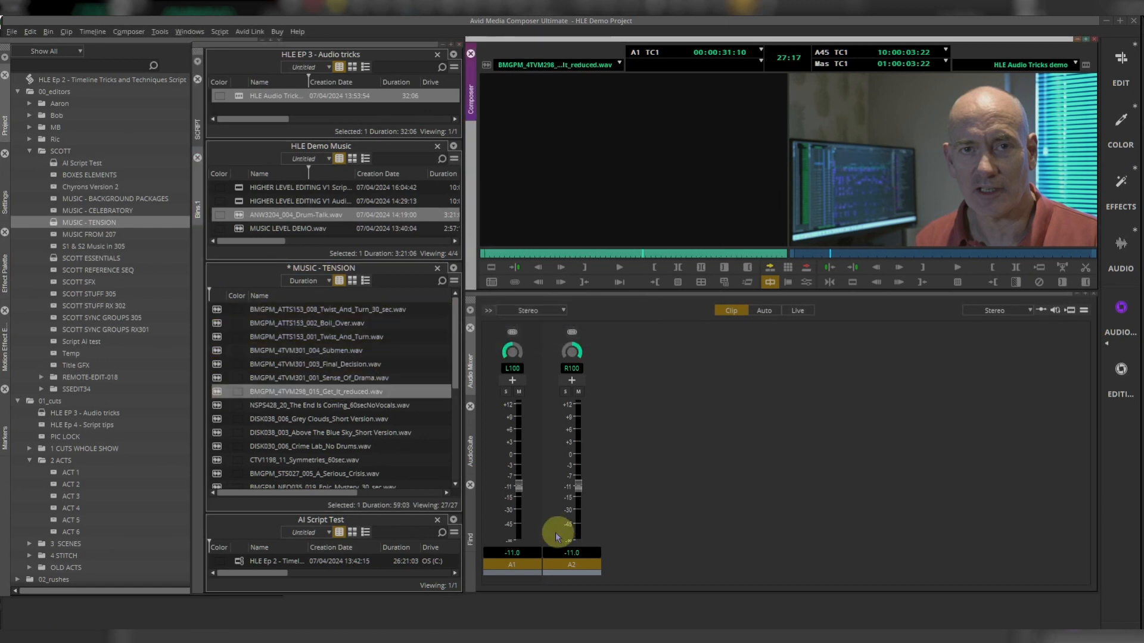
double_click(216, 377)
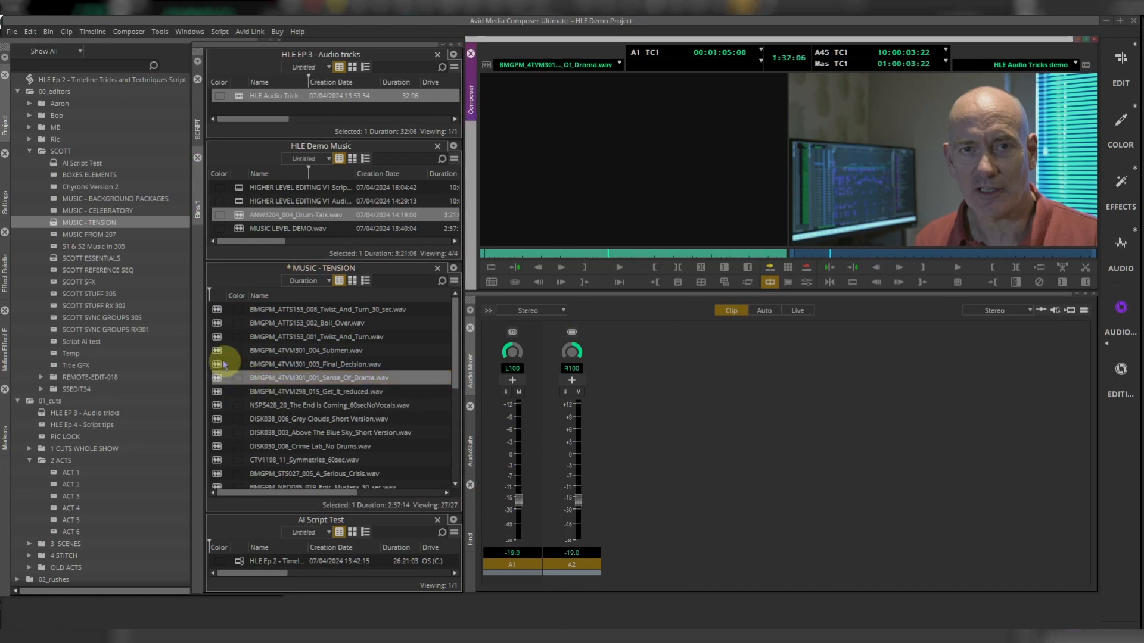
click(220, 352)
double_click(221, 352)
Select all clips in the MUSIC - TENSION bin again and apply a clip gain of 11 dB
click(217, 309)
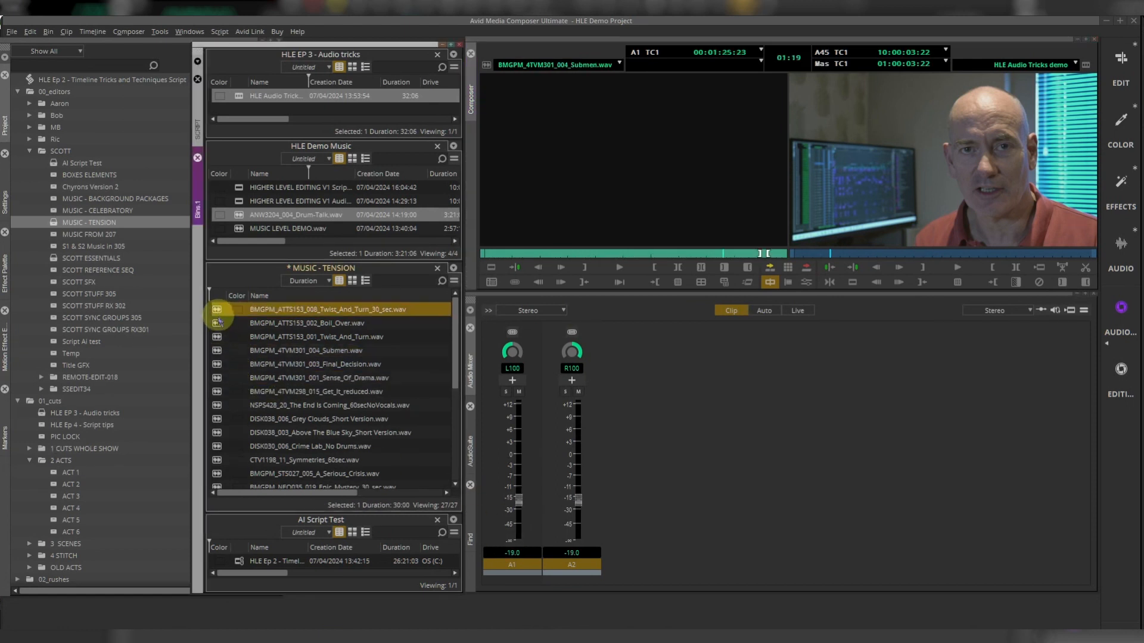
key(ctrl+a)
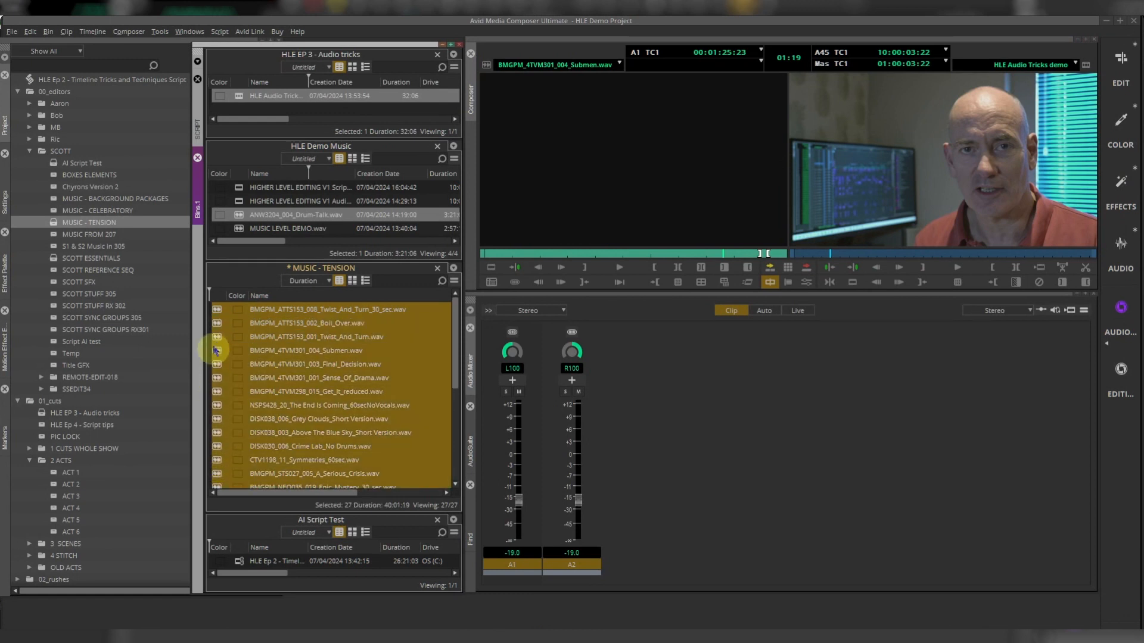
right_click(218, 316)
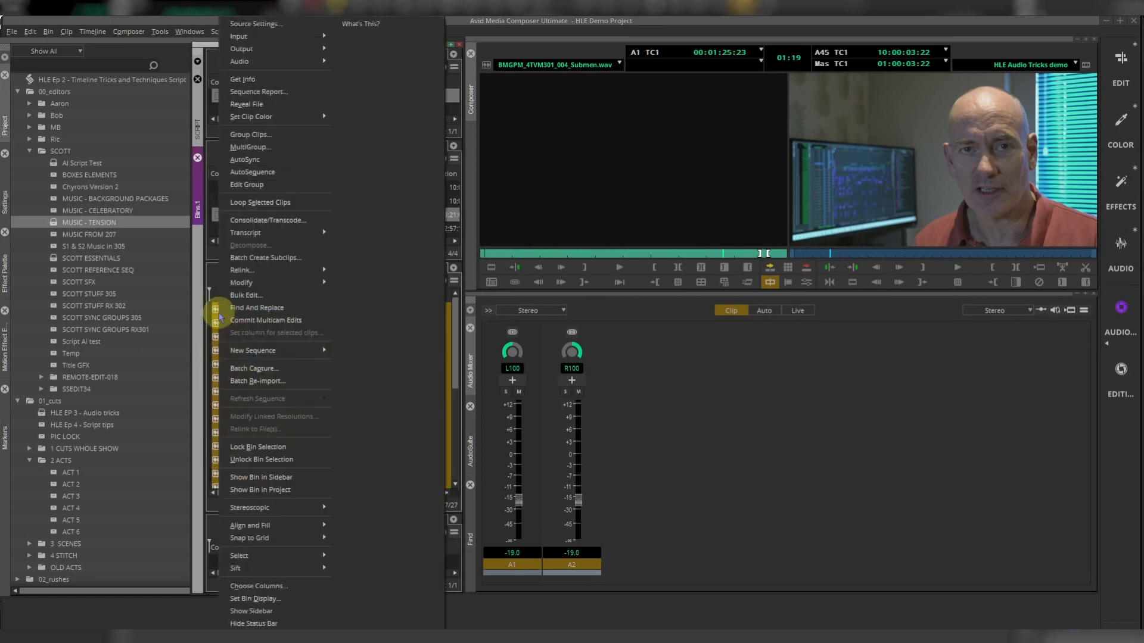
click(265, 62)
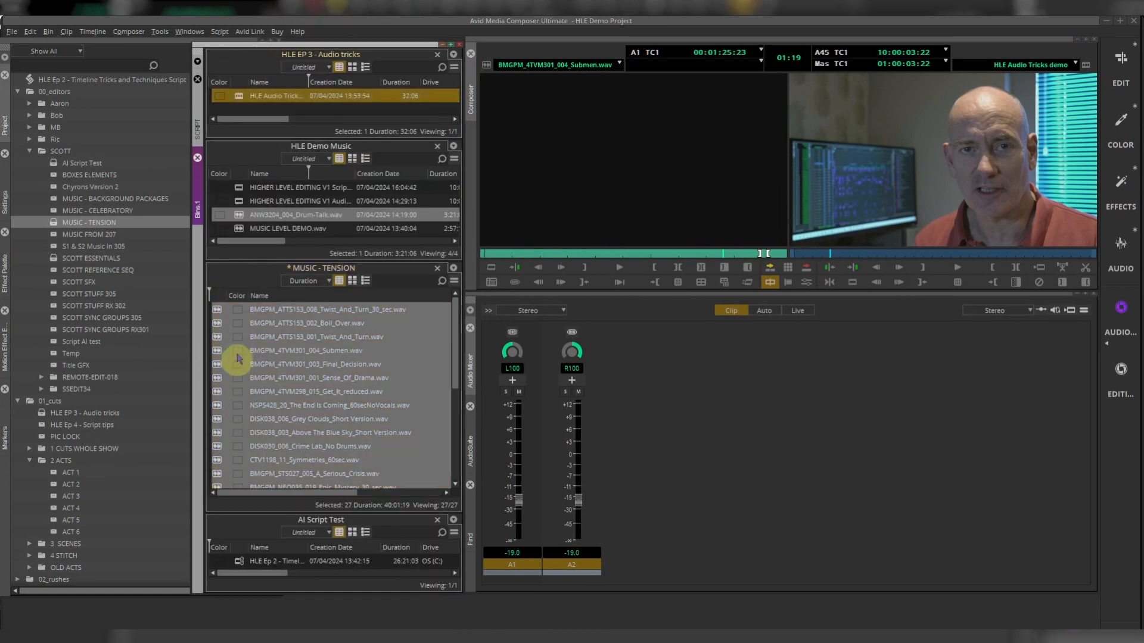
click(244, 276)
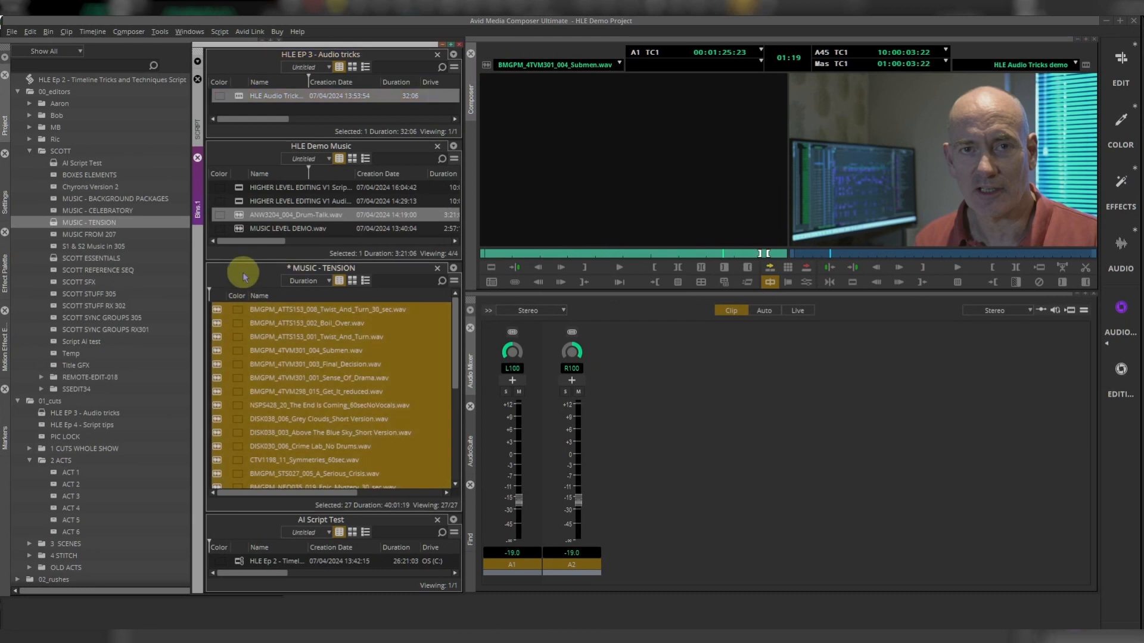
right_click(217, 311)
mouse_move(268, 62)
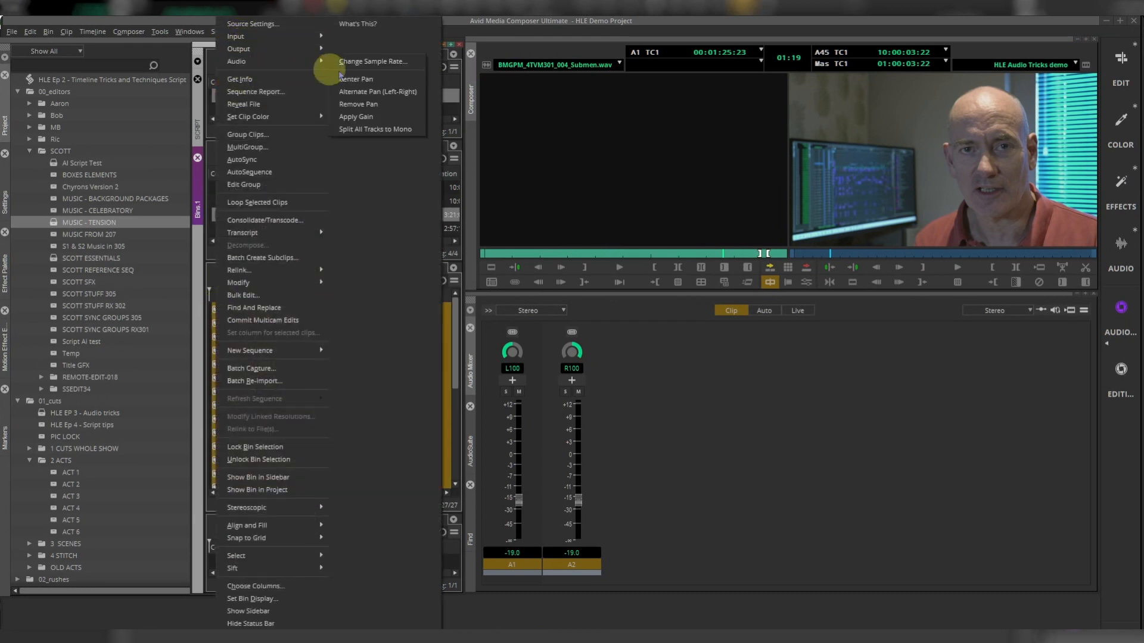
click(372, 118)
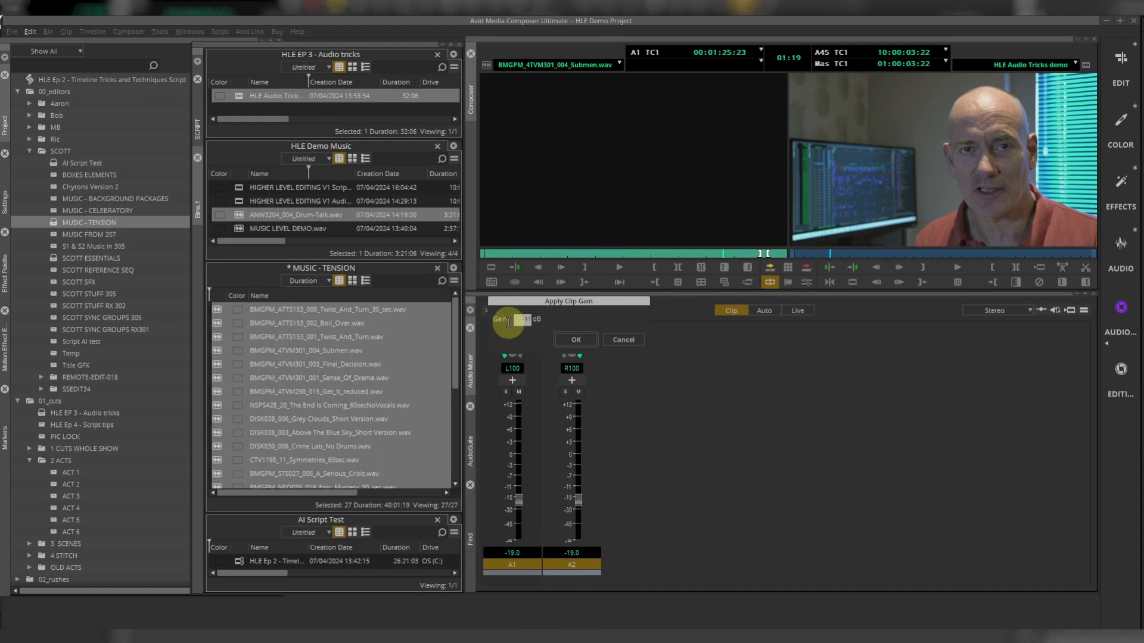
key(Return)
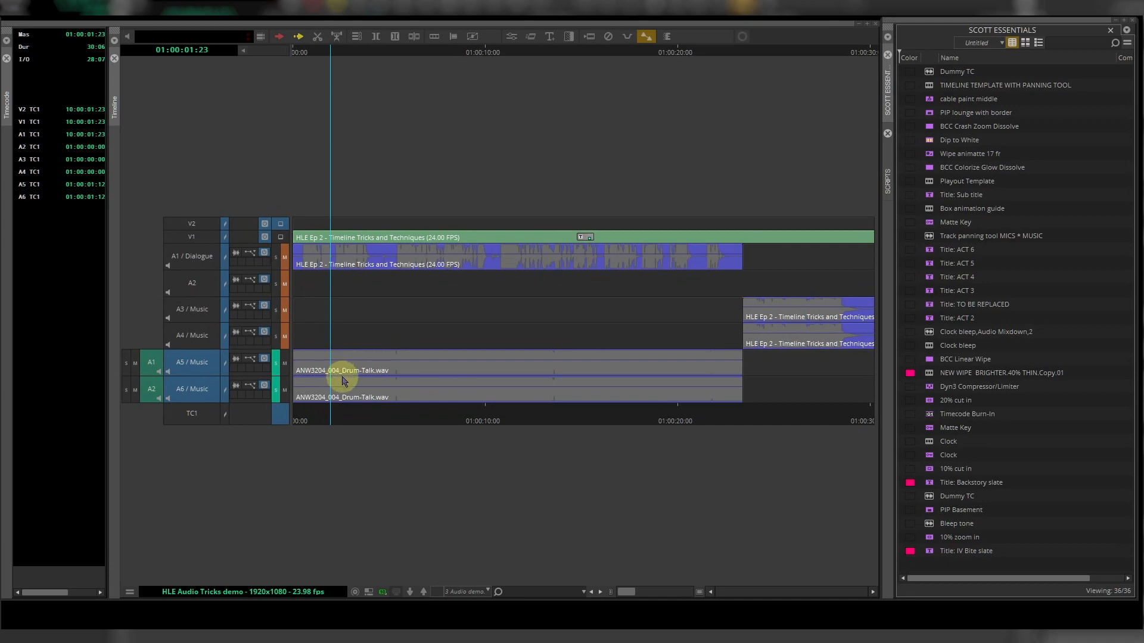
Play the opening of the sequence from 01:00:00:00 to compare the drum music's waveforms with its audible level
key(ctrl+bracketright)
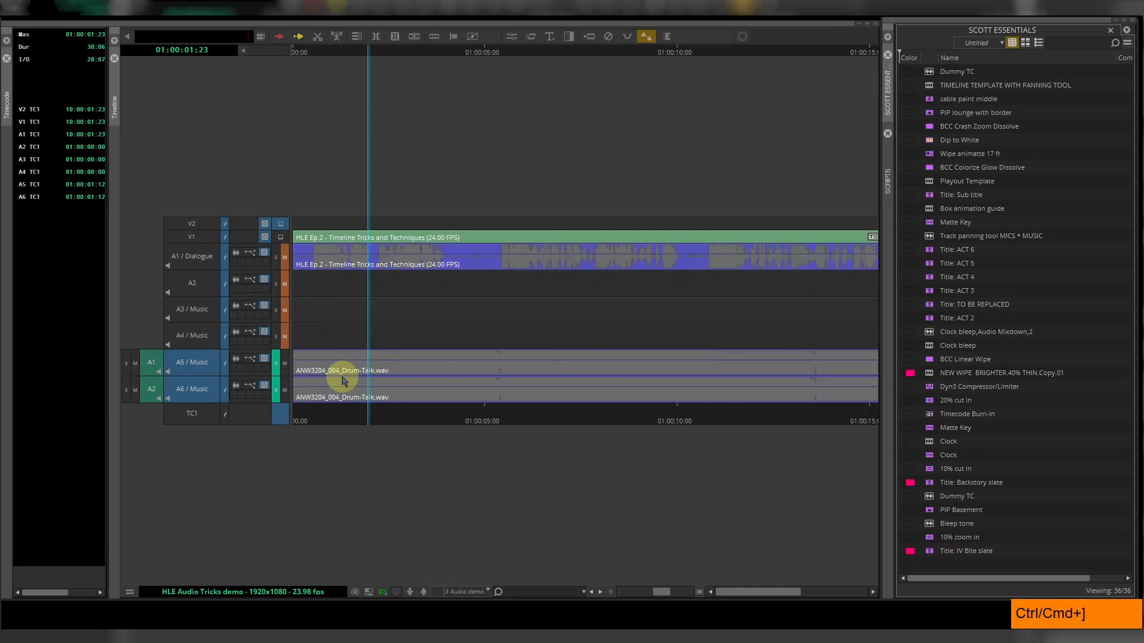
key(ctrl+bracketright)
key(ctrl+bracketright)
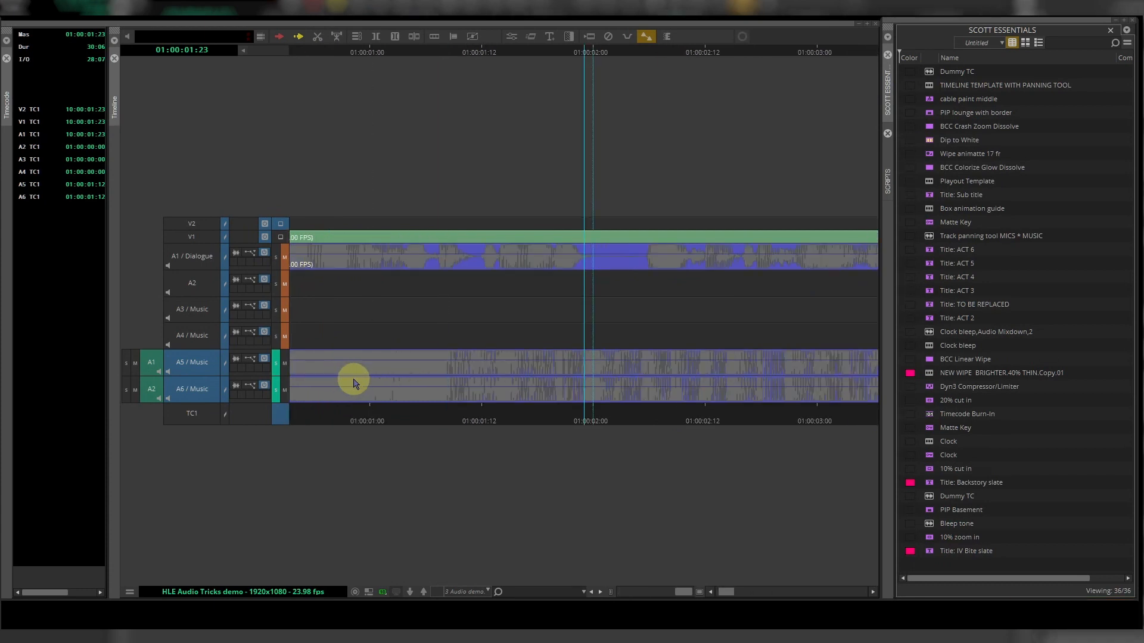
drag(361, 417, 215, 410)
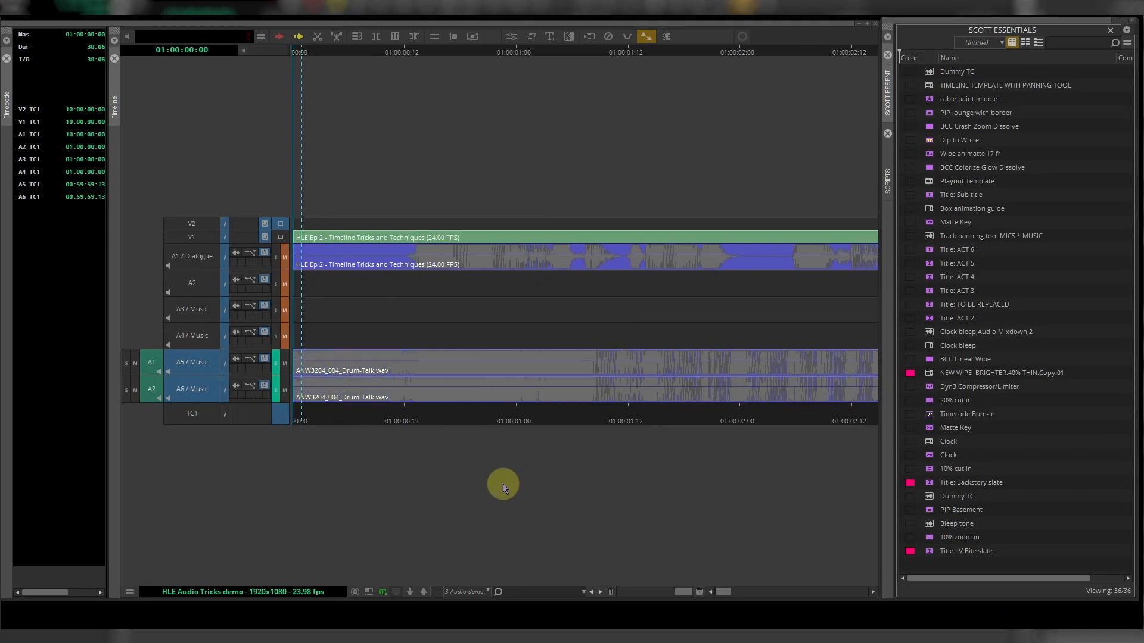
key(space)
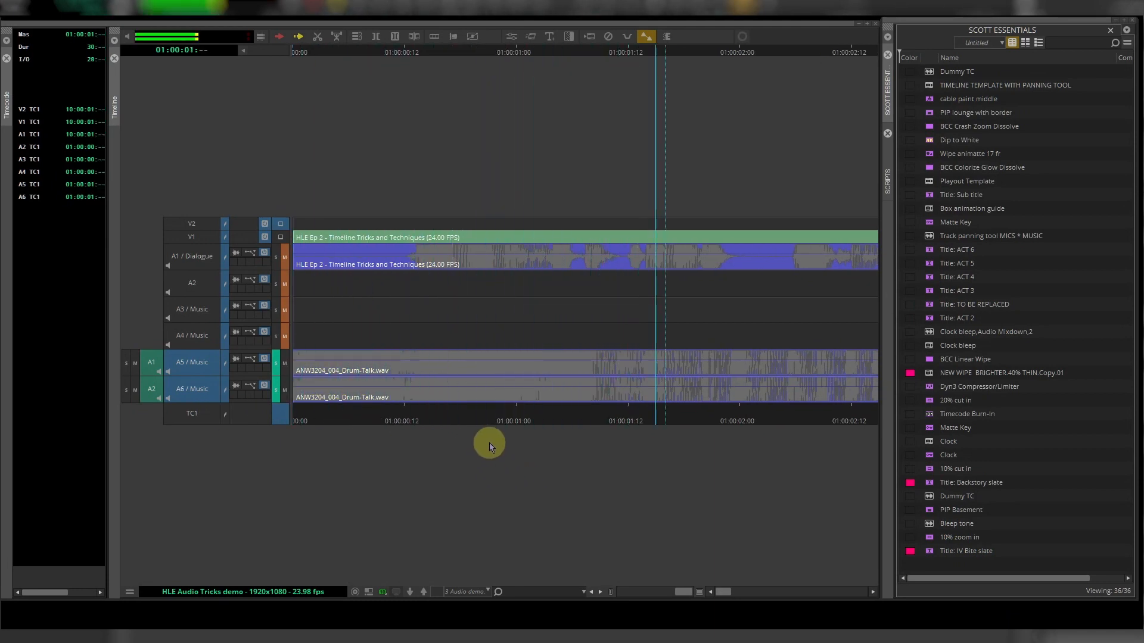
key(space)
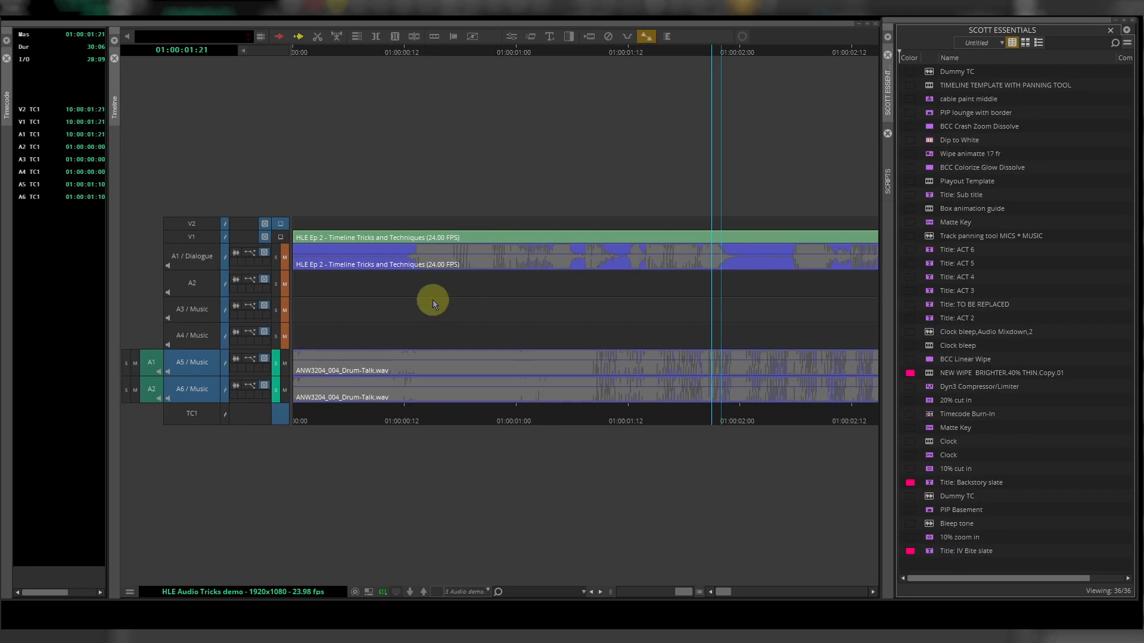
Park at 01:00:01:04 and reduce the waveform display size on music tracks A5 and A6 until the individual peaks are distinct
click(562, 52)
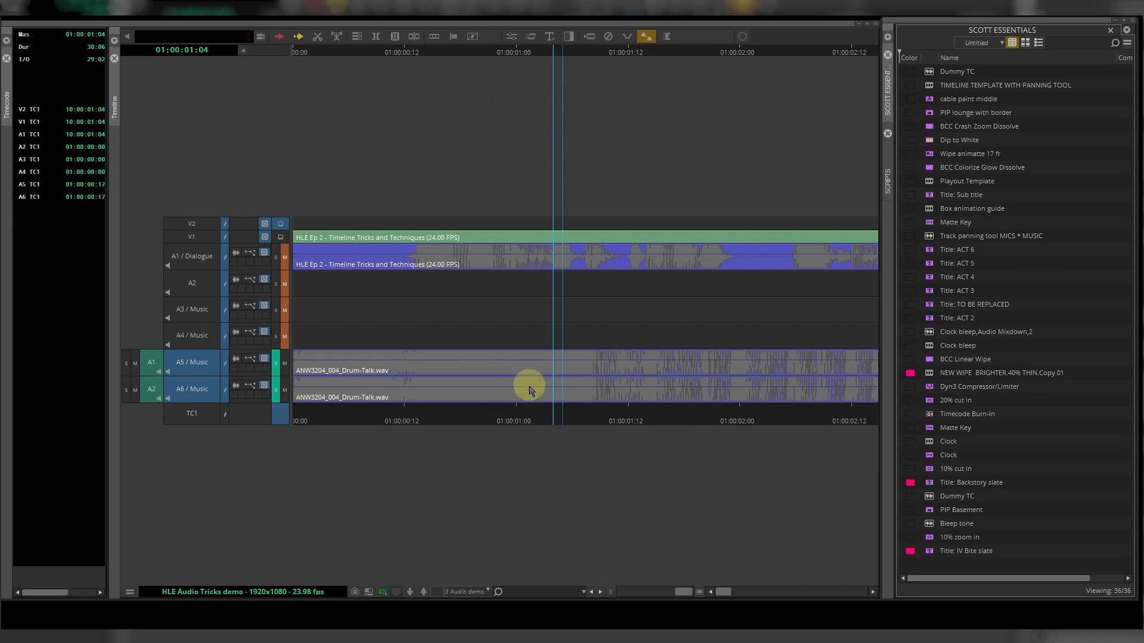
click(545, 205)
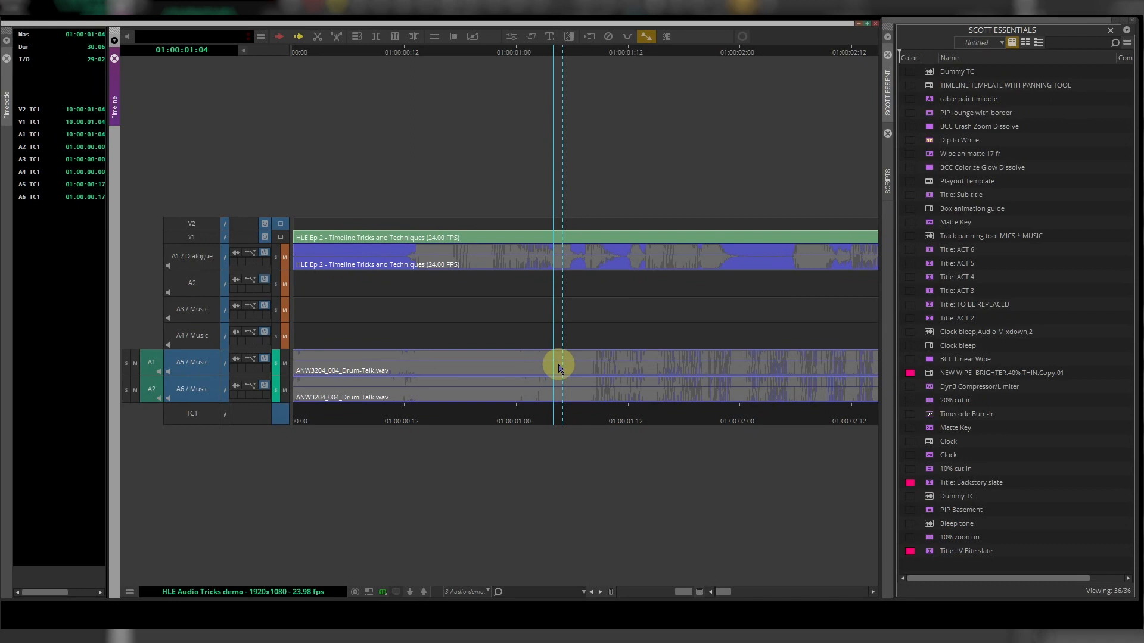
key(ctrl+alt+k)
key(ctrl+alt+k)
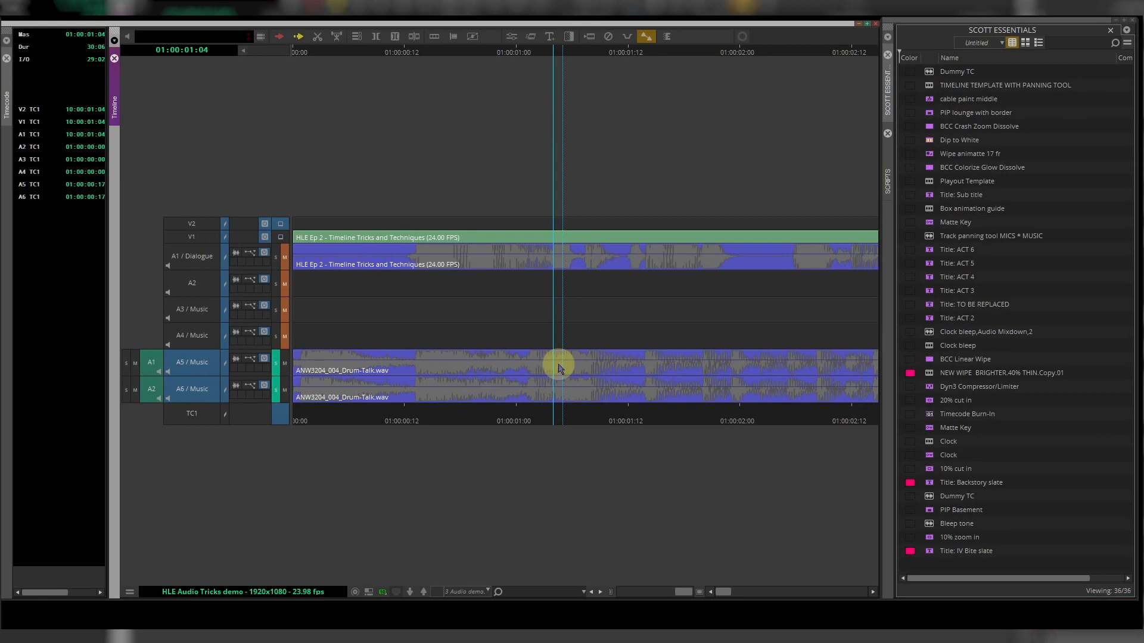
key(ctrl+alt+k)
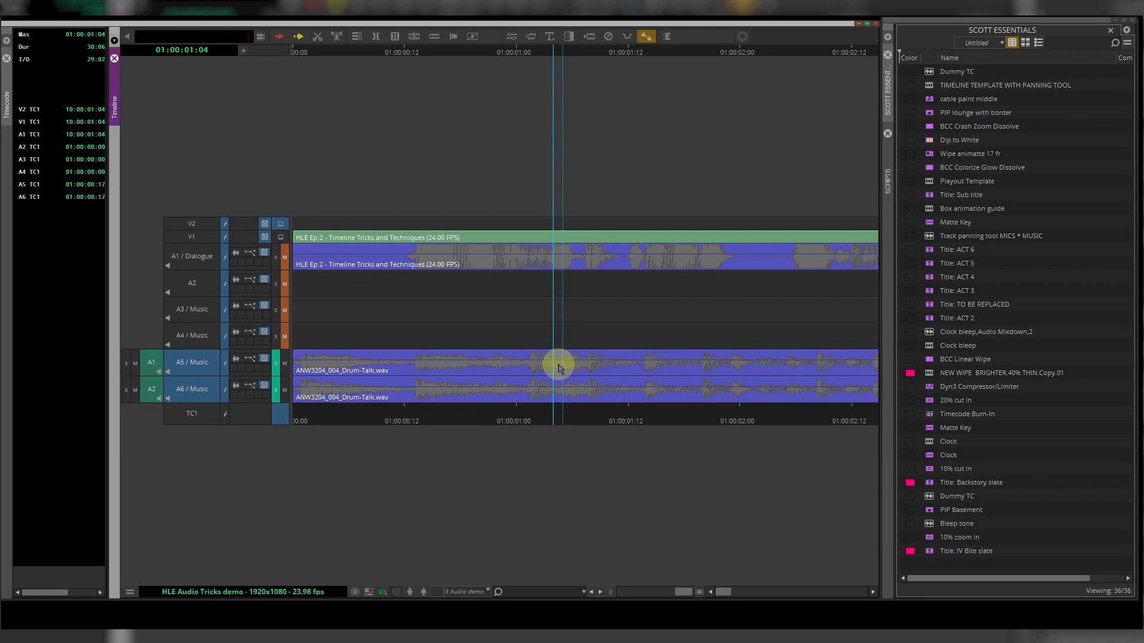
key(ctrl+alt+k)
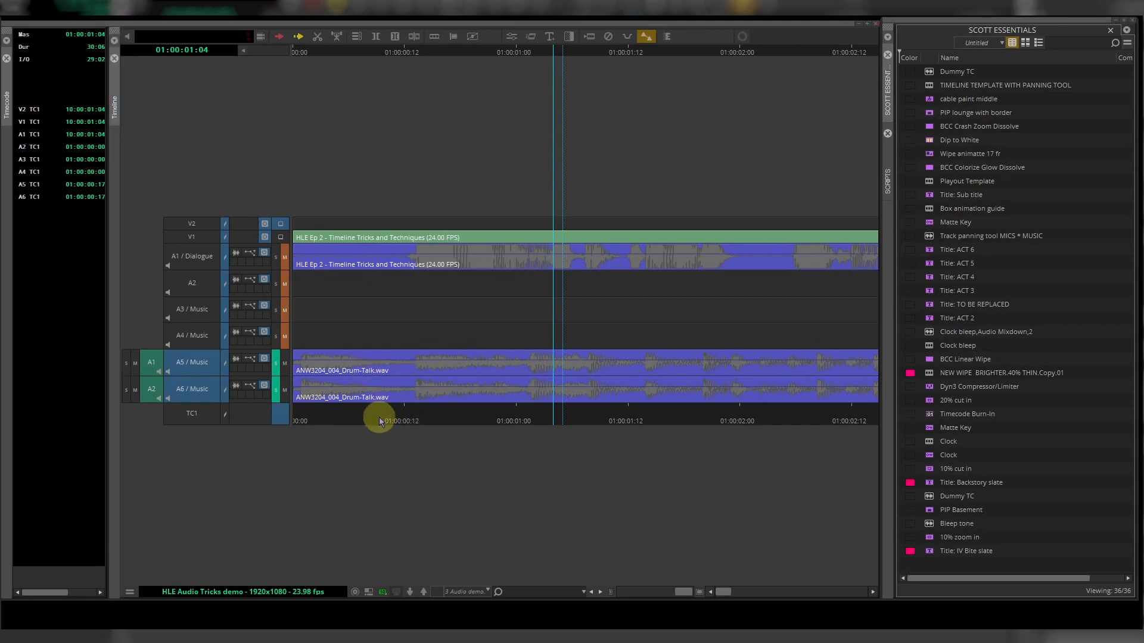
Play the sequence from 01:00:00:00 to hear how the opening drum hits line up with their waveforms
drag(379, 417, 285, 431)
key(space)
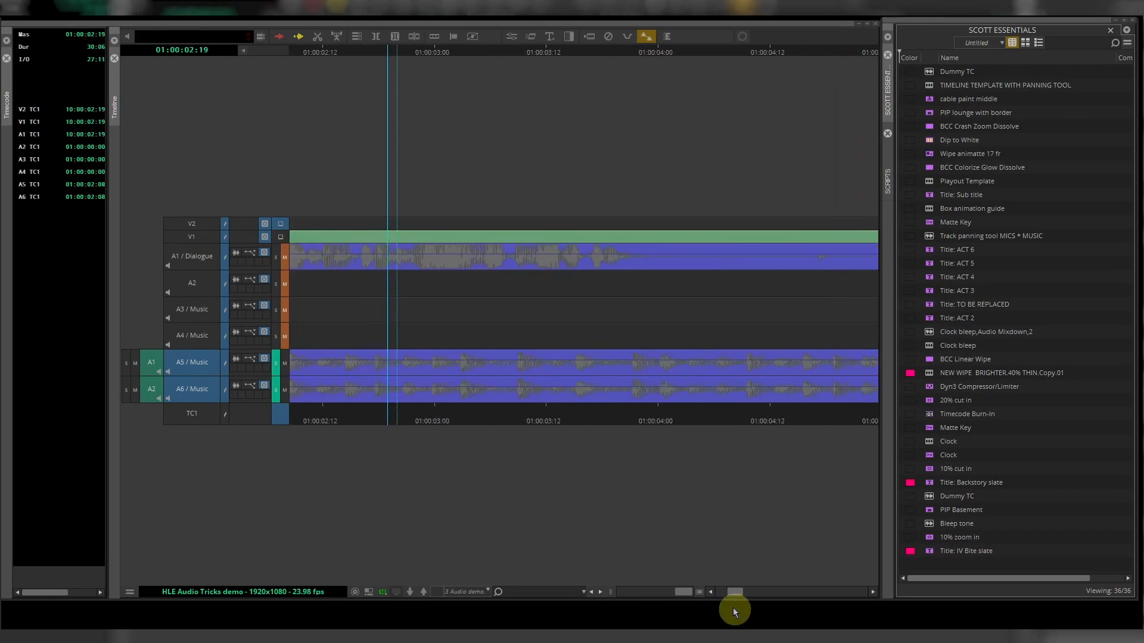
drag(735, 592, 689, 593)
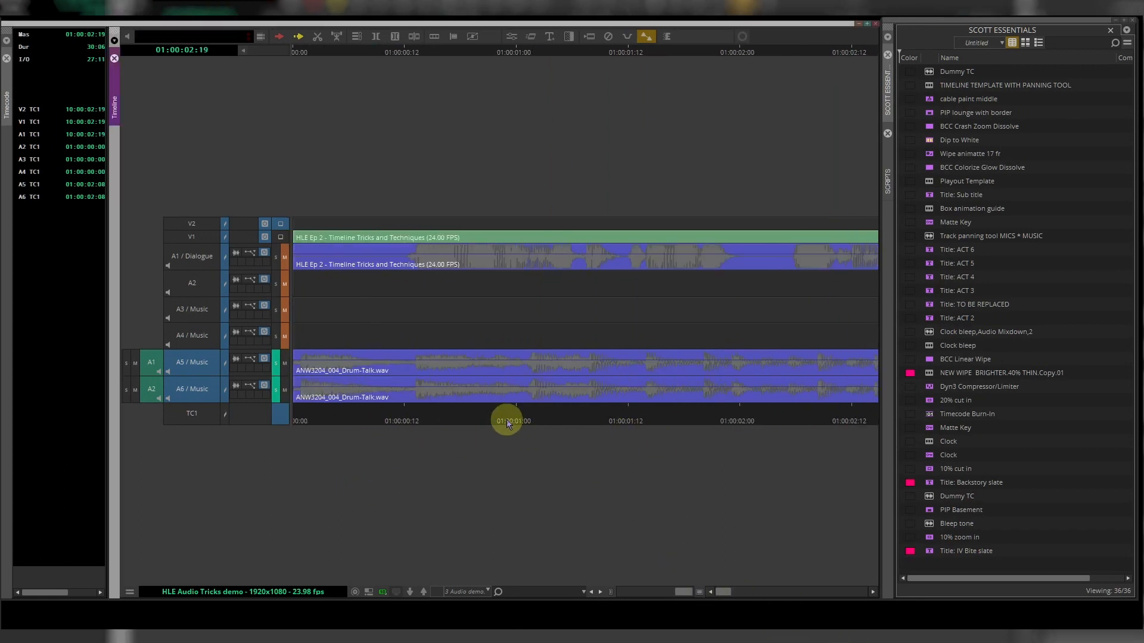
Set an out mark at 01:00:01:00 and lift the opening of the drum music from A5 and A6 up to it
mouse_move(507, 423)
mouse_down()
mouse_move(559, 420)
mouse_move(498, 426)
mouse_move(566, 420)
mouse_move(504, 428)
mouse_move(526, 428)
mouse_up()
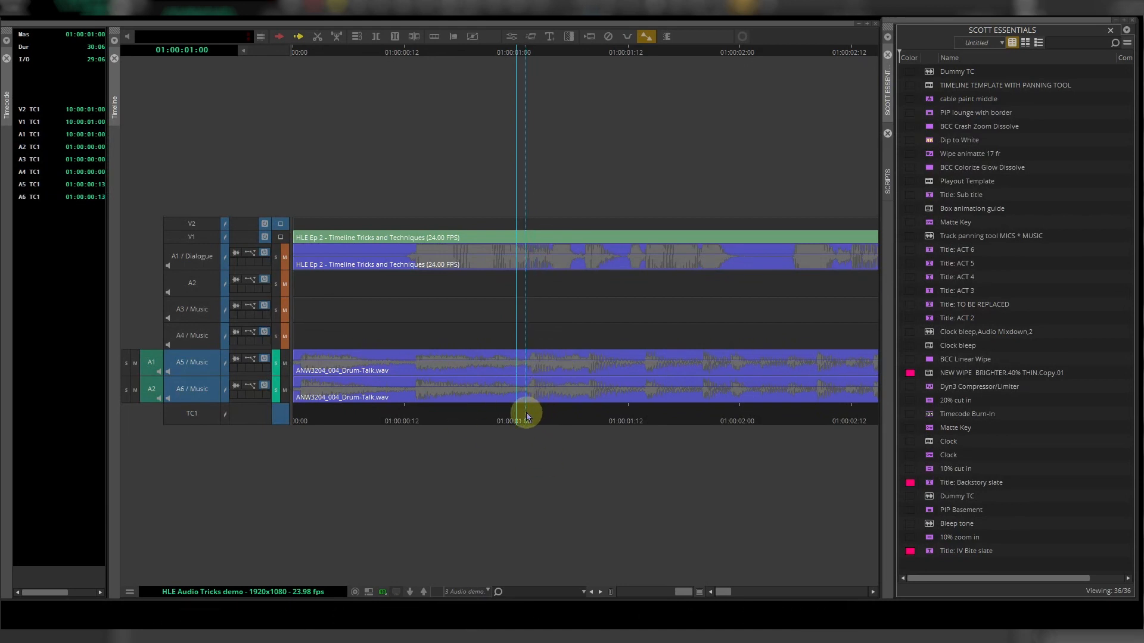
key(o)
drag(390, 413, 253, 427)
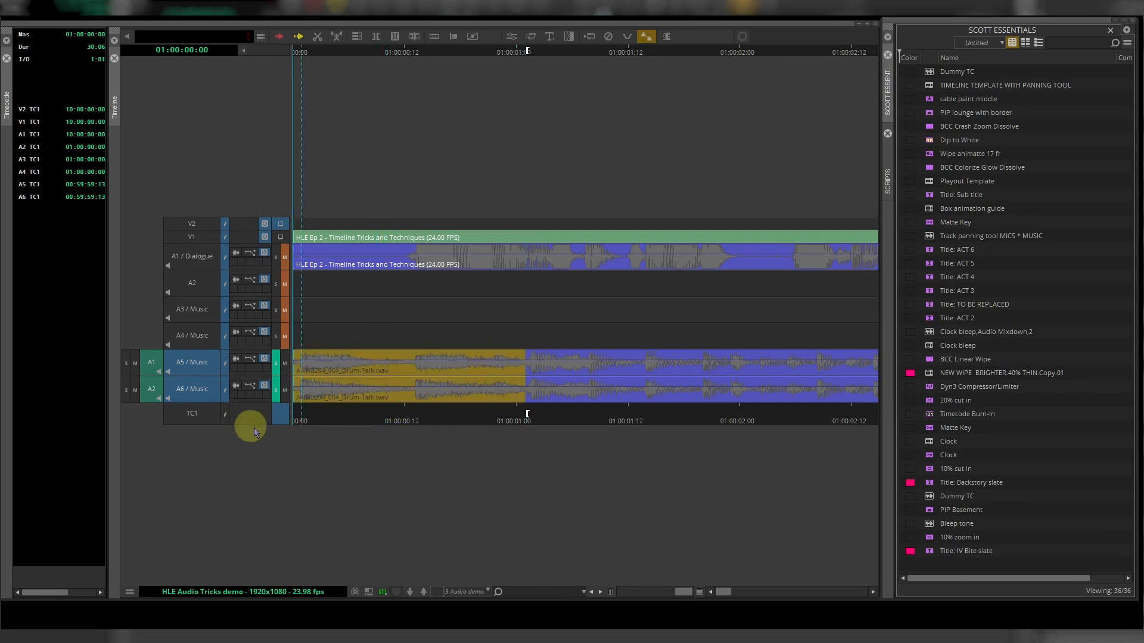
key(z)
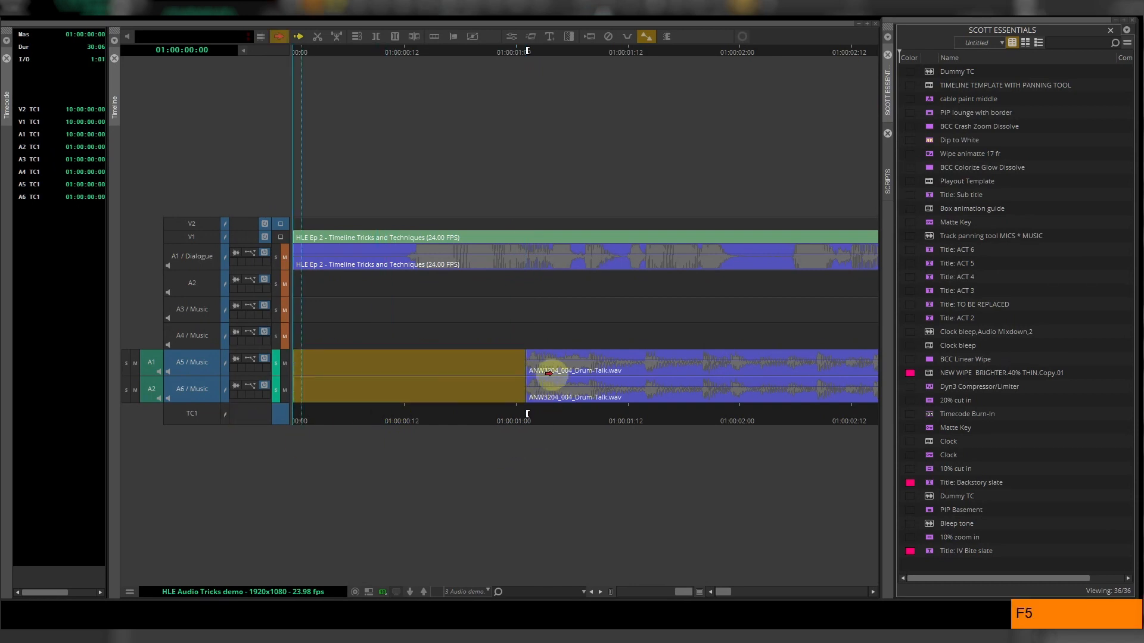
Move the remaining Drum-Talk clips on A5 and A6 back to the sequence start and play the opening
key(F5)
click(551, 374)
shift+click(551, 391)
drag(530, 364, 298, 365)
click(299, 38)
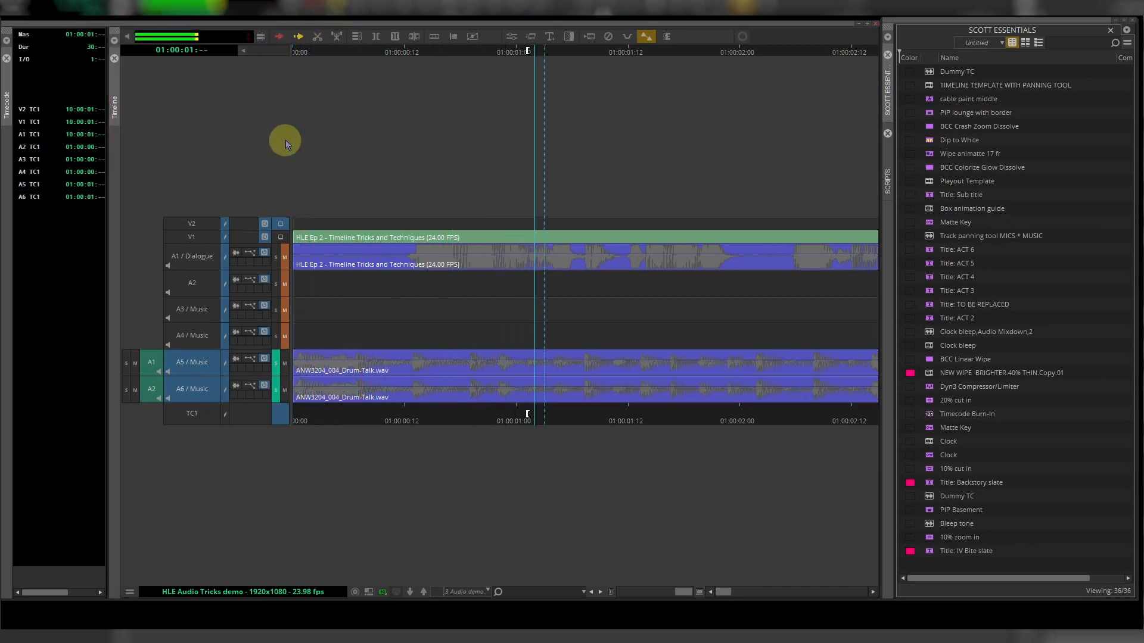
key(space)
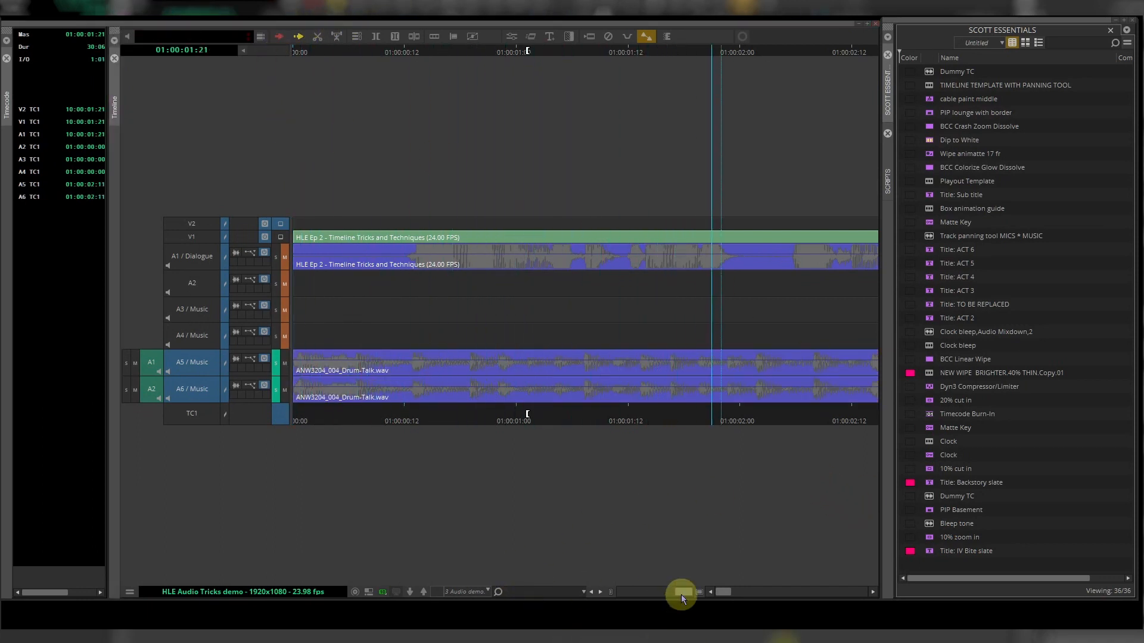
Park at 01:00:02:19, enlarge the waveforms on music tracks A5 and A6, and reduce them again
drag(681, 595, 673, 594)
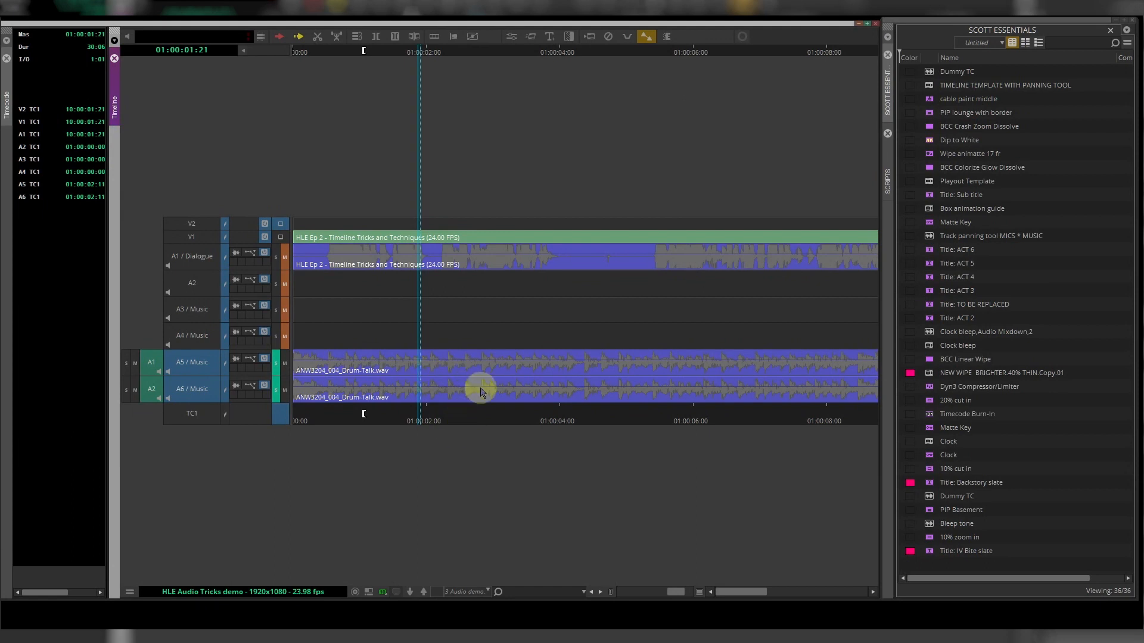
click(479, 391)
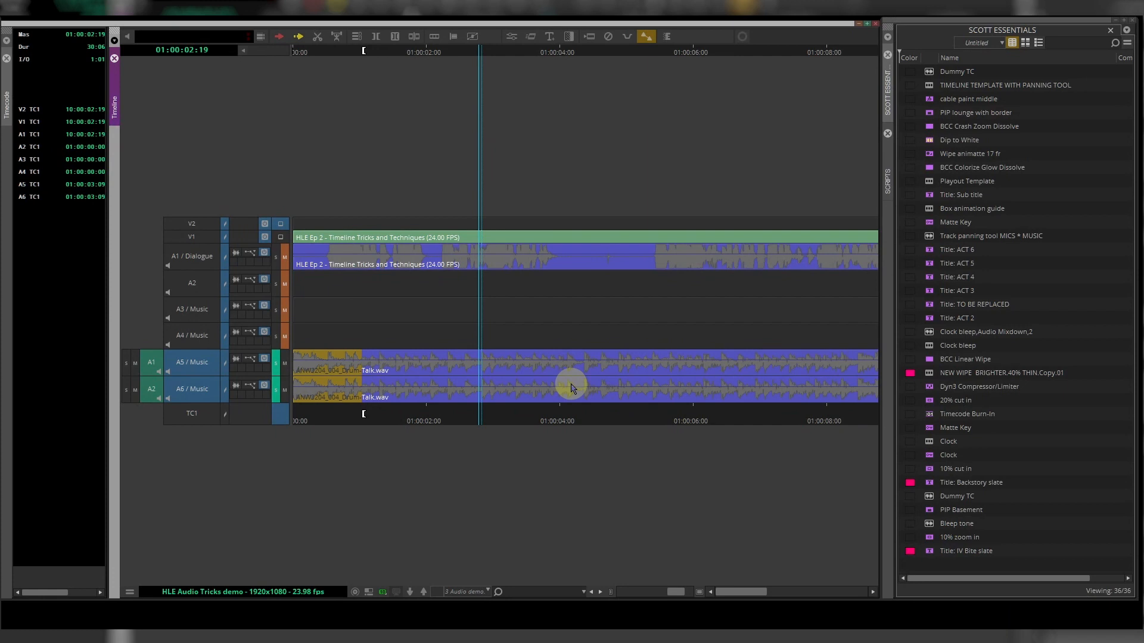
key(ctrl+alt+l)
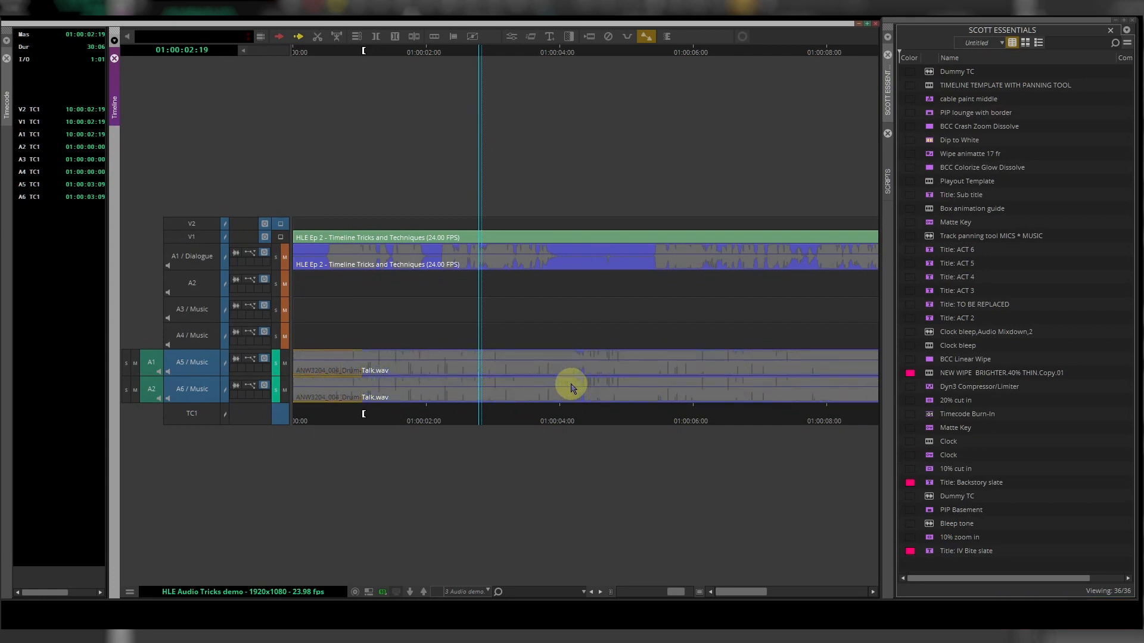
key(ctrl+alt+k)
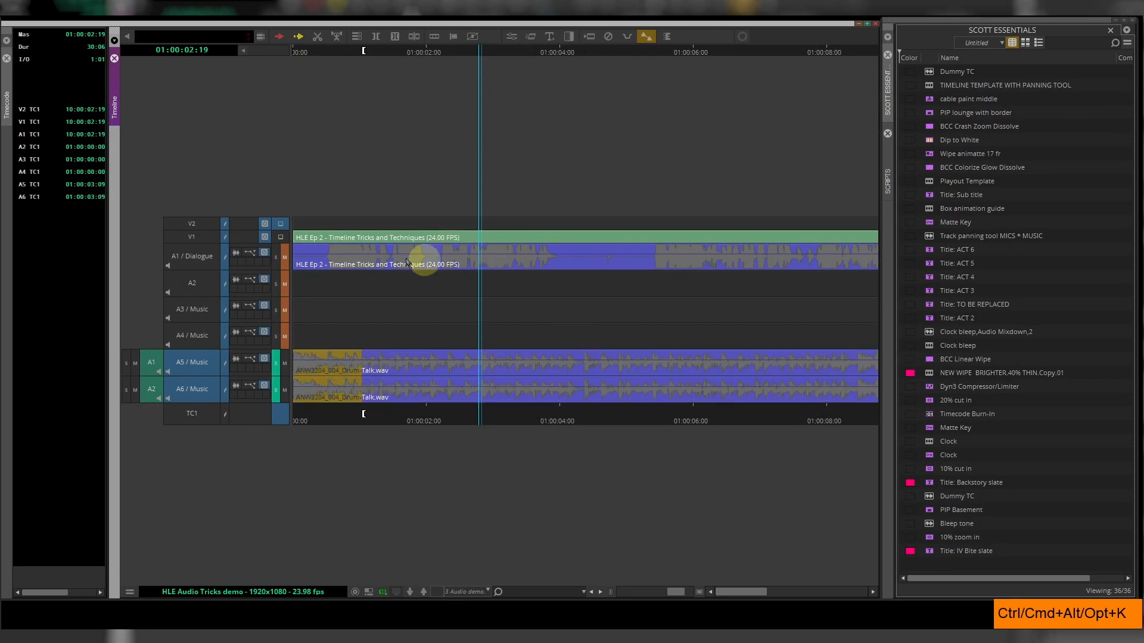
Select dialogue track A1 instead of A5 and A6, and test enlarging and reducing the waveform display
click(202, 263)
click(208, 370)
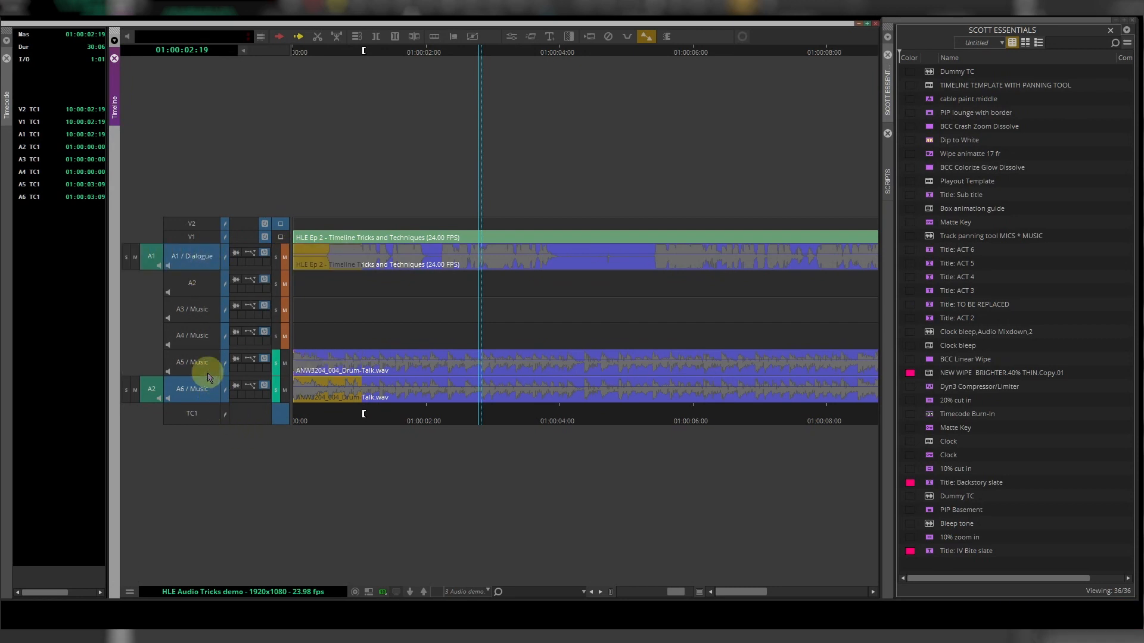
click(209, 394)
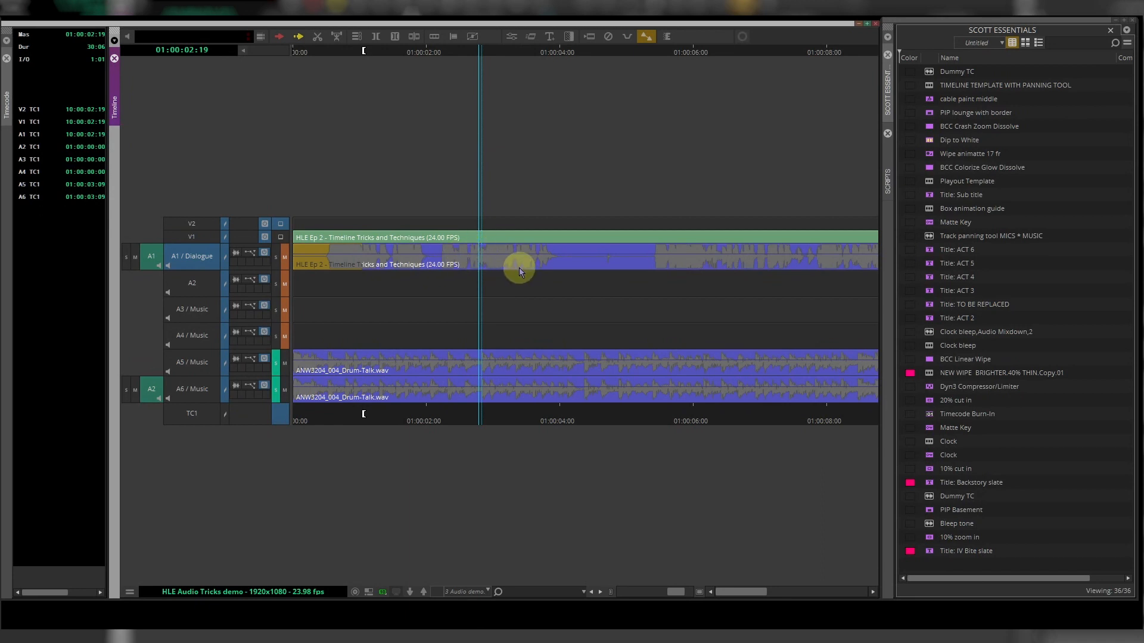
key(ctrl+alt+l)
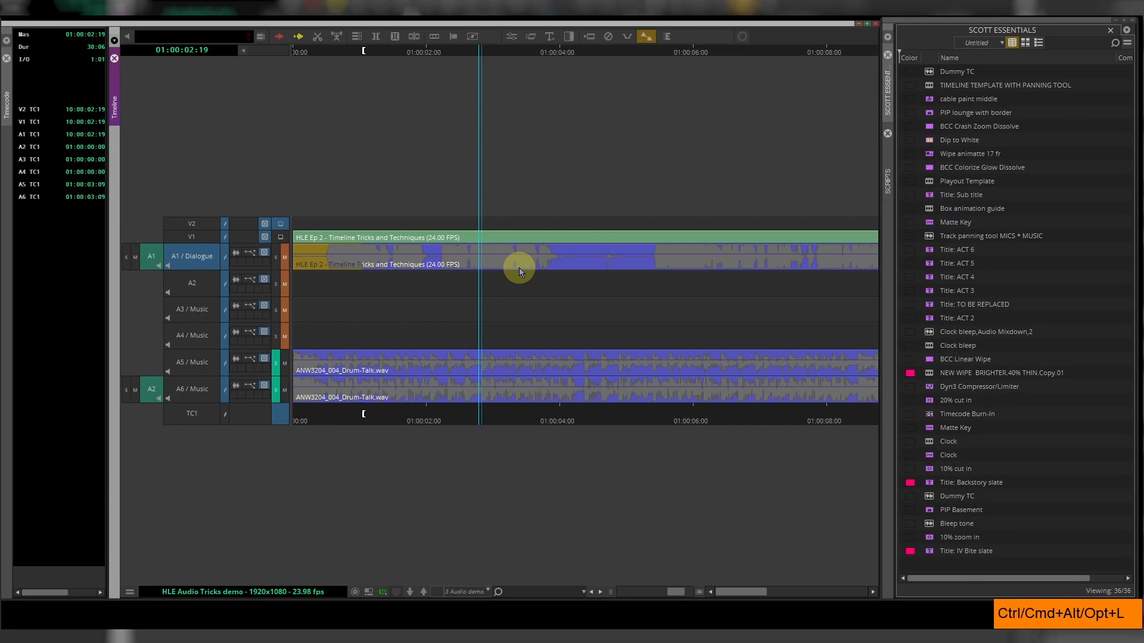
key(ctrl+alt+k)
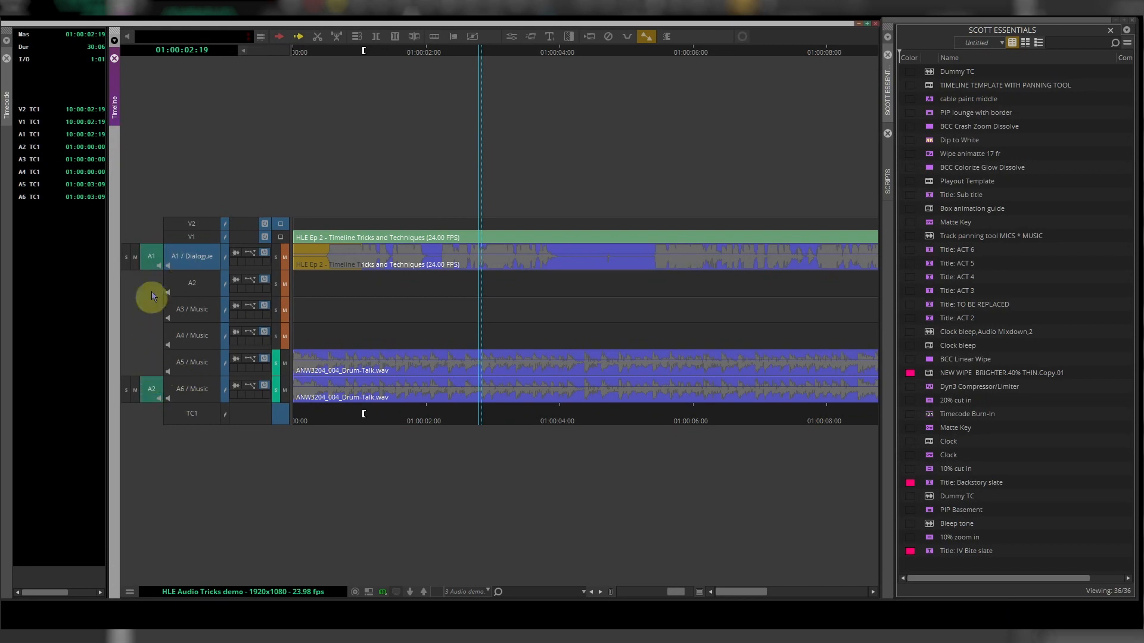
Patch source track A2 to A1 / Dialogue with both source tracks disabled, and reduce the dialogue track's waveform size
drag(155, 390, 147, 258)
click(152, 256)
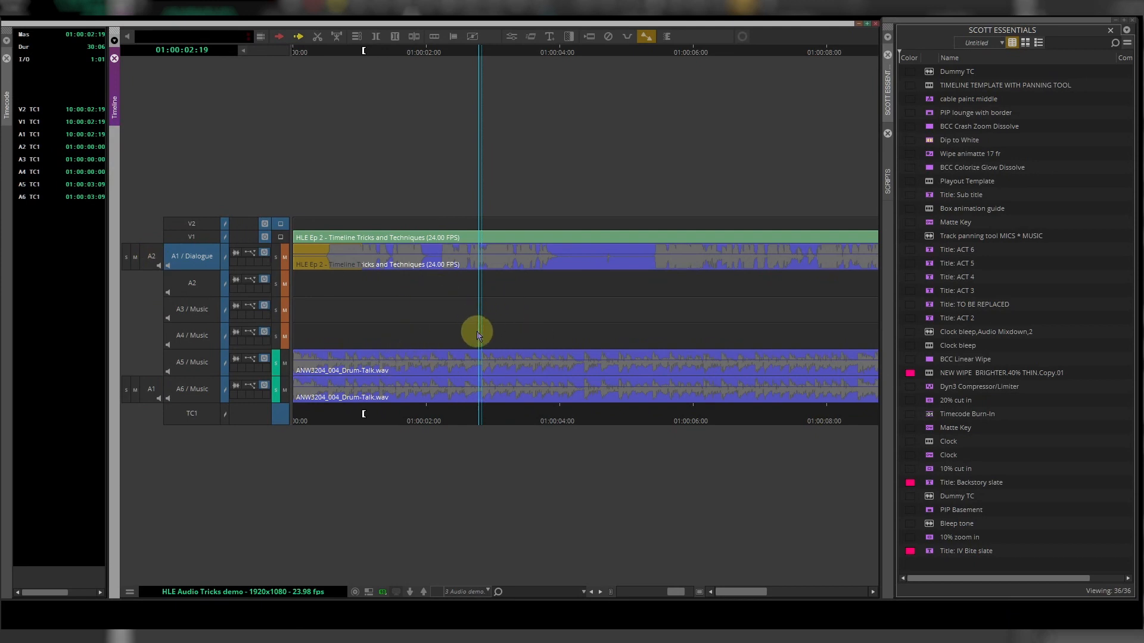
key(ctrl+alt+k)
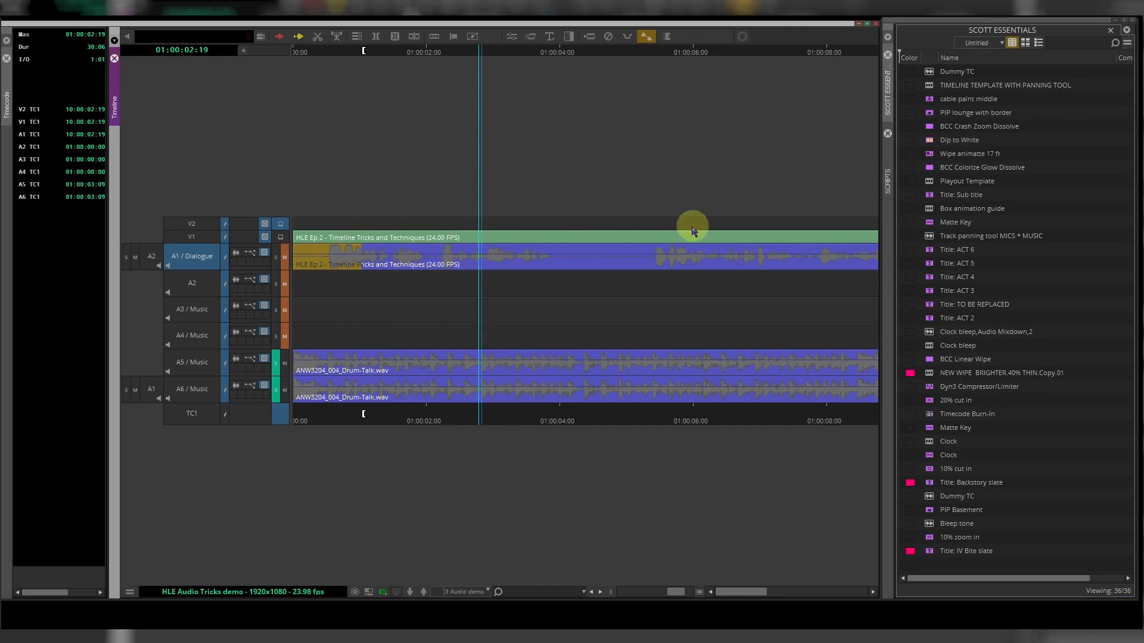
Play from about 01:00:05, take music tracks A5 and A6 out of solo, and play the dialogue with the music
click(646, 253)
key(space)
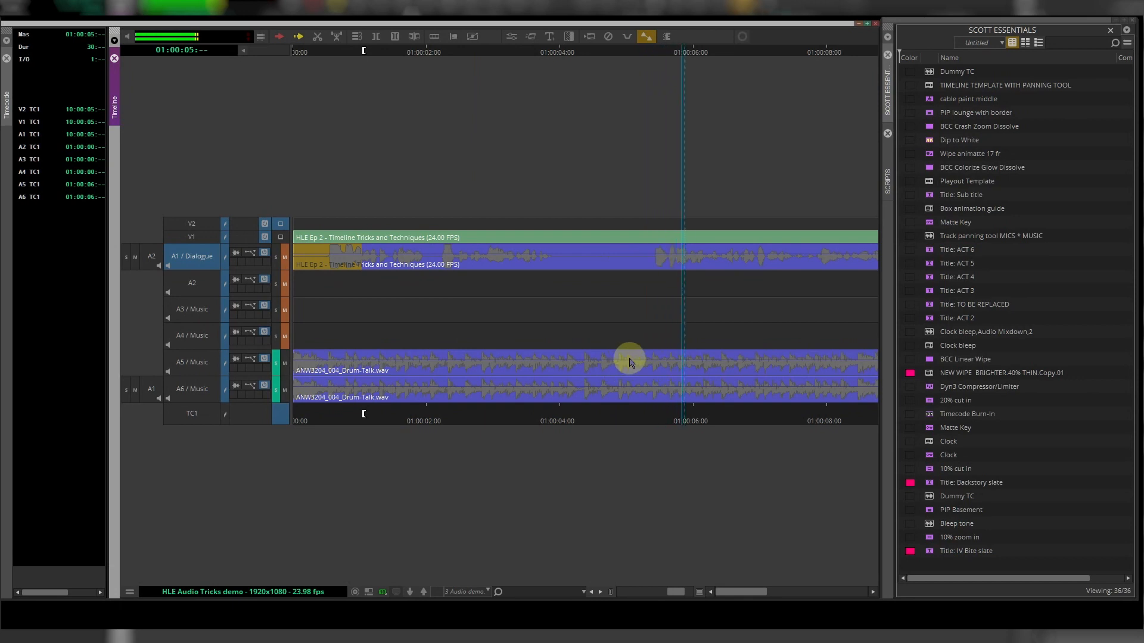
click(278, 367)
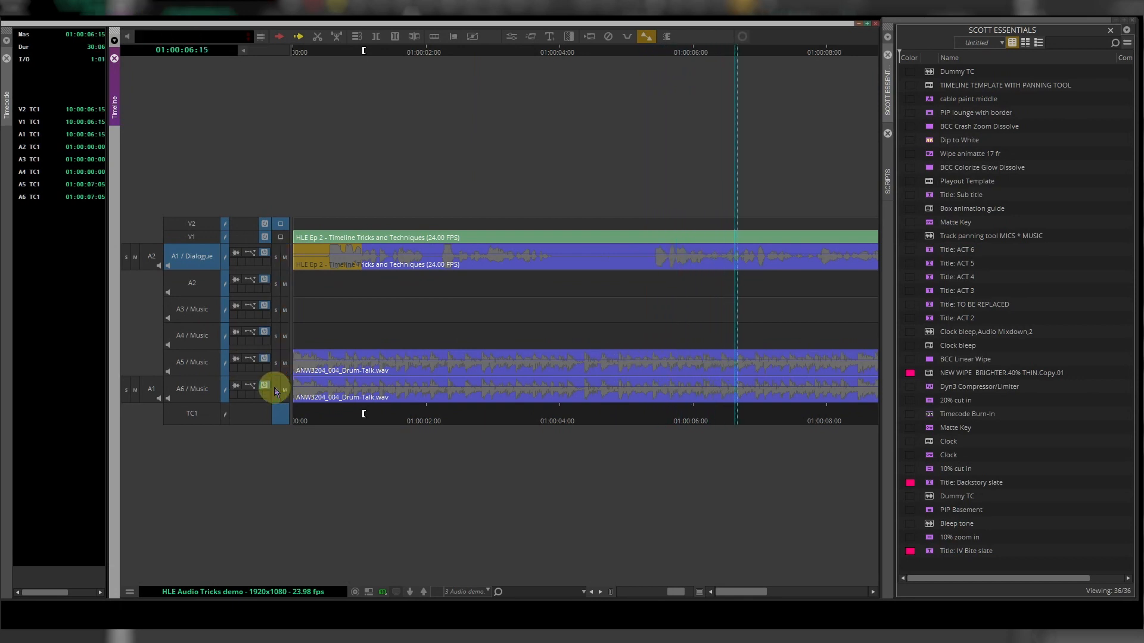
click(529, 364)
key(space)
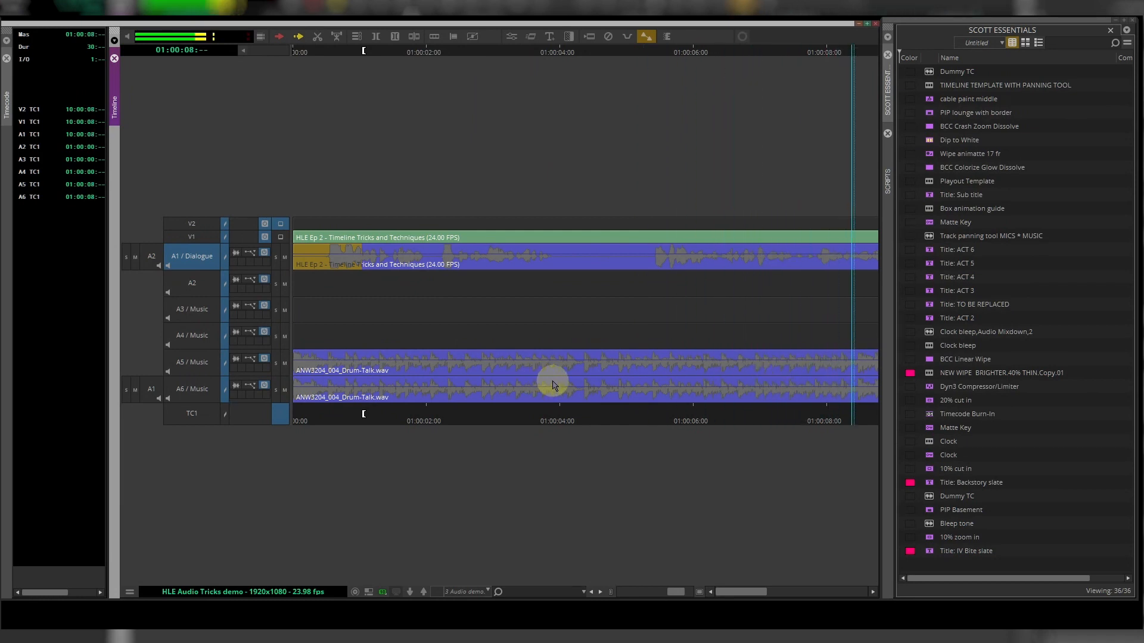
key(space)
Park at 01:00:25:17 within the clips on music tracks A3 and A4 near the sequence's end
click(630, 385)
key(ctrl+[)
key(ctrl+[)
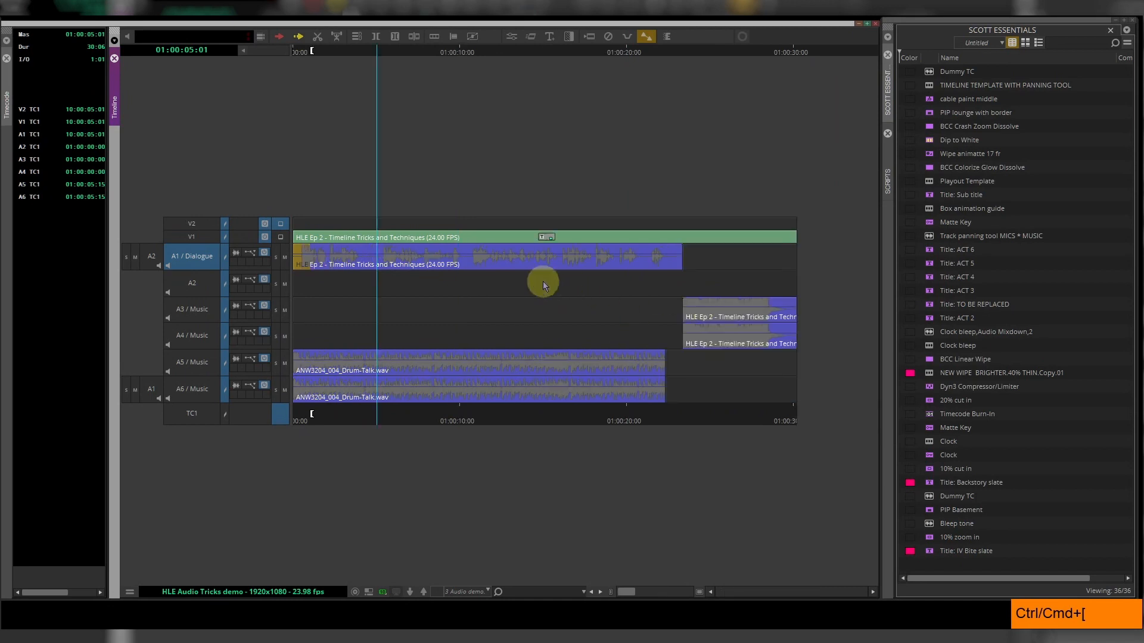
click(714, 52)
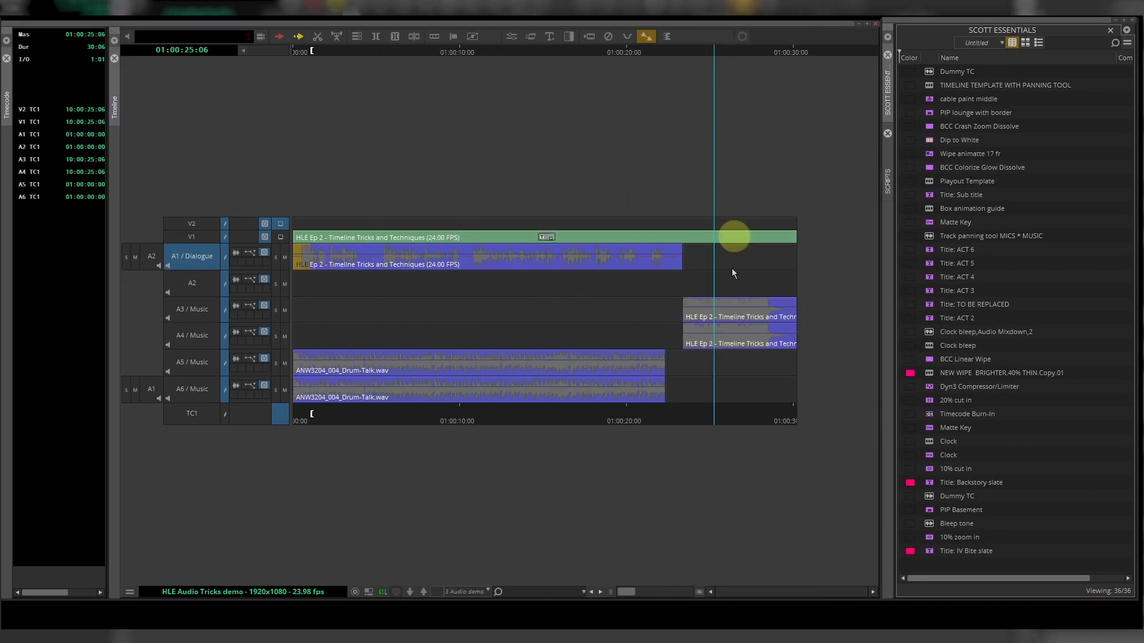
click(722, 326)
key(ctrl+])
key(ctrl+])
key(ctrl+])
key(ctrl+])
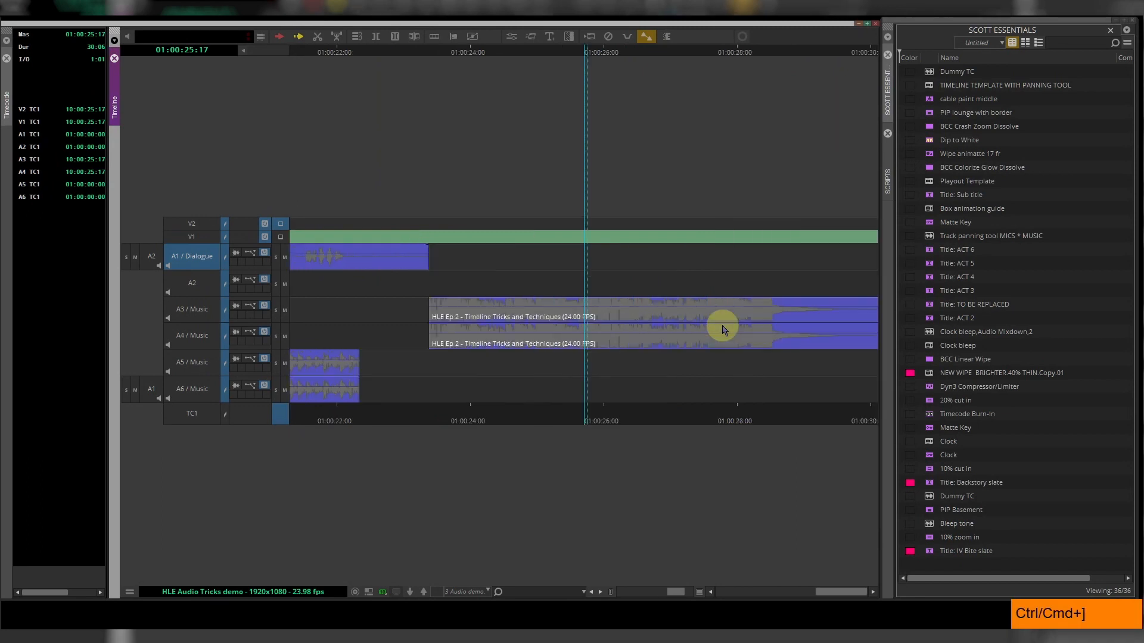
key(ctrl+bracketleft)
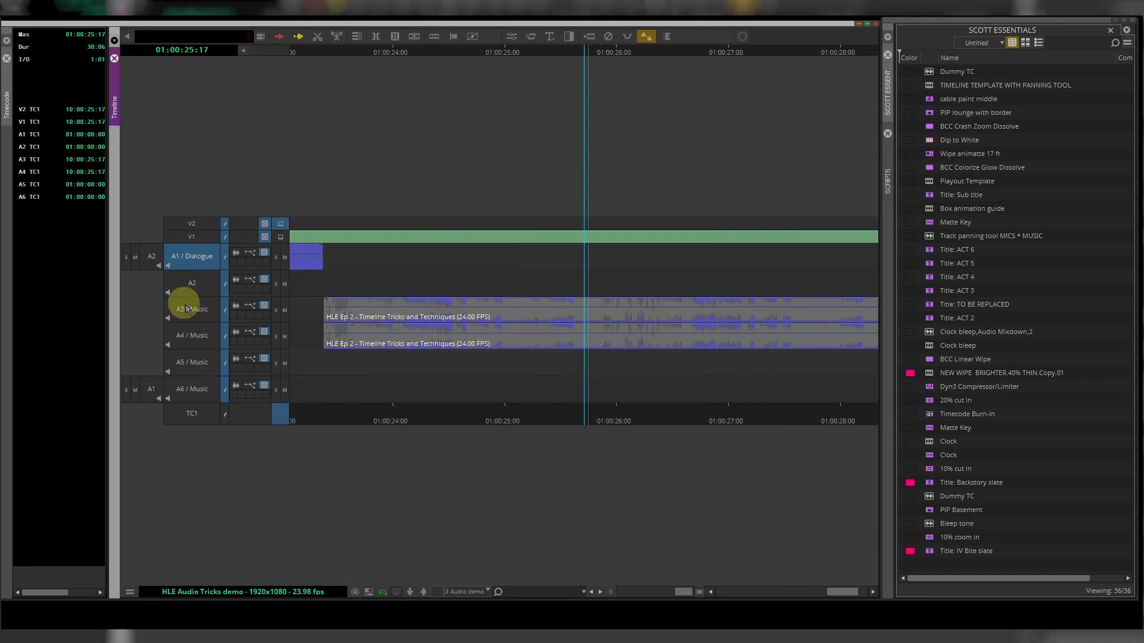
Select only music tracks A3 and A4, reduce their waveform size, and park at 01:00:23:22
drag(186, 309, 192, 333)
click(194, 256)
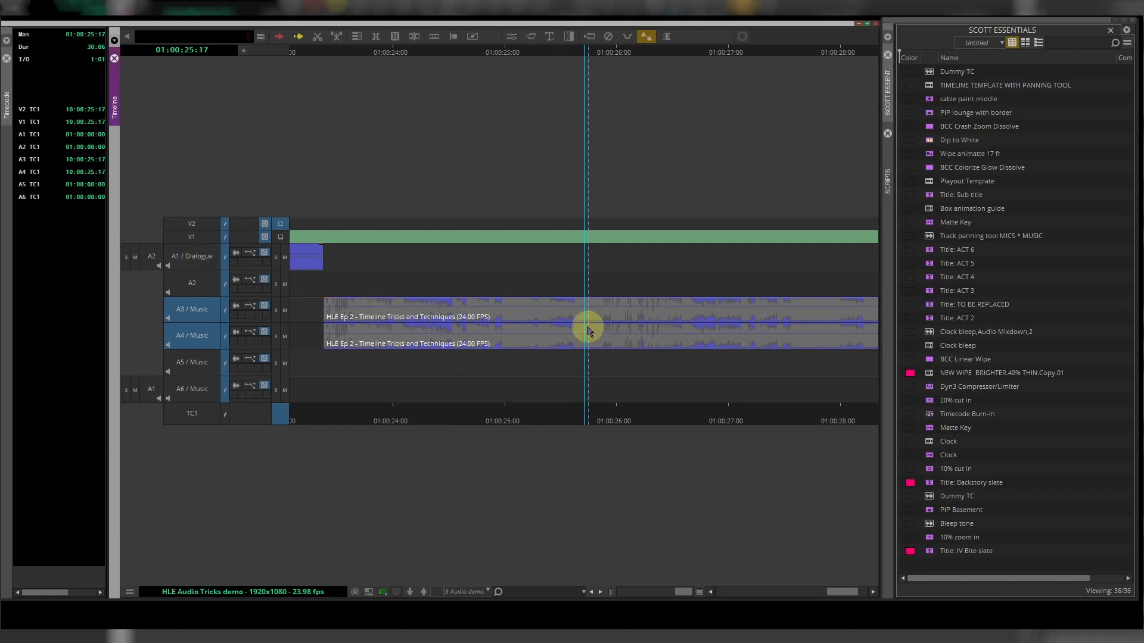
key(ctrl+alt+k)
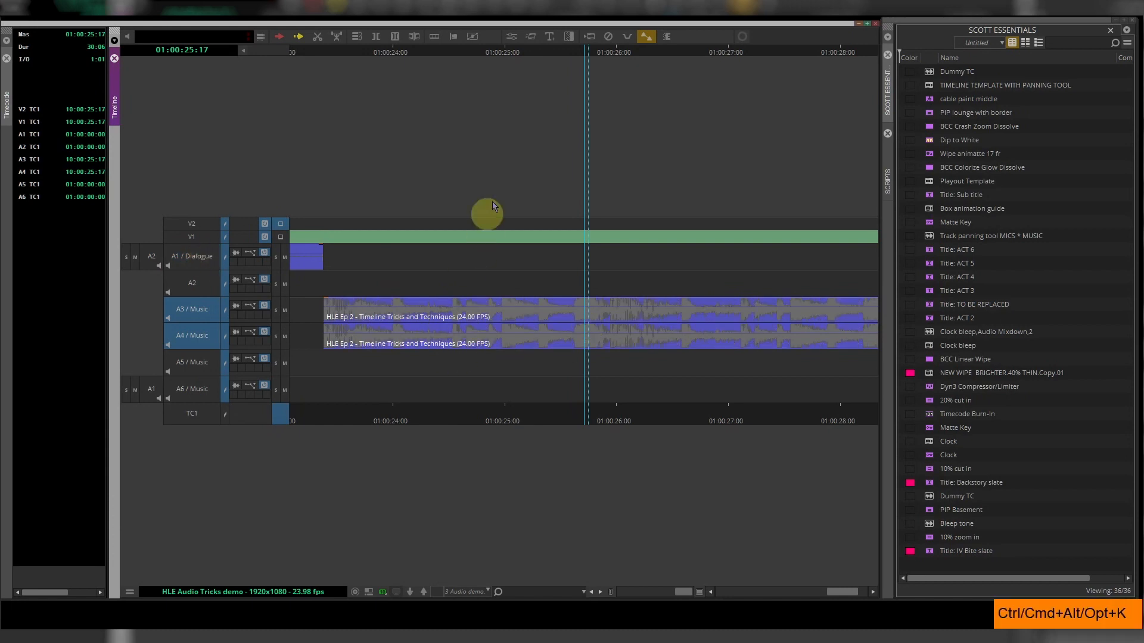
click(344, 54)
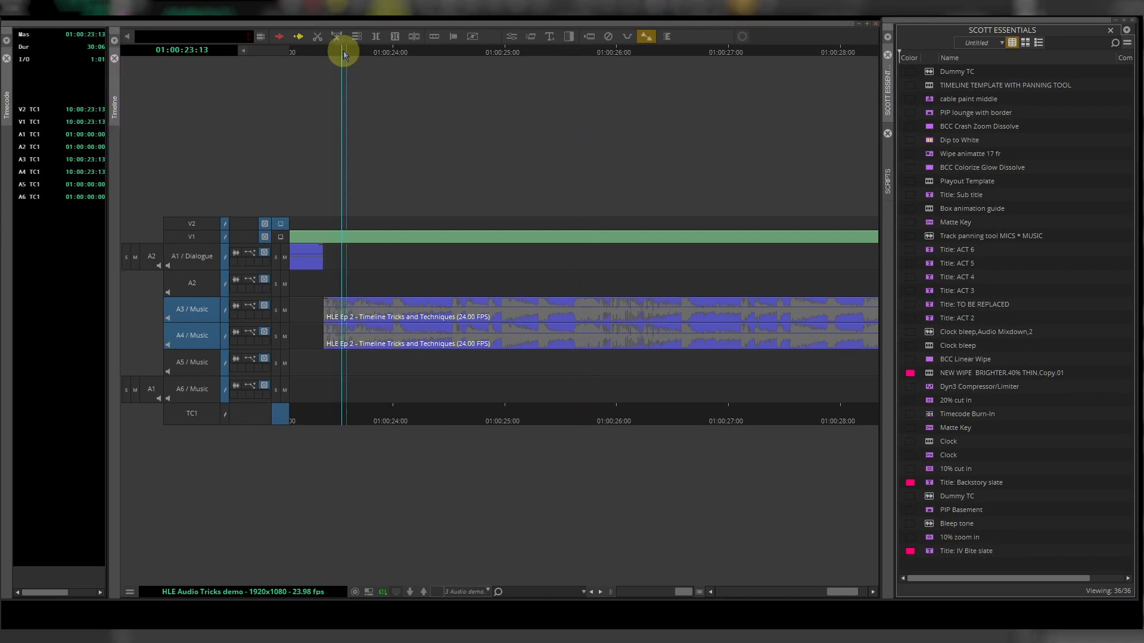
click(409, 312)
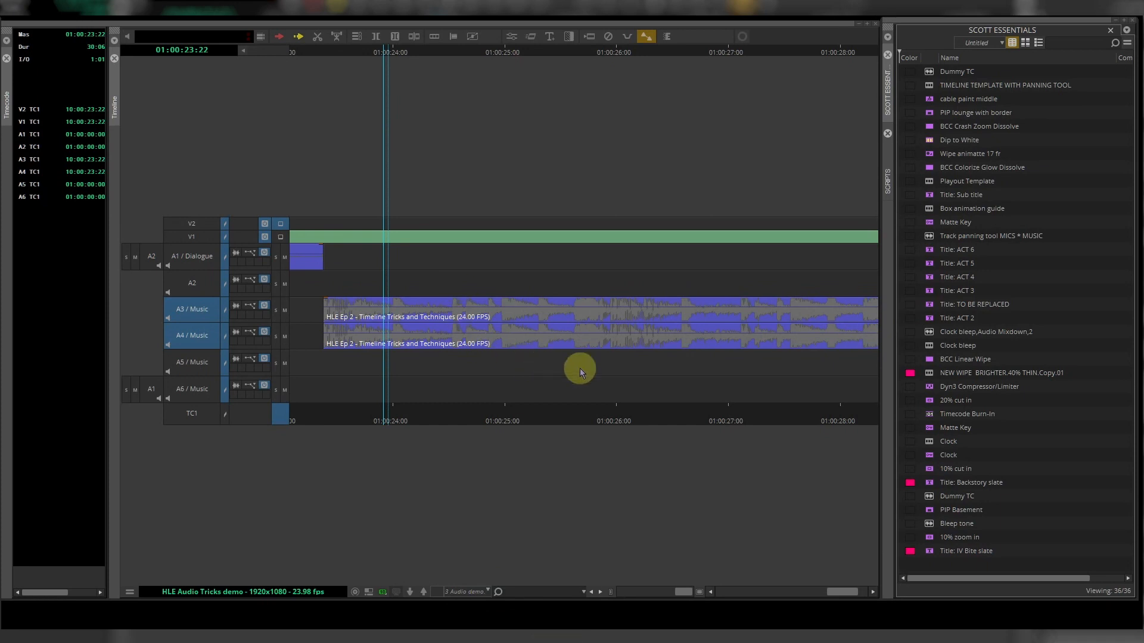
Save the current timeline view as 03 Audio demo, replacing the existing view of that name, and park at 01:00:24:22
click(488, 593)
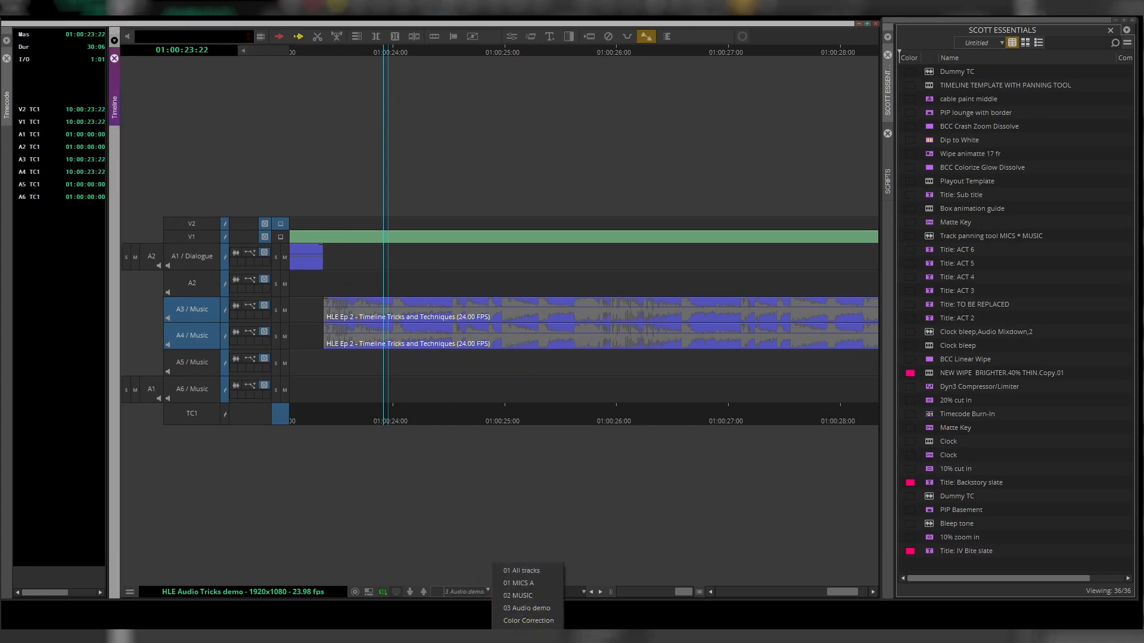
click(518, 633)
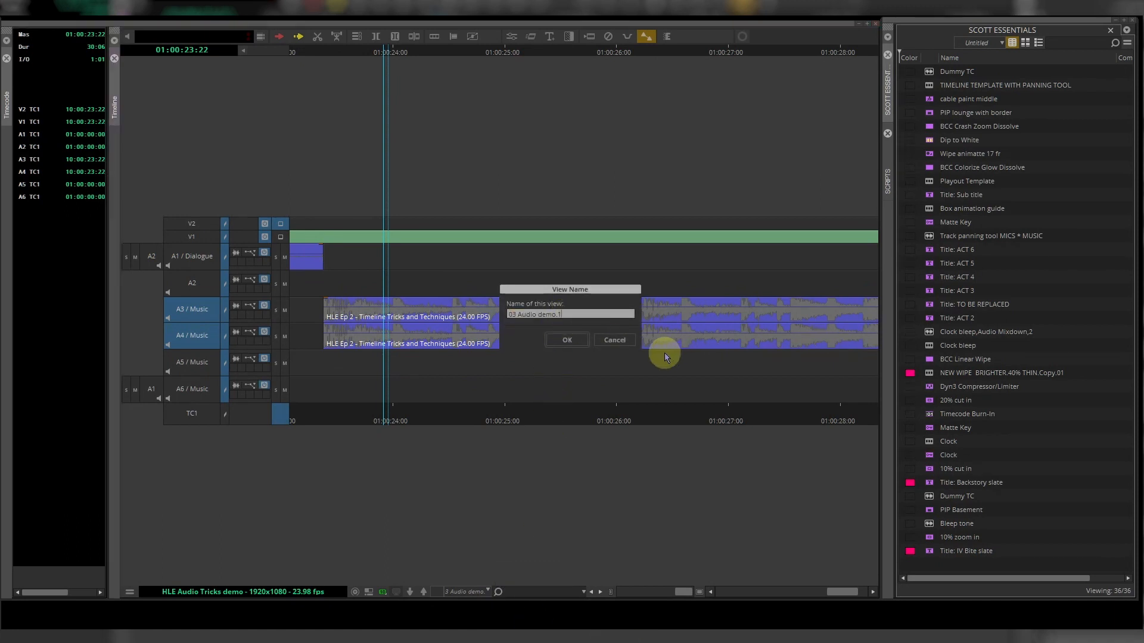
key(BackSpace)
key(BackSpace)
click(574, 343)
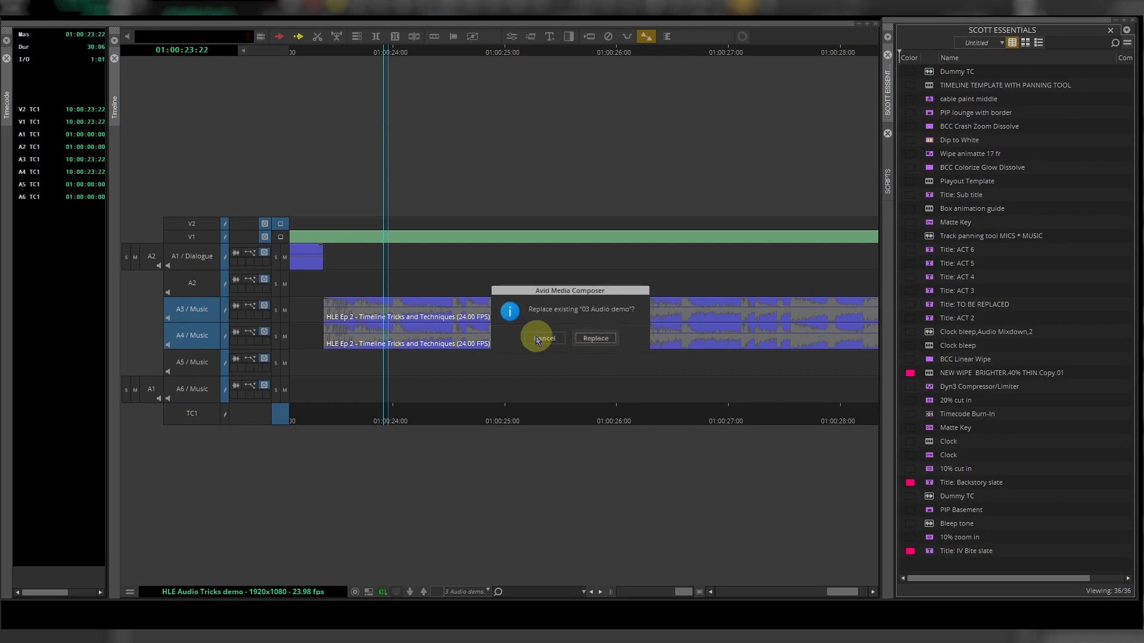
click(602, 338)
click(500, 369)
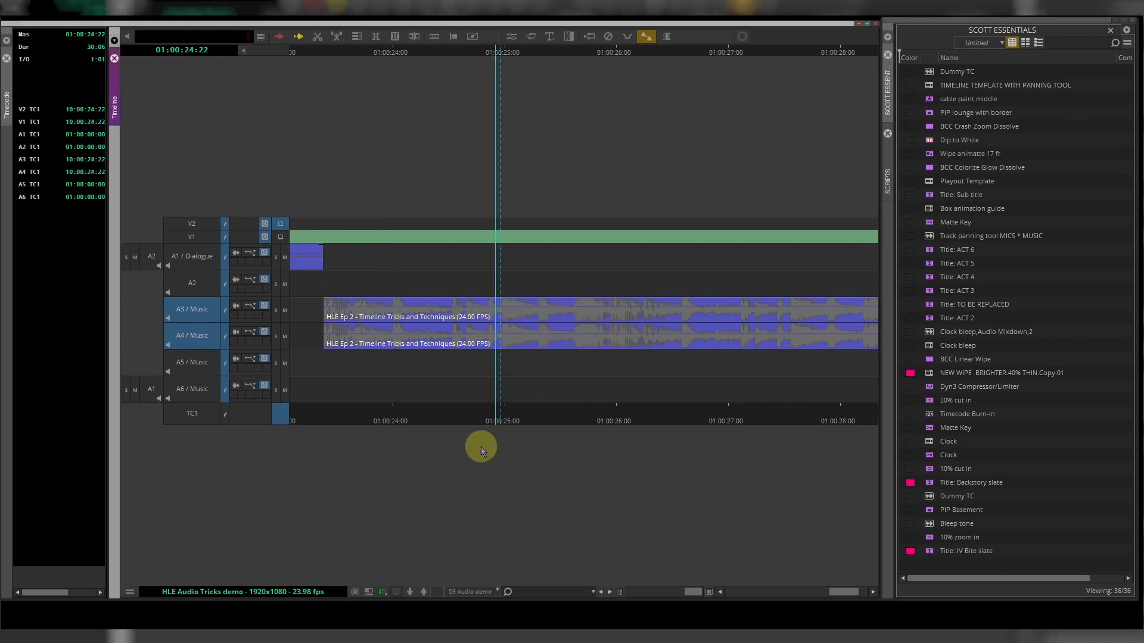
Switch the timeline view to 01 All tracks for comparison and back to 03 Audio demo
click(485, 592)
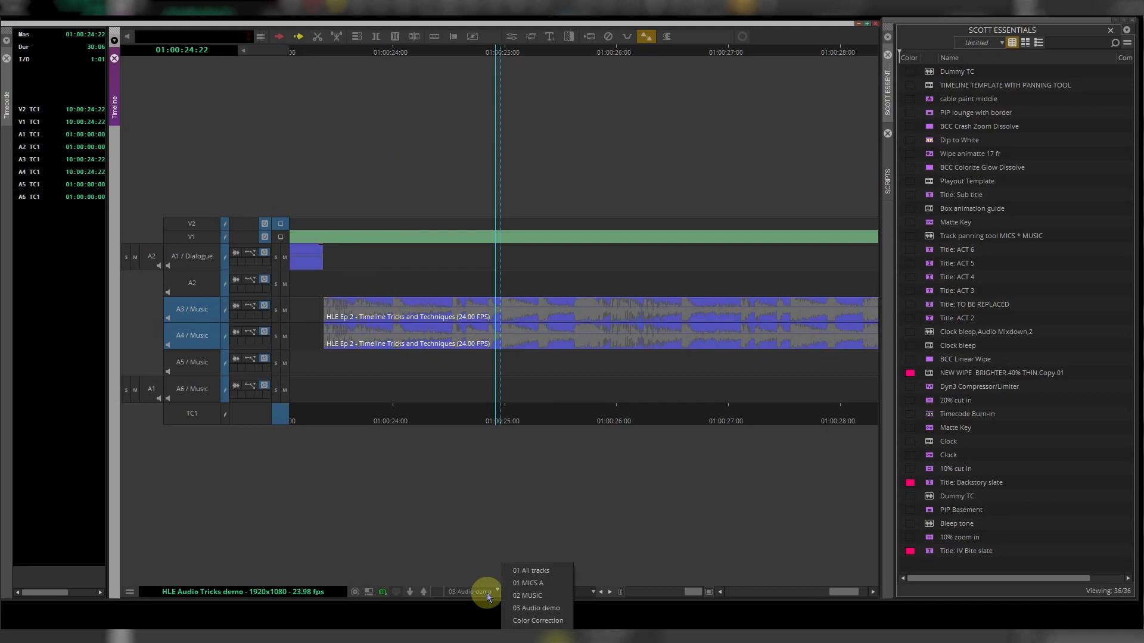
click(544, 572)
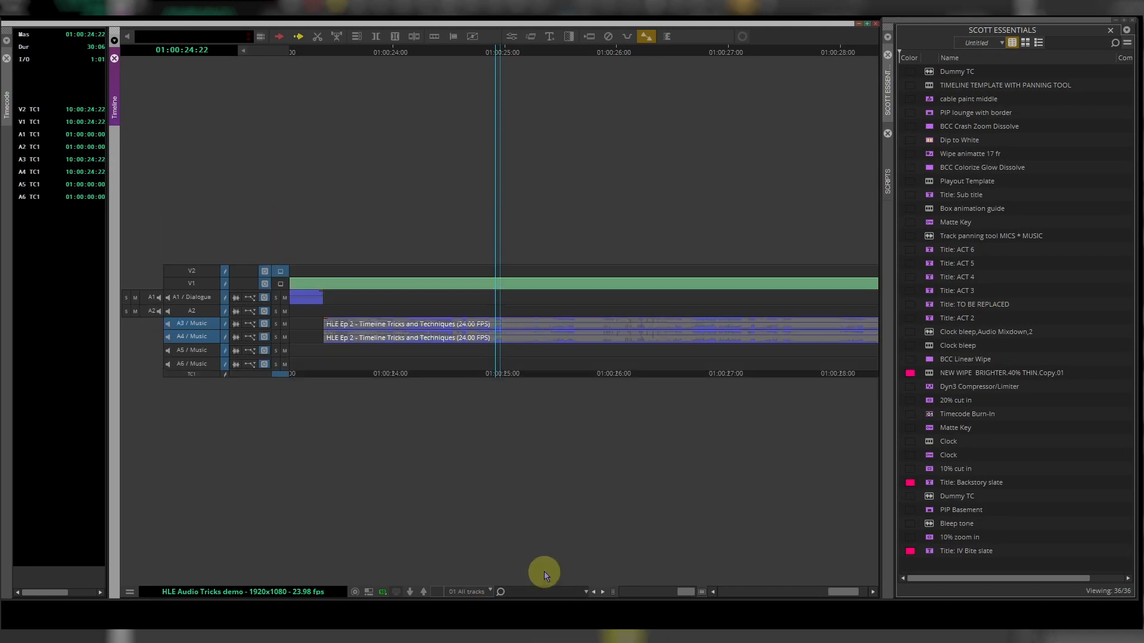
click(486, 592)
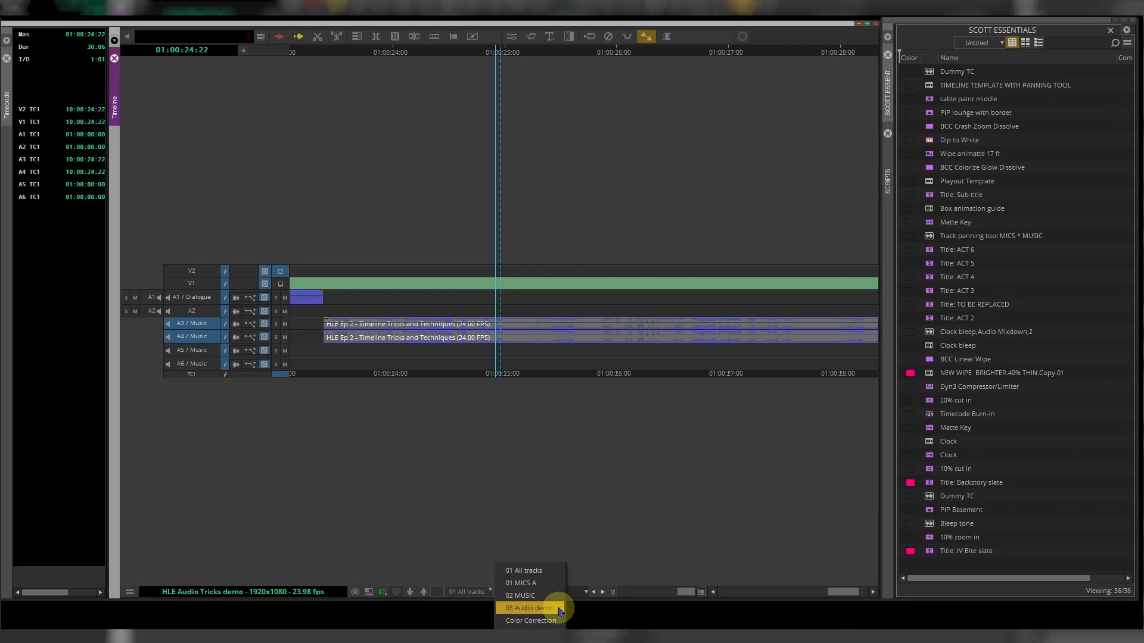
click(560, 608)
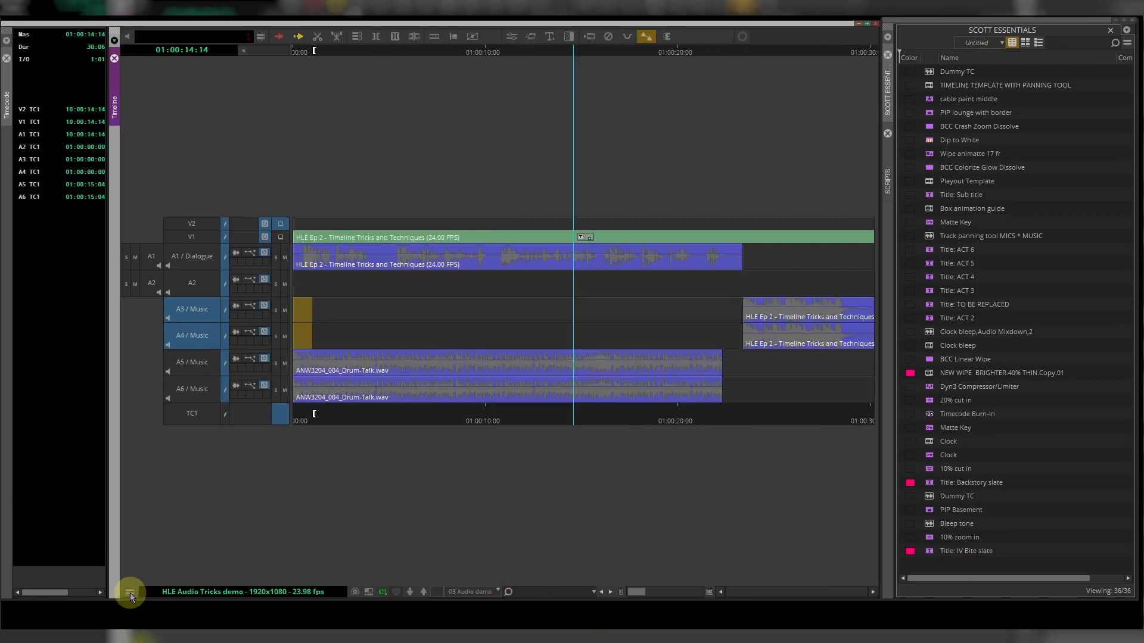
Show Clip Gain in the timeline's audio data, alongside the waveforms and volume
click(130, 592)
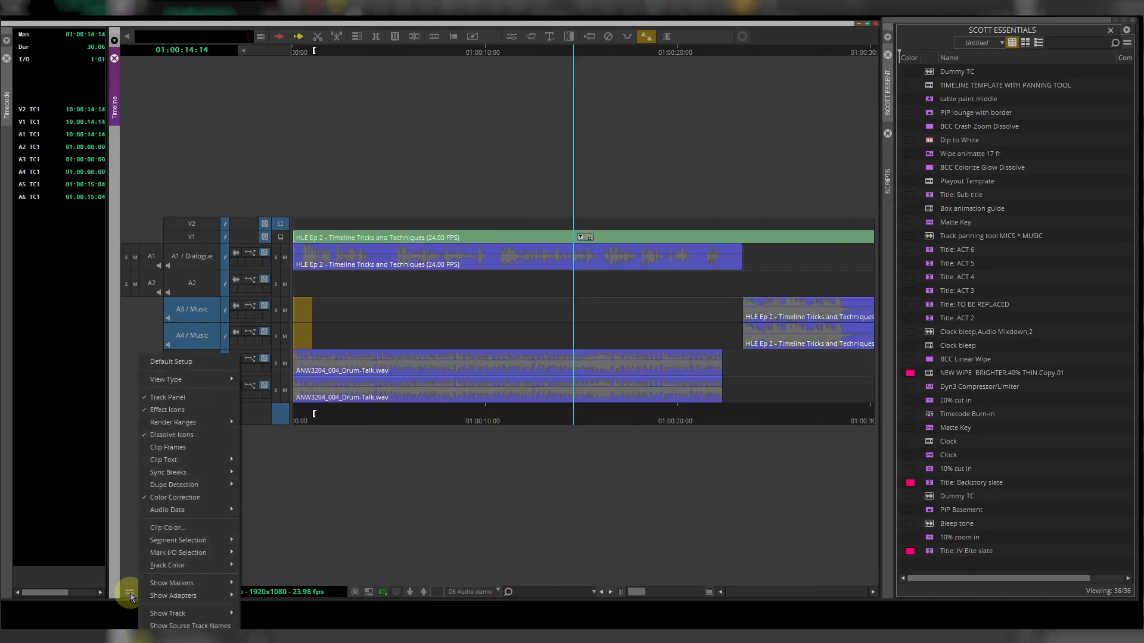
mouse_move(204, 513)
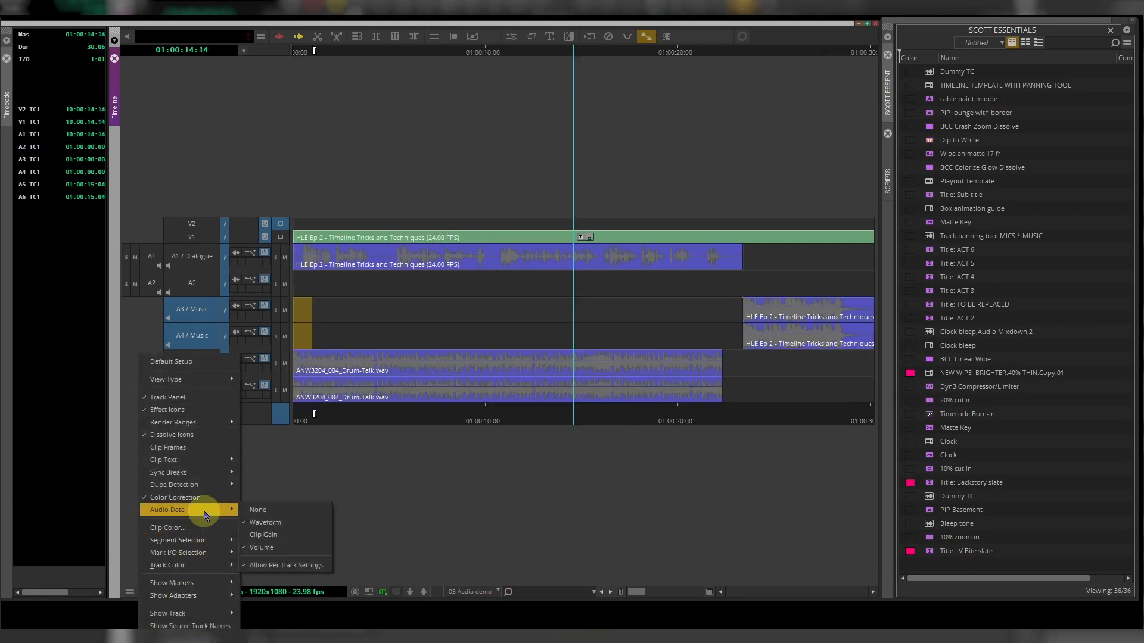
click(283, 537)
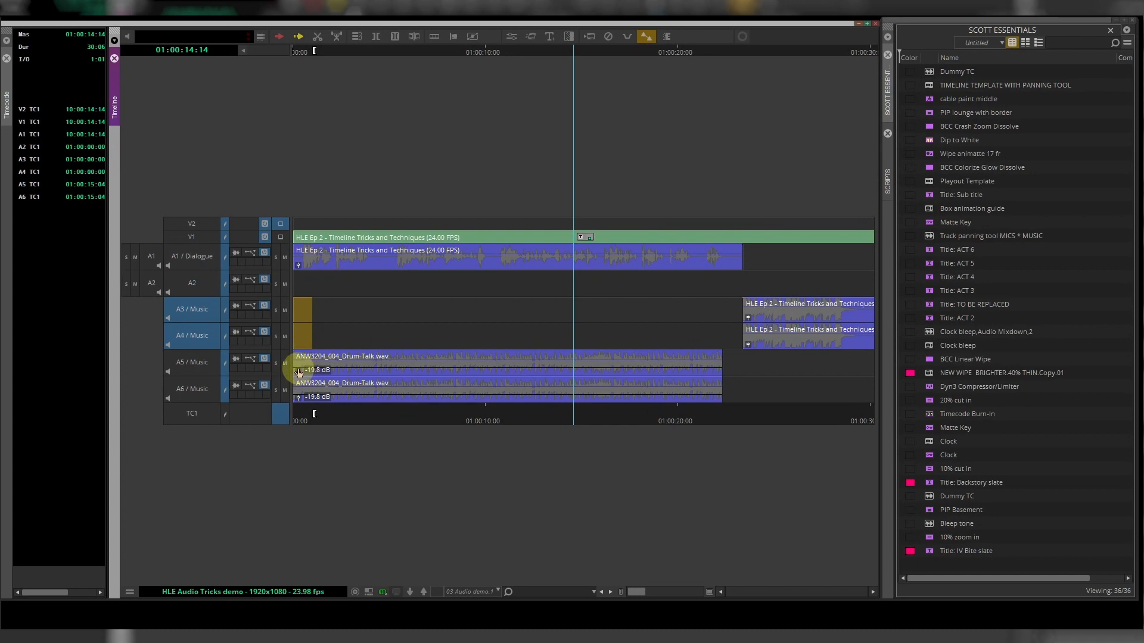
Try clip gains of -1.0 dB and -15.0 dB on the A5 Drum-Talk clip, undoing each change
drag(299, 371, 298, 364)
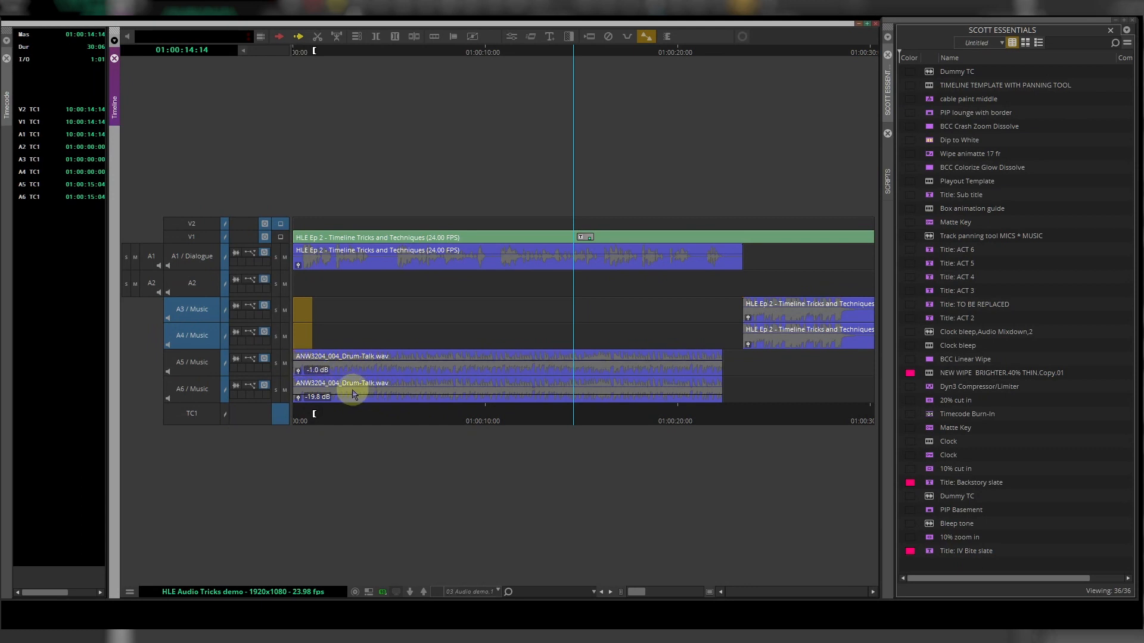
key(ctrl+z)
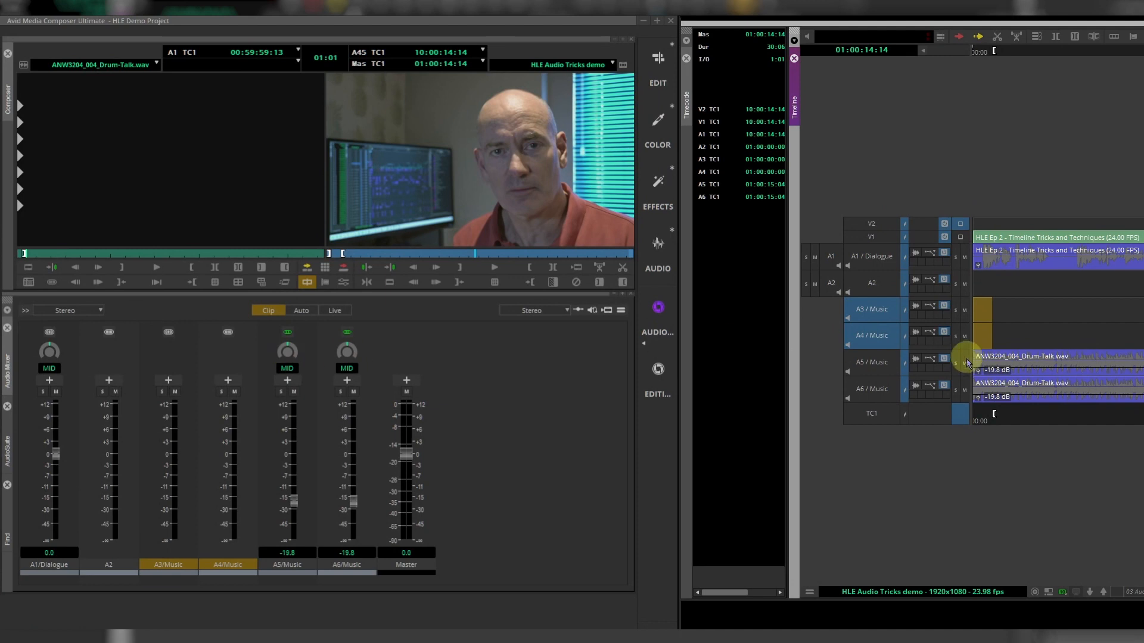
click(978, 372)
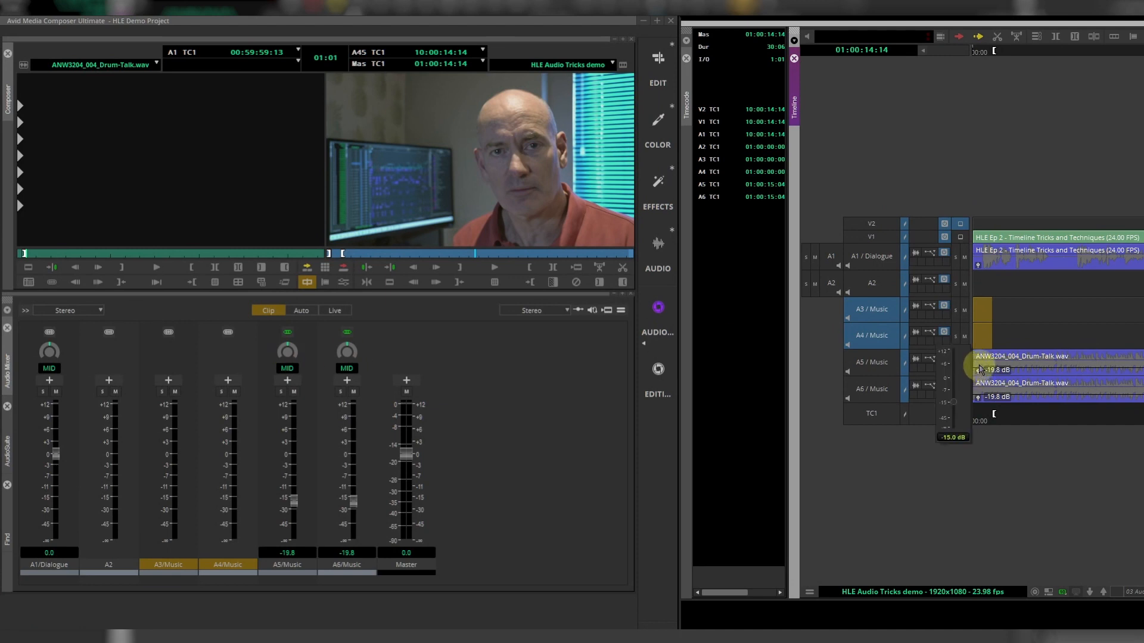
click(980, 369)
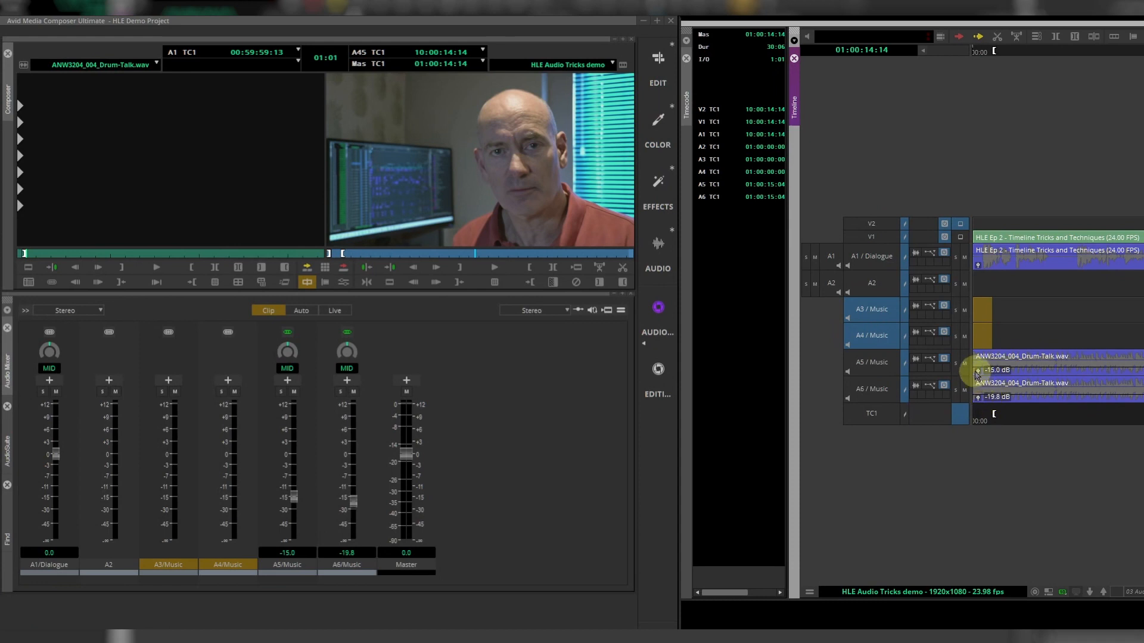
key(ctrl+z)
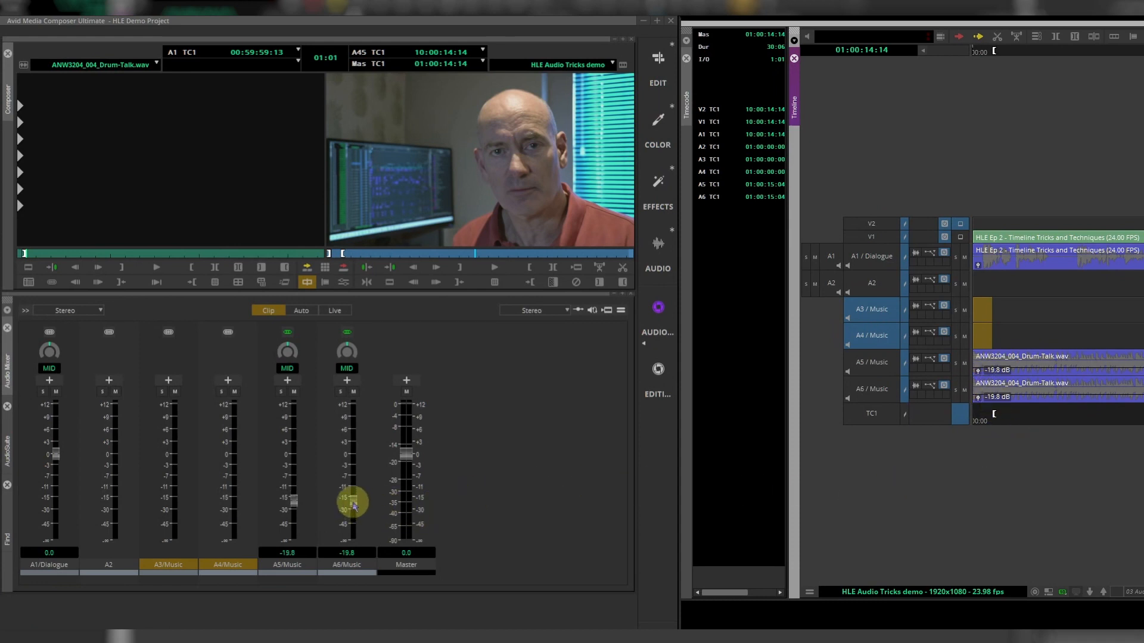
Set the ganged clip levels of music tracks A5 and A6 to -17.2 dB, and hide Clip Gain in the timeline
drag(353, 505, 354, 502)
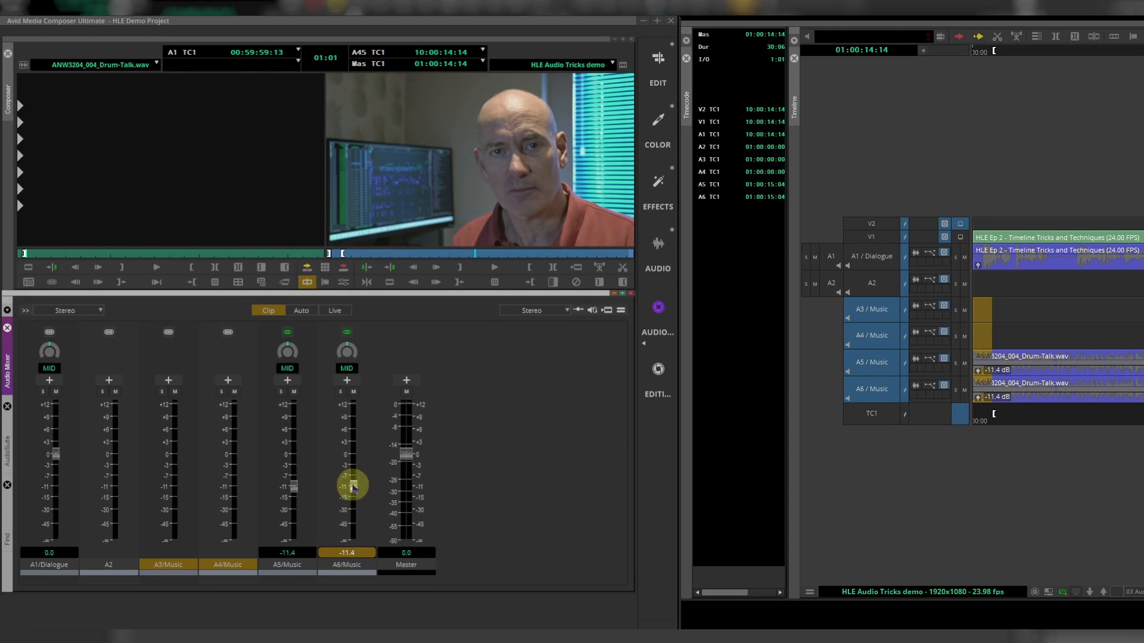
drag(352, 488, 354, 499)
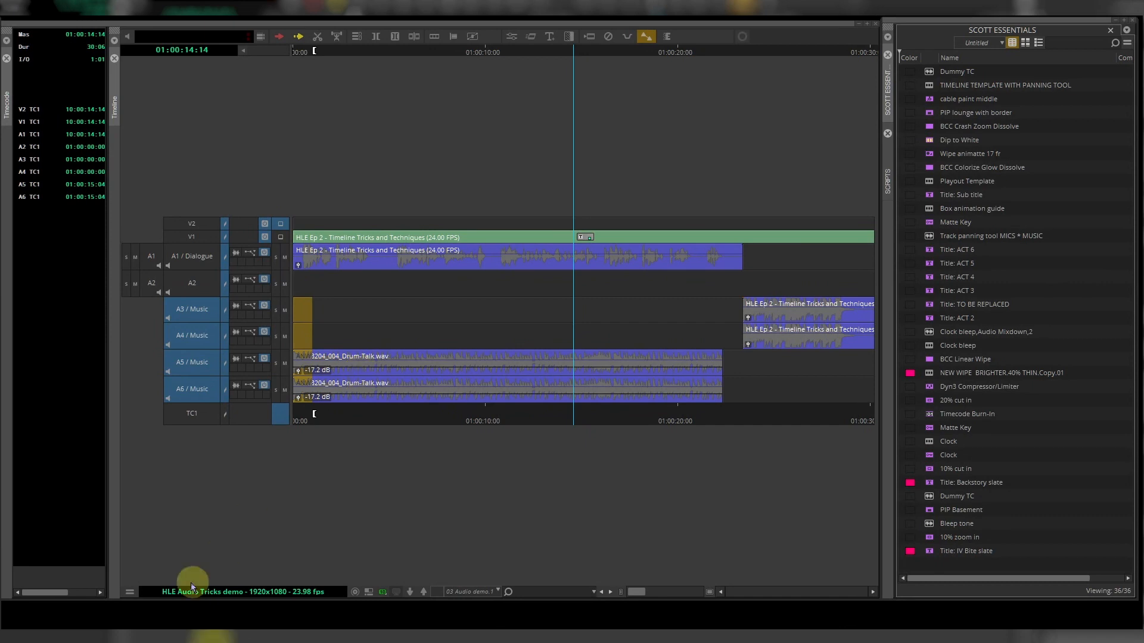
click(129, 592)
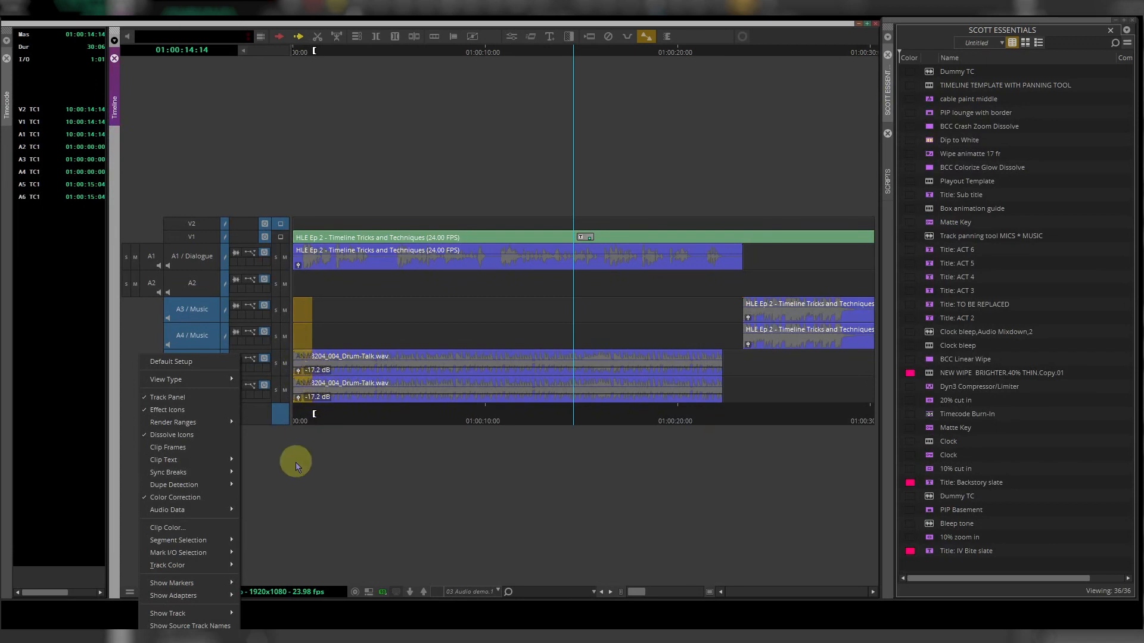
mouse_move(211, 587)
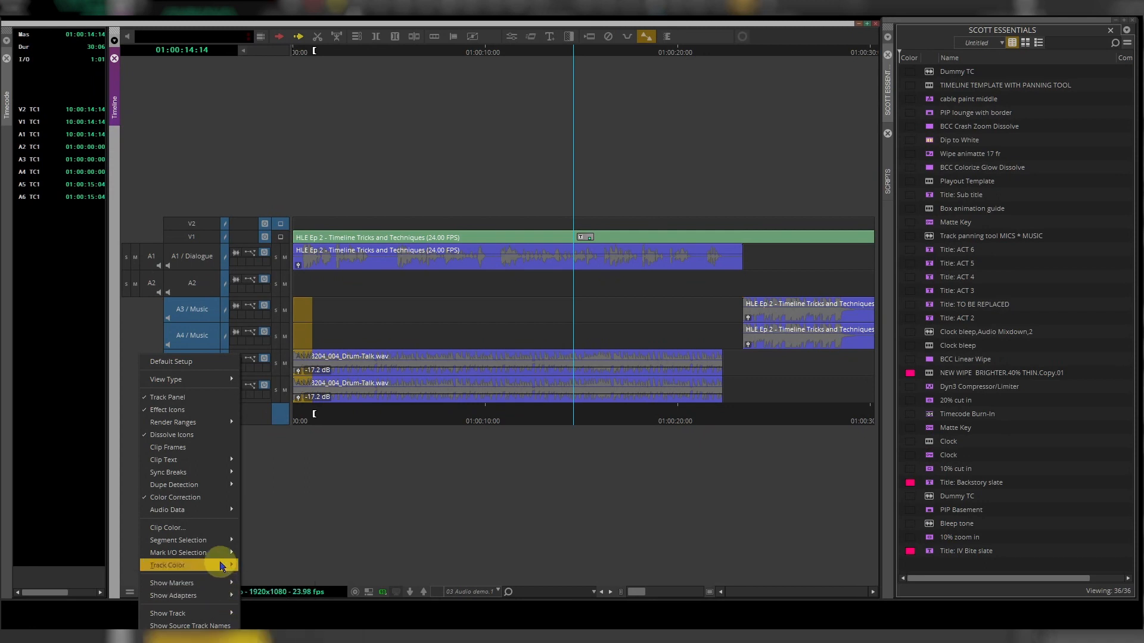
mouse_move(223, 510)
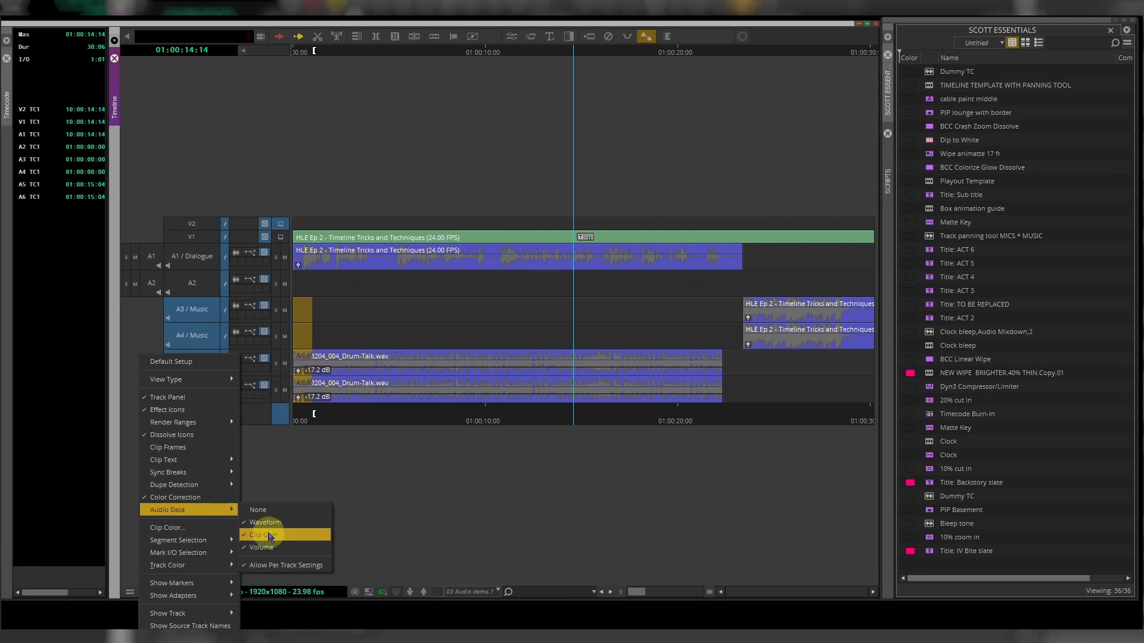
click(263, 535)
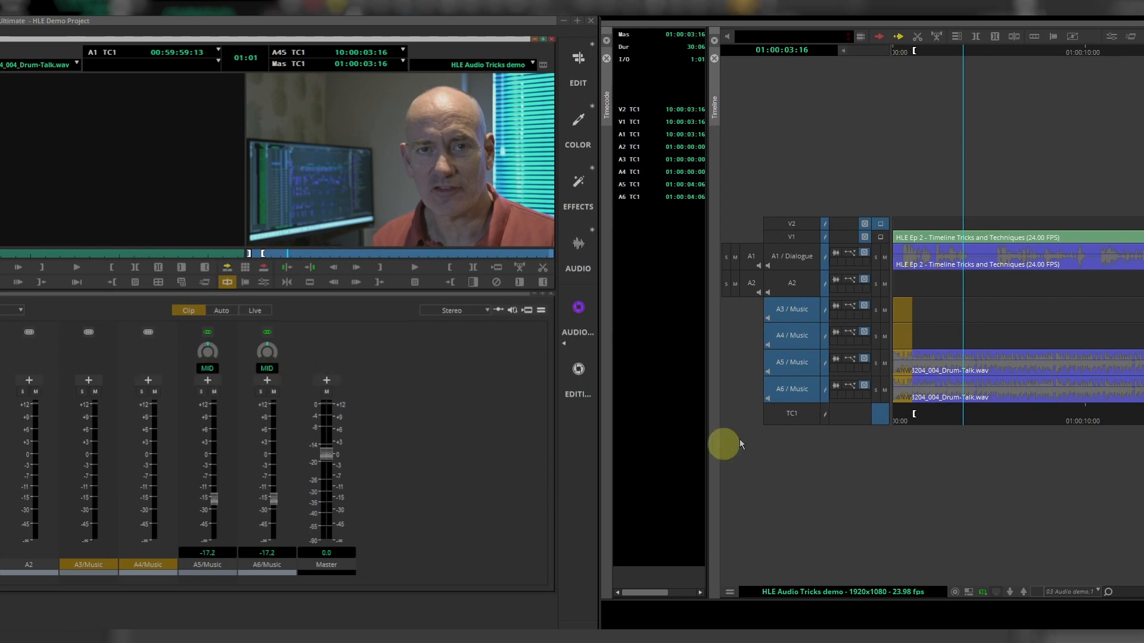
Mute tracks A6 and A1, and play music track A5 on its own from 01:00:03:16
click(884, 390)
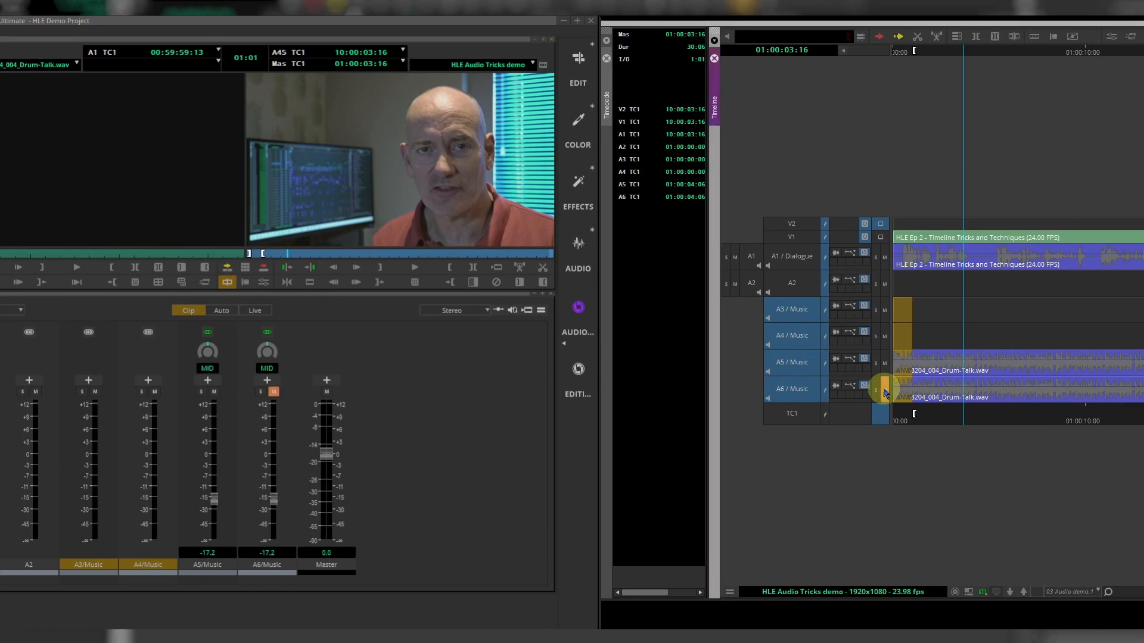
click(884, 257)
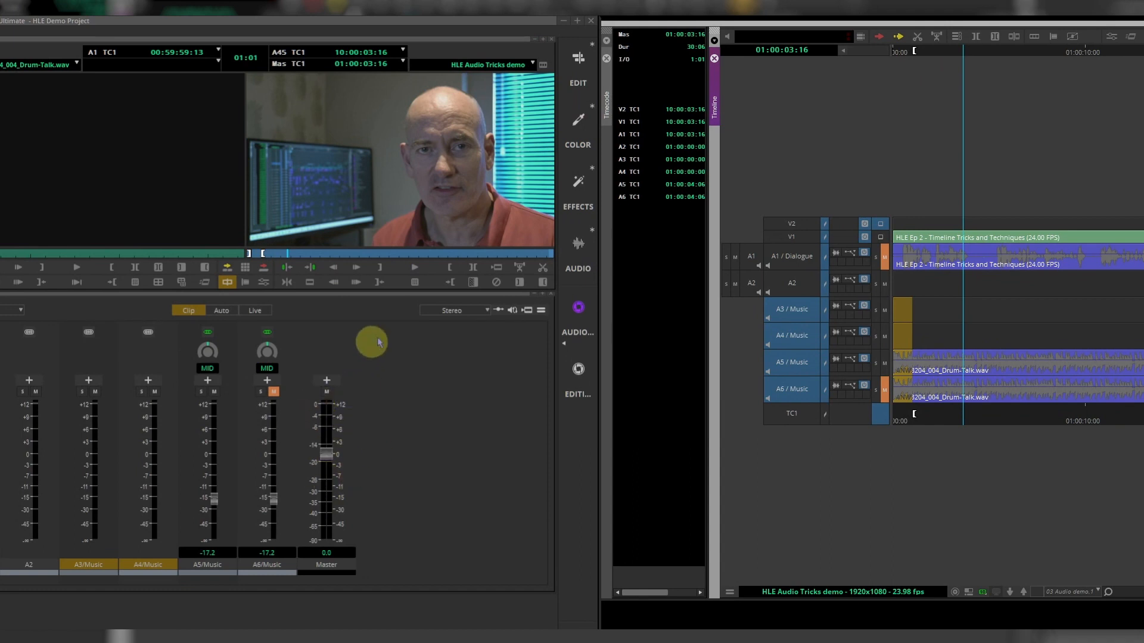
click(415, 267)
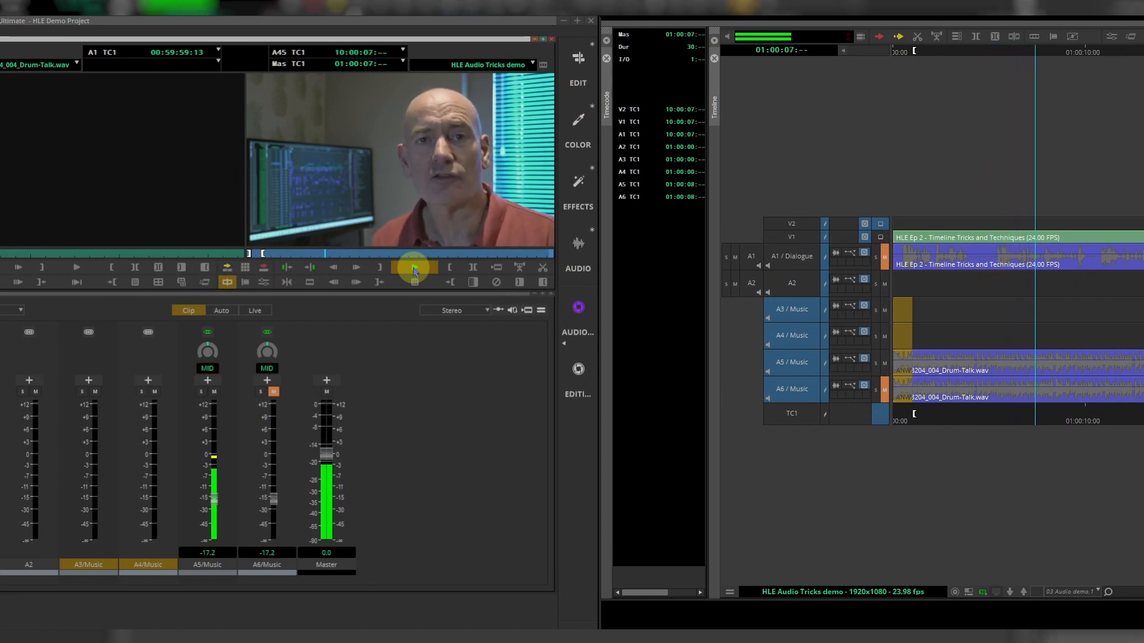
click(427, 280)
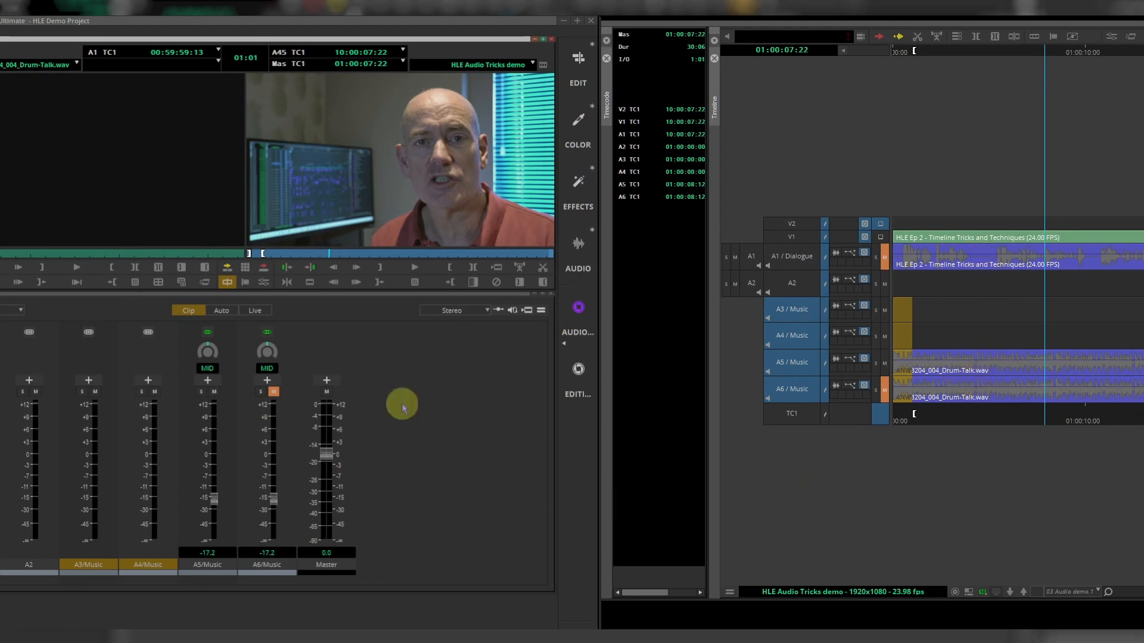
Ungang music tracks A5 and A6 in the mixer, and pan A5 to L100 and A6 to R100
mouse_move(268, 341)
mouse_down()
mouse_move(349, 383)
mouse_move(483, 387)
mouse_move(276, 337)
mouse_up()
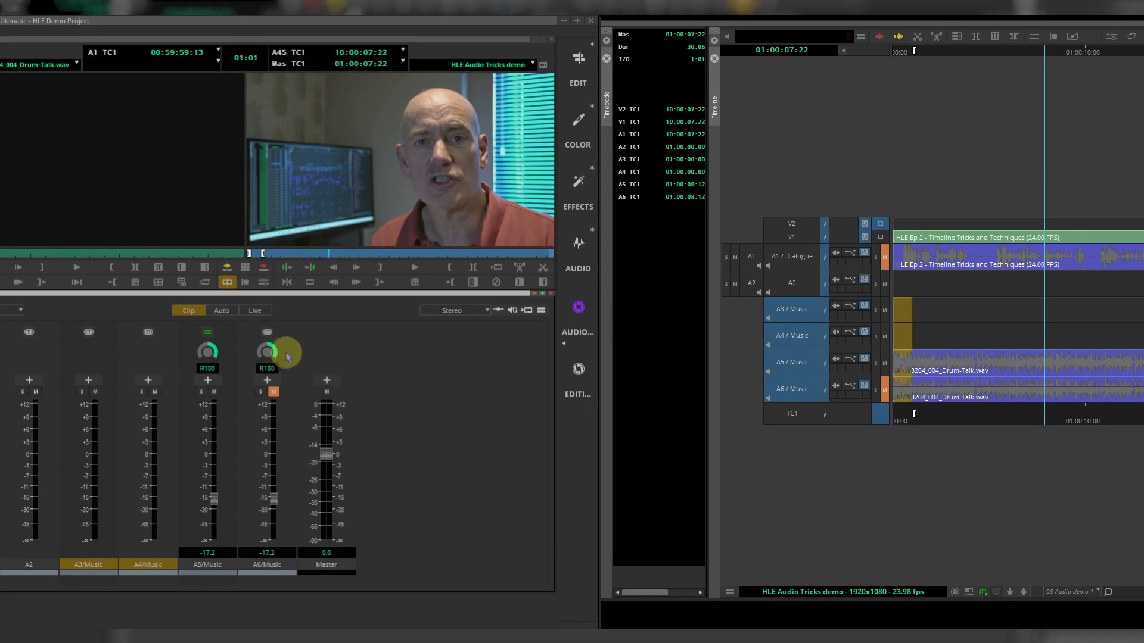
key(ctrl+z)
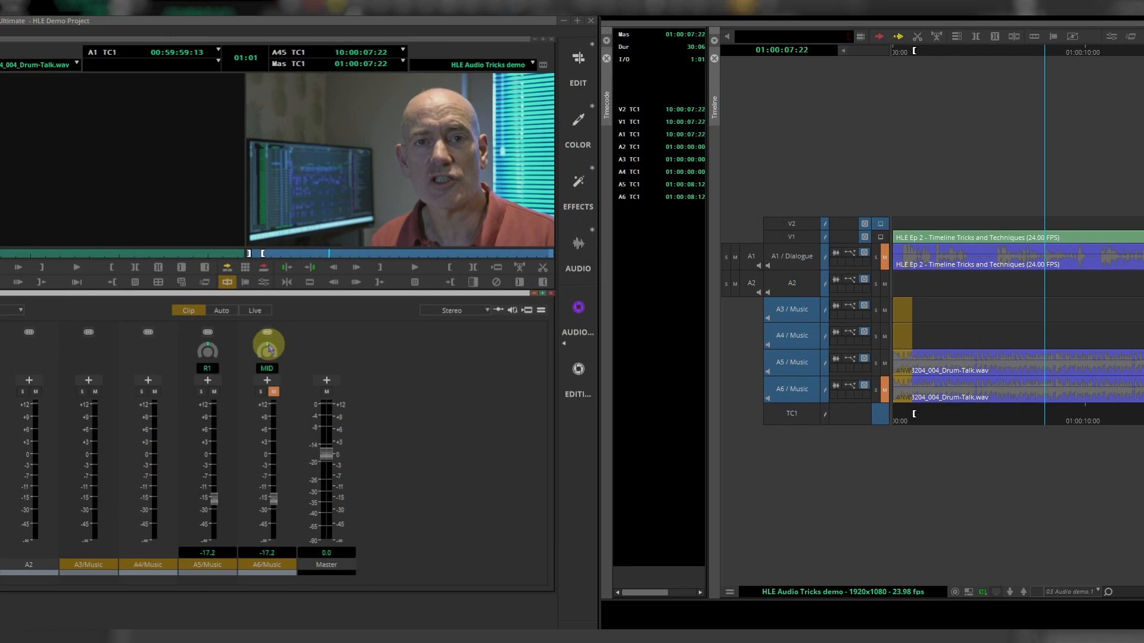
drag(268, 348, 408, 408)
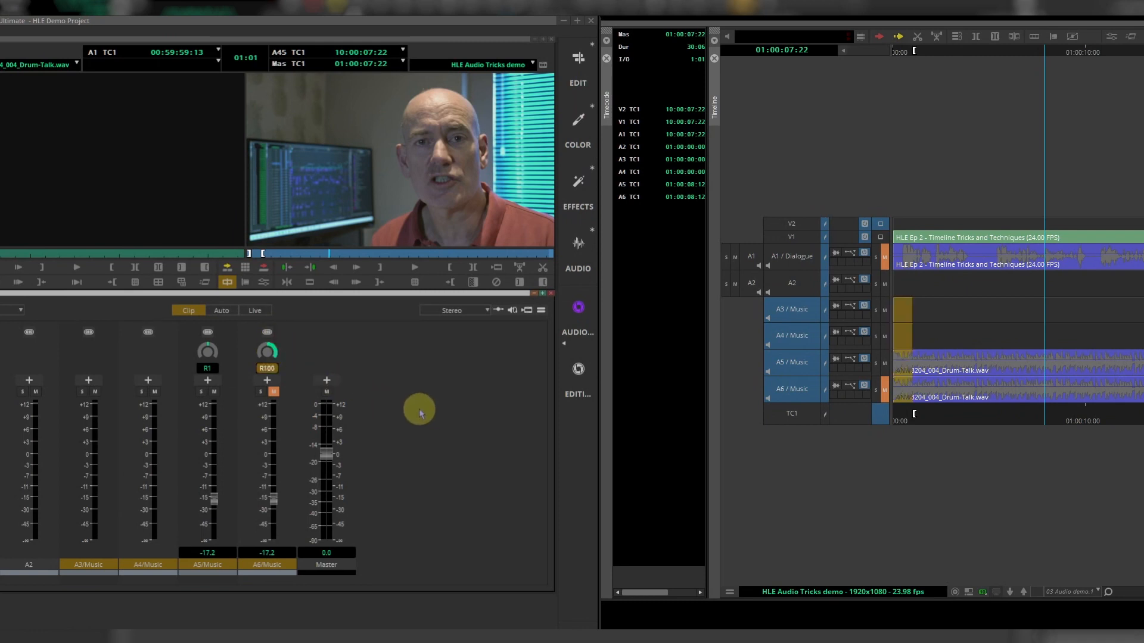
drag(206, 345, 181, 440)
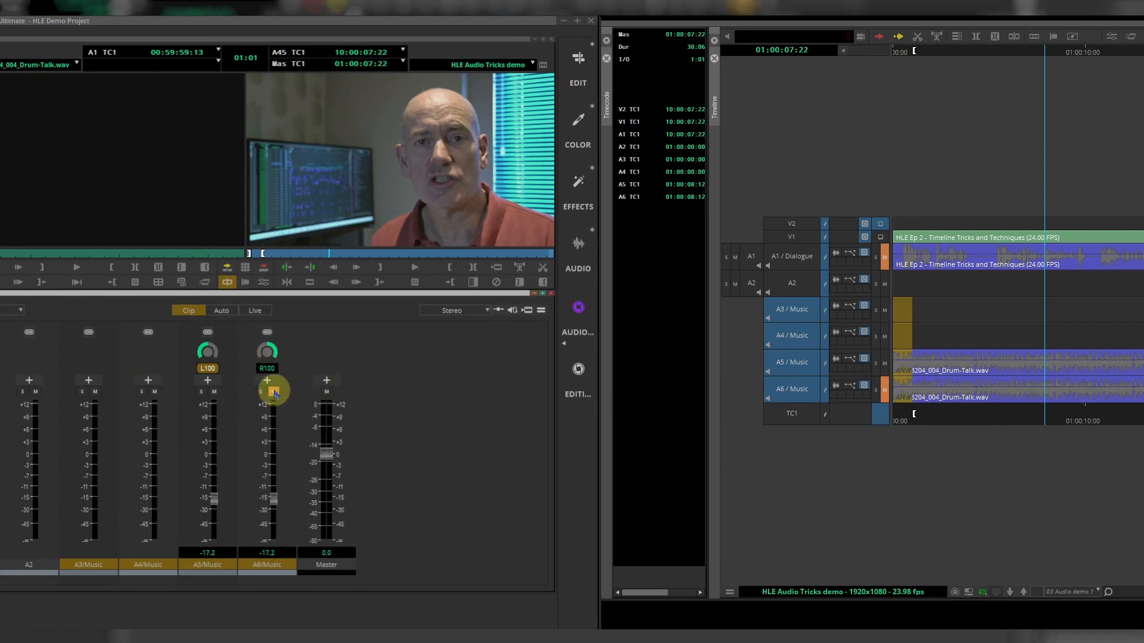
Play the panned A5 music with A6 still muted, unmute A6, and play both music tracks together
click(961, 405)
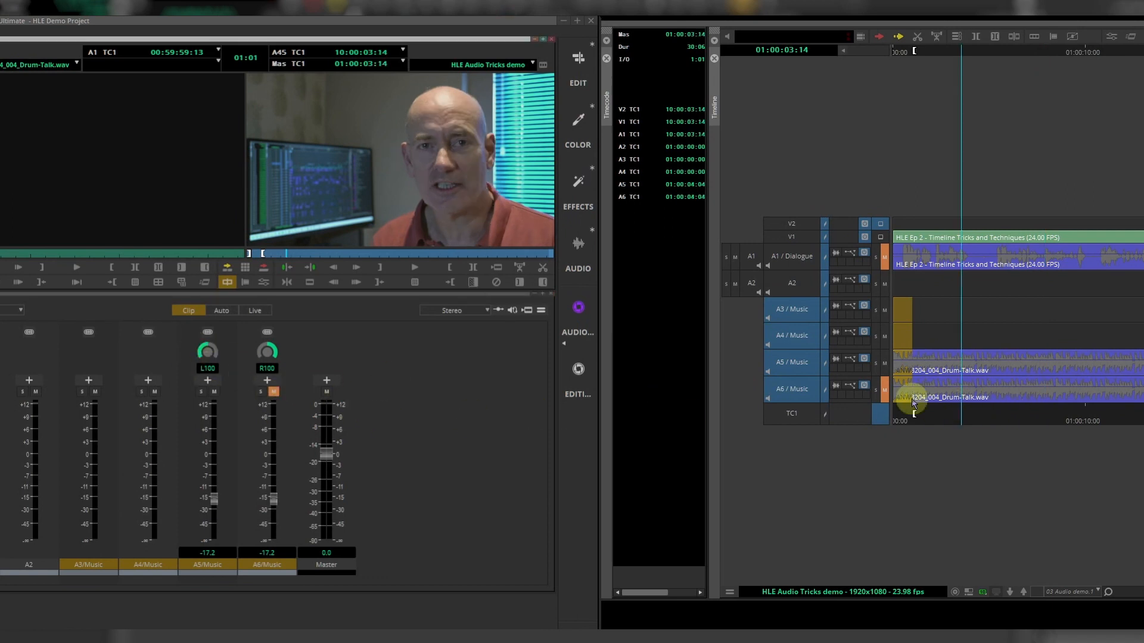
click(939, 391)
key(space)
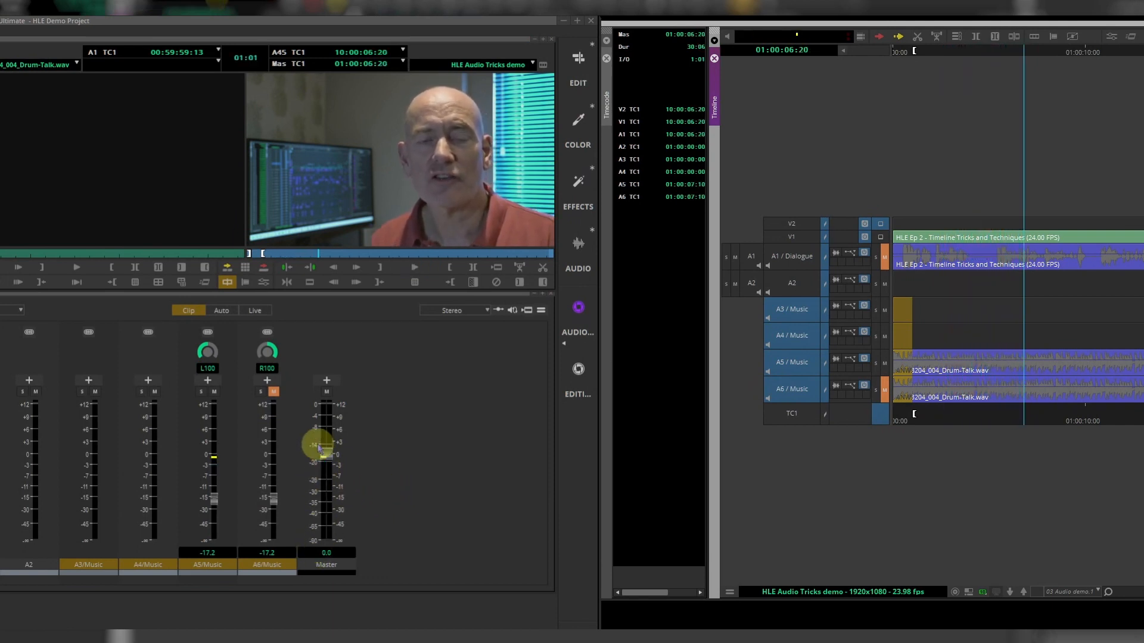
click(402, 458)
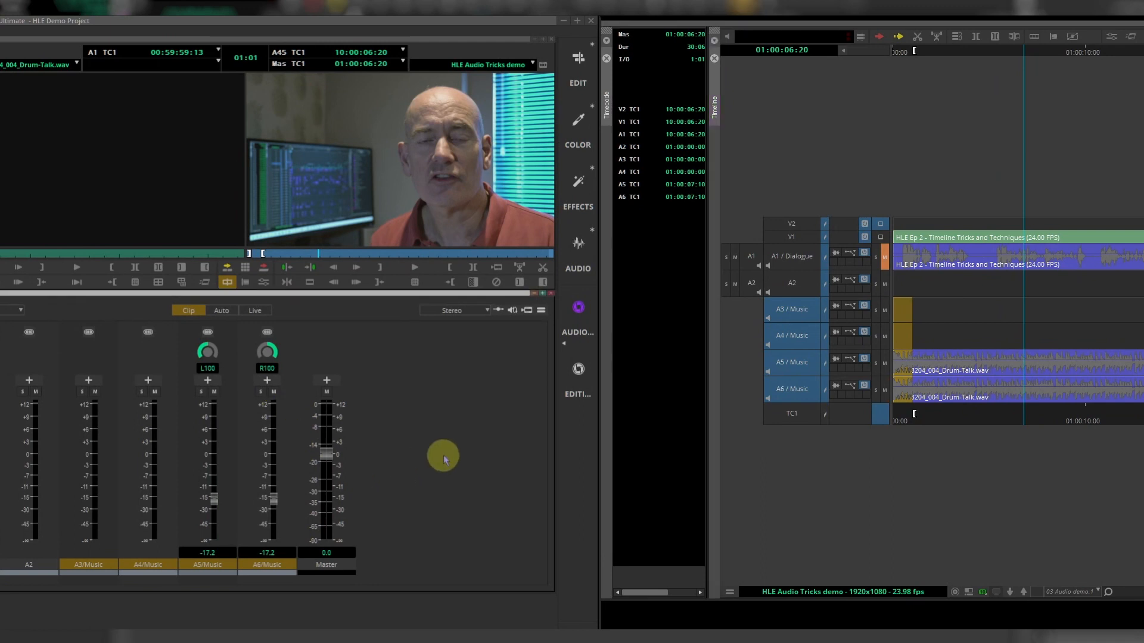
key(space)
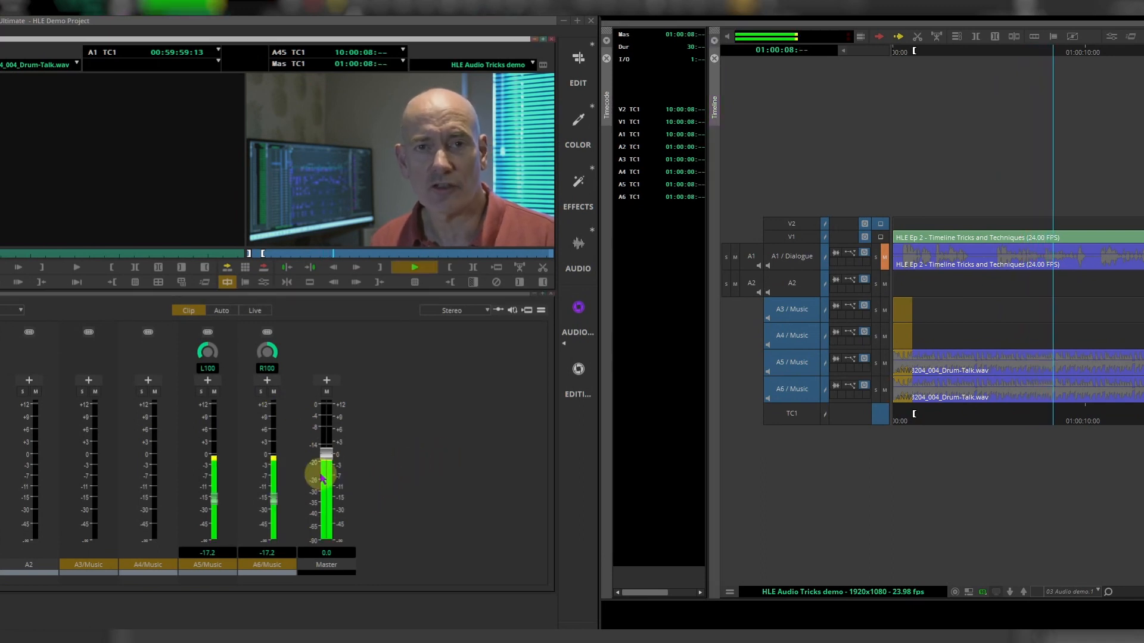
click(326, 484)
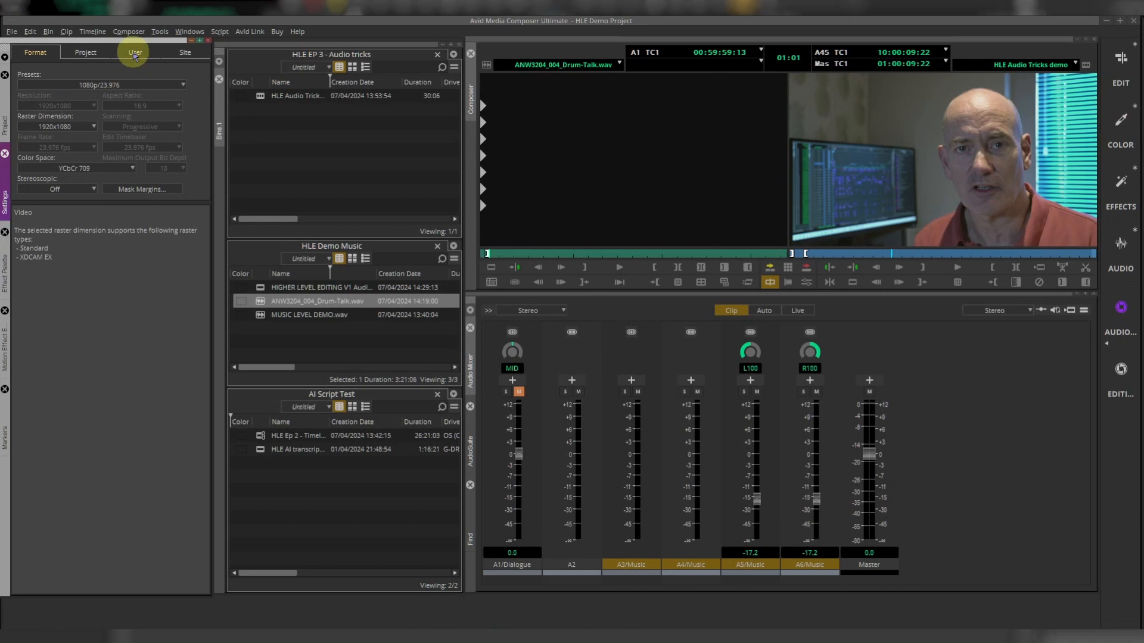
Set the default pan for mono tracks to Alternating L/R in the user's Audio settings, and close the settings
click(136, 53)
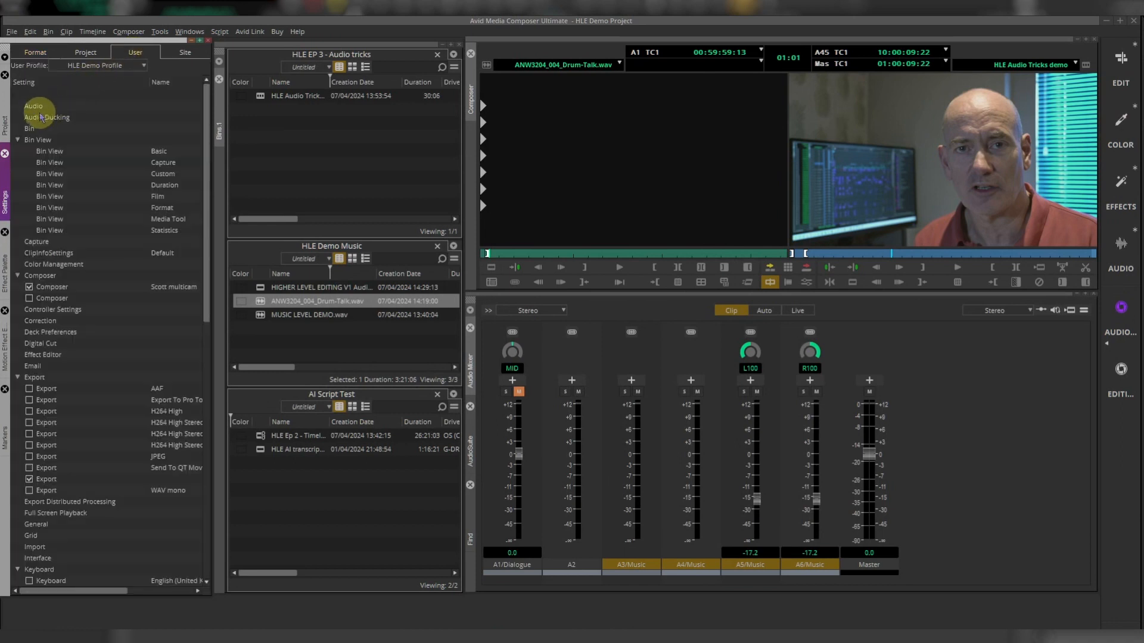
click(39, 109)
double_click(40, 112)
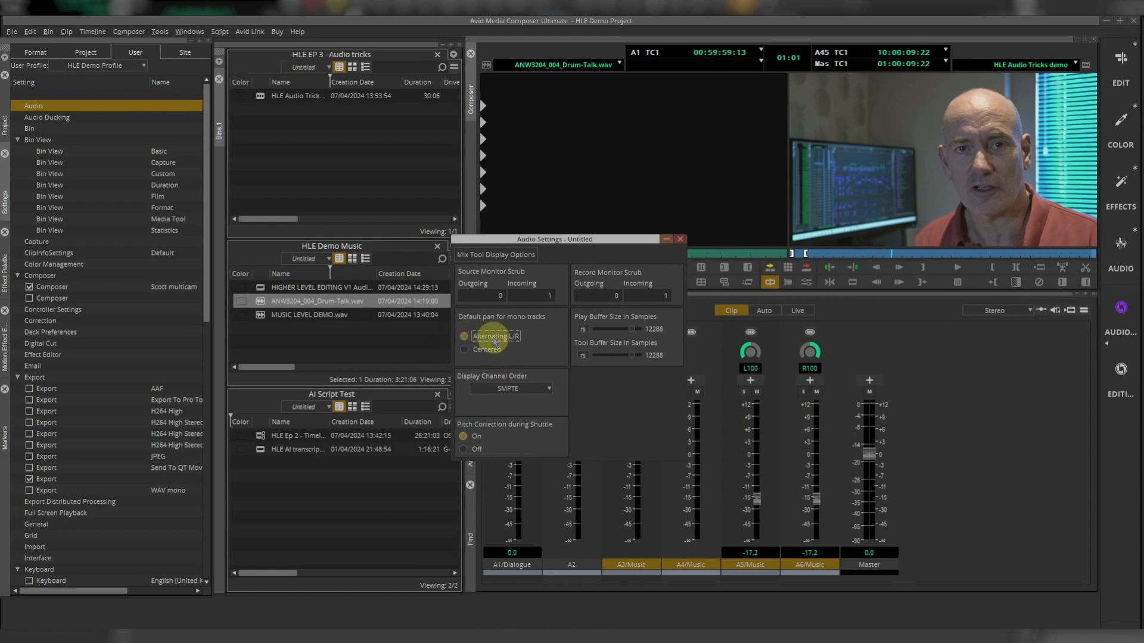
click(473, 339)
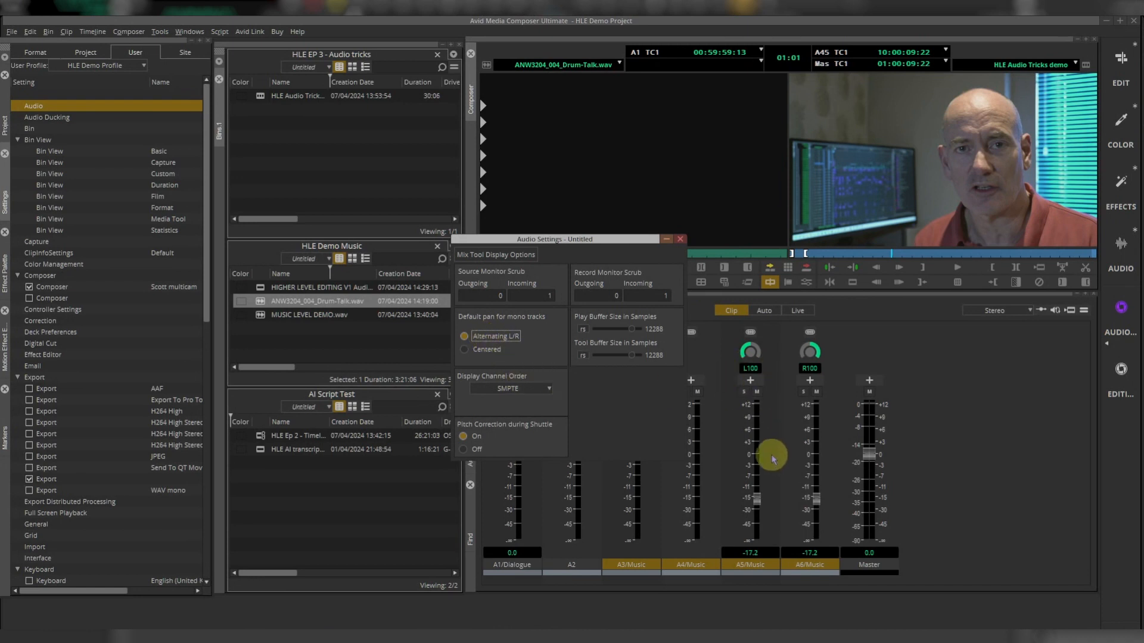
click(680, 240)
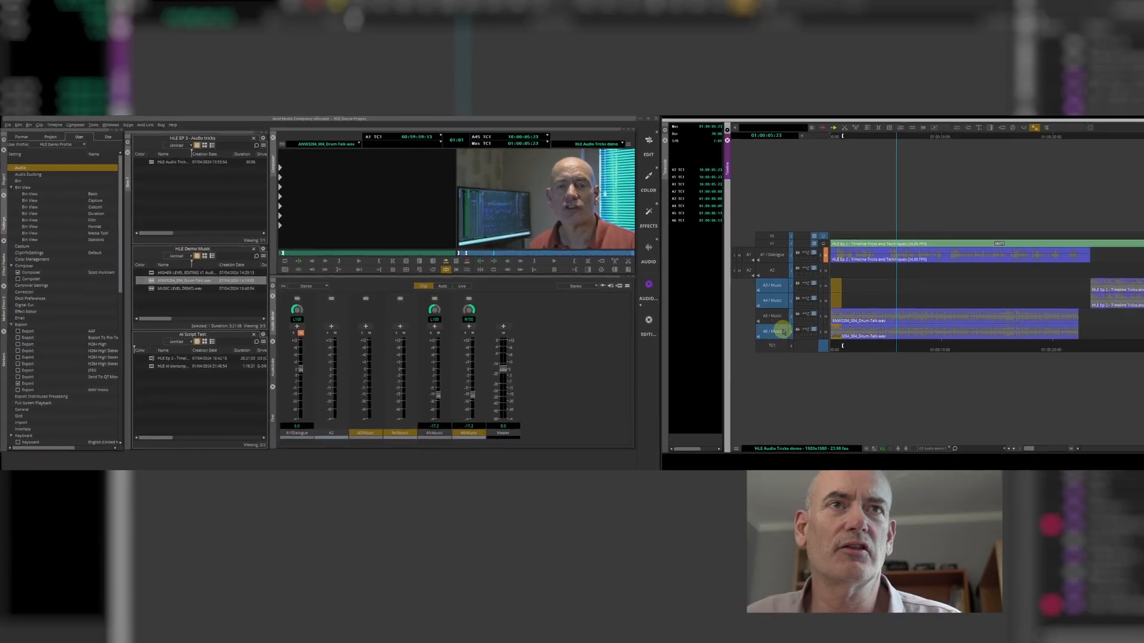
Load ANW3204_004_Drum-Talk.wav as the source and patch its tracks A1 and A2 to sequence tracks A3 and A4
click(784, 332)
click(588, 261)
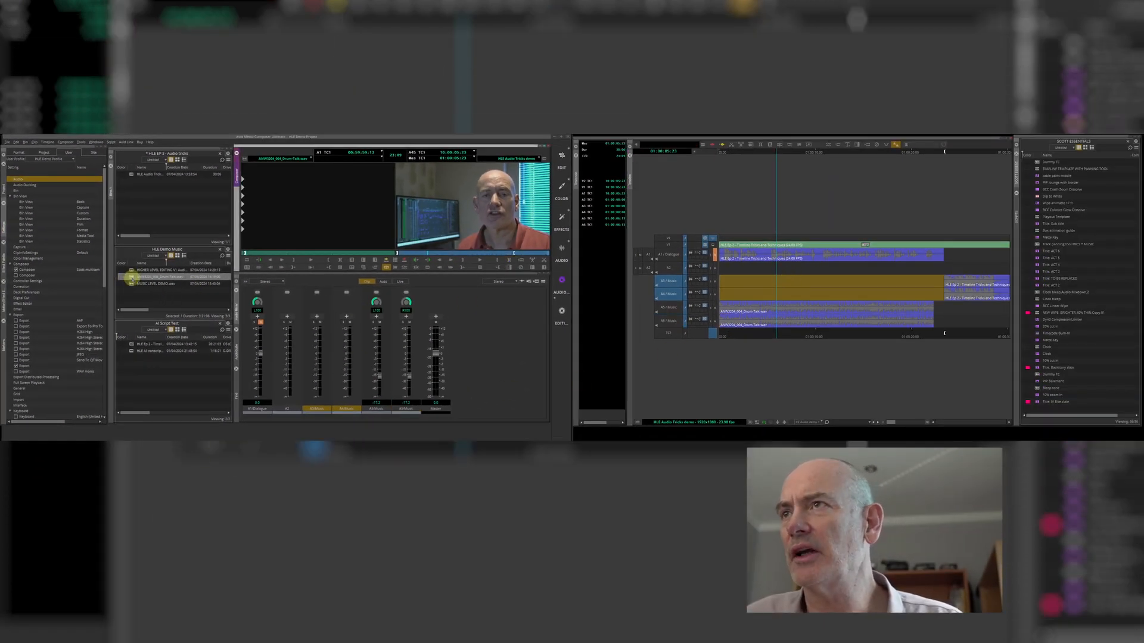
drag(131, 277, 287, 225)
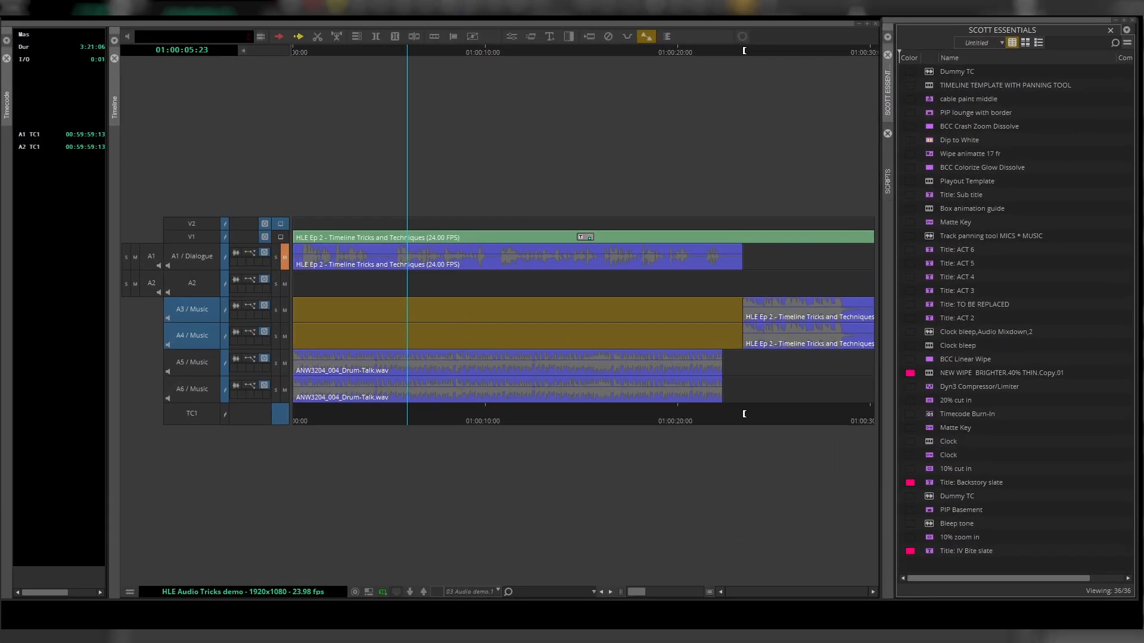
click(405, 260)
key(ctrl+z)
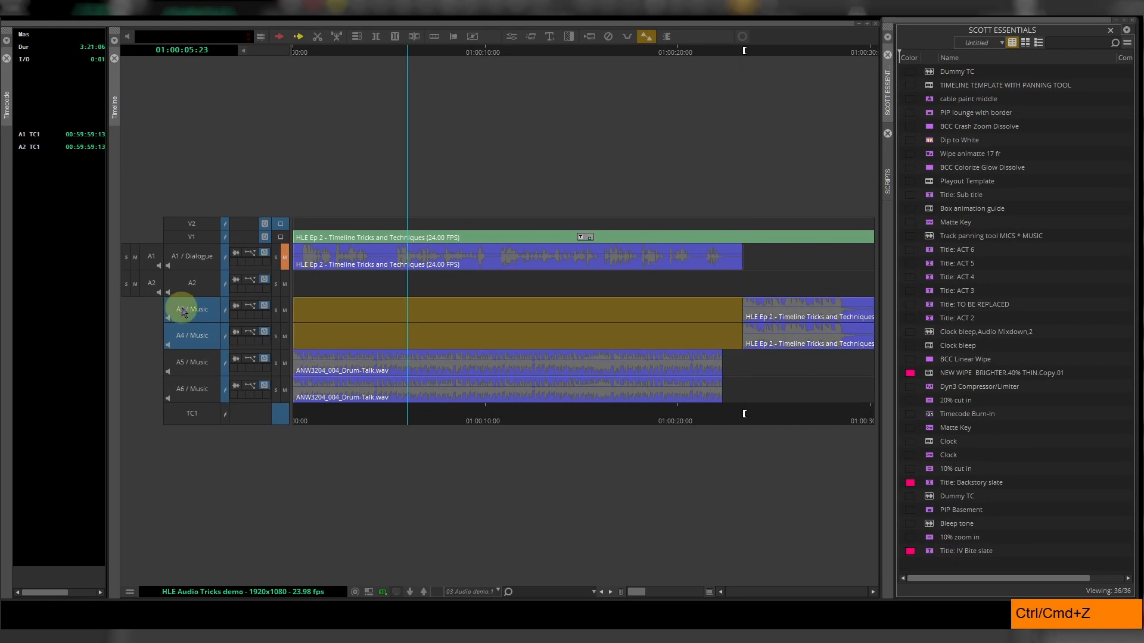
drag(150, 283, 189, 337)
drag(148, 257, 189, 310)
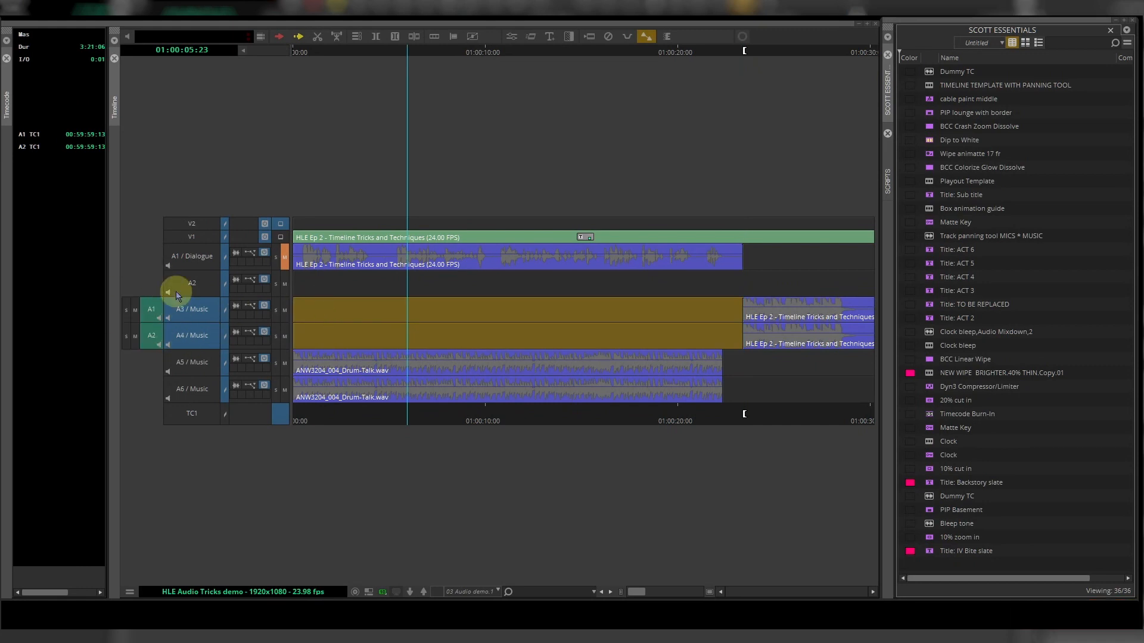
Try overwriting the patched drum music onto A3 and A4, and undo the edit
key(b)
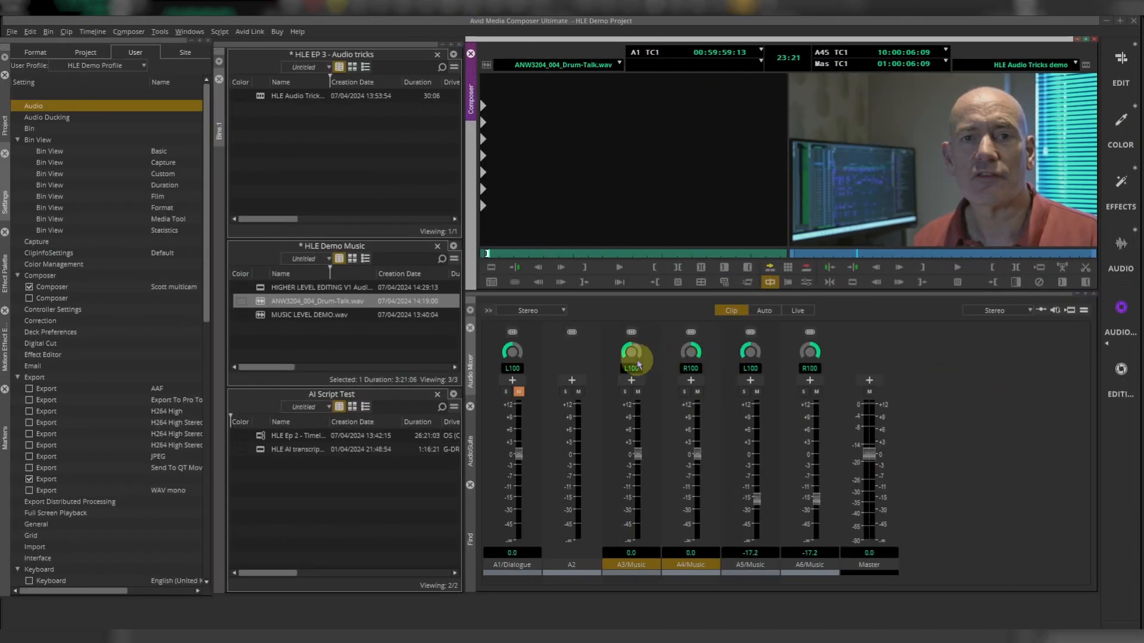
key(ctrl+z)
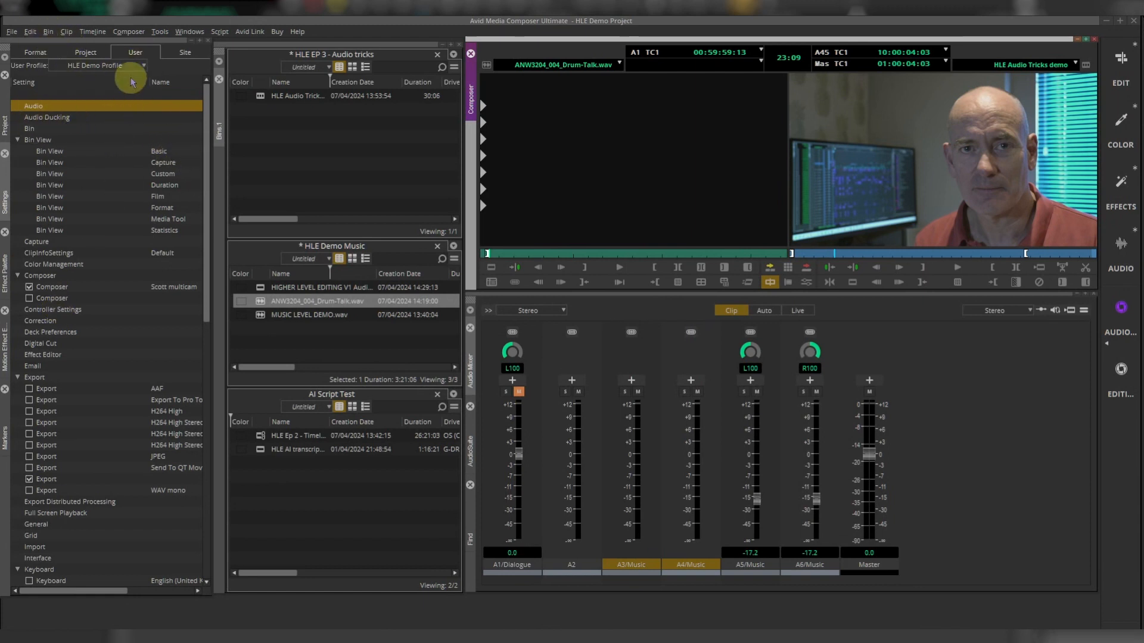
Save the user settings of the HLE Demo Profile
click(132, 57)
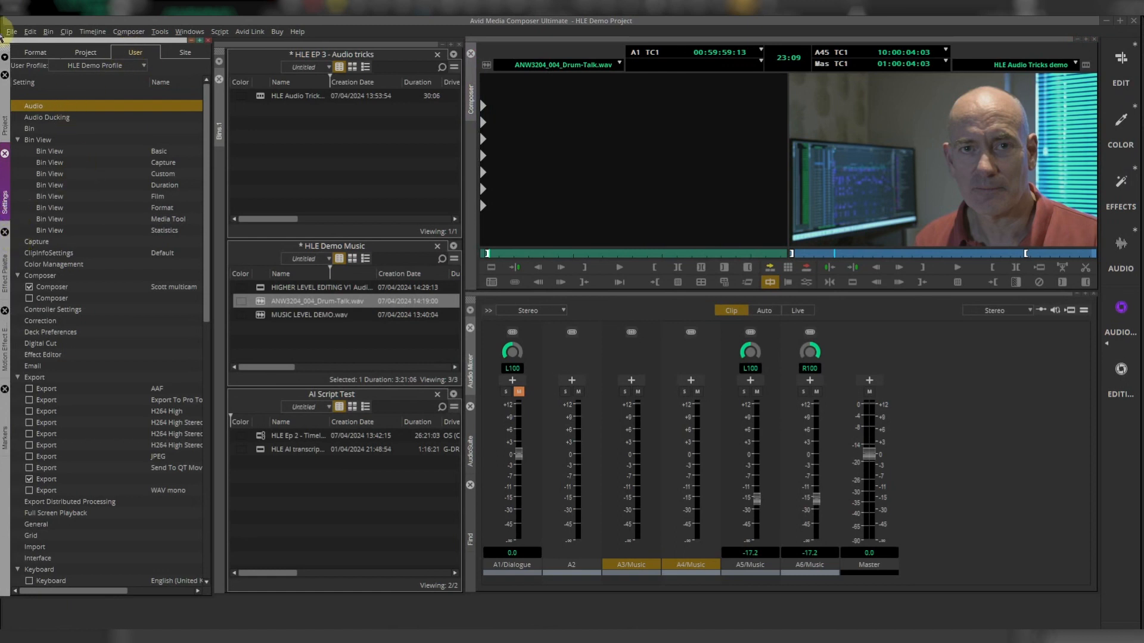
click(11, 31)
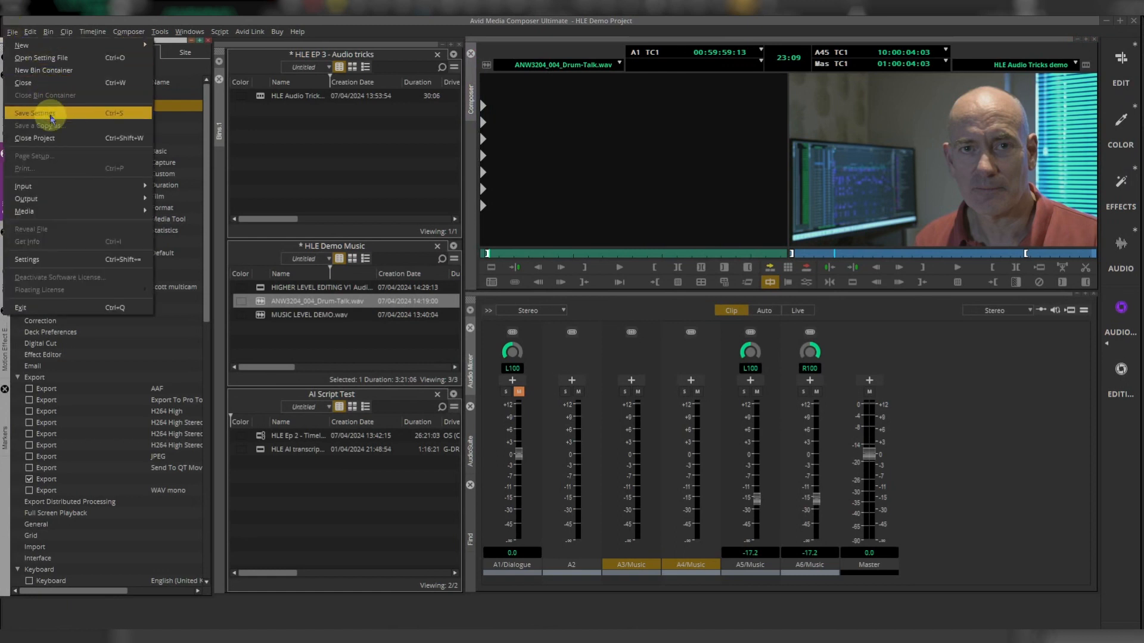
click(48, 112)
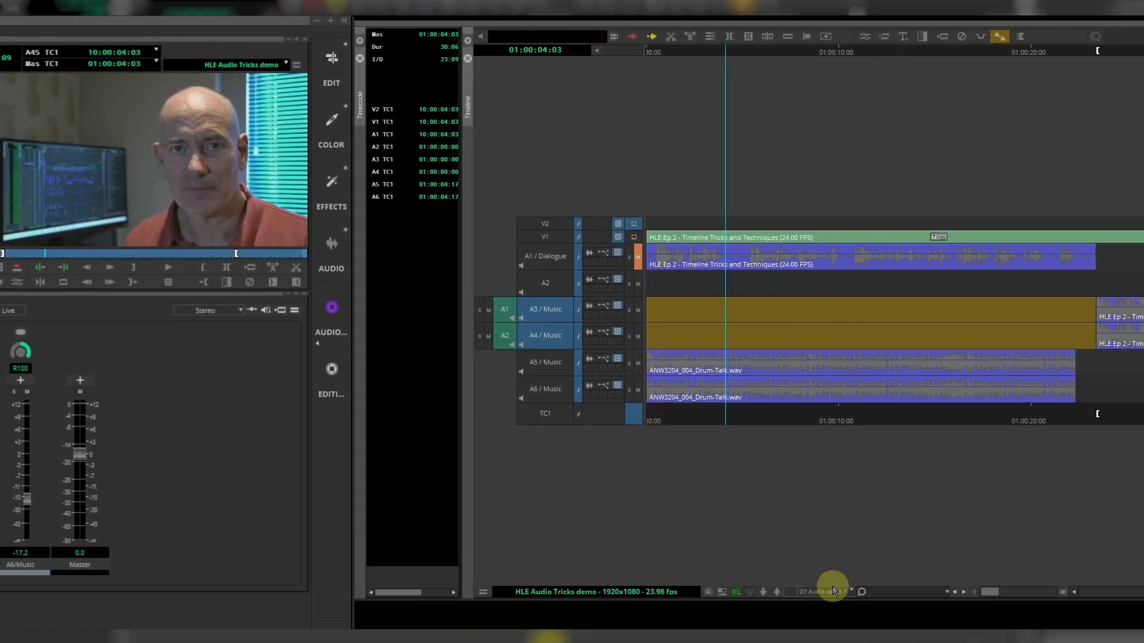
Save the current timeline view over the existing 03 Audio demo view, and save the user settings again
click(494, 592)
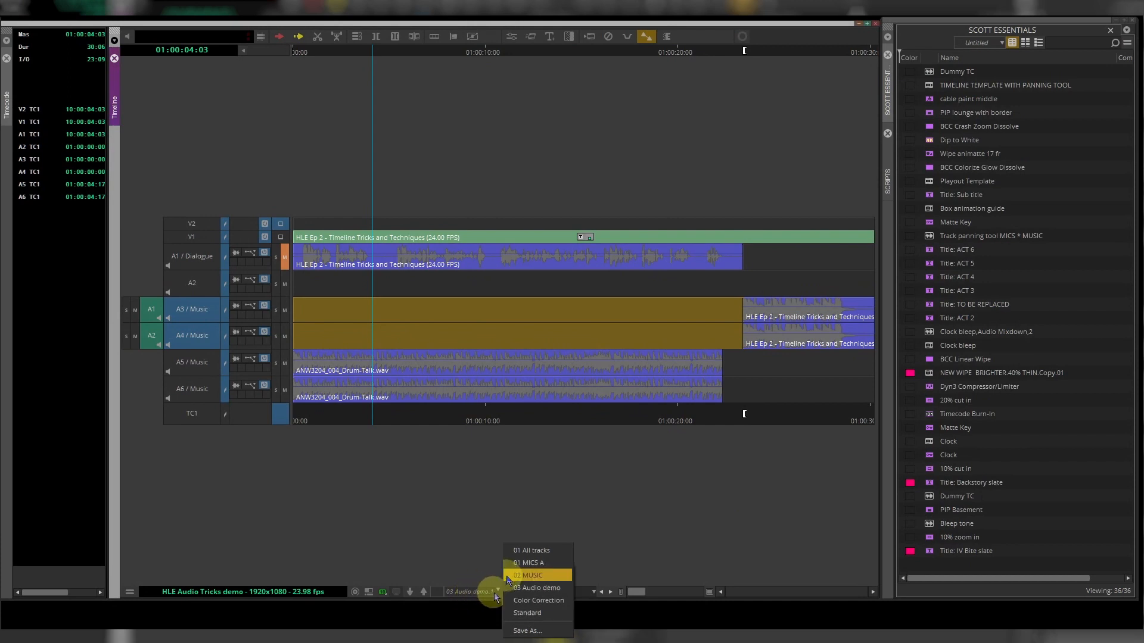
click(527, 630)
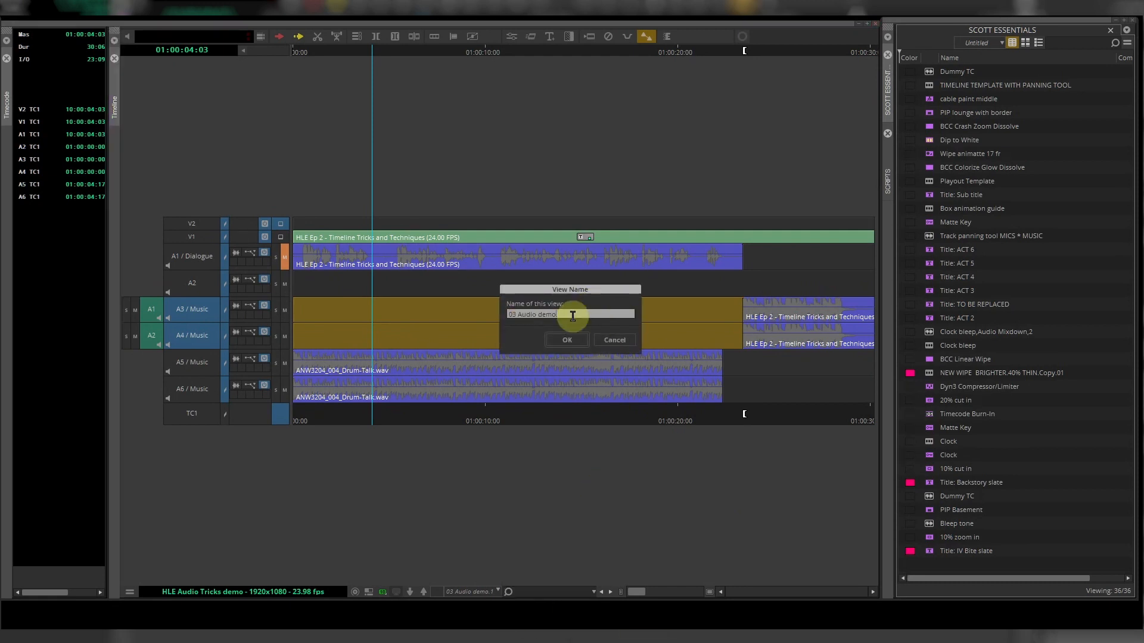
click(566, 338)
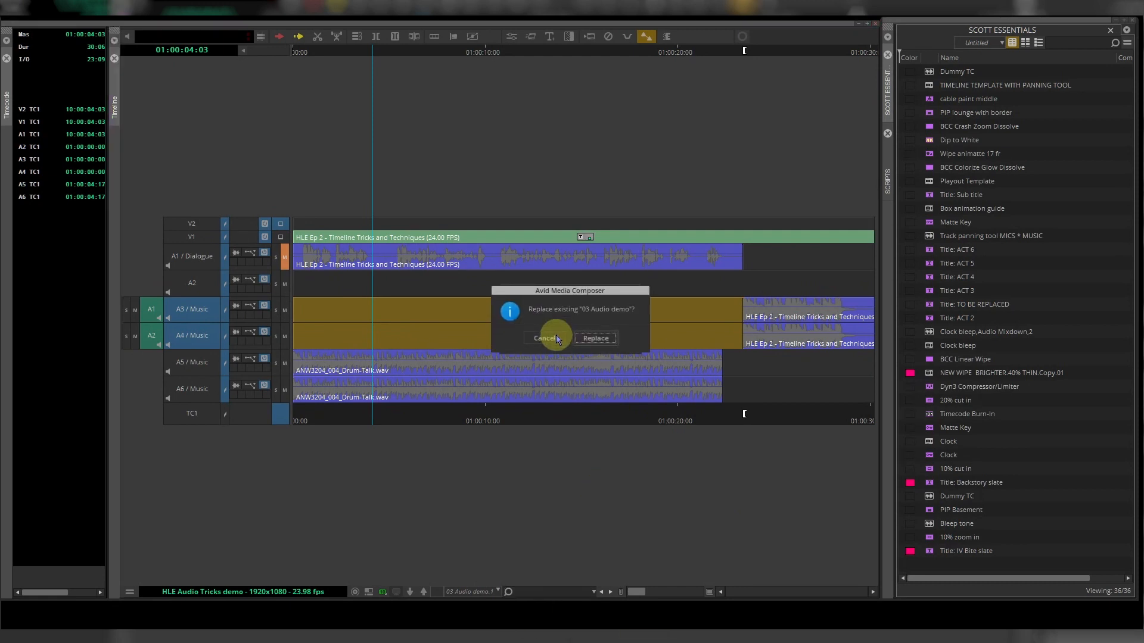
click(593, 339)
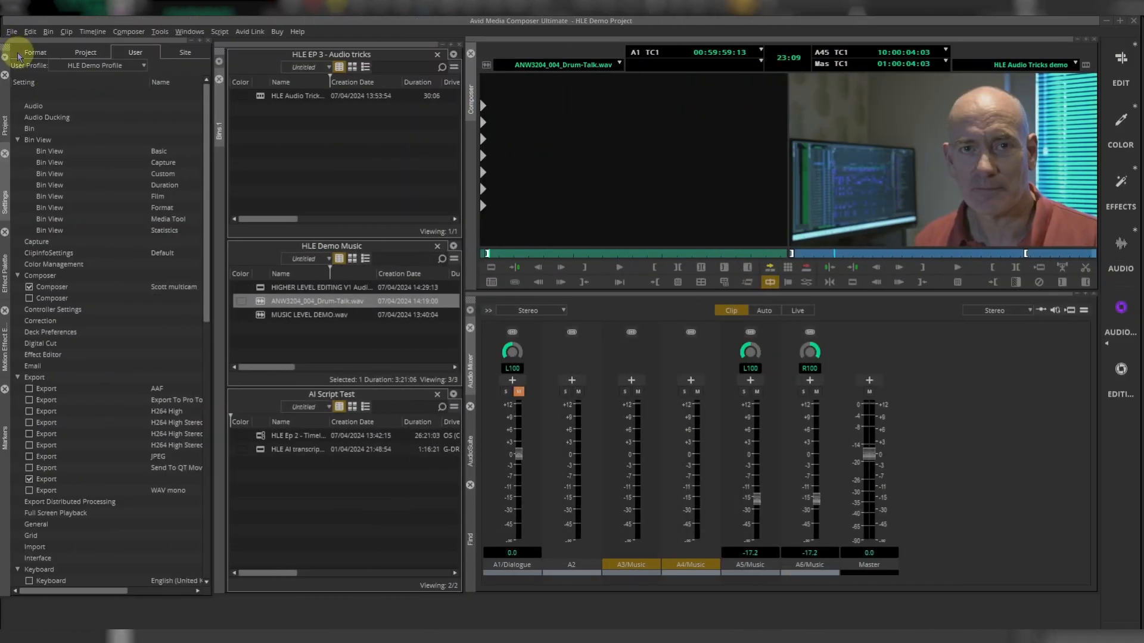
click(133, 52)
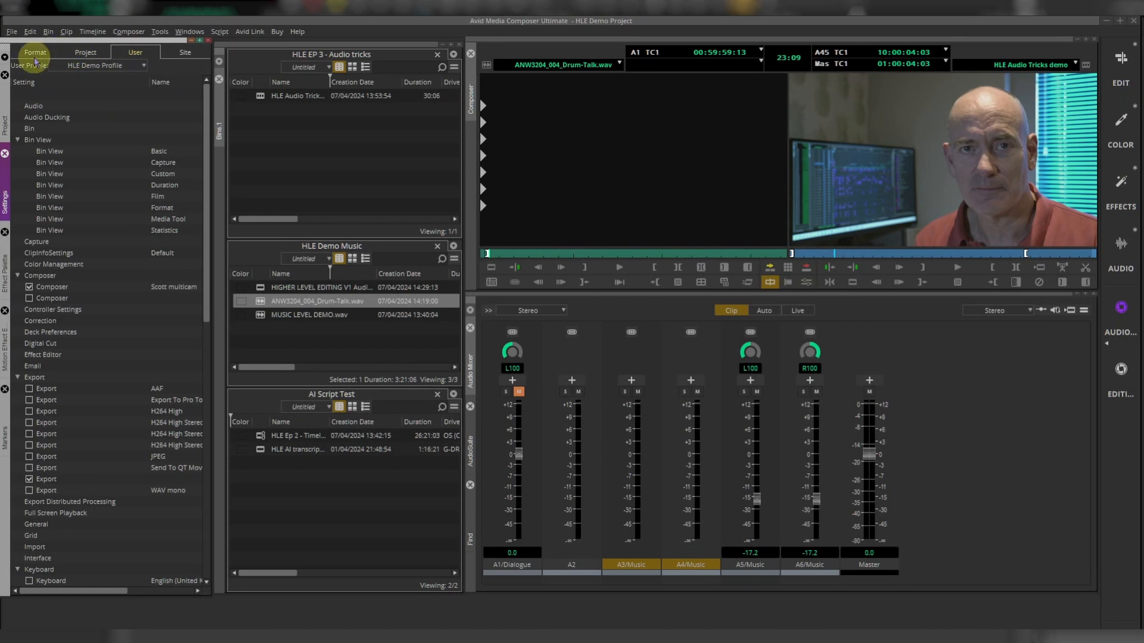
key(ctrl+s)
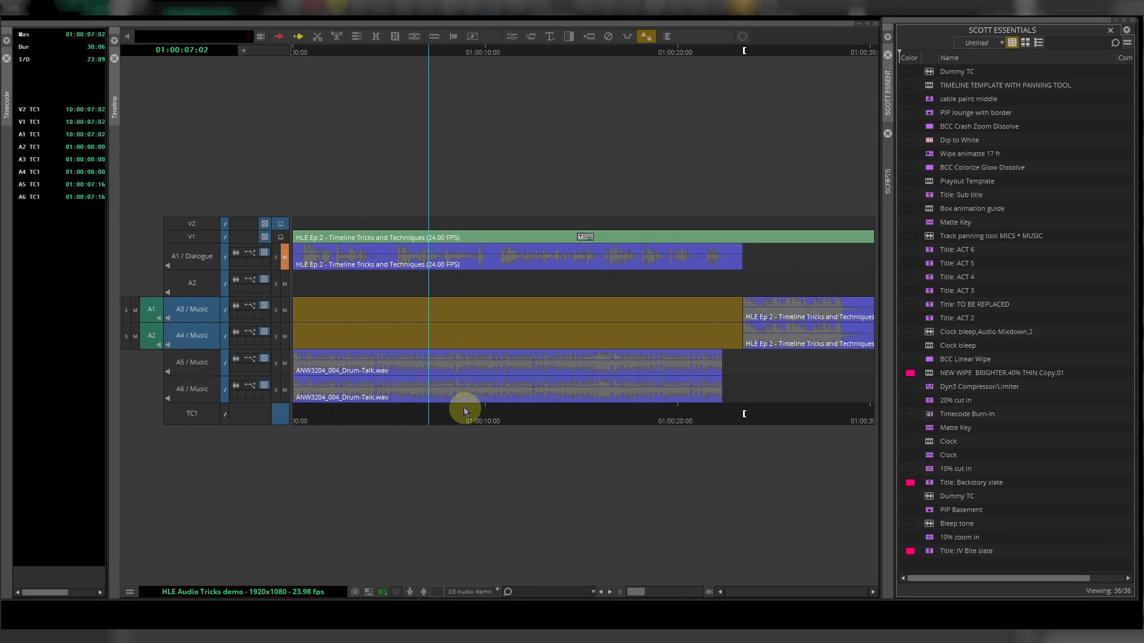
Reset the pan of music tracks A5 and A6 to MID in the audio mixer
click(448, 404)
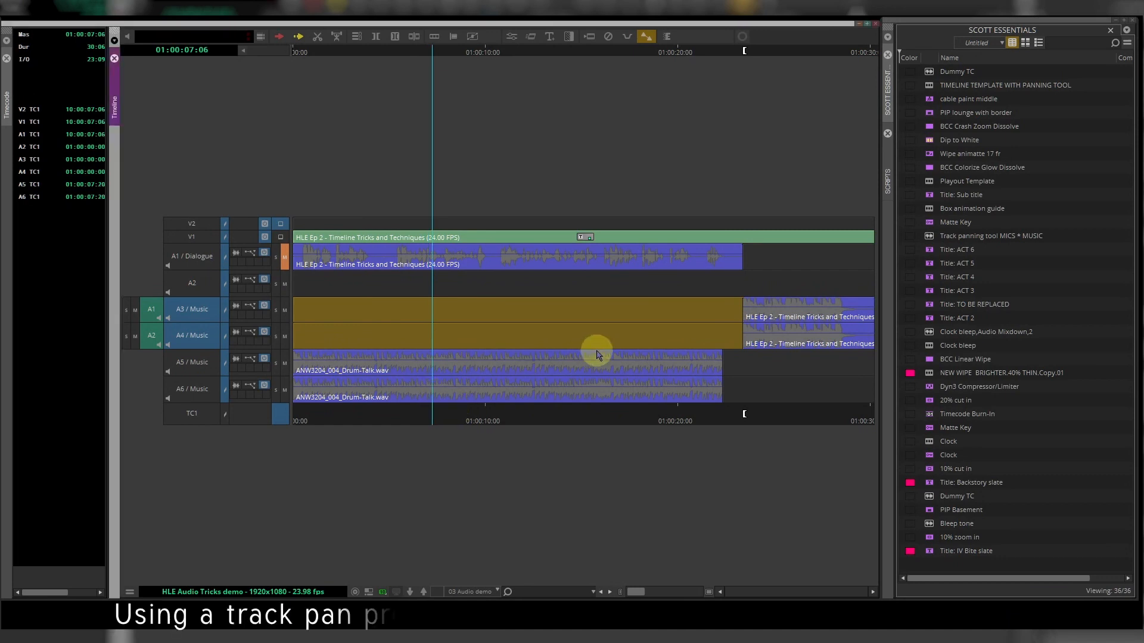
click(480, 372)
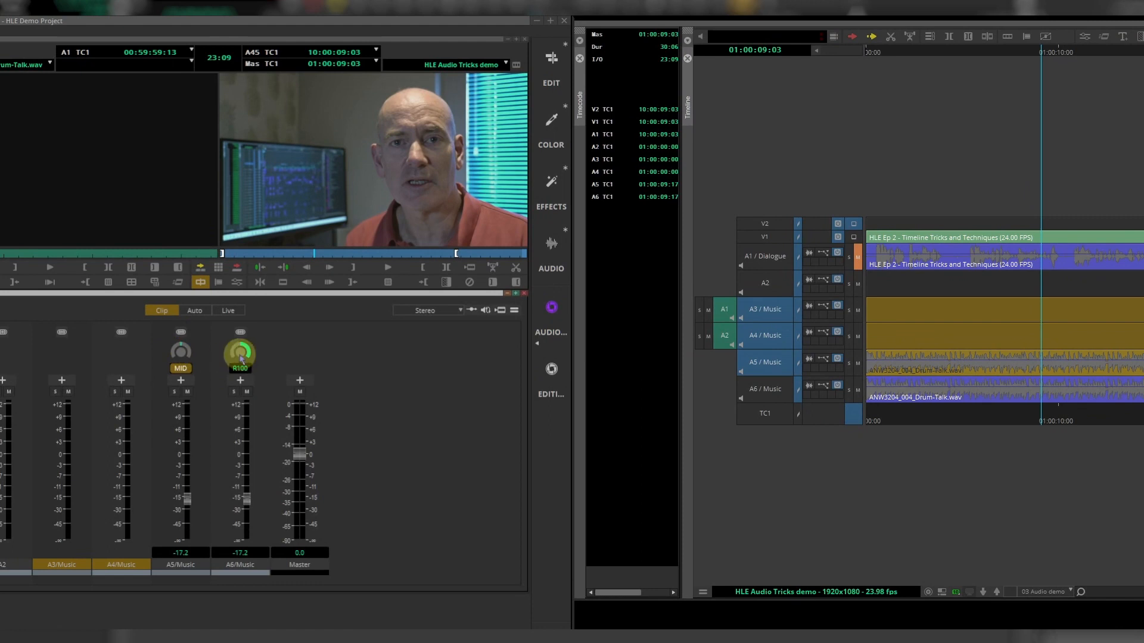
alt+click(241, 356)
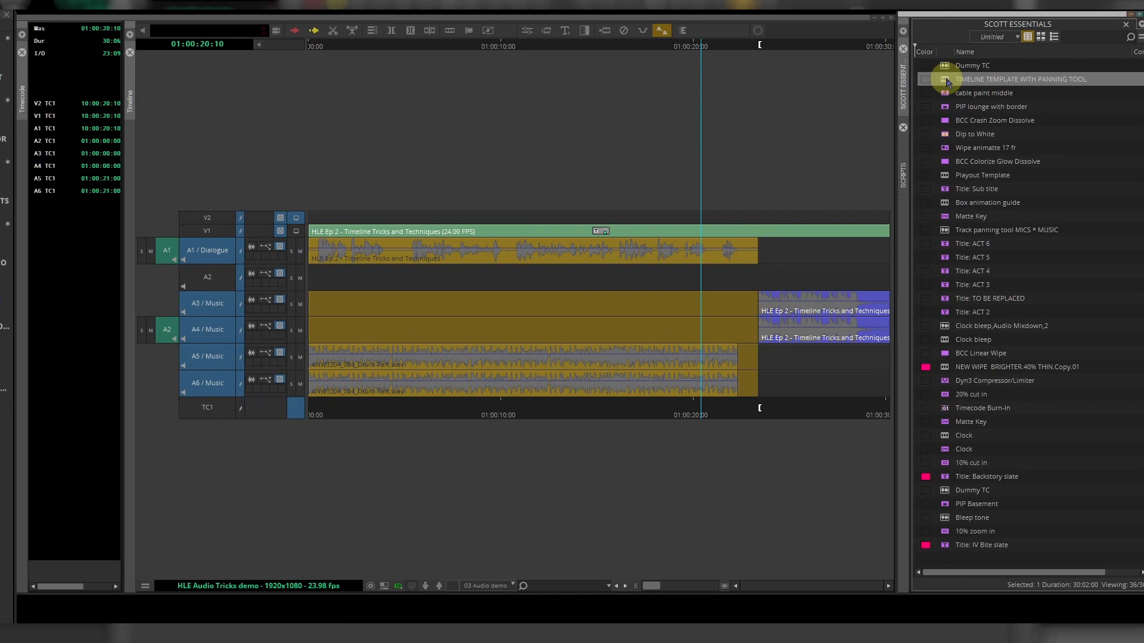
Load the TIMELINE TEMPLATE WITH PANNING TOOL sequence and examine the red track panning clips at its end
double_click(949, 81)
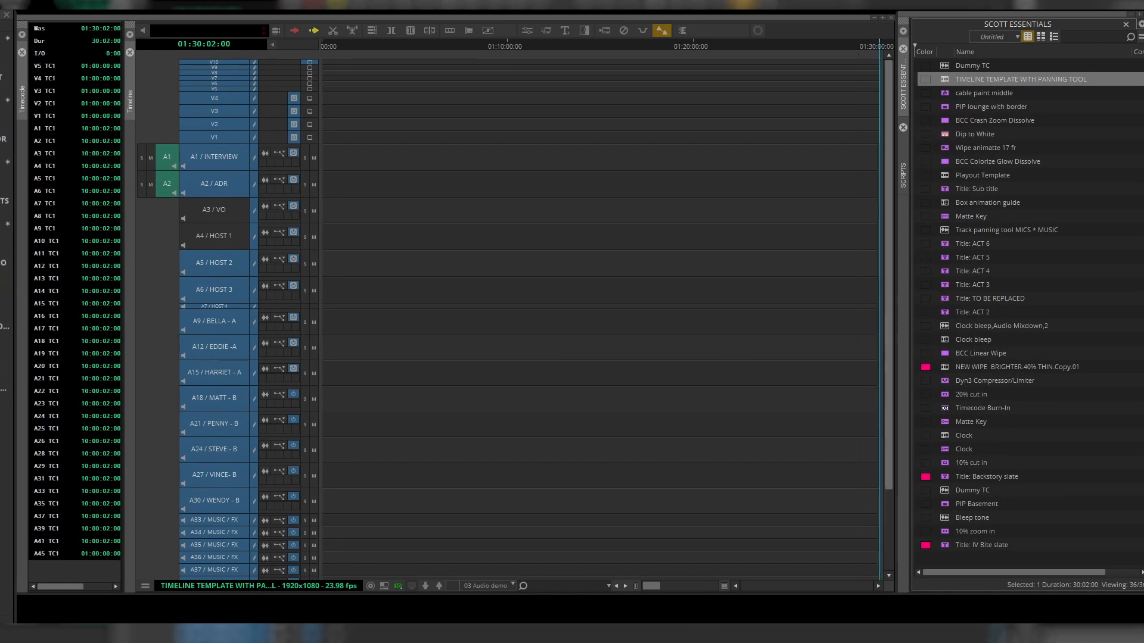
key(ctrl+bracketright)
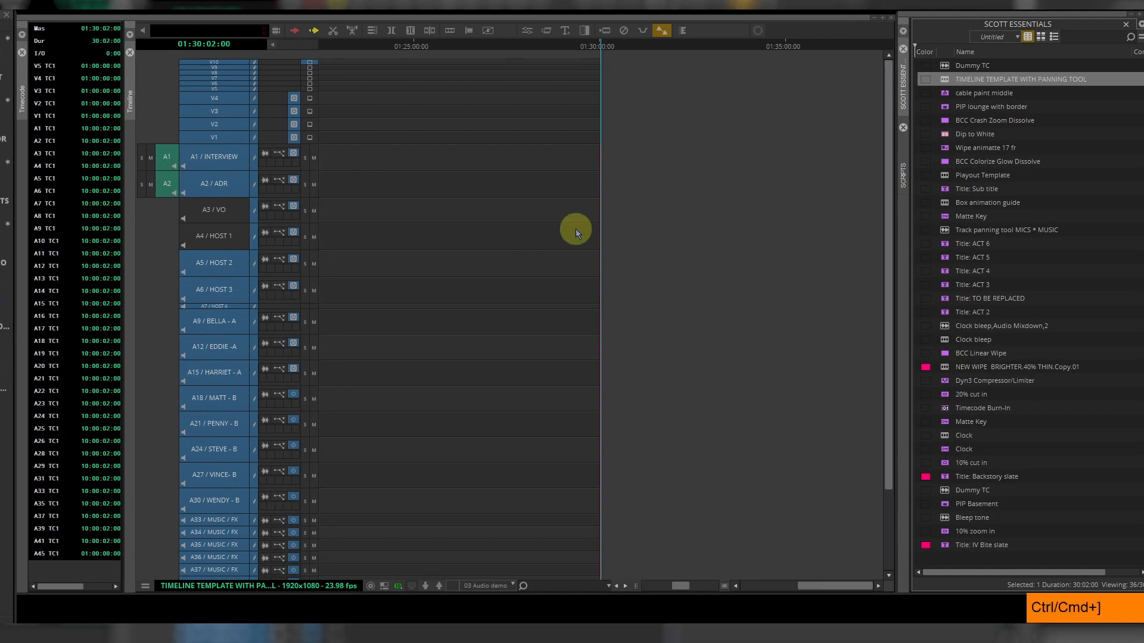
key(ctrl+bracketright)
key(ctrl+bracketright)
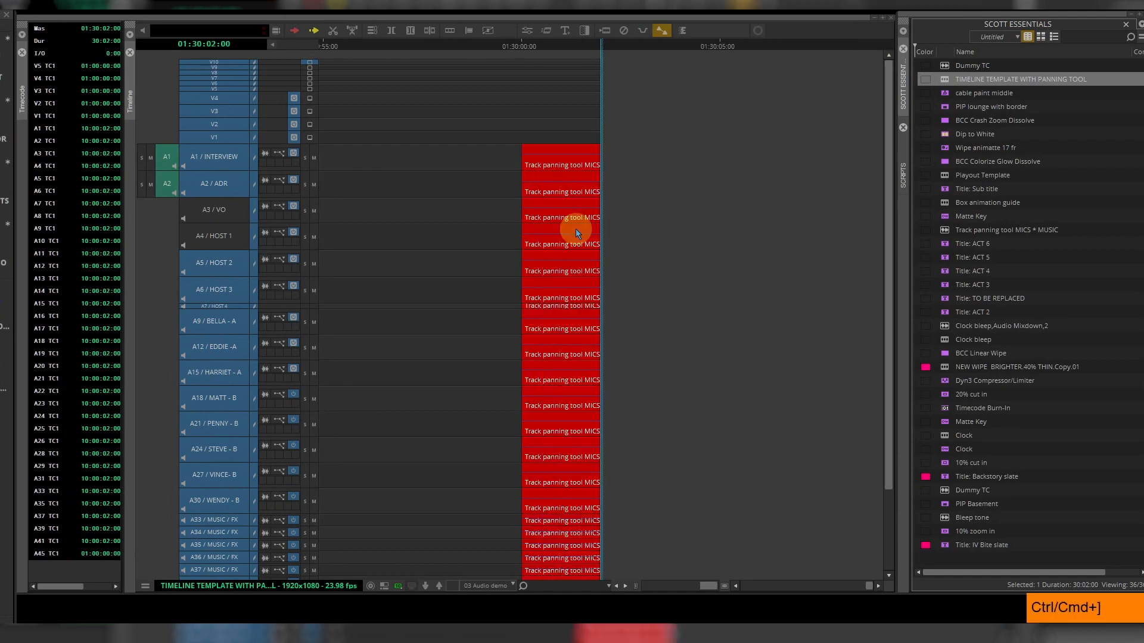
click(499, 47)
scroll(523, 266, down, 3)
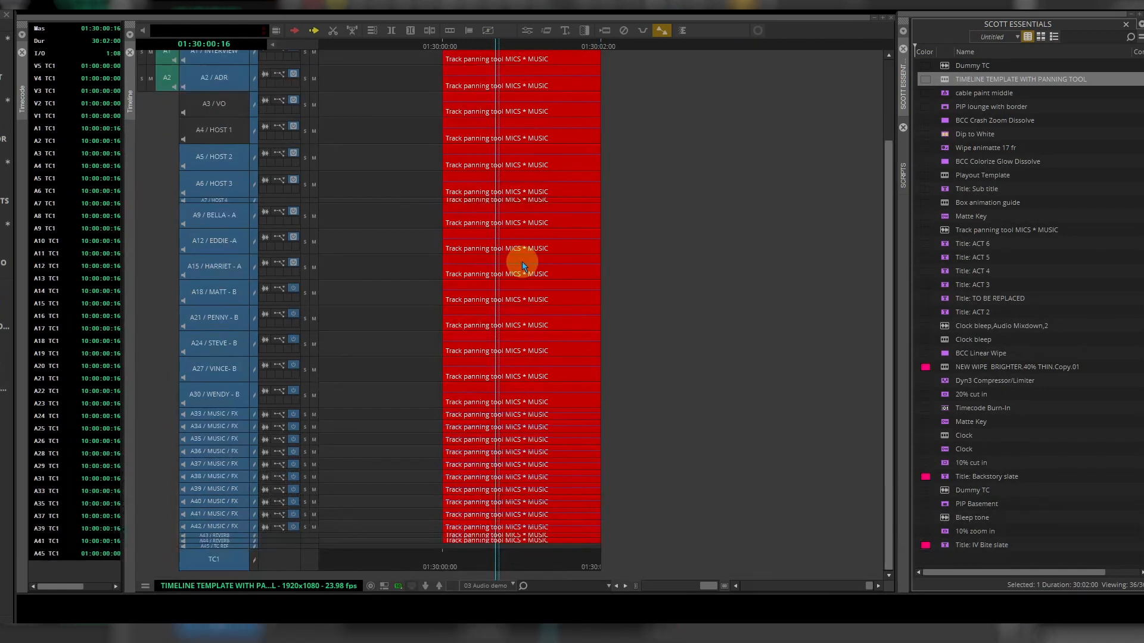
scroll(523, 262, up, 3)
scroll(519, 271, down, 2)
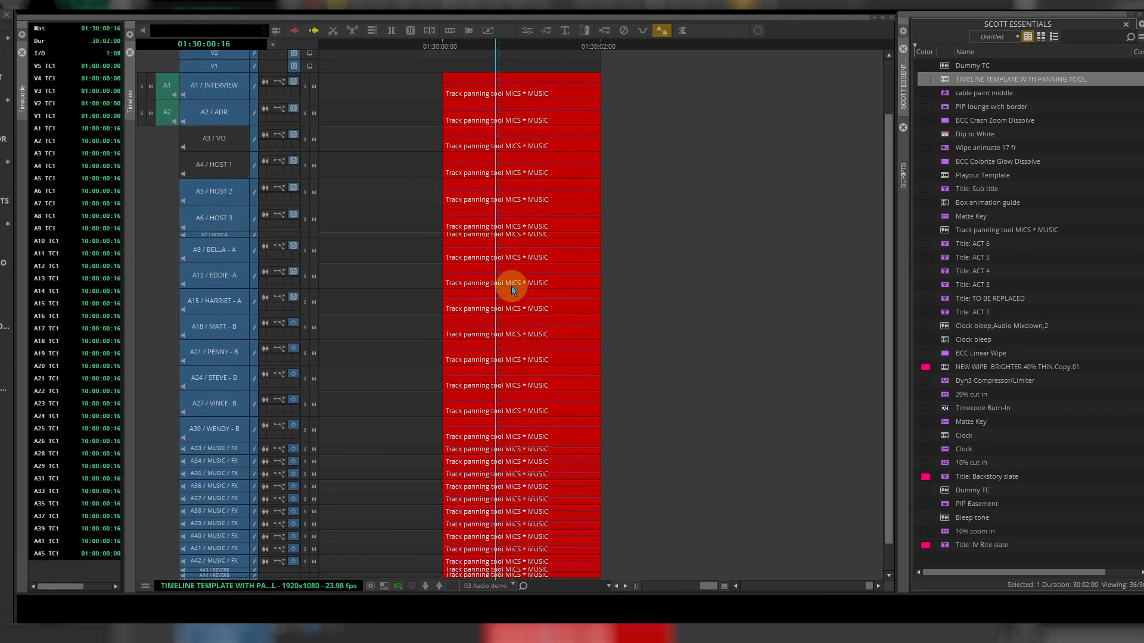
scroll(518, 322, up, 2)
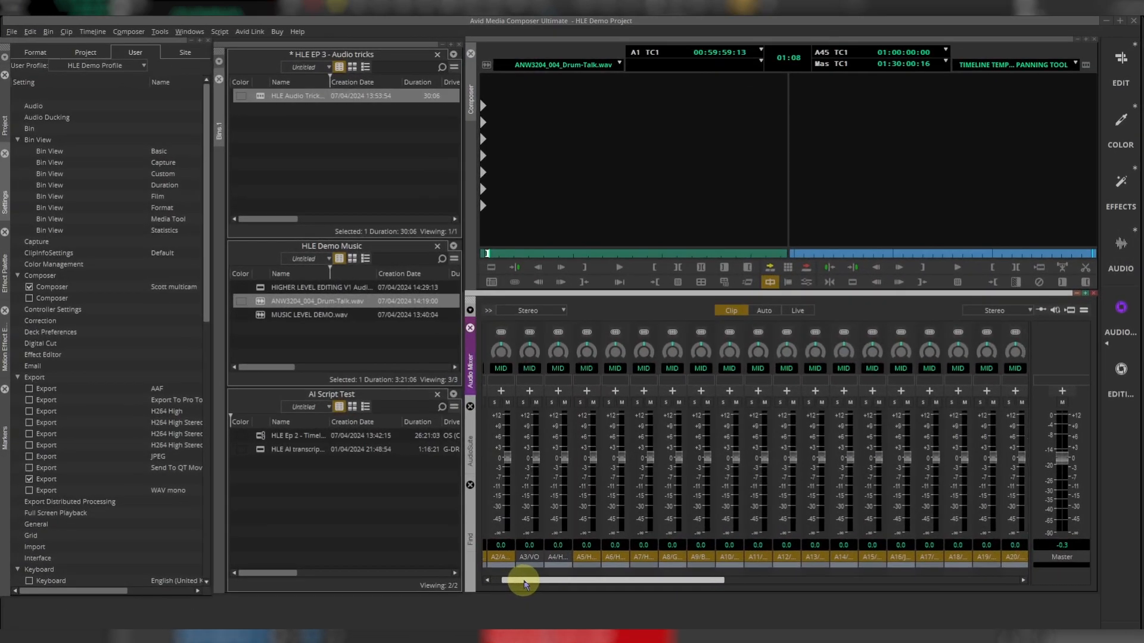
Examine the template's mixer pan settings across its tracks, from the mic tracks to the music and effects tracks
drag(531, 583, 741, 593)
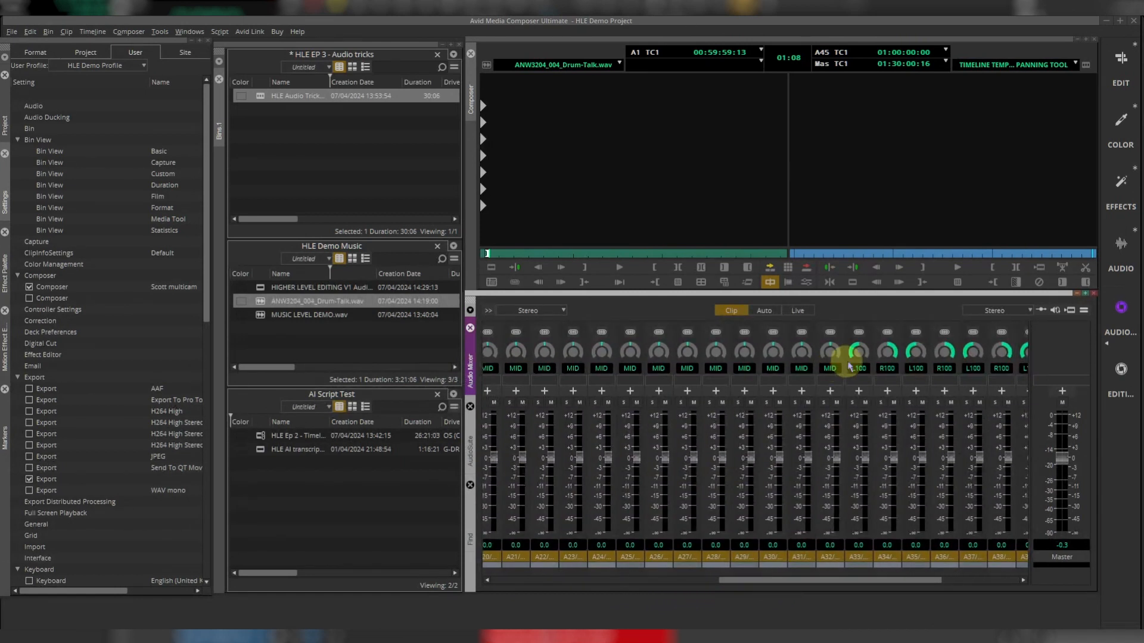
drag(843, 583, 932, 588)
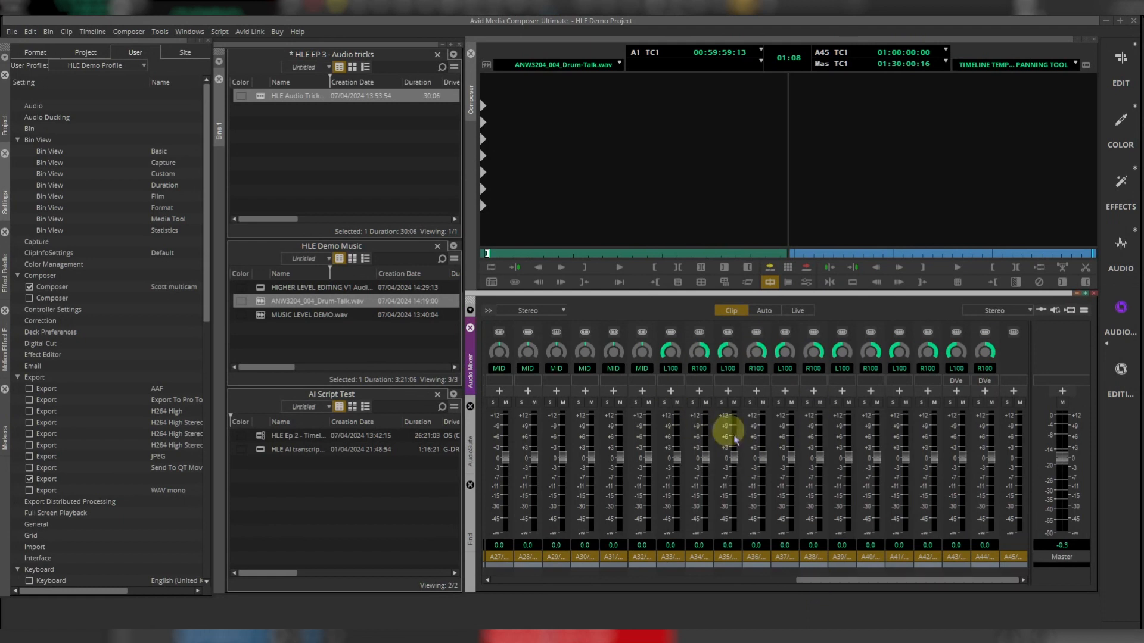
drag(855, 582, 380, 159)
Reload the HLE Audio Tricks demo sequence for editing, and load TIMELINE TEMPLATE WITH PANNING TOOL as the source
click(379, 159)
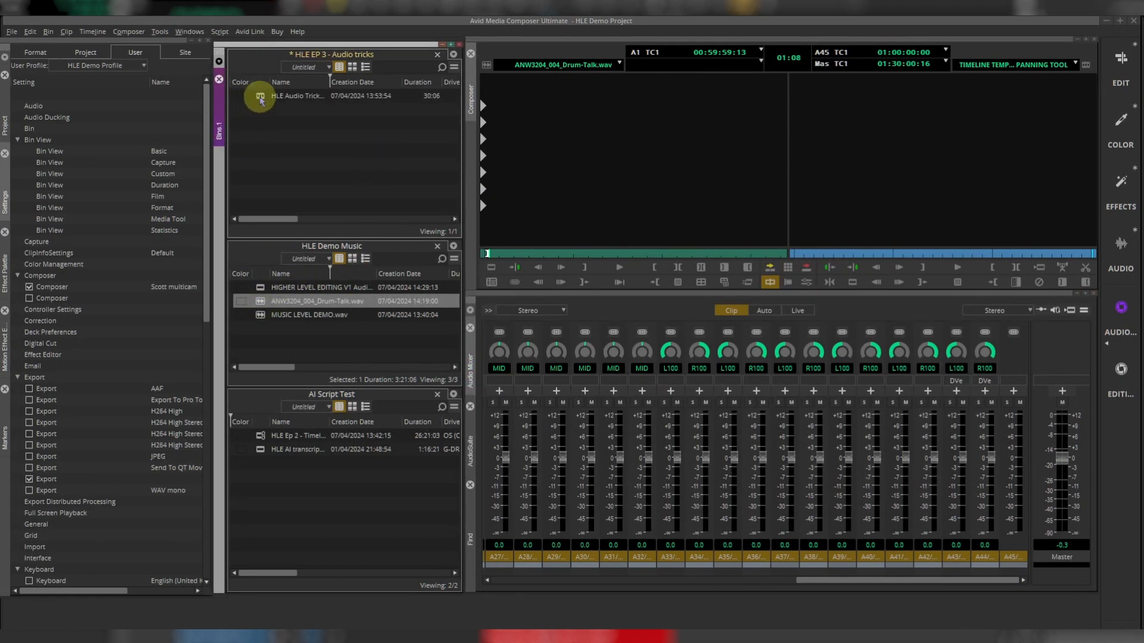
double_click(261, 97)
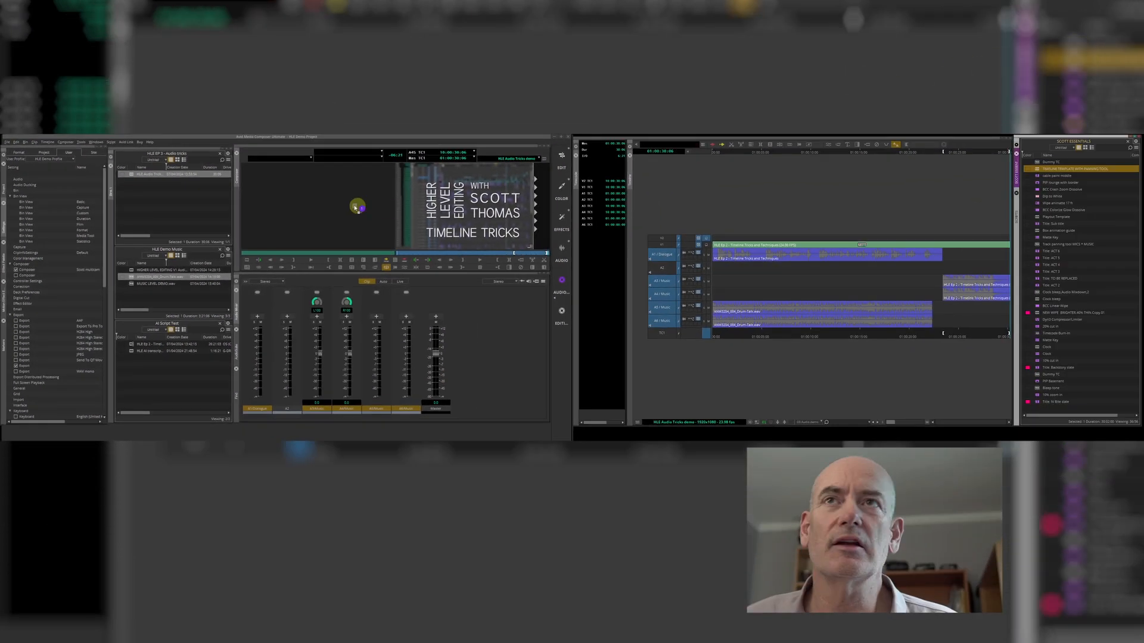
click(285, 216)
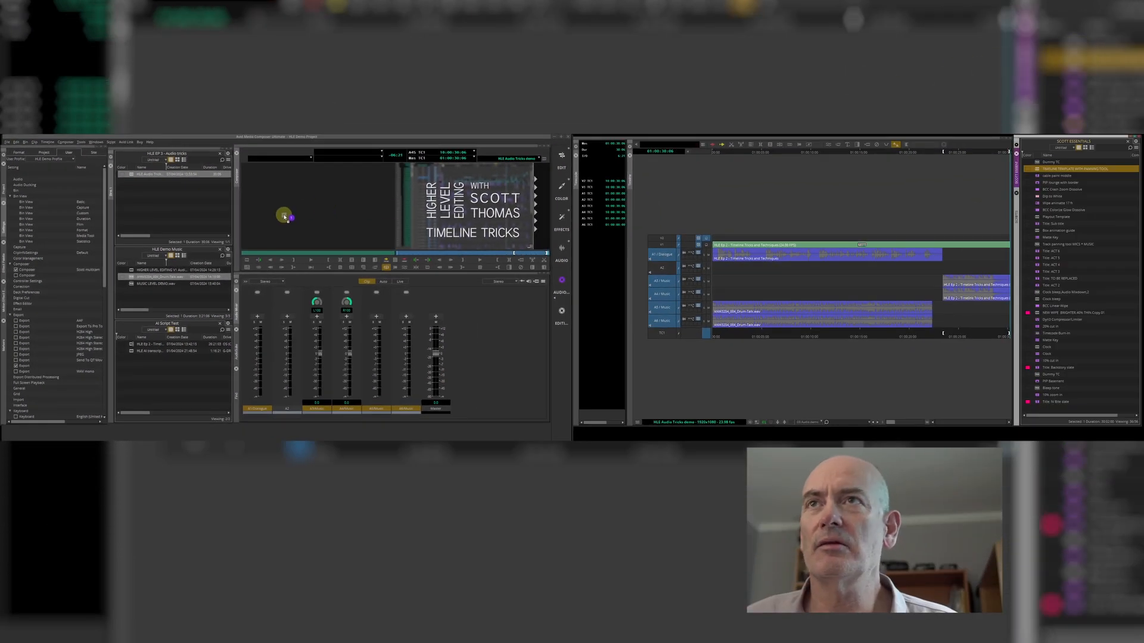
drag(285, 216, 285, 216)
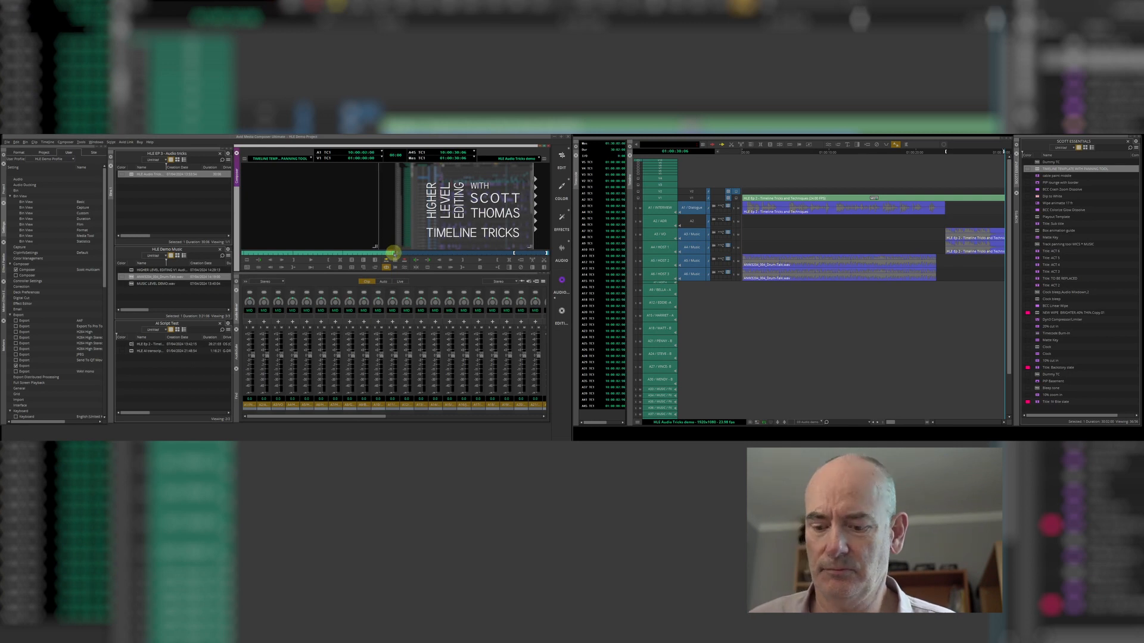
Show the template's source timeline, mark an in point at the start of the red track panning clips, and set an out point
key(Escape)
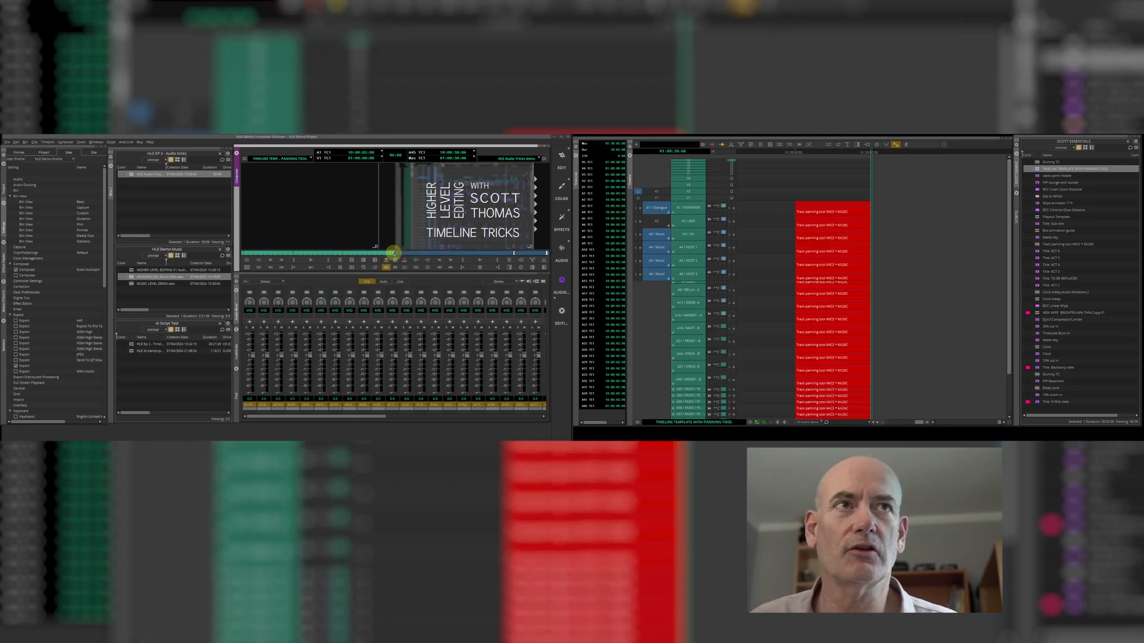
click(796, 153)
key(i)
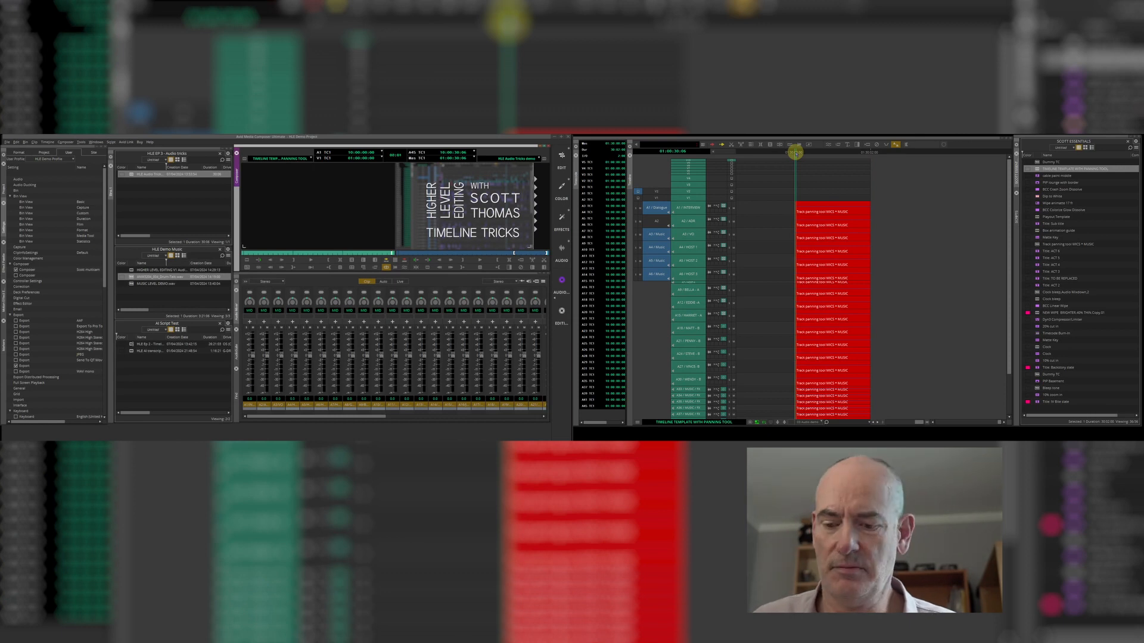
drag(796, 153, 945, 156)
key(o)
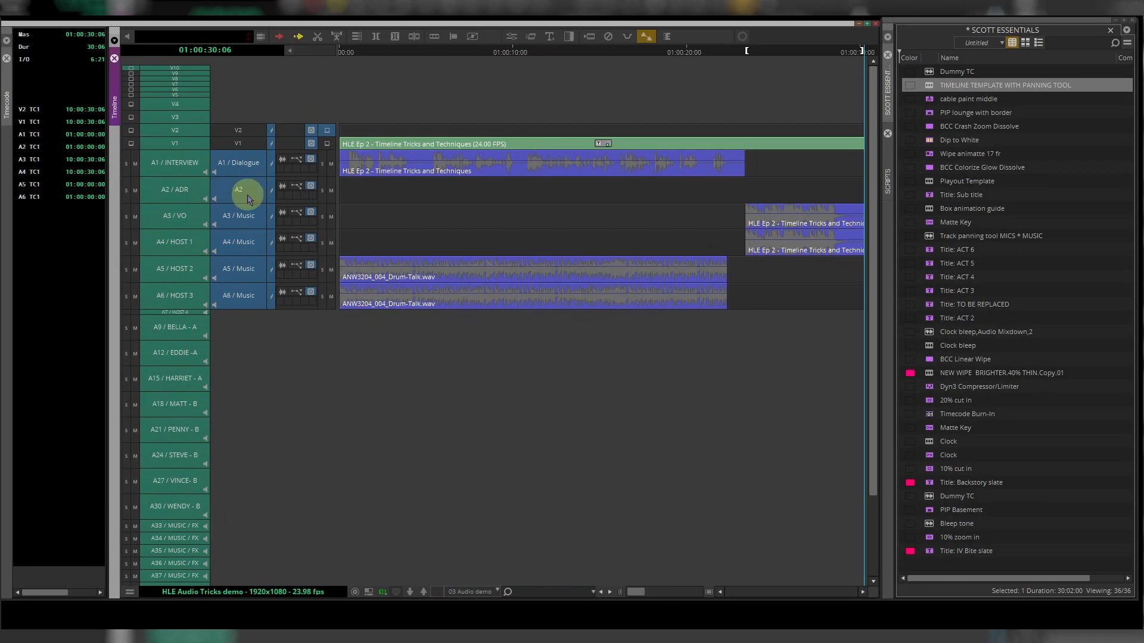
Patch source tracks A33 to A36 to record tracks A3 to A6 and overwrite the template's red panning clips at the sequence end
scroll(215, 388, down, 1)
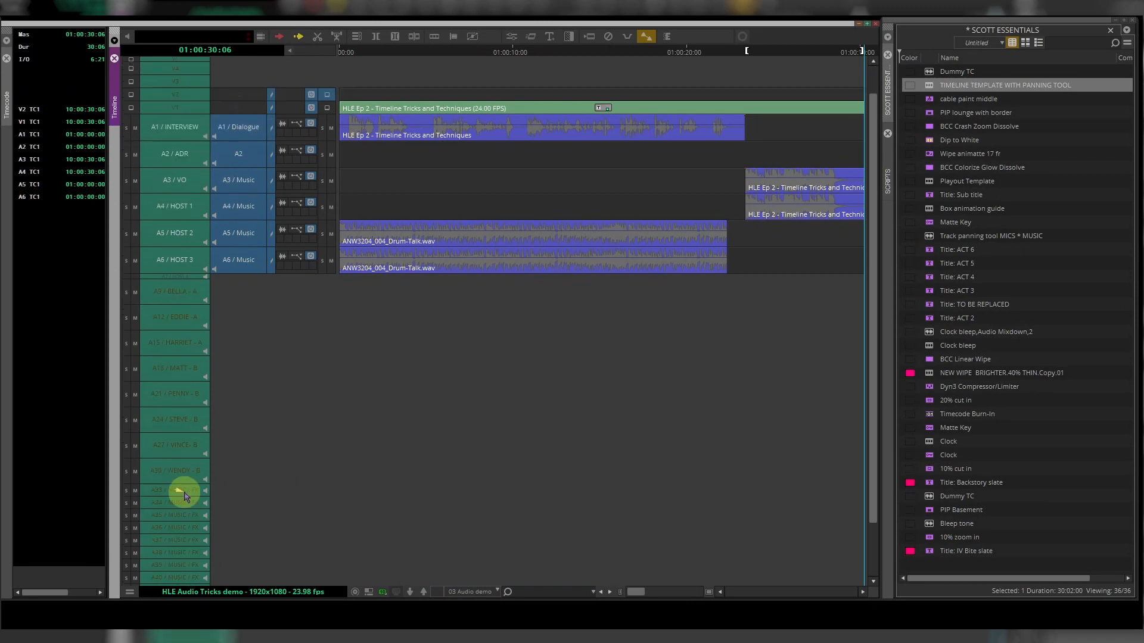
drag(184, 490, 245, 186)
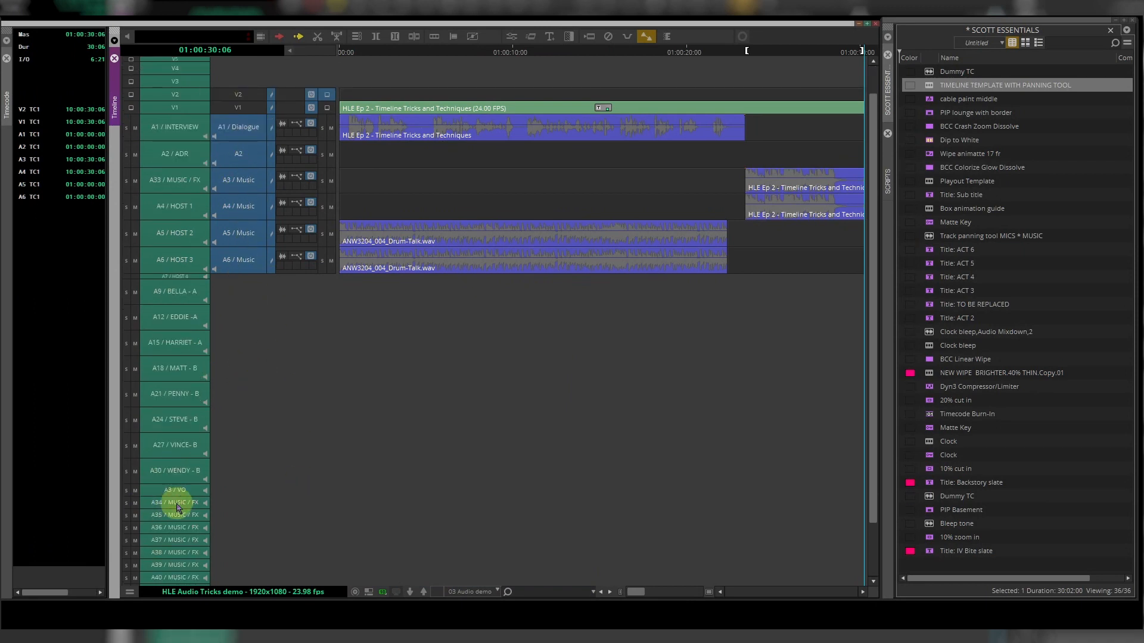
drag(177, 508, 244, 206)
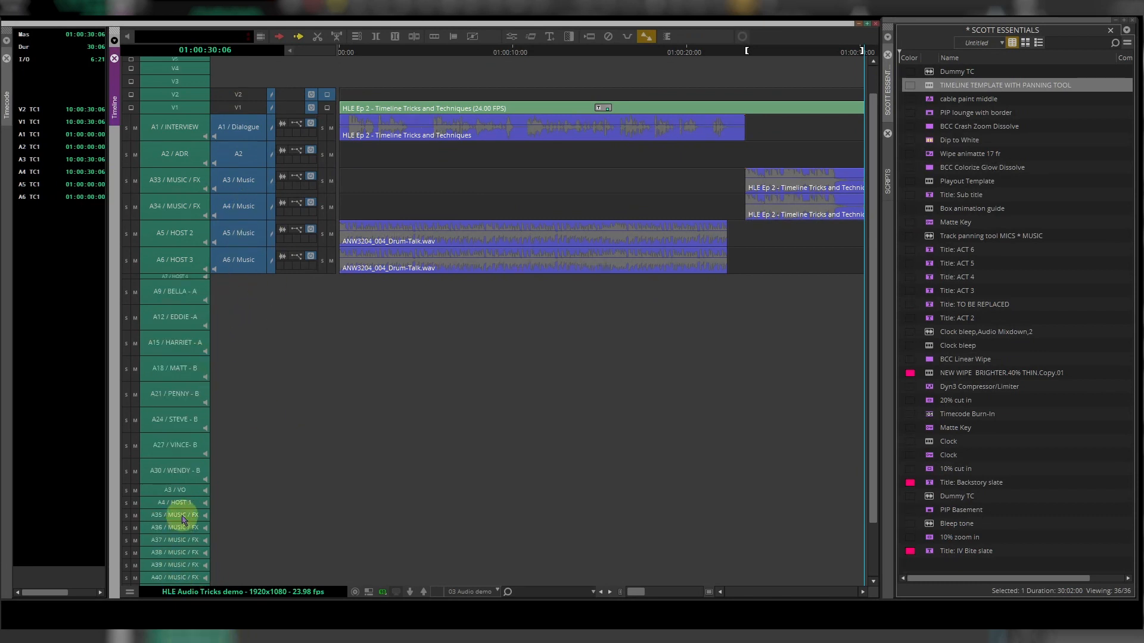
drag(183, 519, 236, 235)
drag(182, 533, 235, 265)
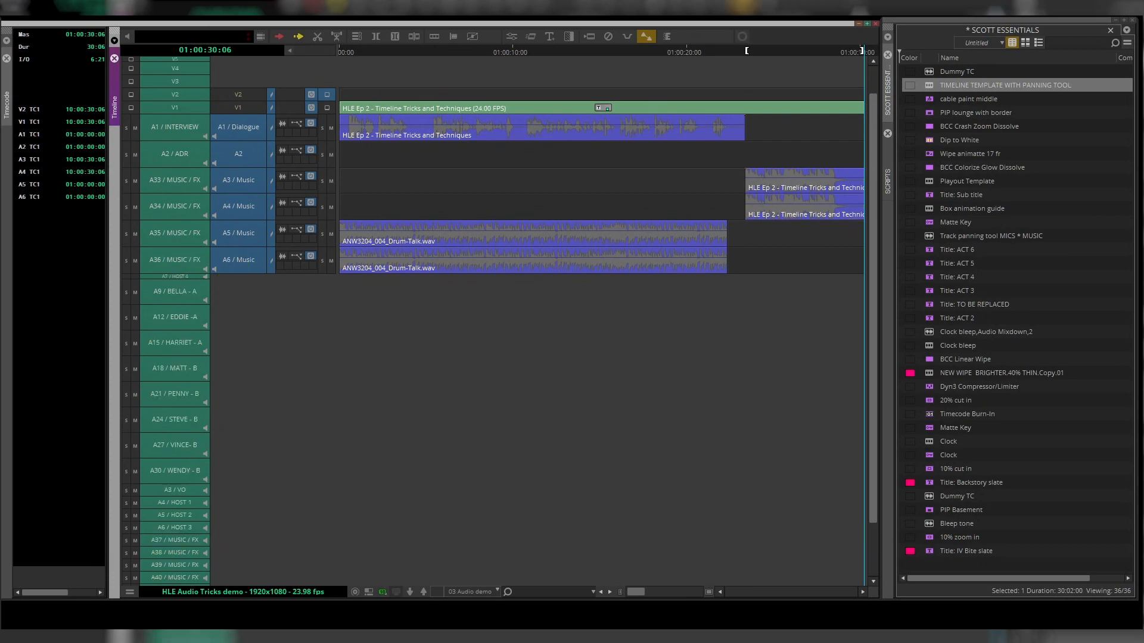
key(b)
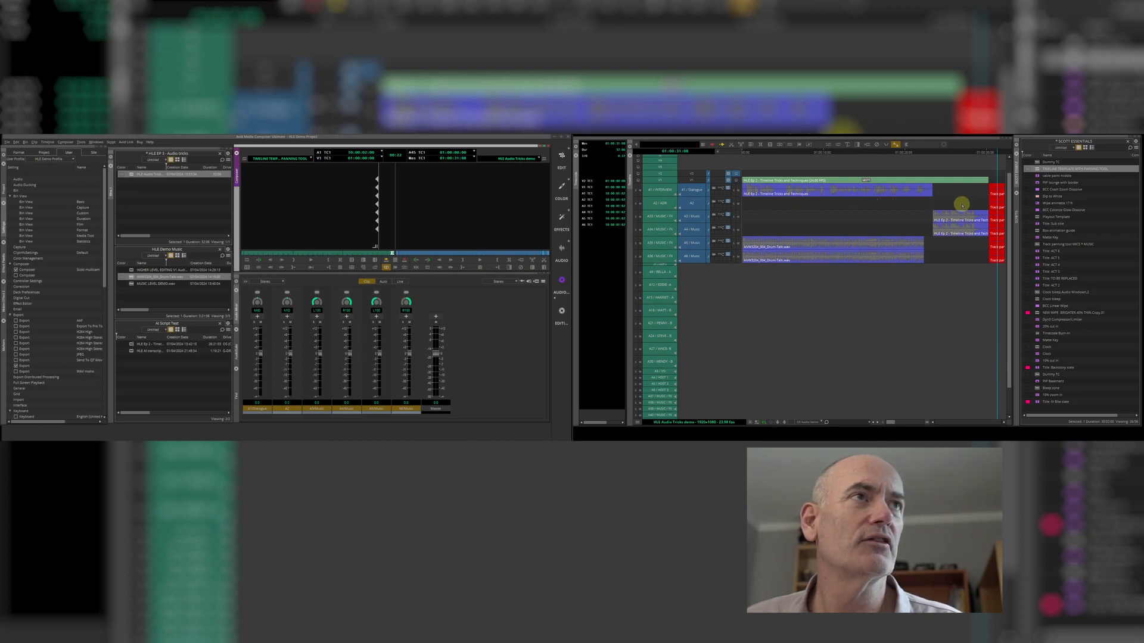
Reset the pans of the A5/A6 drum music and the A3/A4 music to centre, and check them along the timeline
click(825, 152)
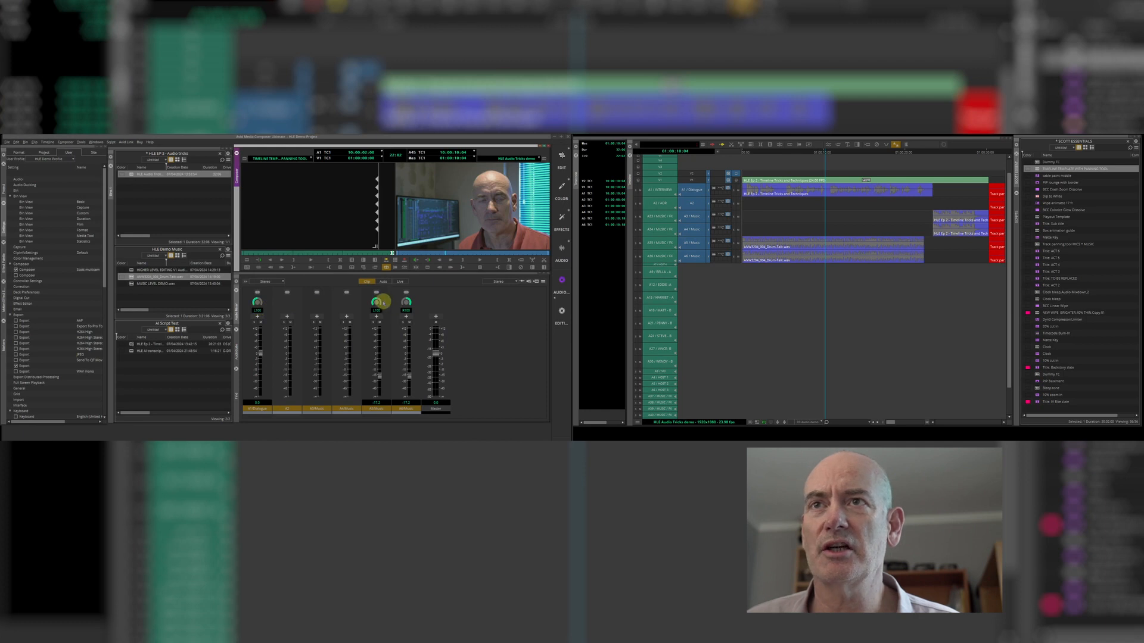
alt+click(376, 302)
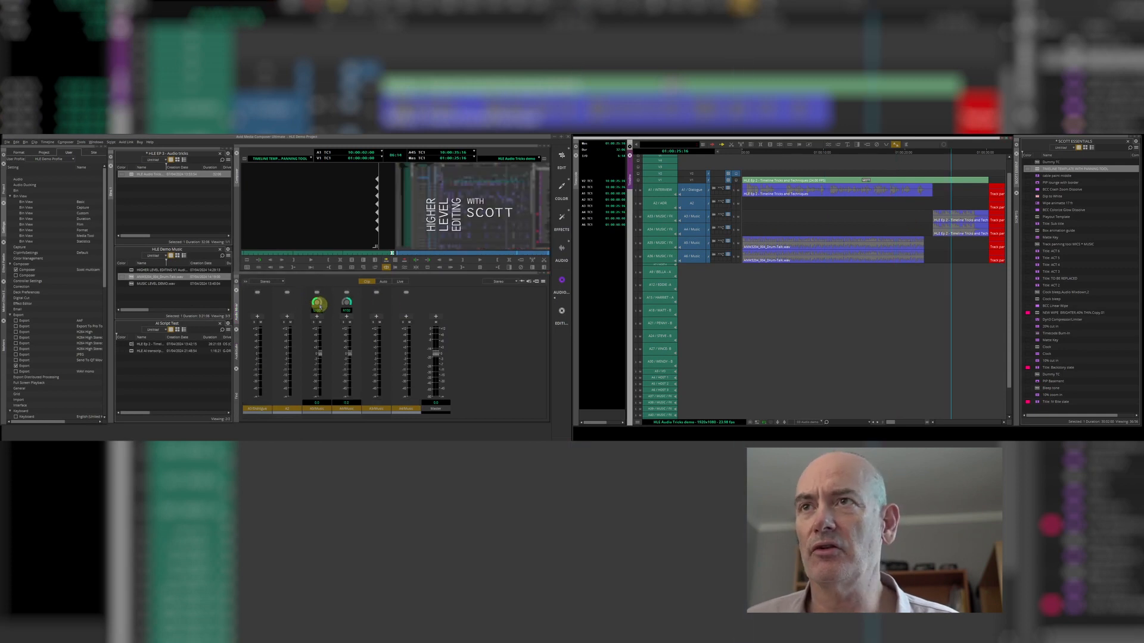
alt+click(319, 303)
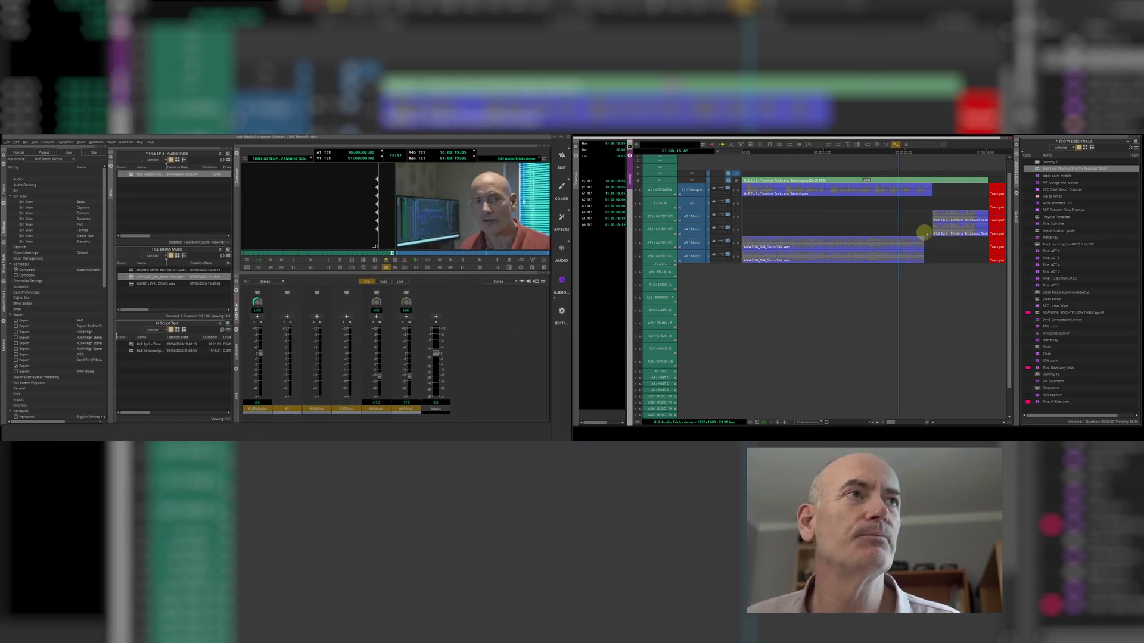
click(834, 216)
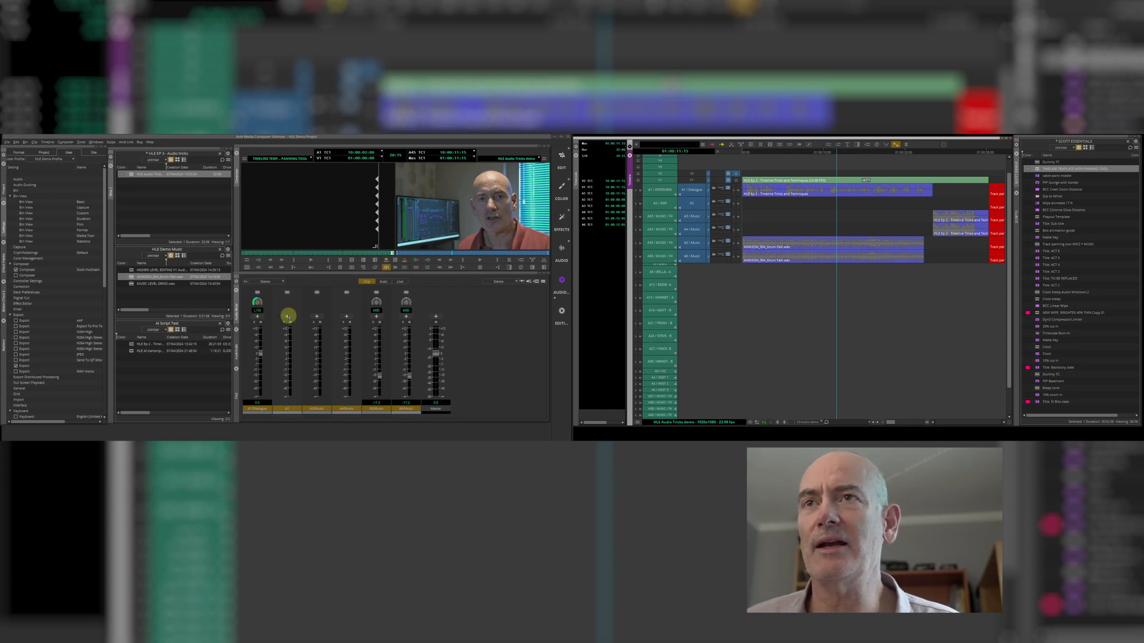
click(966, 210)
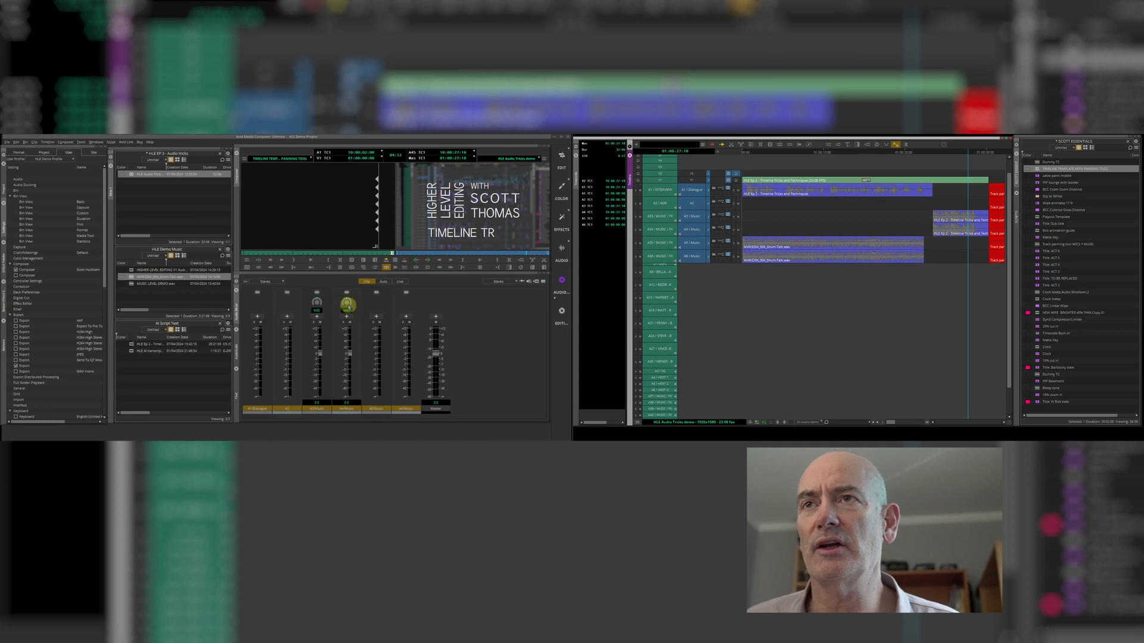
click(879, 258)
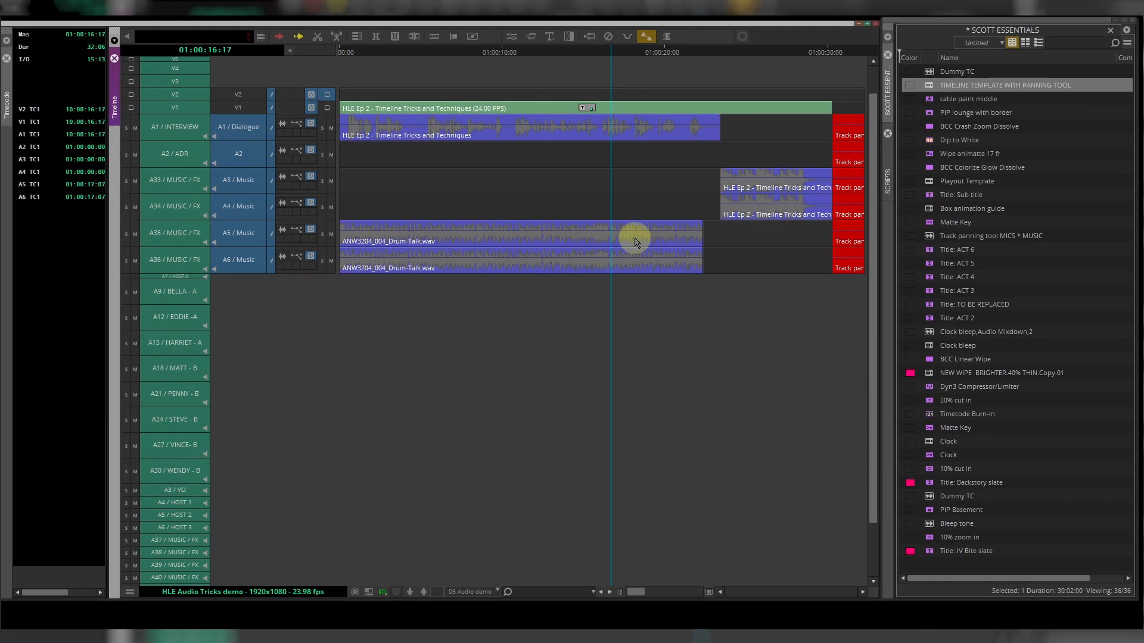
Mark a range from within the drum music to the red track panning clips at the end of the sequence
click(890, 246)
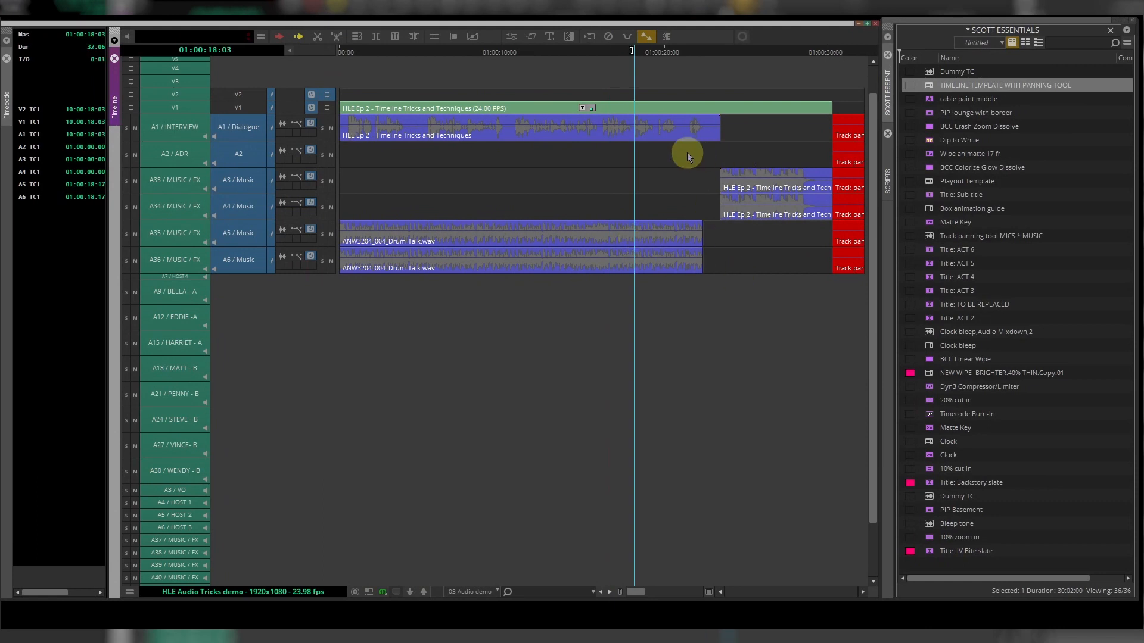
click(854, 51)
key(o)
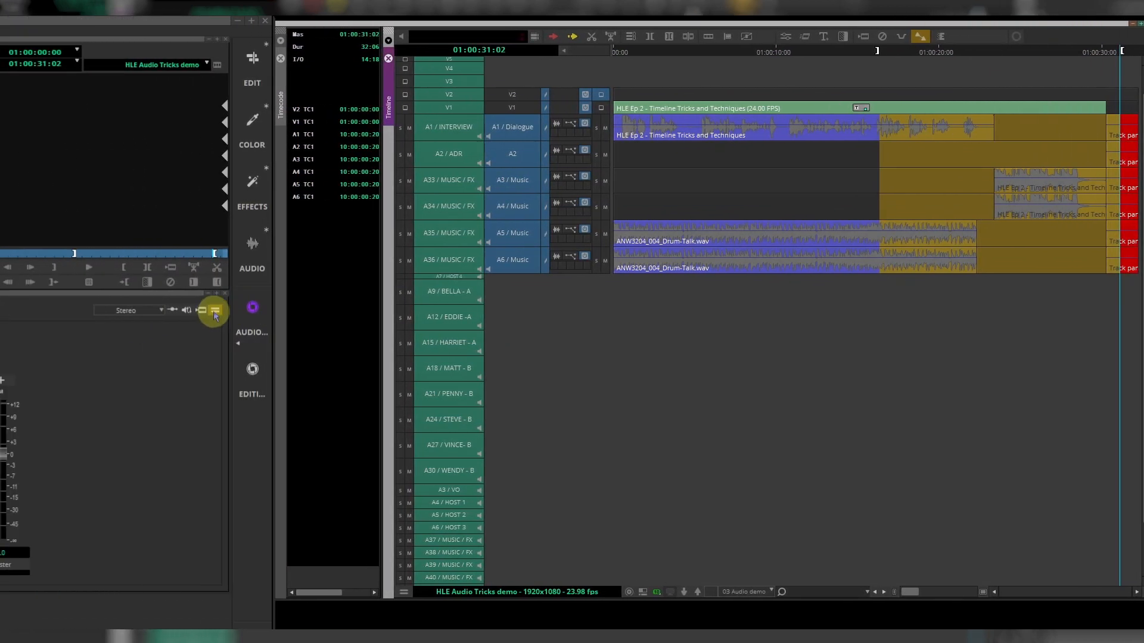
Apply the panning clips' pan values across the marked range with Set Pan On Track - In/Out, and check the music pans
click(215, 311)
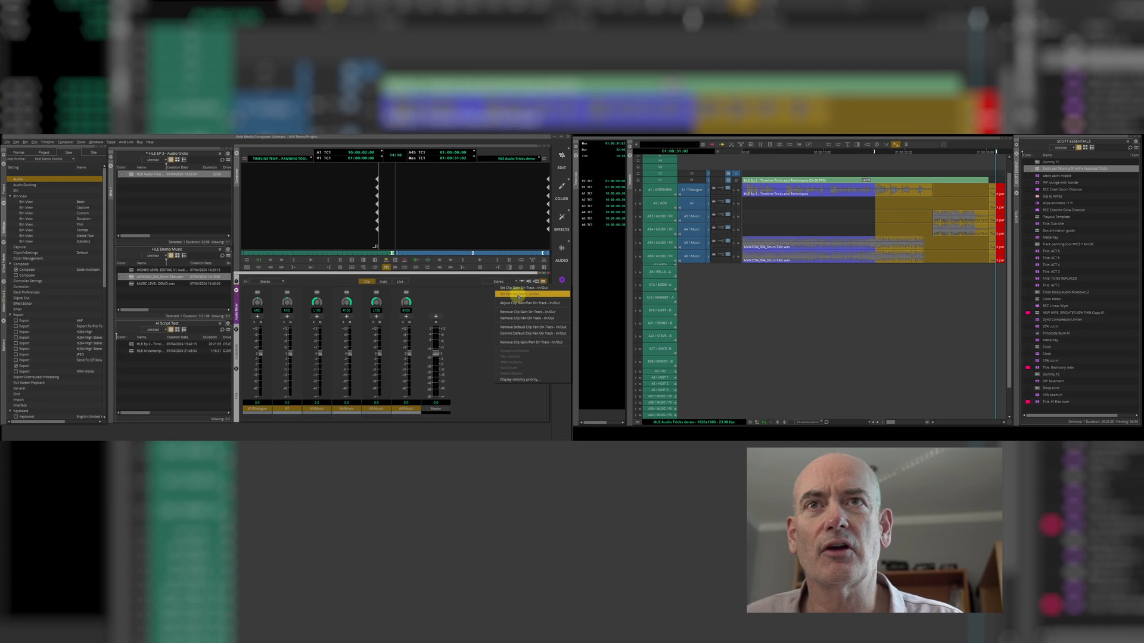
click(518, 294)
click(897, 252)
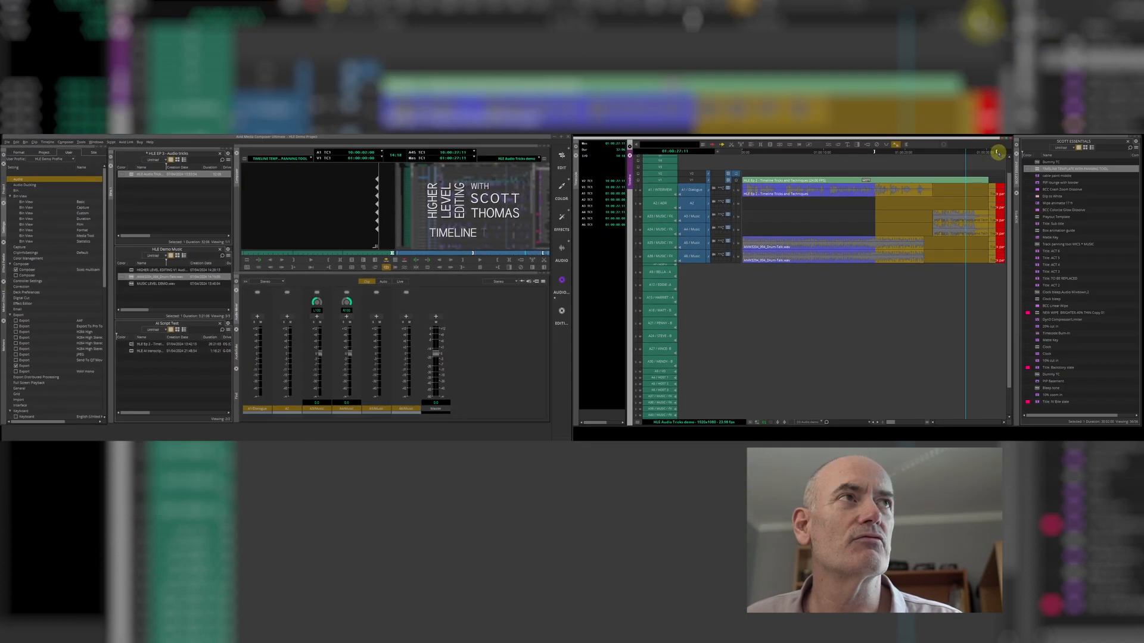
click(996, 153)
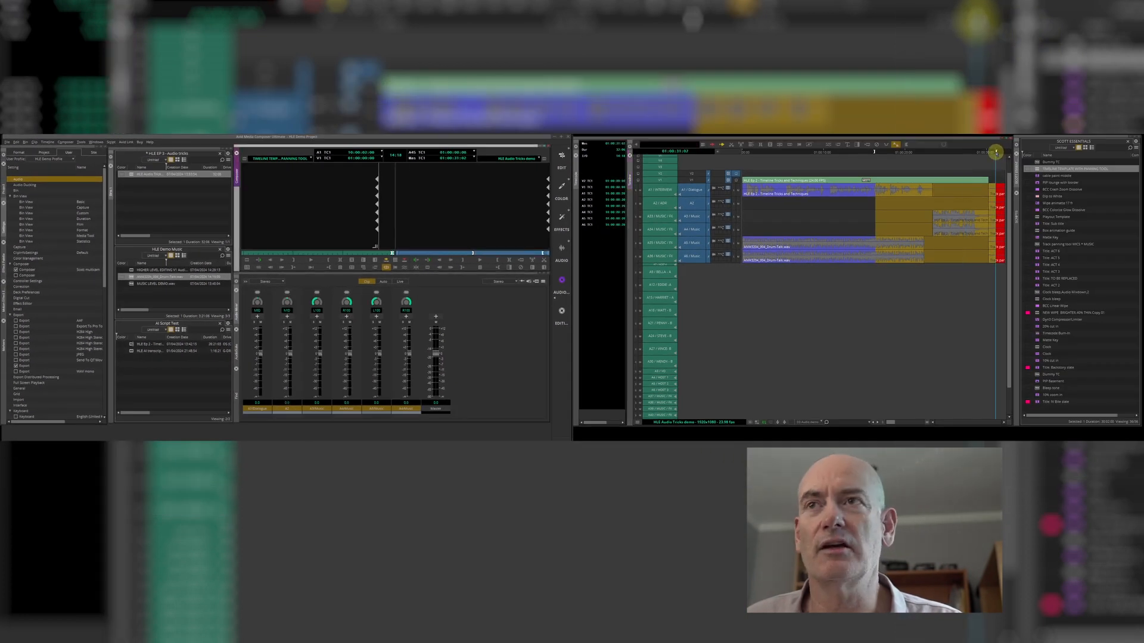
drag(979, 152, 952, 168)
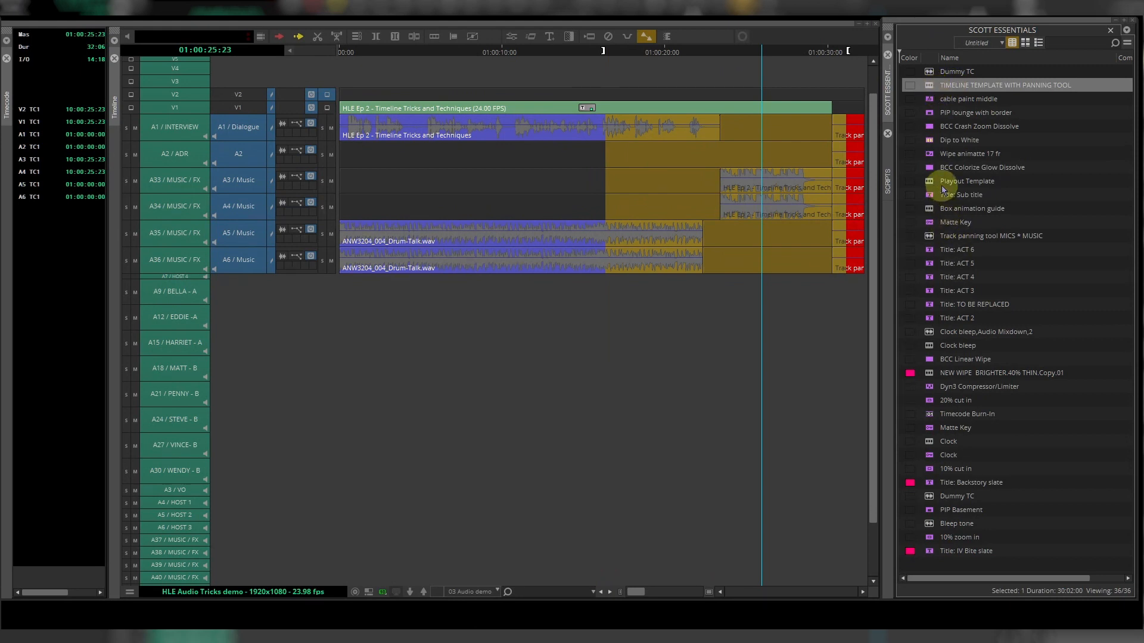
Load Track panning tool MICS * MUSIC, mark an out point near its start, and examine its mixer pan settings through A44
double_click(931, 237)
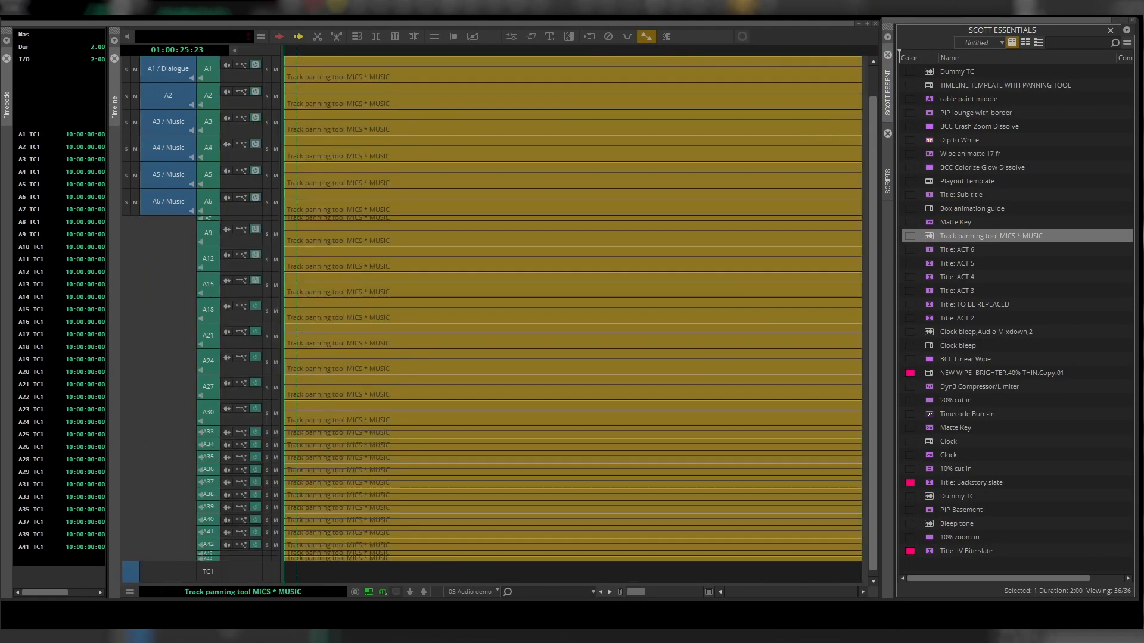
click(368, 302)
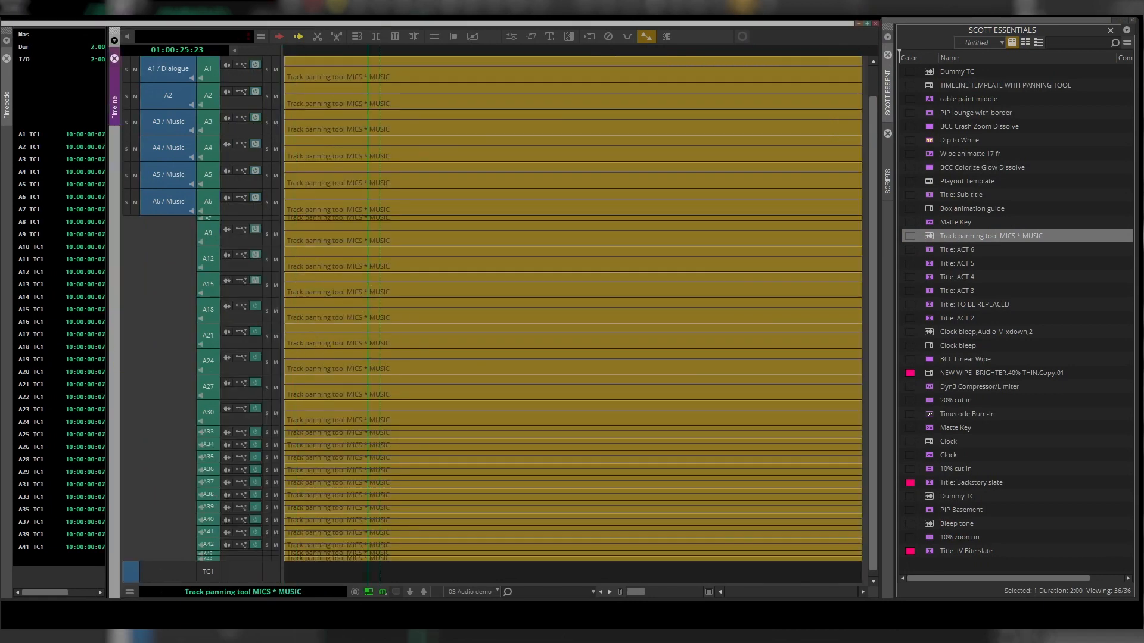
key(o)
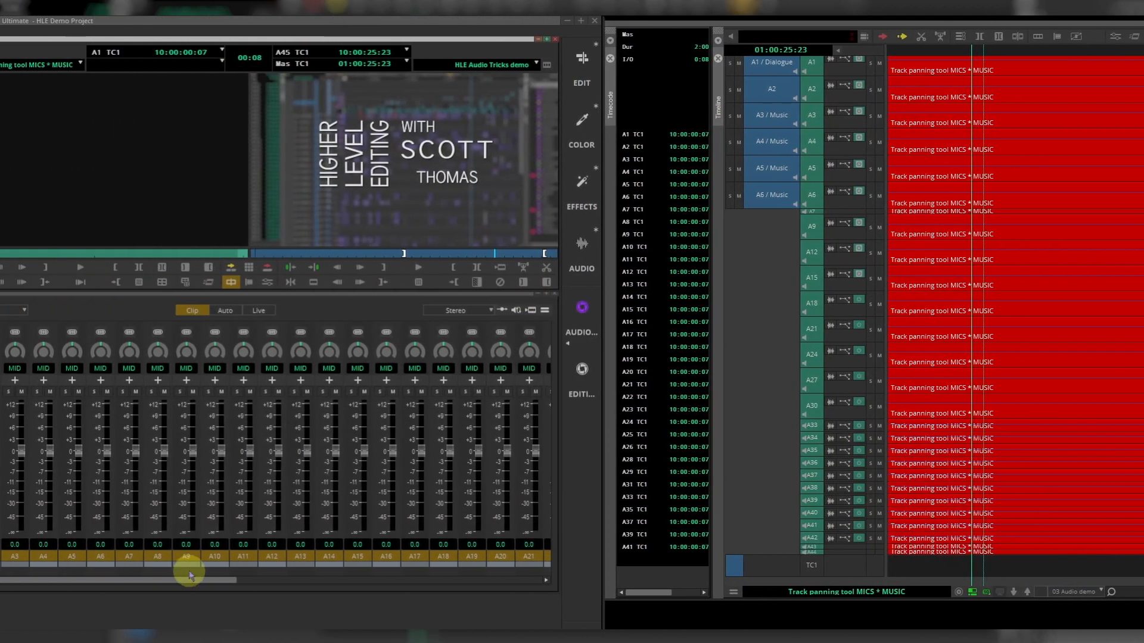
drag(189, 581, 321, 596)
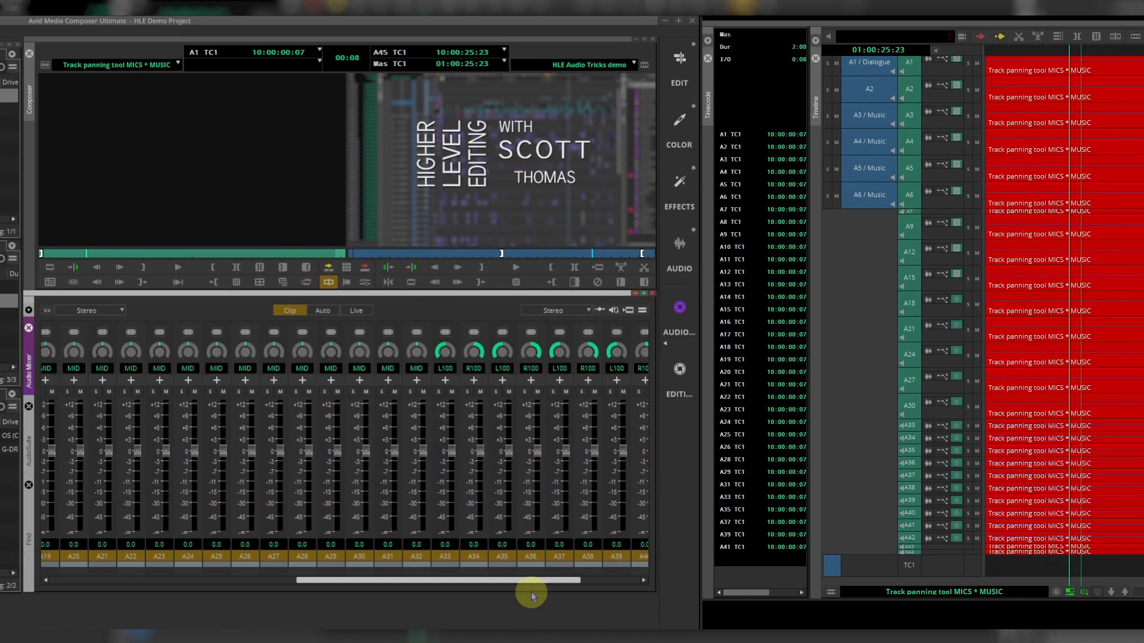
drag(532, 596, 234, 587)
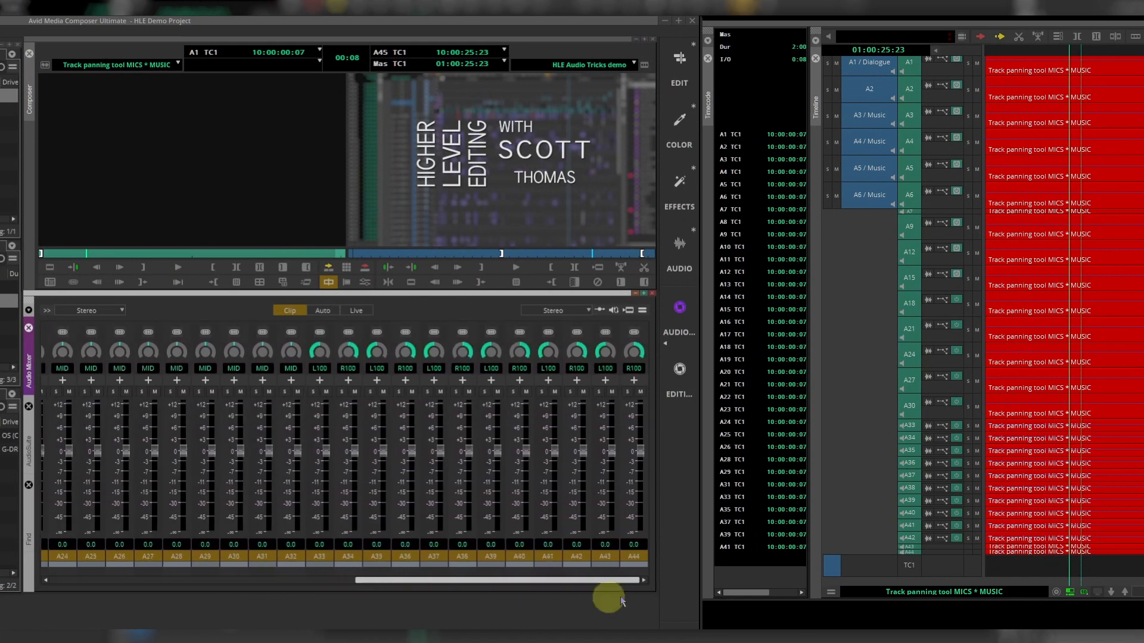
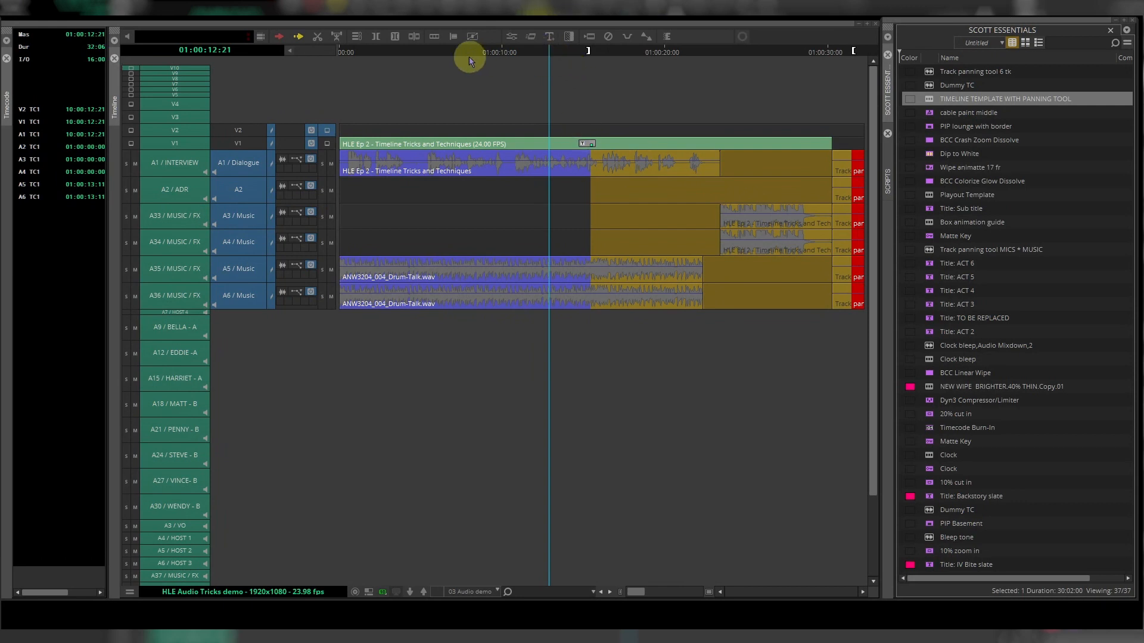
With only tracks A5 and A6 selected, add audio keyframes to the drum music at 01:00:07:01 and 01:00:08:08
click(454, 51)
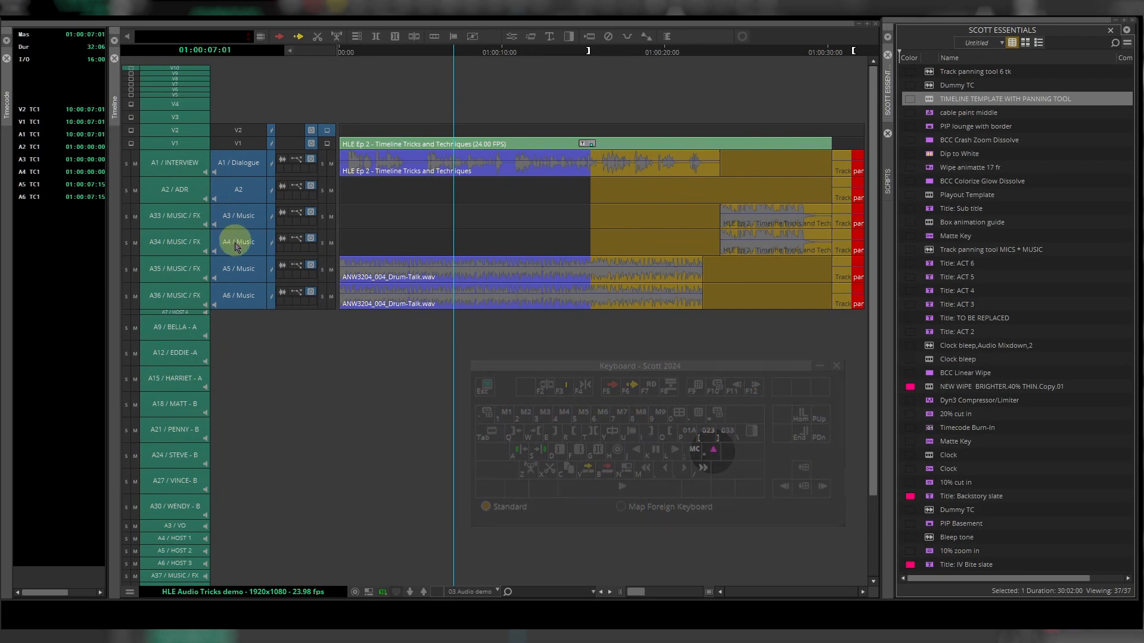
drag(237, 245, 238, 164)
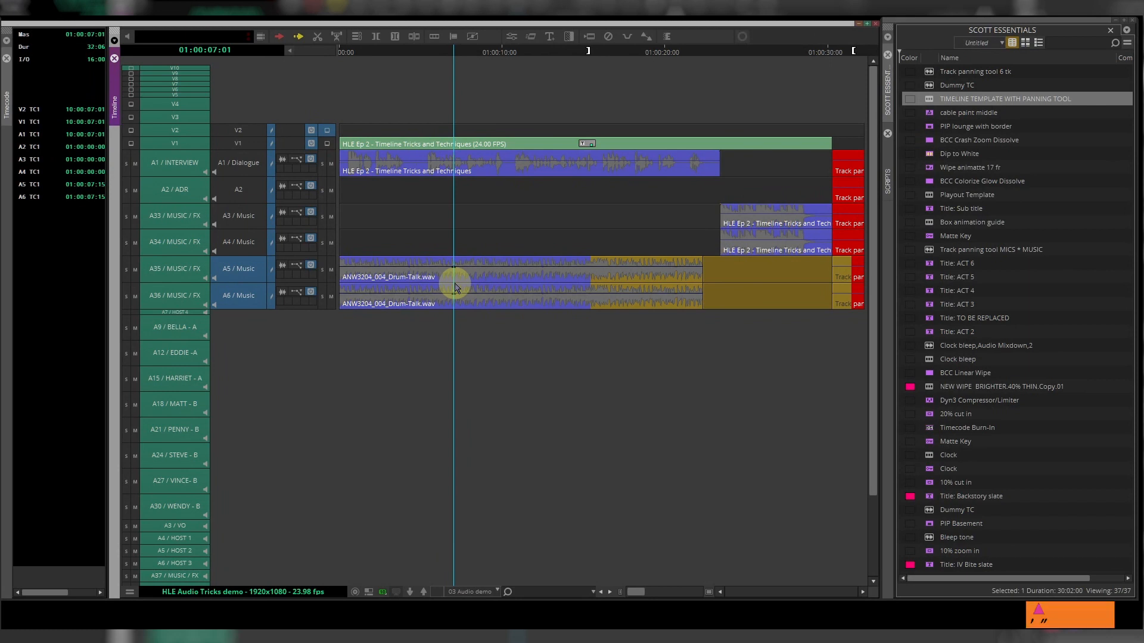
drag(454, 283, 476, 284)
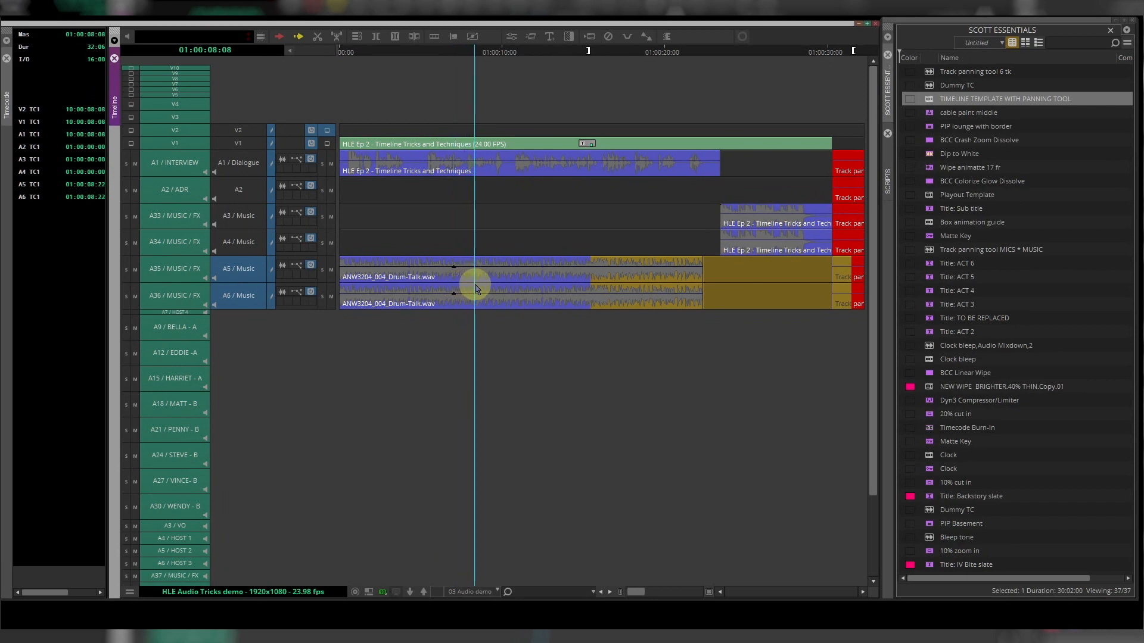
key(apostrophe)
Try to select the two drum music keyframes on track A5 without audio keyframe mode
click(456, 271)
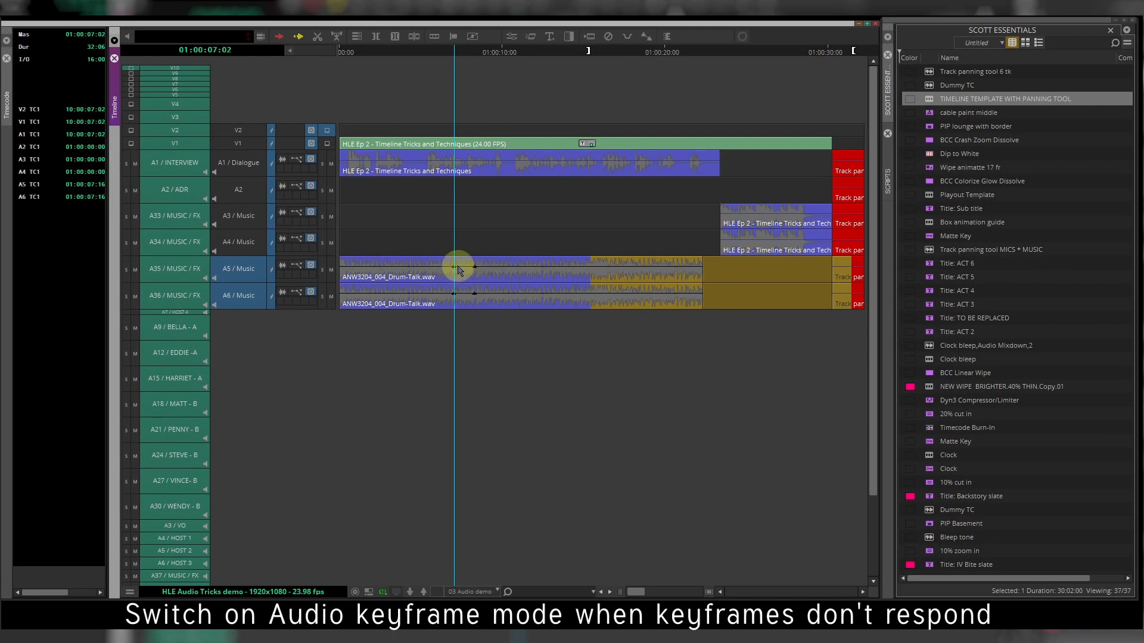
click(452, 270)
click(455, 272)
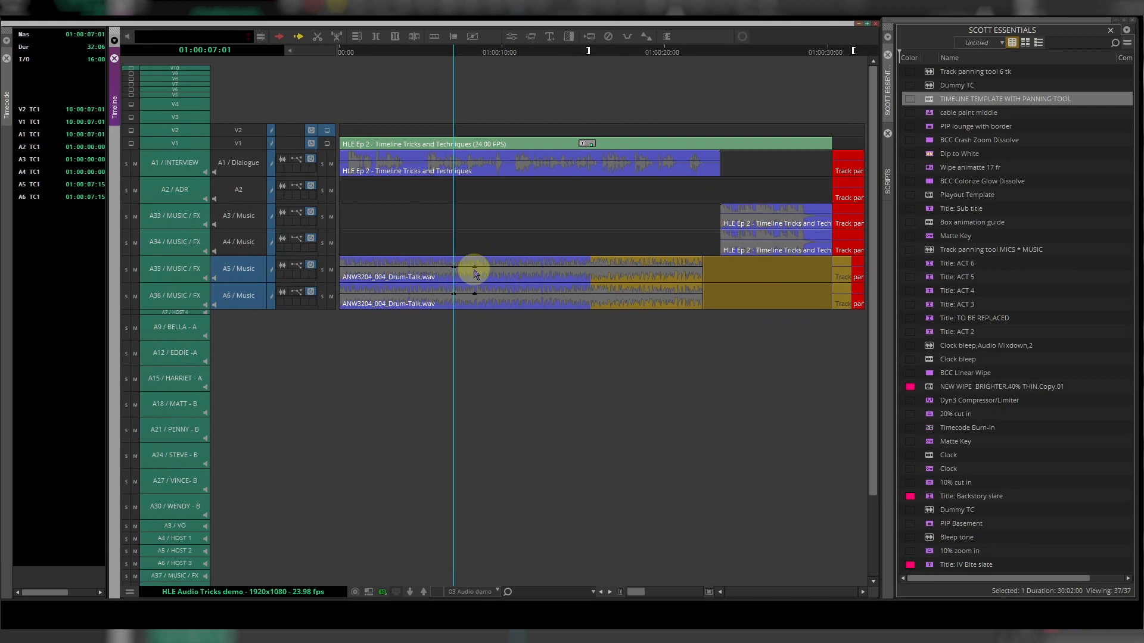
click(475, 271)
click(452, 270)
click(477, 273)
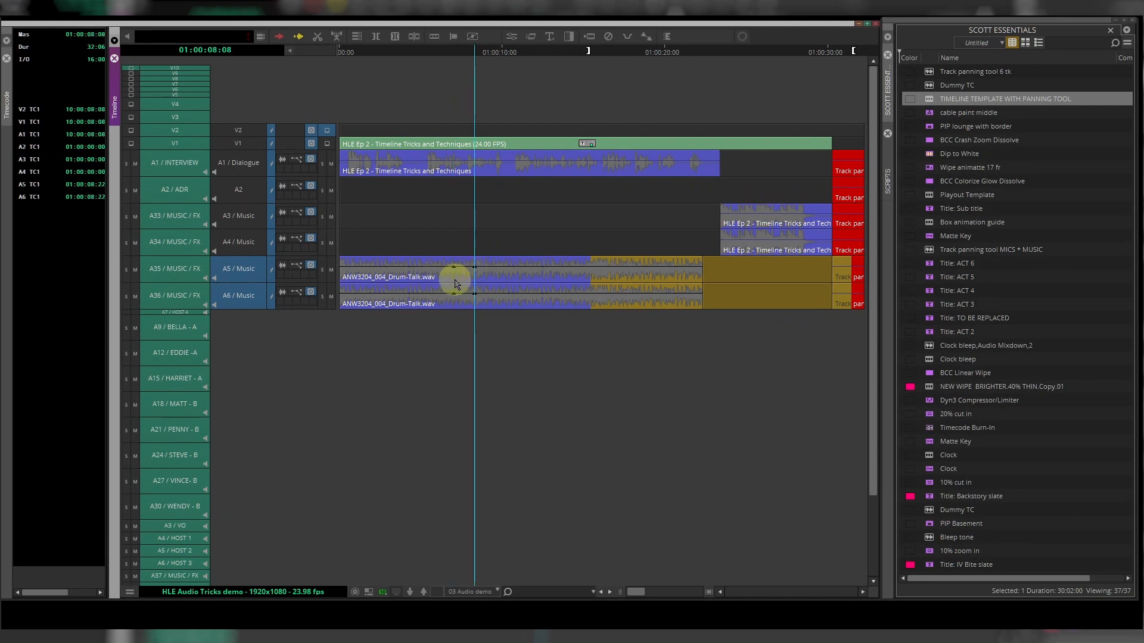
Turn on audio keyframe mode and select the drum music keyframes on tracks A5 and A6, then park the playhead before them
click(647, 36)
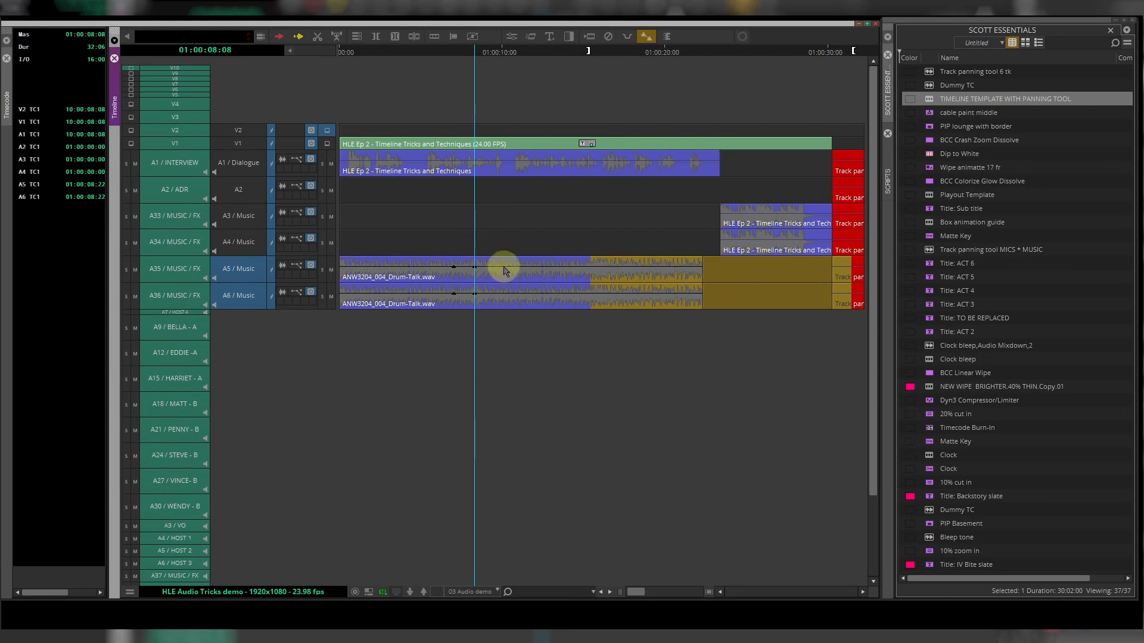
click(455, 271)
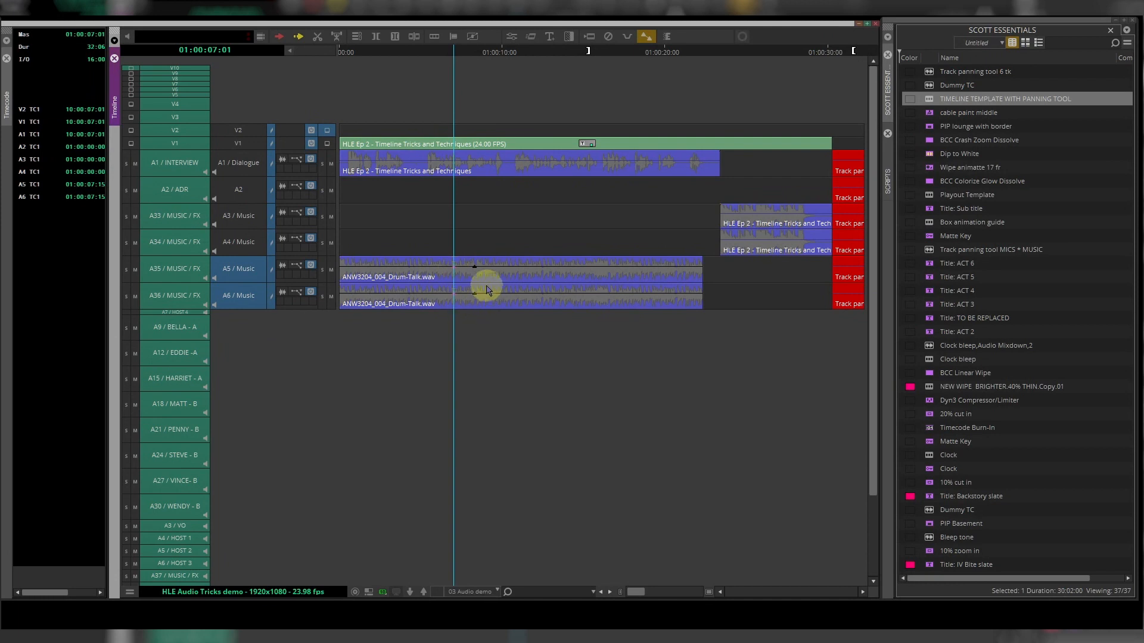
click(477, 270)
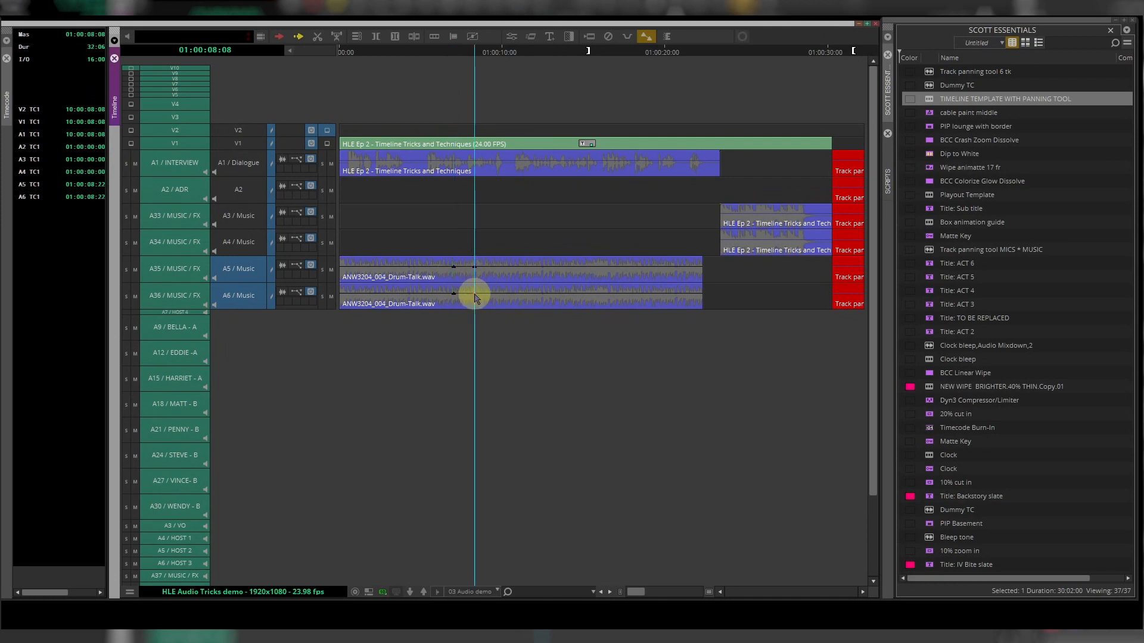
click(453, 265)
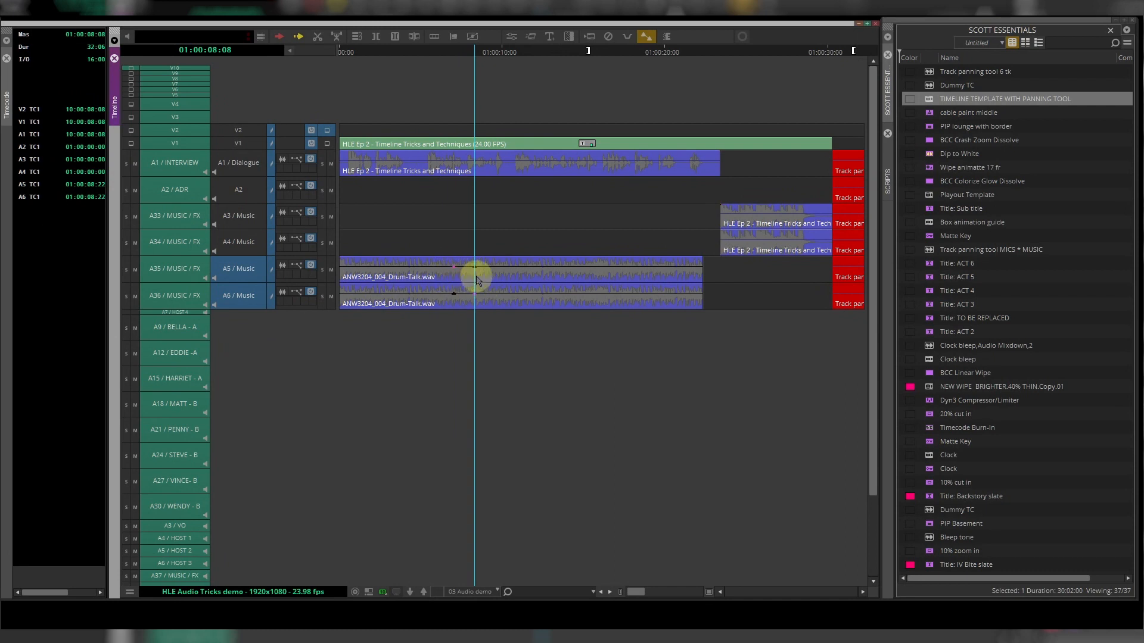
click(454, 293)
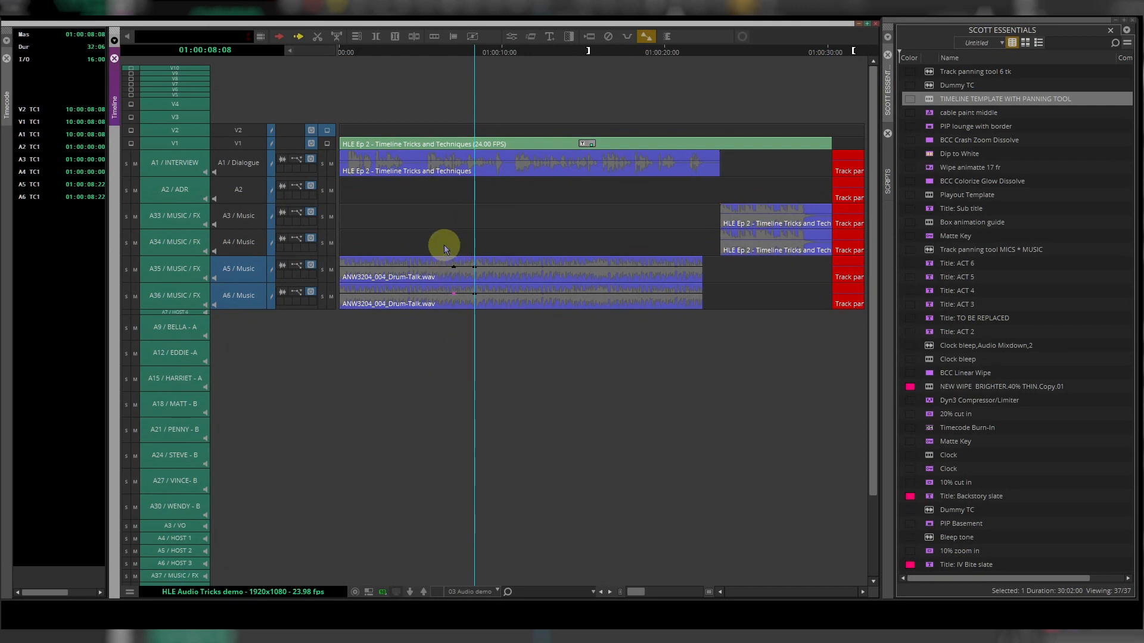
click(438, 205)
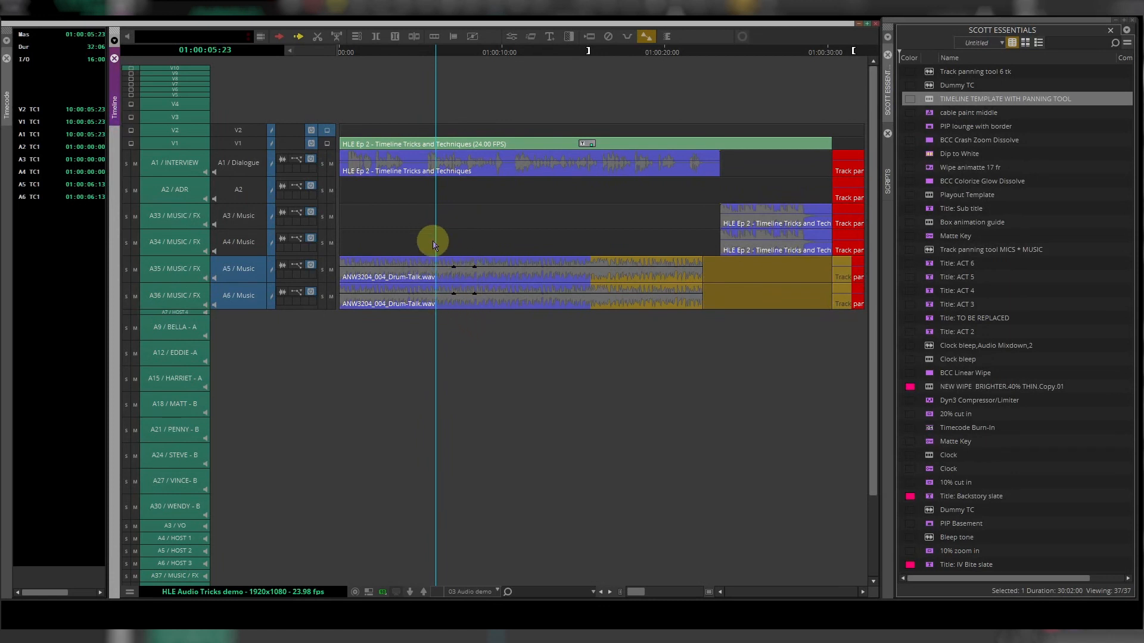
Practise selecting the drum music keyframes on A5 and A6, taking the first pair and the second pair separately
drag(433, 244, 452, 324)
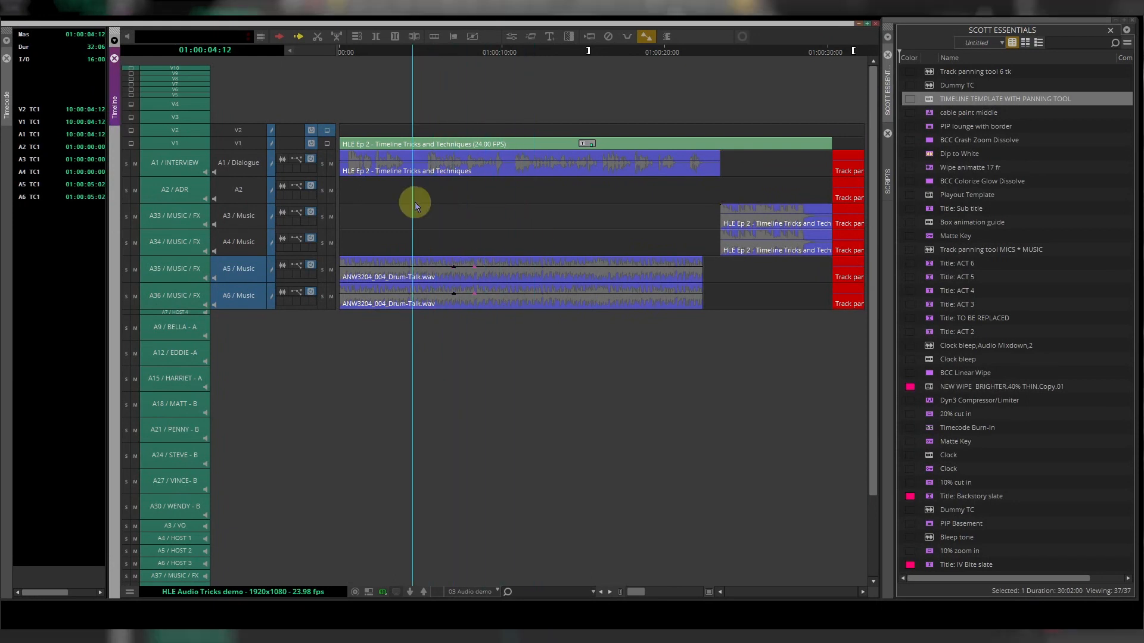
drag(414, 202, 466, 321)
drag(470, 213, 511, 339)
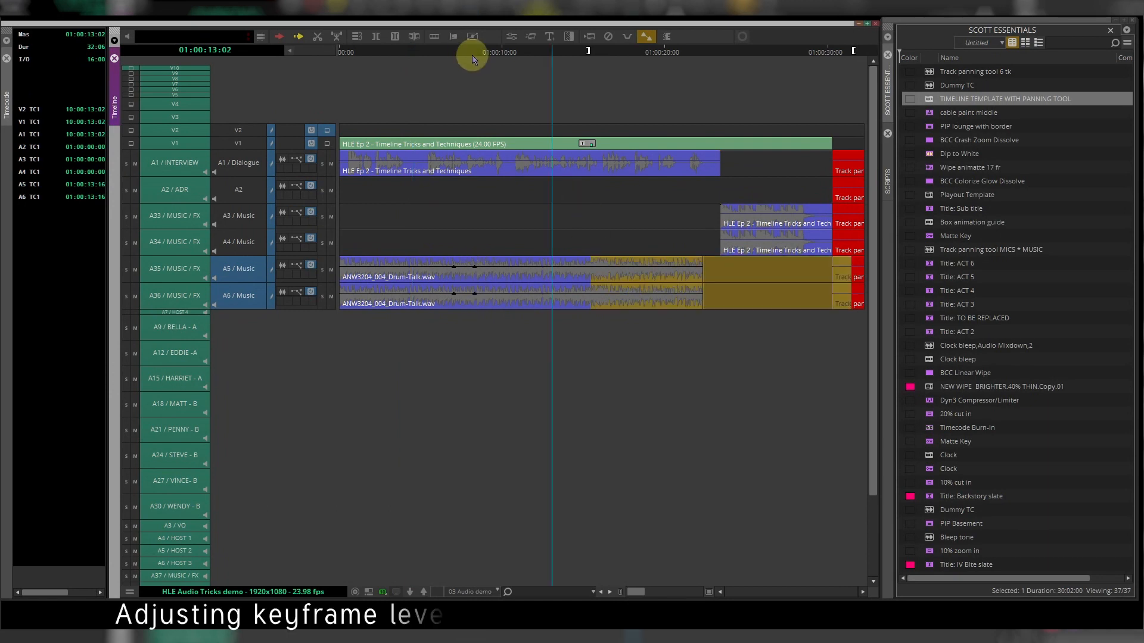
Select the second drum music keyframes on A5 and A6 and vary their level to -4 dB, then +8 dB, then below the first keyframes
click(469, 53)
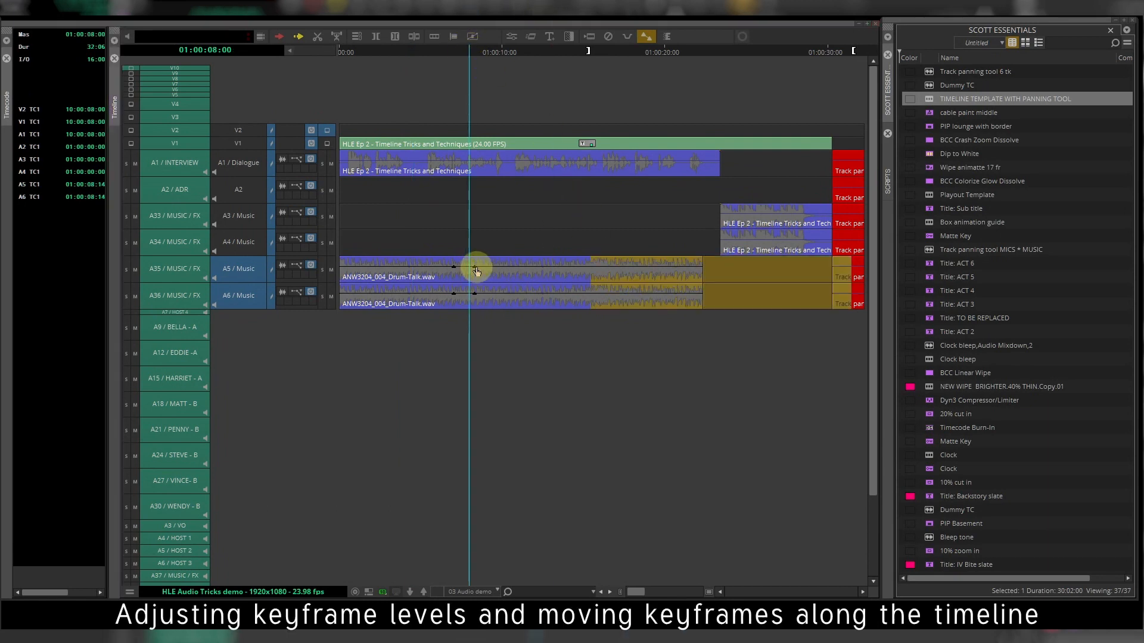
drag(468, 258, 485, 315)
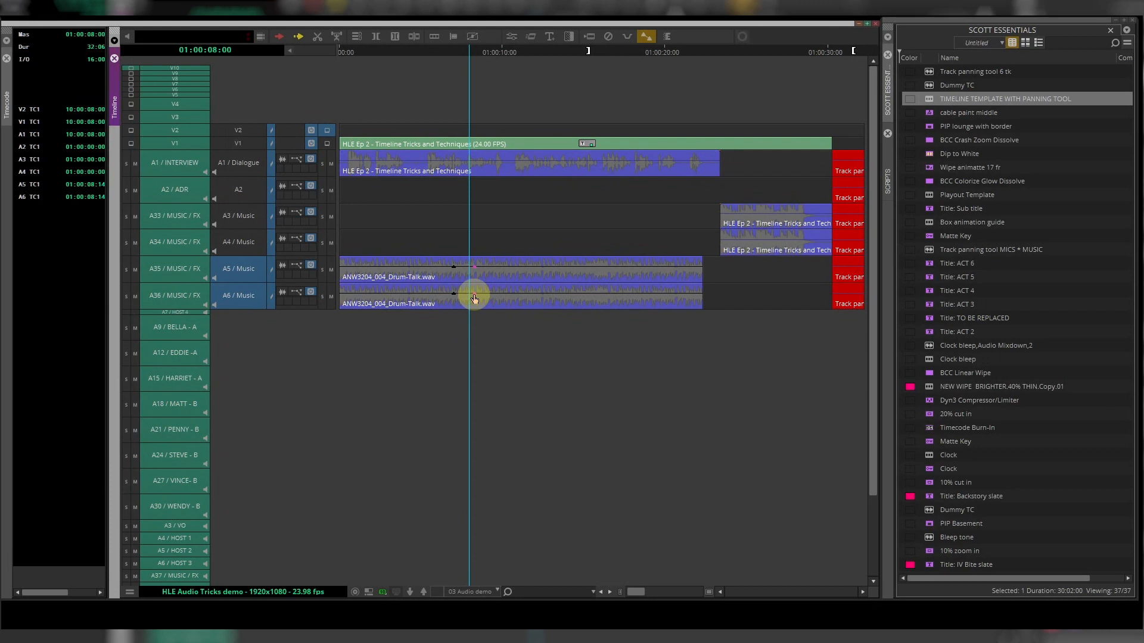
click(474, 295)
drag(474, 298, 475, 305)
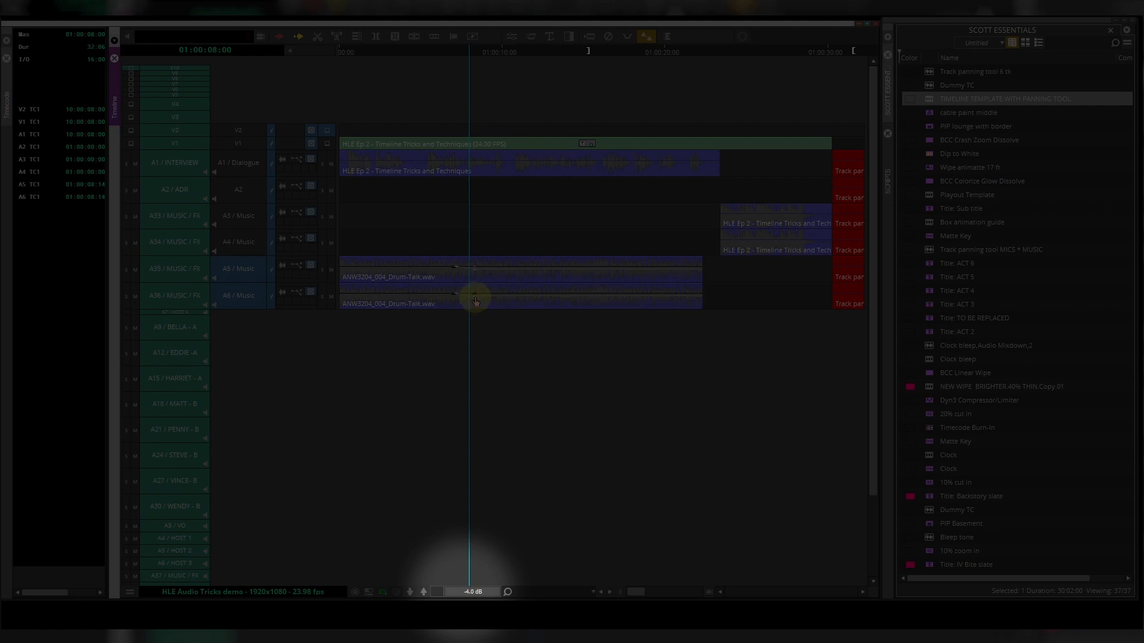
drag(475, 302, 476, 292)
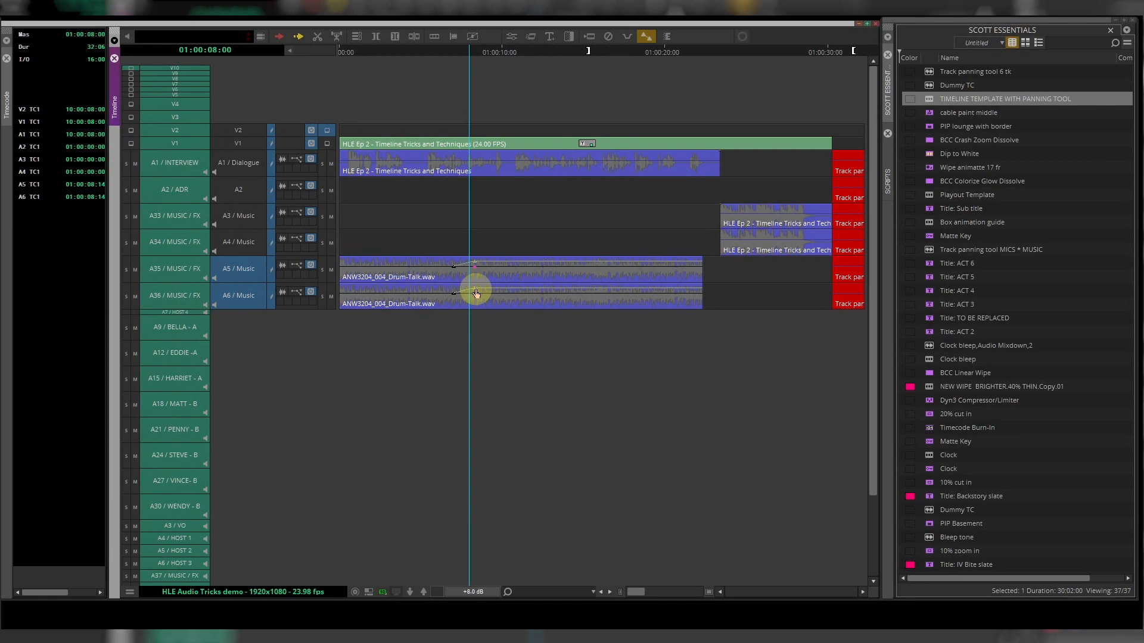
drag(476, 293, 475, 298)
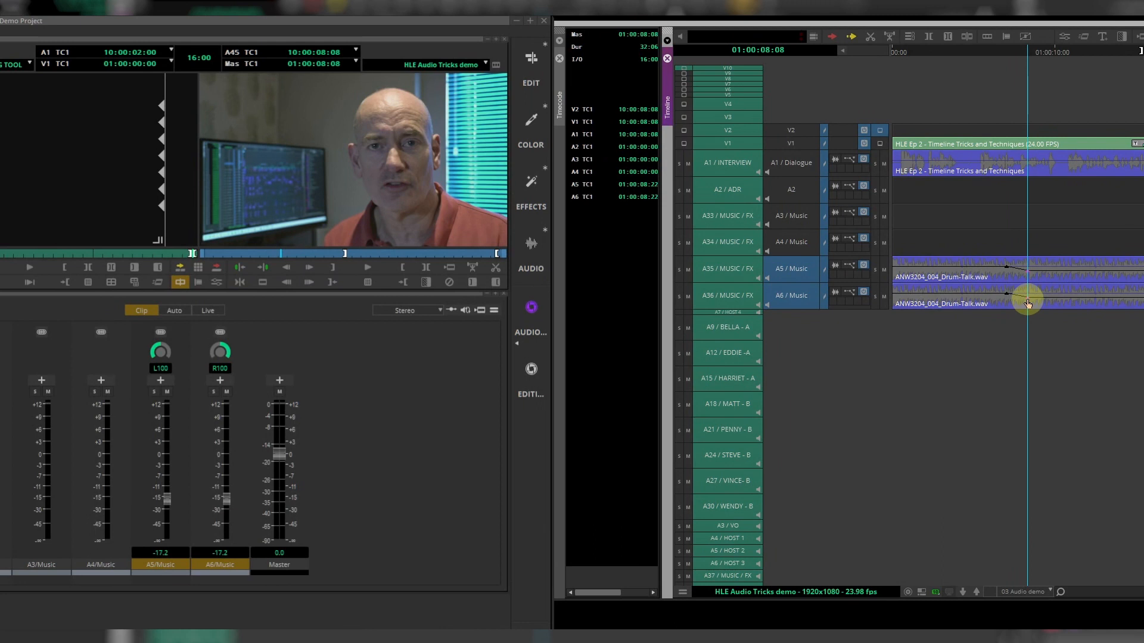
Solo tracks A5 and A6, listen to the music drop at the keyframes, and park the playhead at 01:00:11:03
click(875, 269)
click(875, 296)
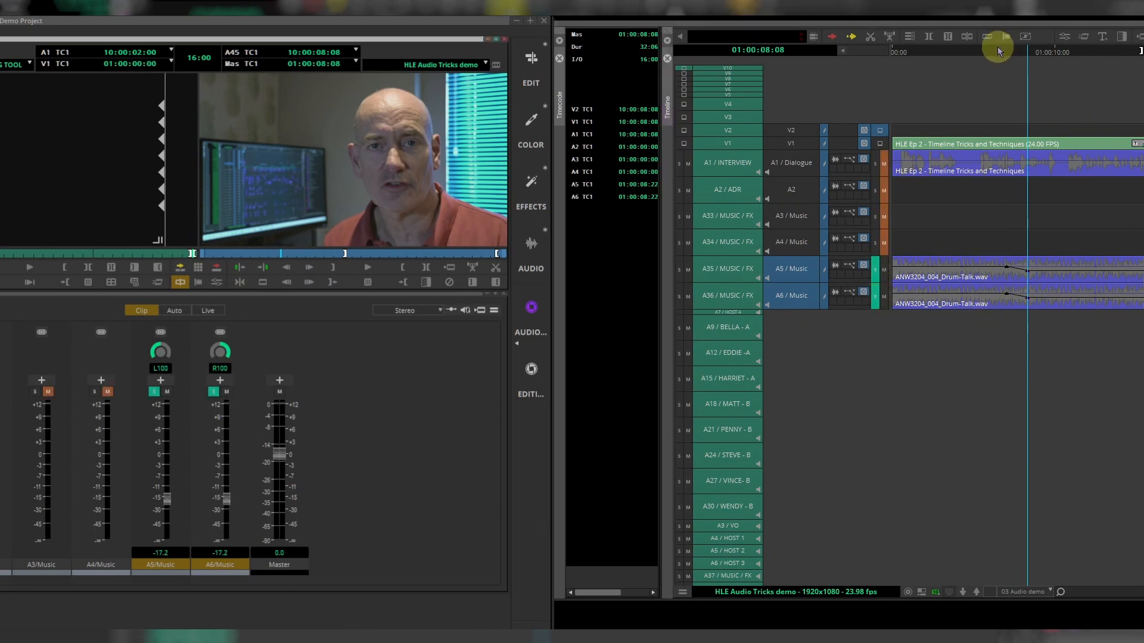
key(space)
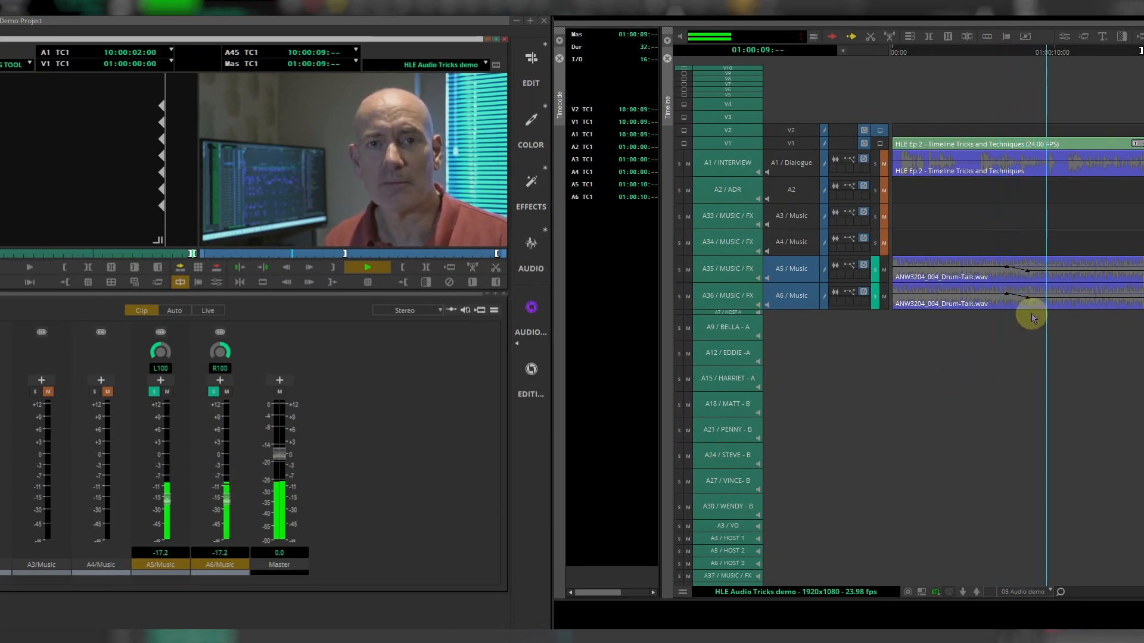
key(space)
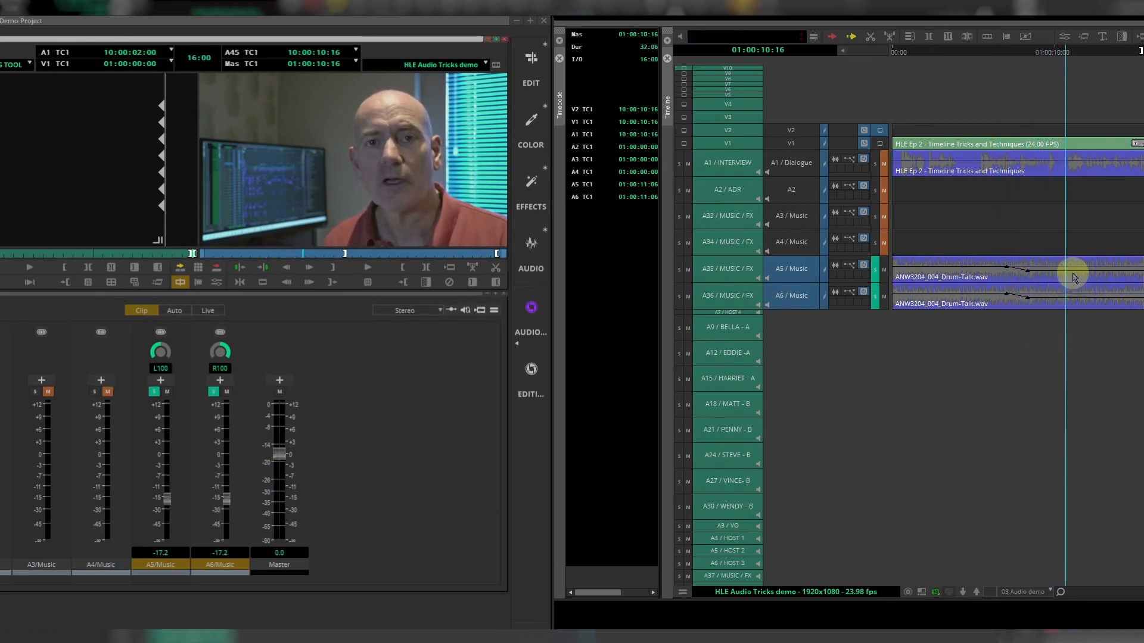
click(1072, 51)
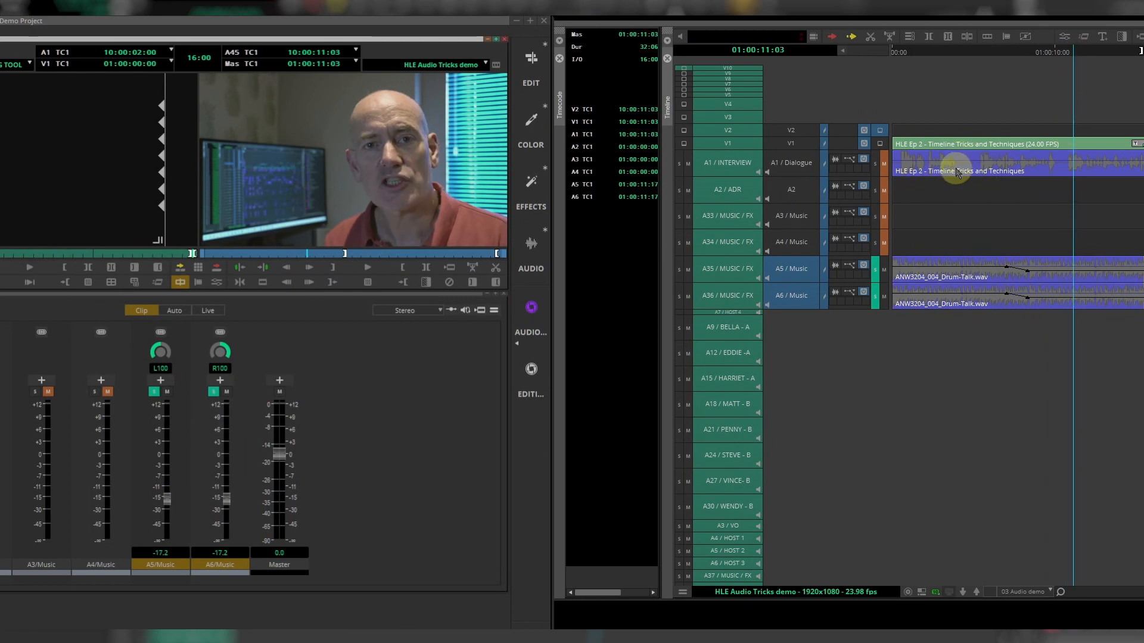
Raise the second drum music keyframes on A5 and A6 in stages until they sit above the first keyframes
click(1025, 268)
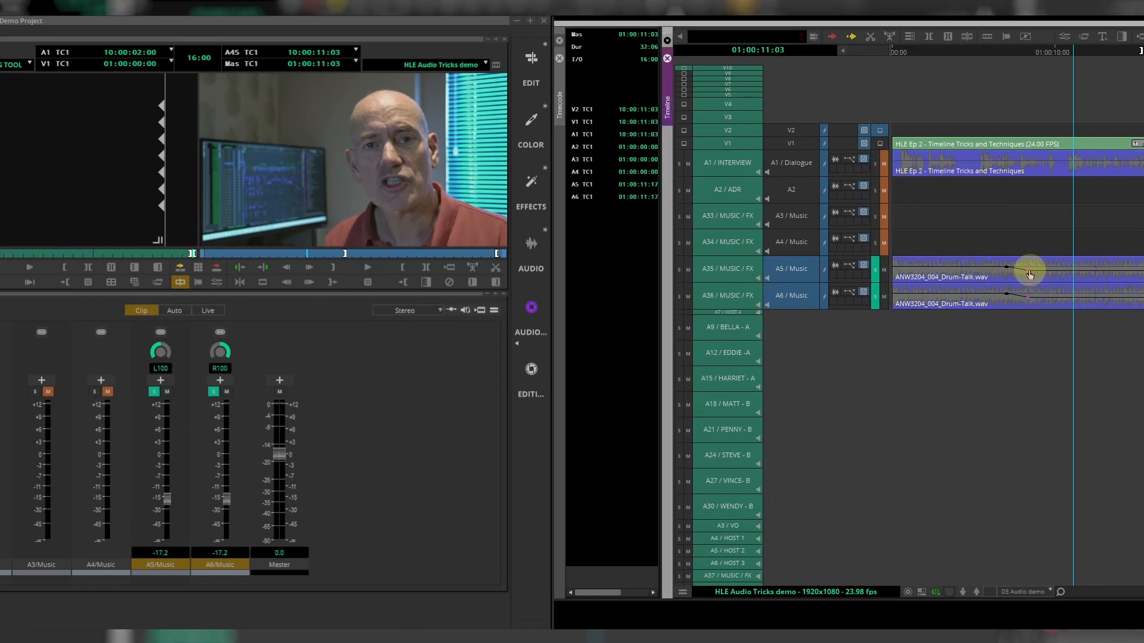
drag(1030, 275, 1030, 273)
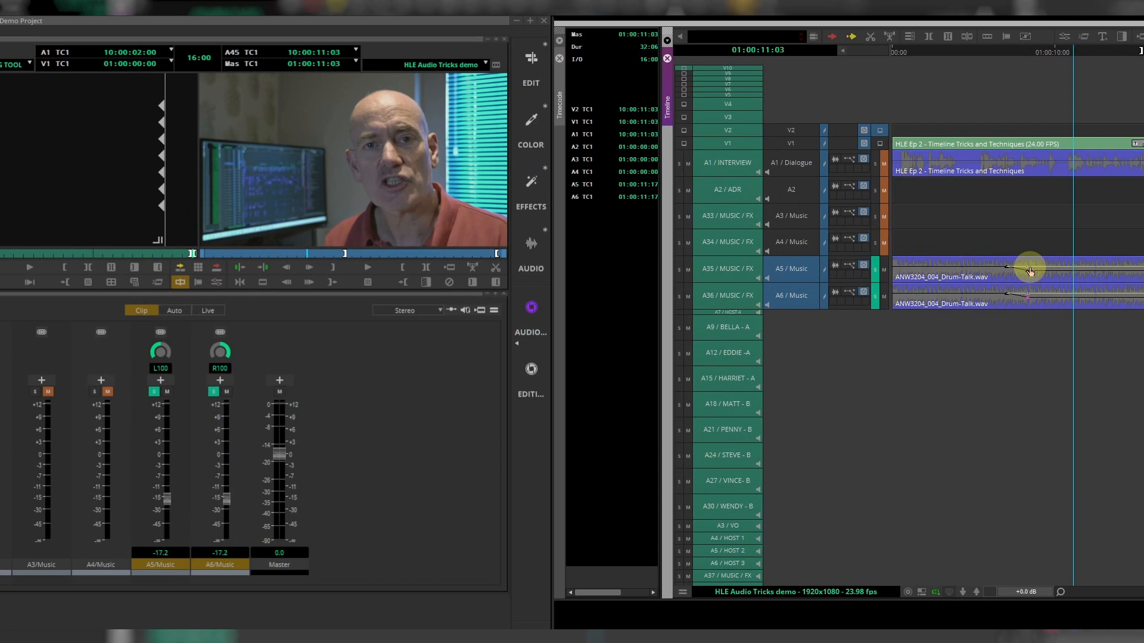
drag(1030, 272, 1030, 269)
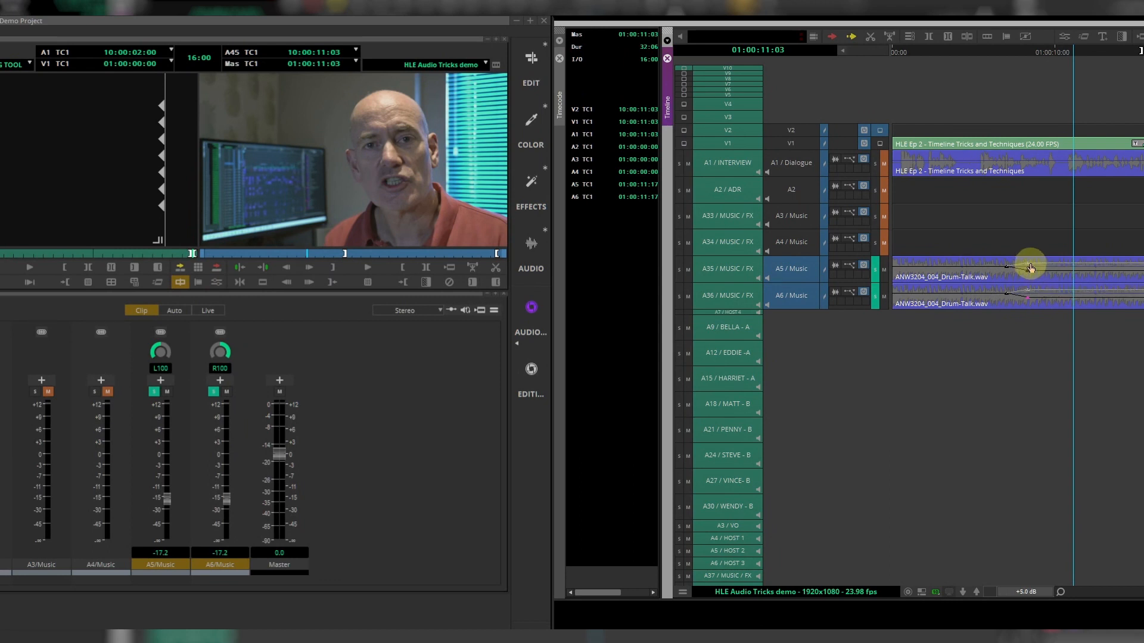
drag(1031, 268, 1030, 266)
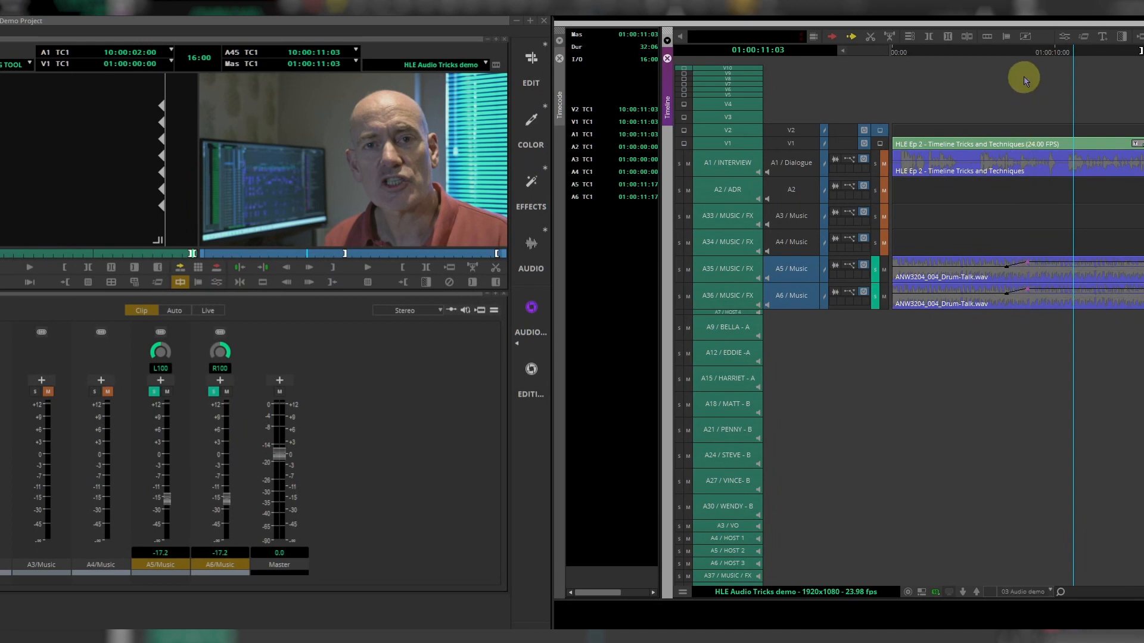
Play the soloed drum music from before the keyframes to check the level rise
click(995, 51)
key(space)
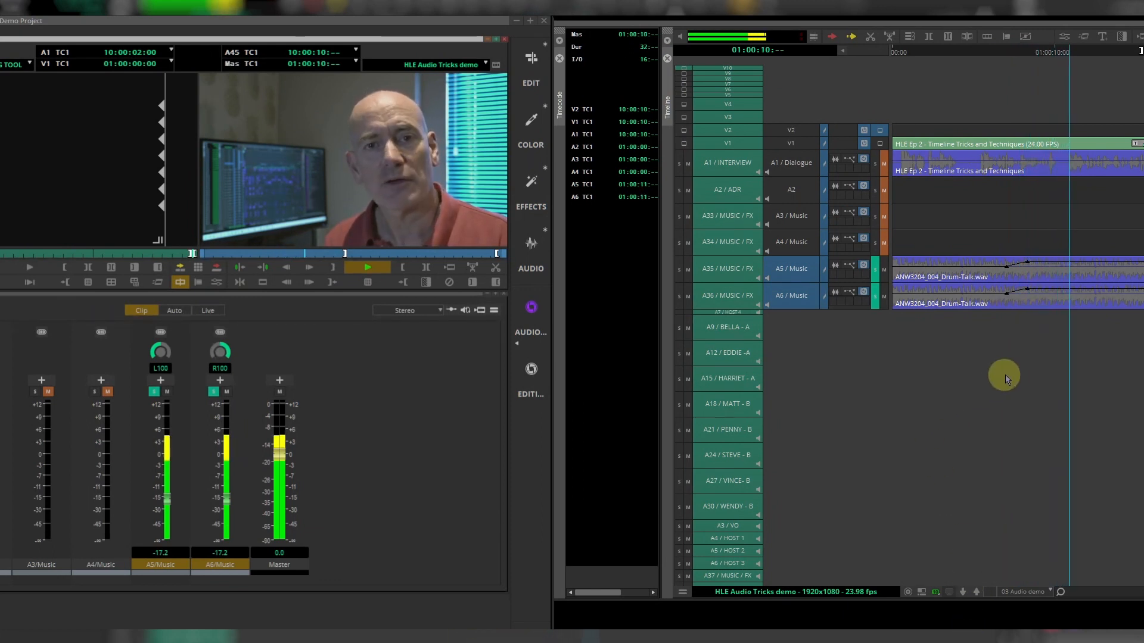
key(space)
Select both keyframe pairs on A5 and A6 and move them together earlier, with the first pair at about 01:00:03:12
click(1043, 53)
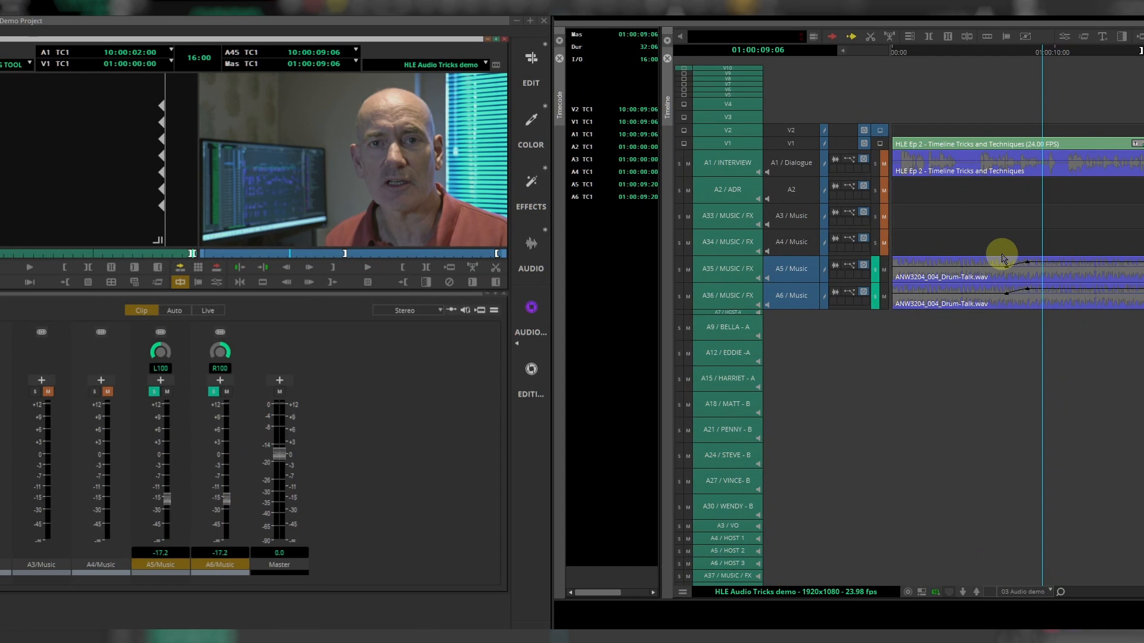
drag(1002, 258, 1070, 333)
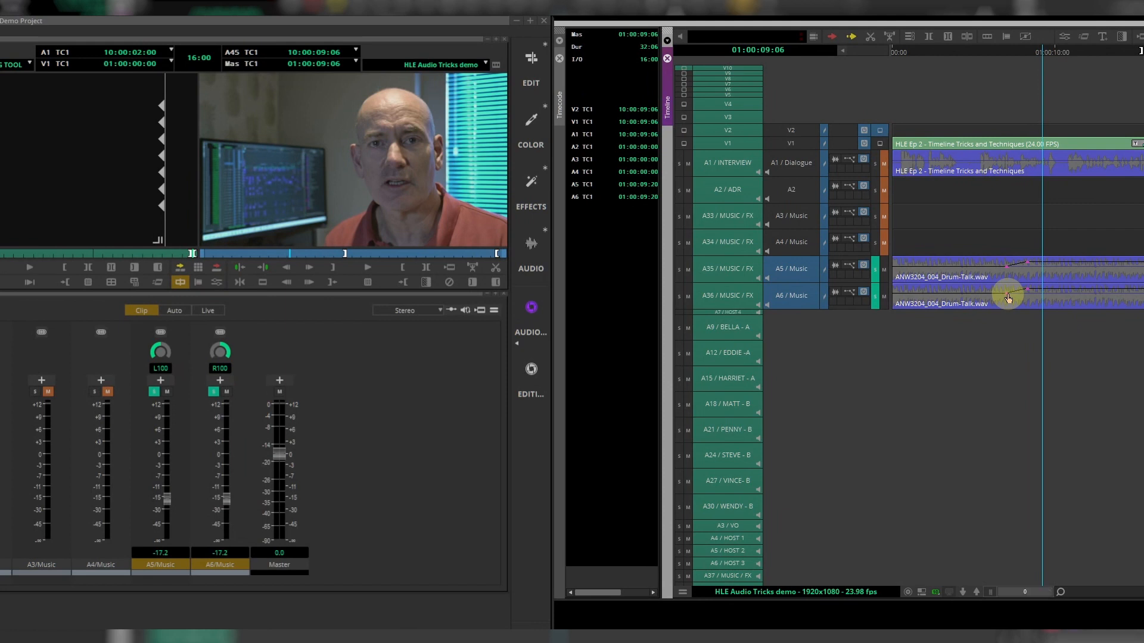
drag(1007, 298, 953, 293)
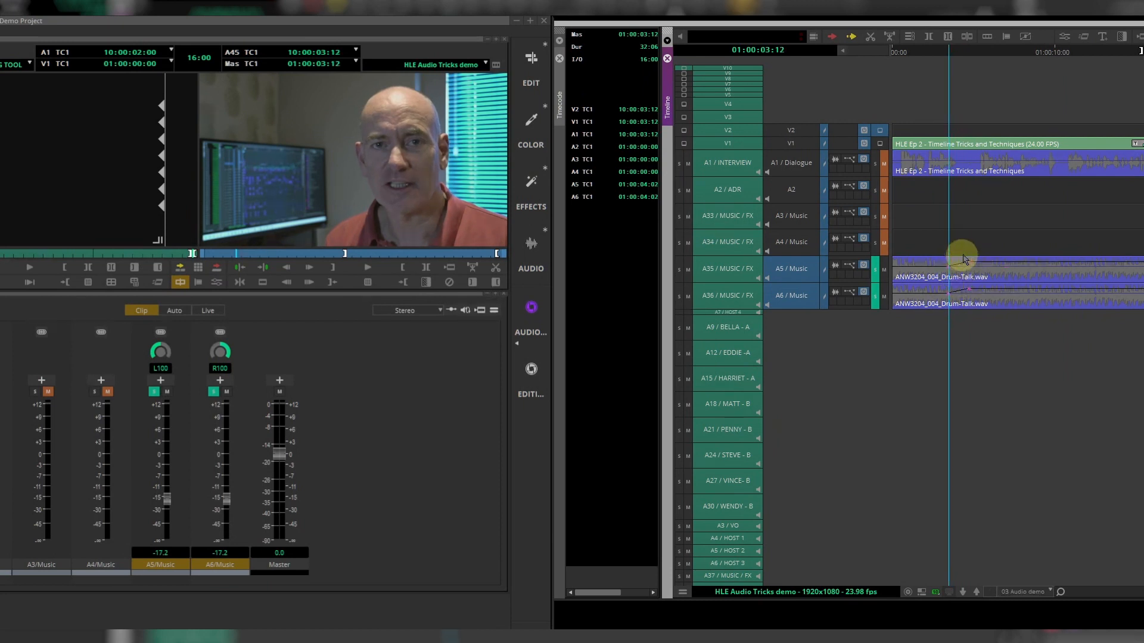
Turn off solo on A5 and A6 and play the full mix from 01:00:01:21 through the moved keyframes
click(925, 51)
click(924, 51)
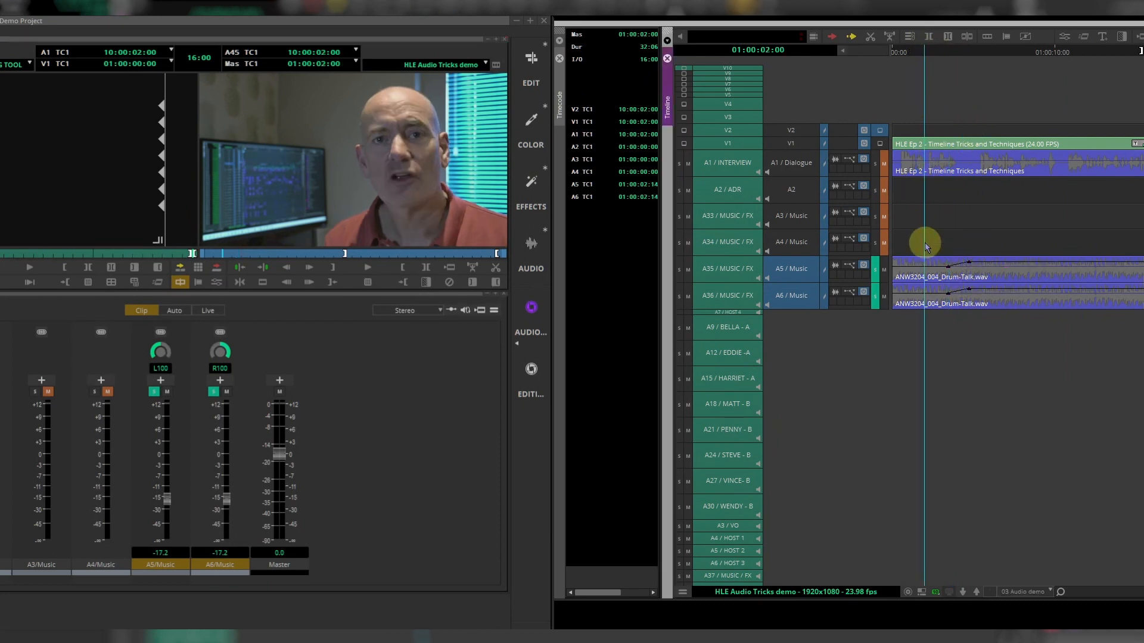
ctrl+click(875, 297)
click(926, 48)
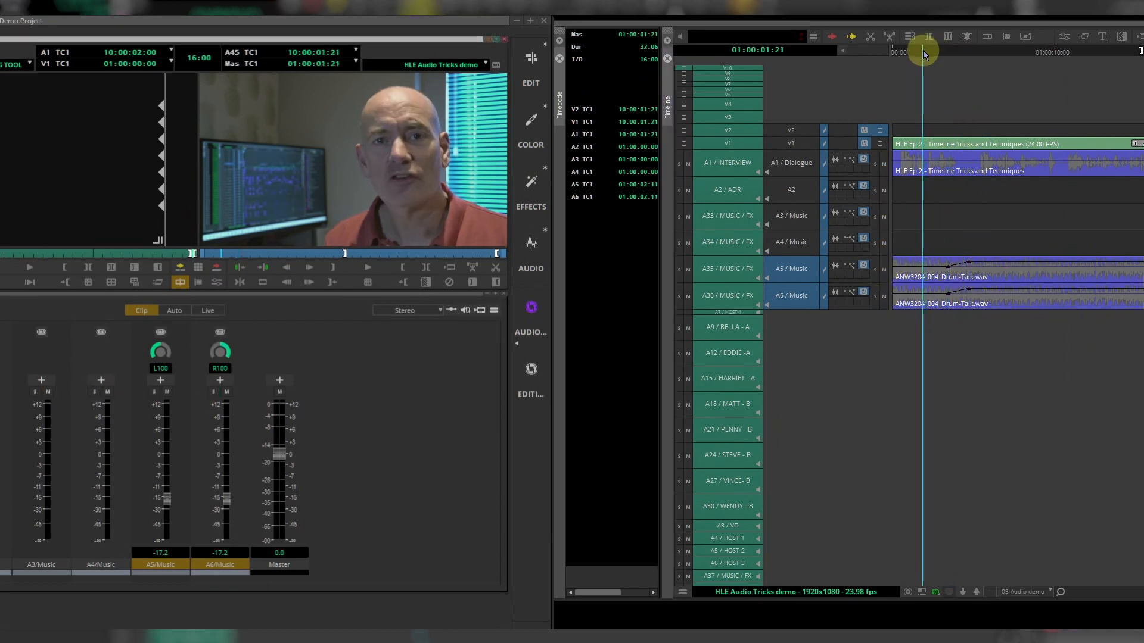
key(space)
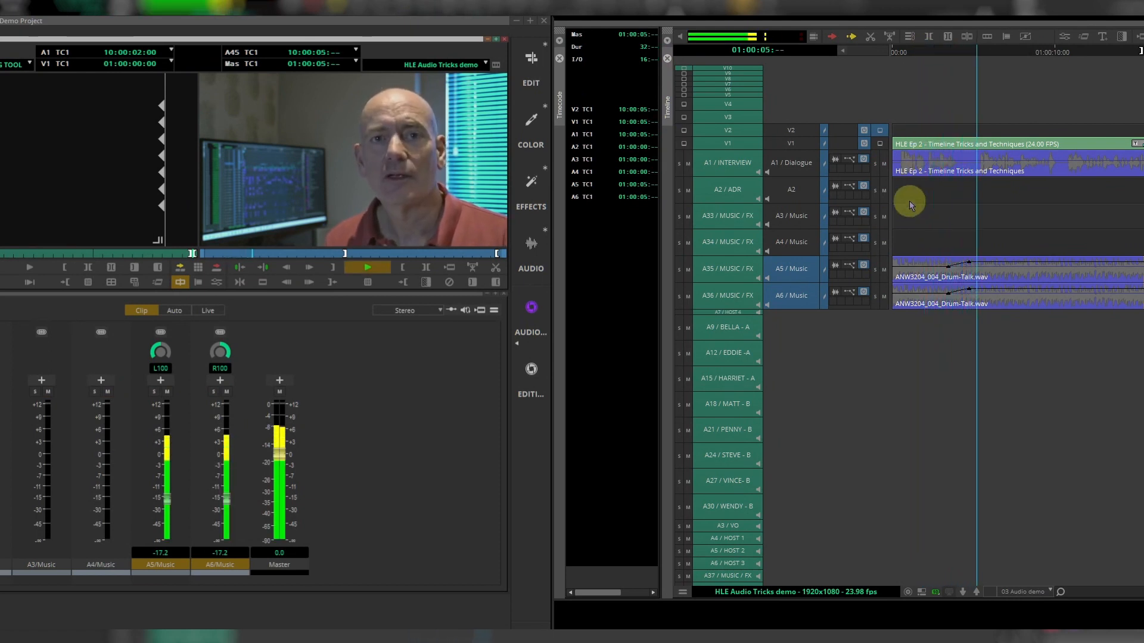
key(space)
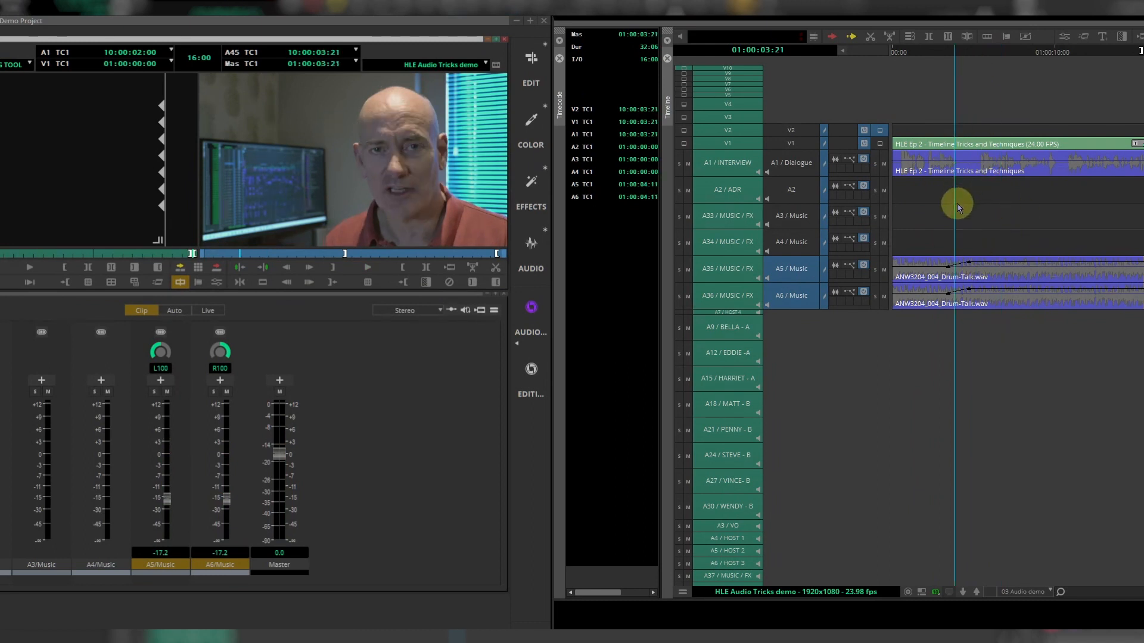
Move only the second drum music keyframes on A5 and A6 closer to the first pair, and play the shorter ramp
click(968, 265)
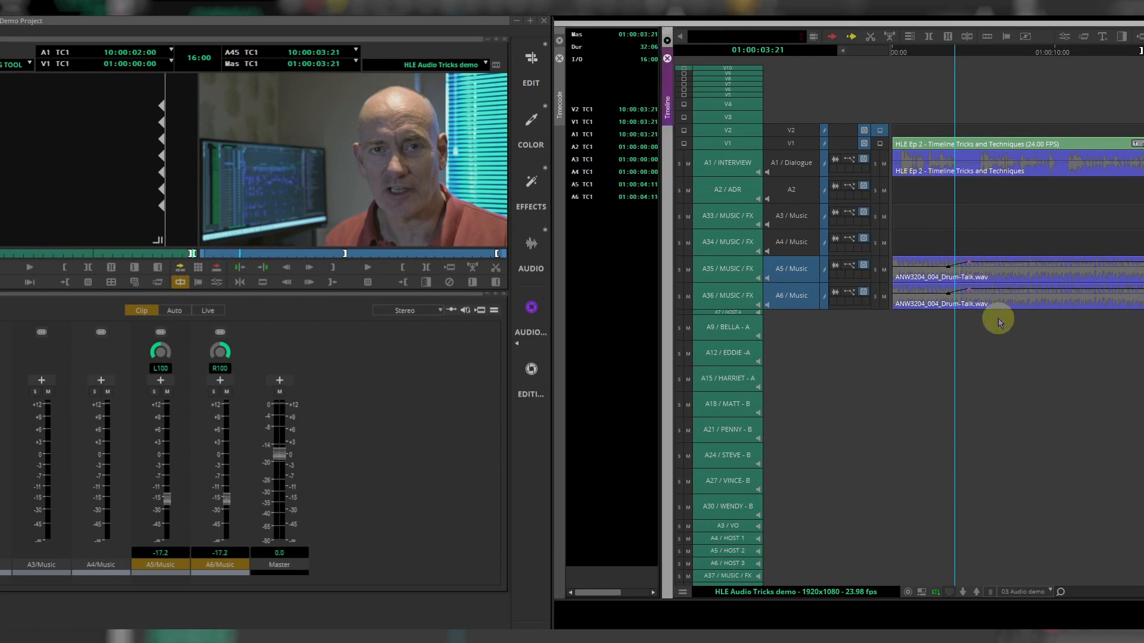
drag(971, 293, 953, 292)
click(939, 48)
key(space)
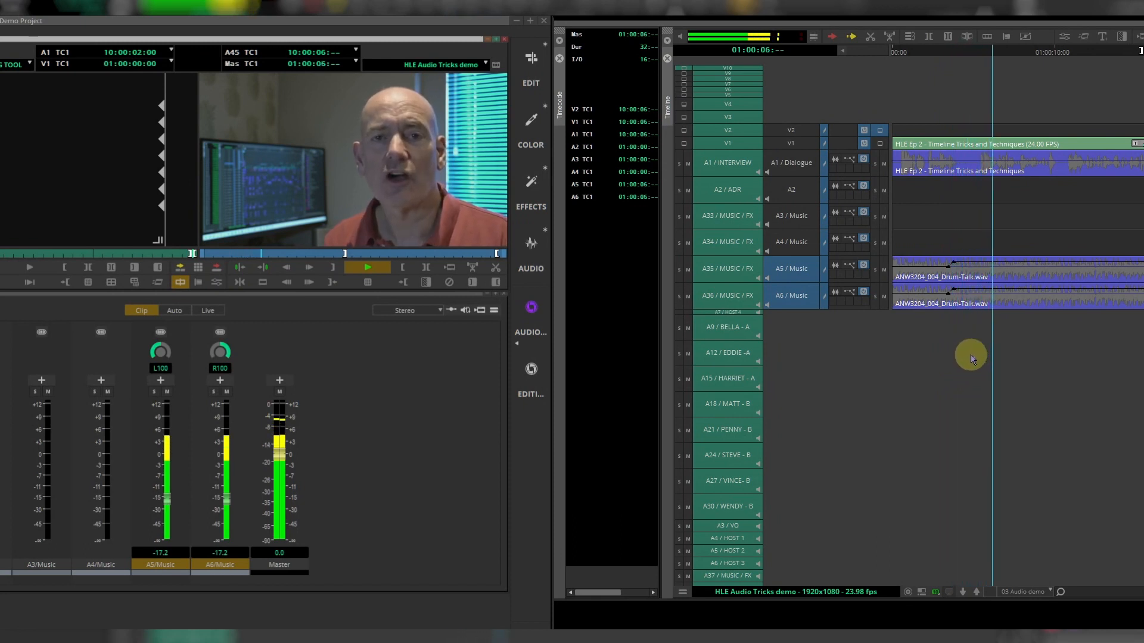
key(space)
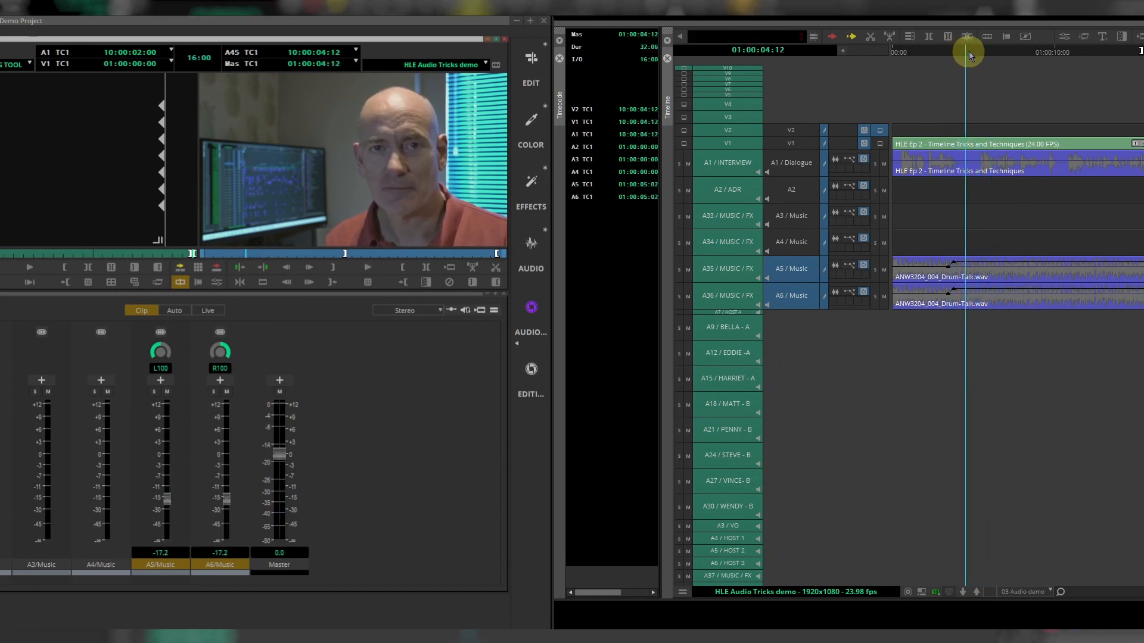
Add audio keyframes on A5 and A6 at 01:00:05:01 and 01:00:05:13, and lower the last pair to bring the music back down
click(976, 52)
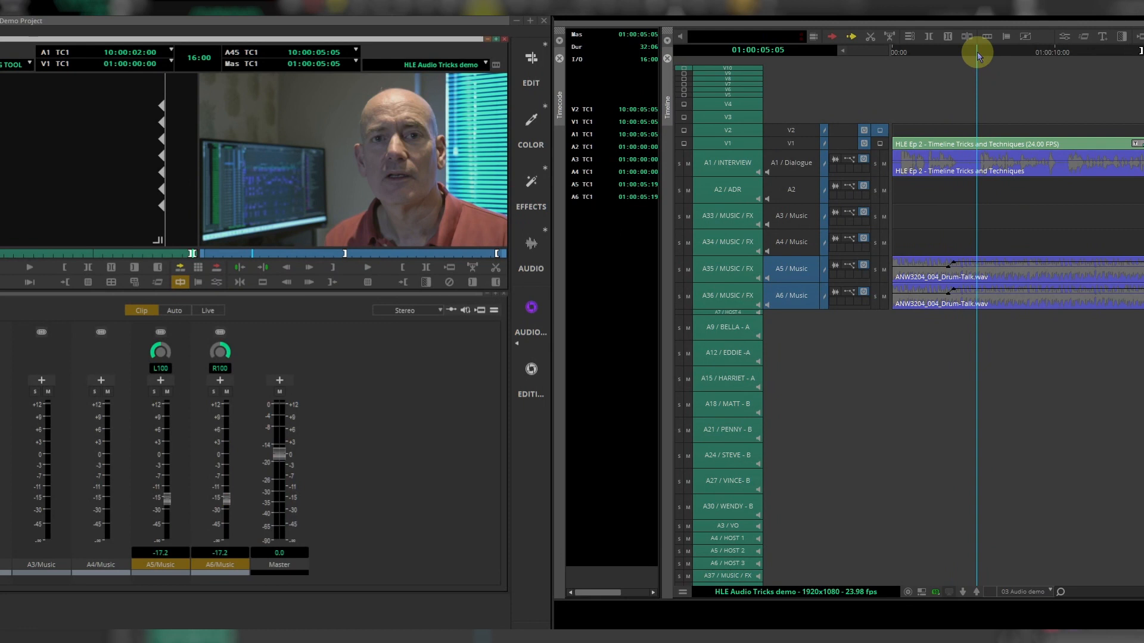
drag(978, 53, 975, 56)
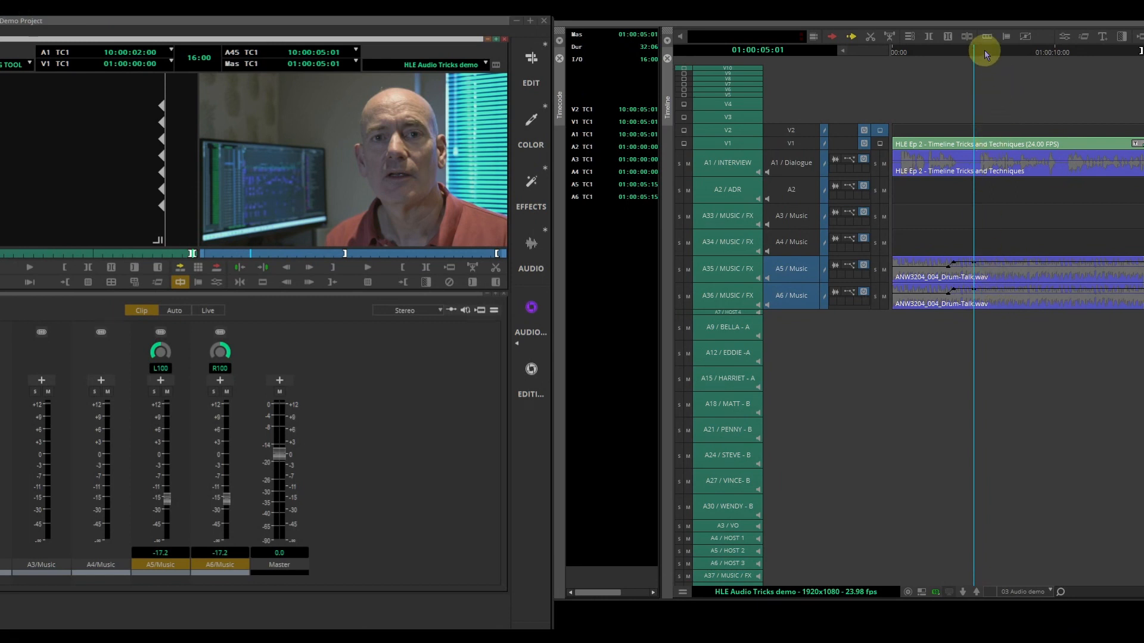
drag(977, 50, 984, 53)
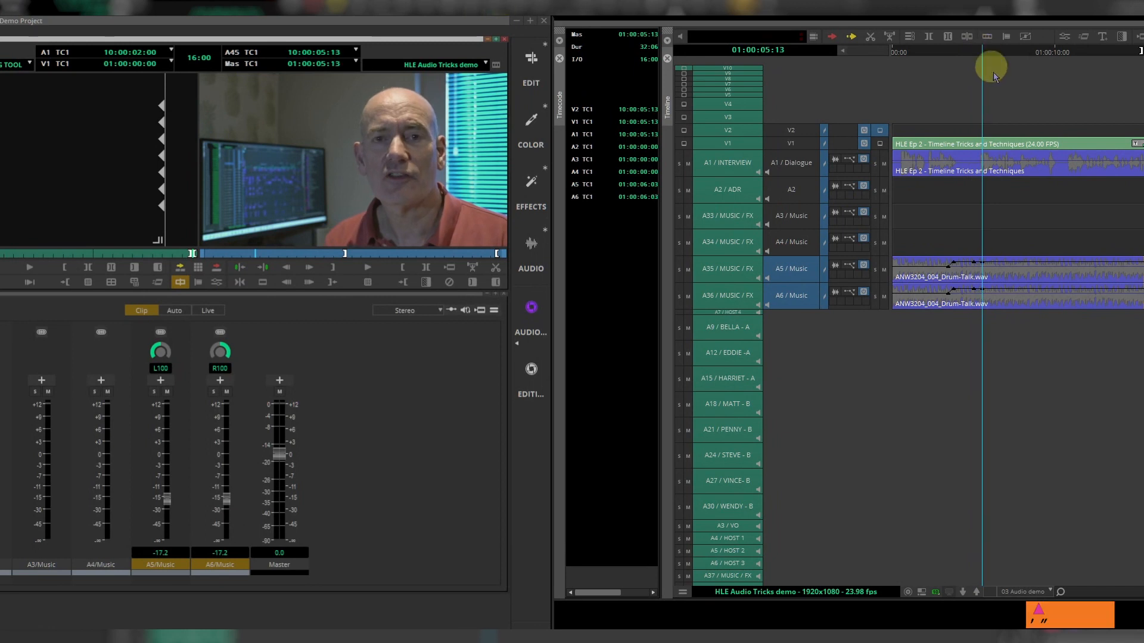
key(apostrophe)
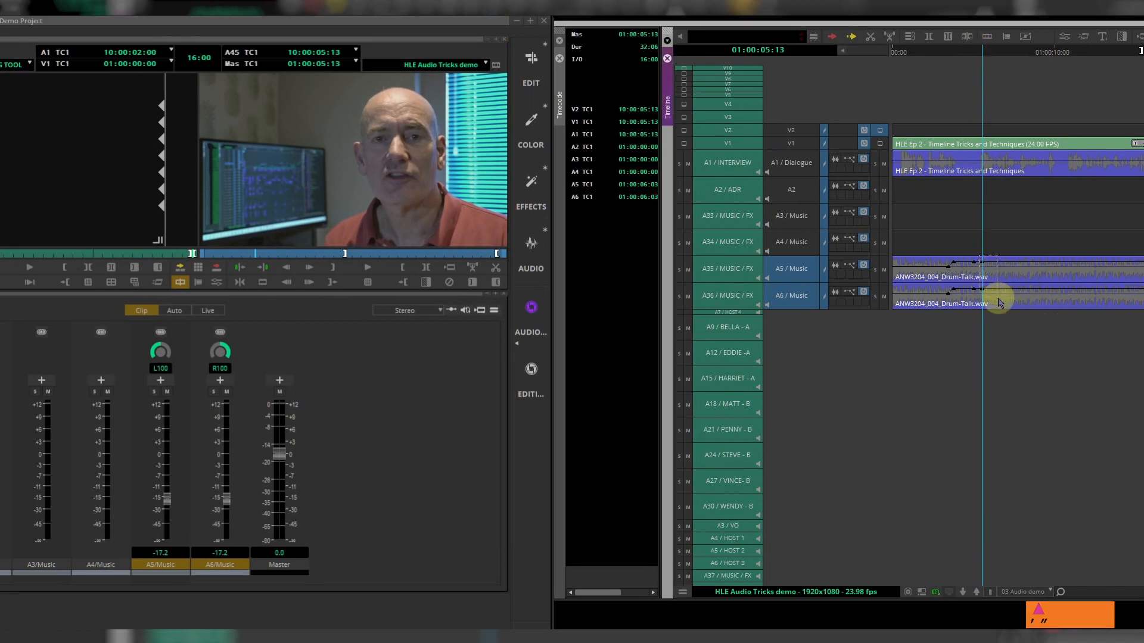
drag(982, 288, 984, 297)
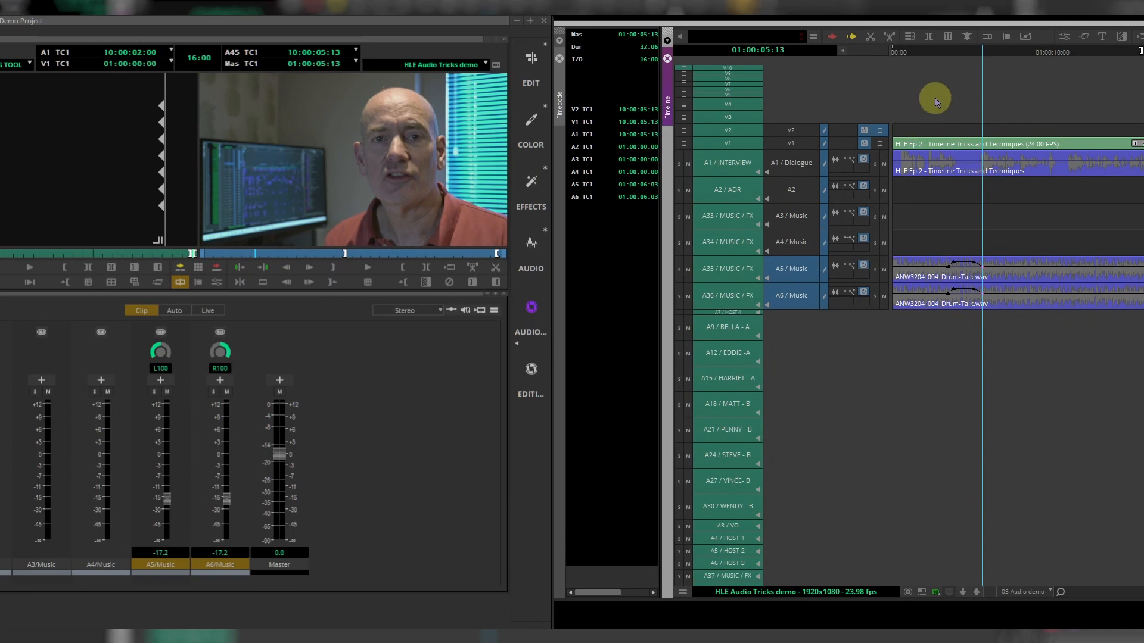
Play the music's rise and fall from 01:00:02:14, then park the playhead at 01:00:10:02
drag(957, 45, 934, 46)
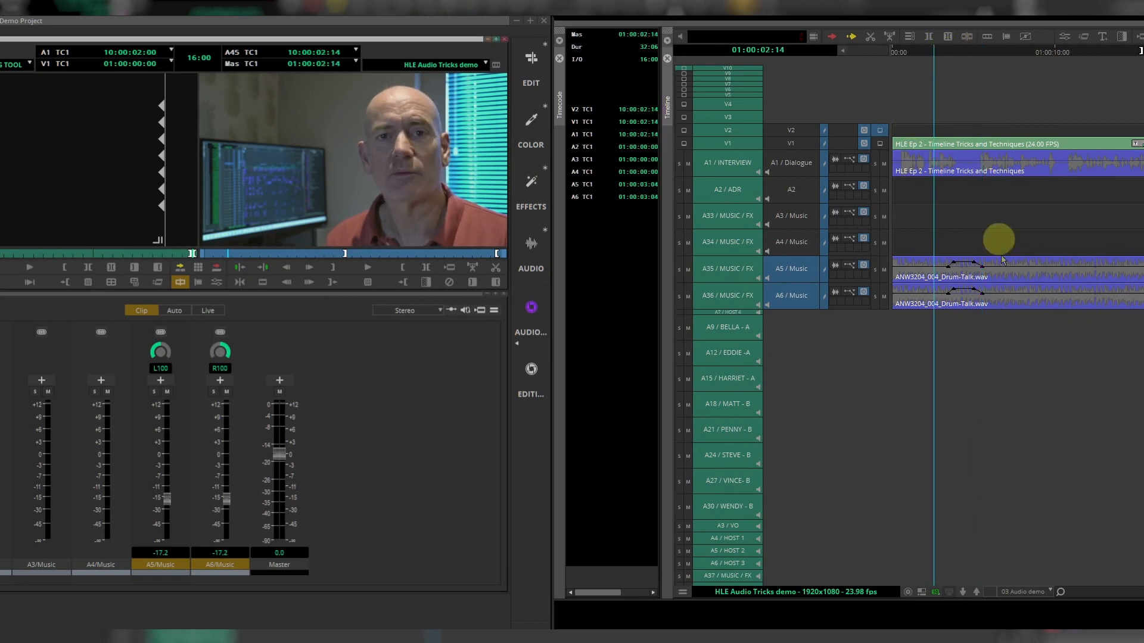
key(space)
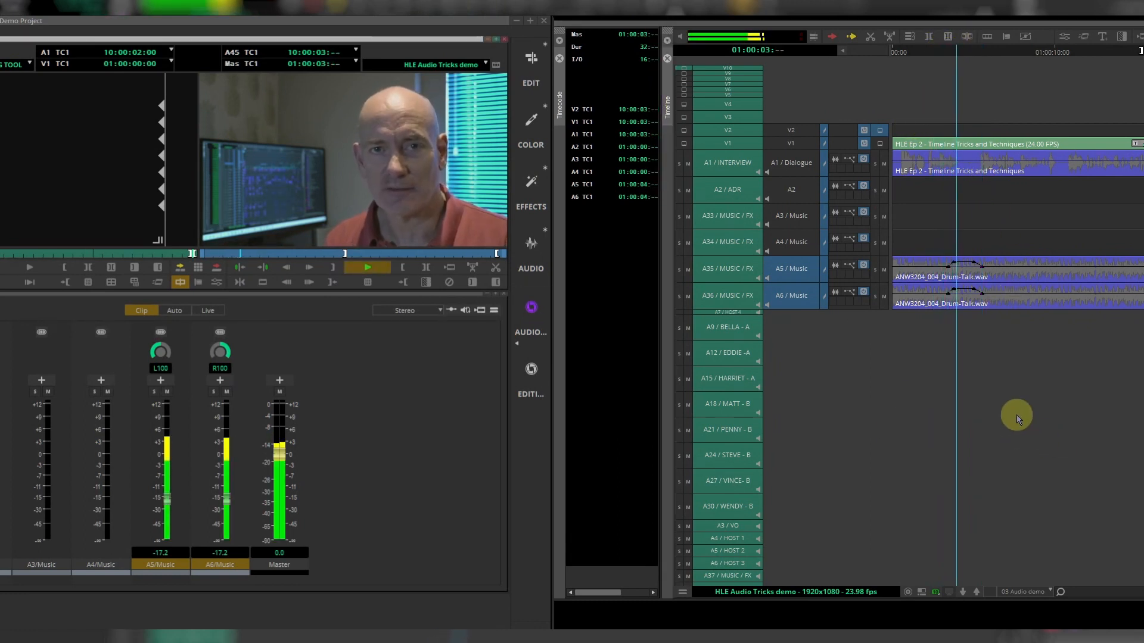
key(space)
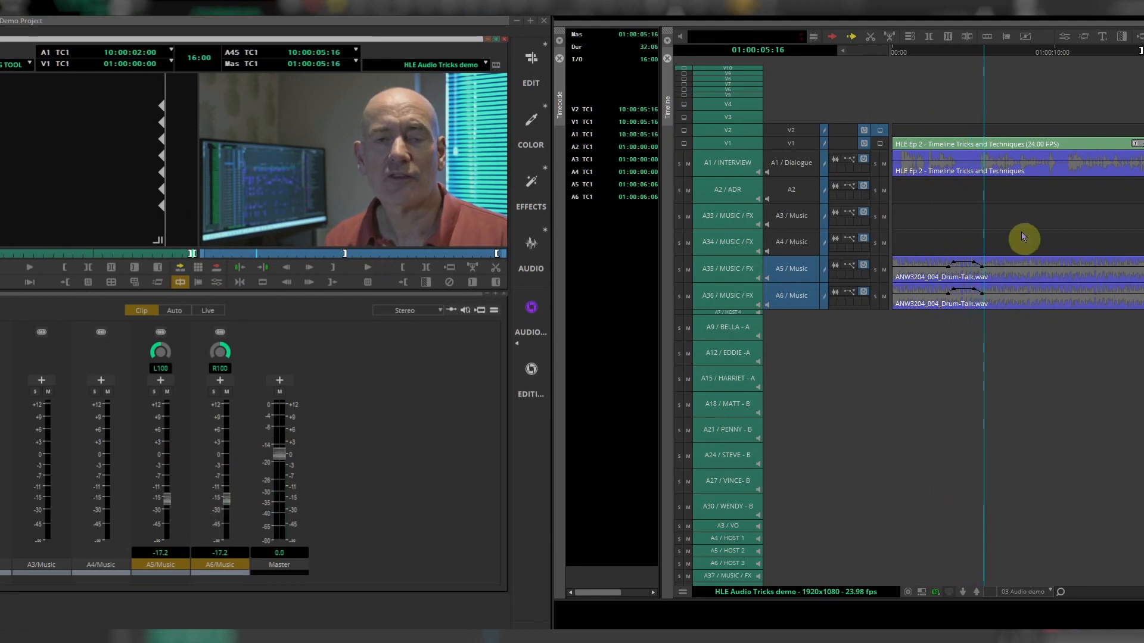
click(1072, 107)
click(1053, 289)
click(1057, 288)
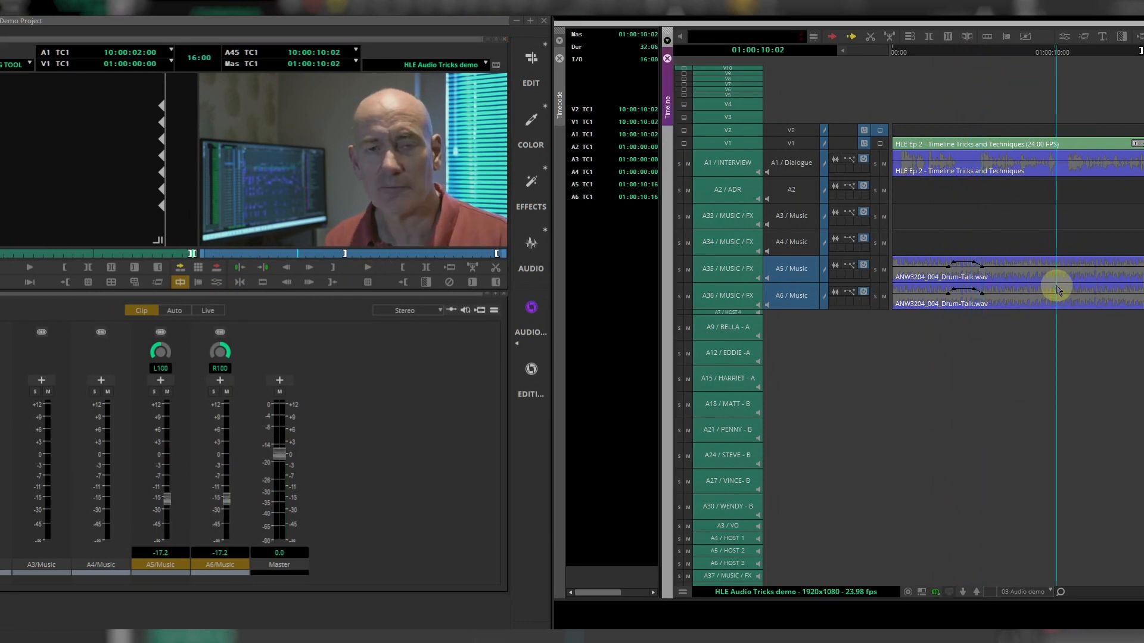
Add audio keyframes on A5 and A6 between 01:00:09:17 and 01:00:11:03, and raise the middle ones to create a second music rise
drag(1056, 290, 1051, 290)
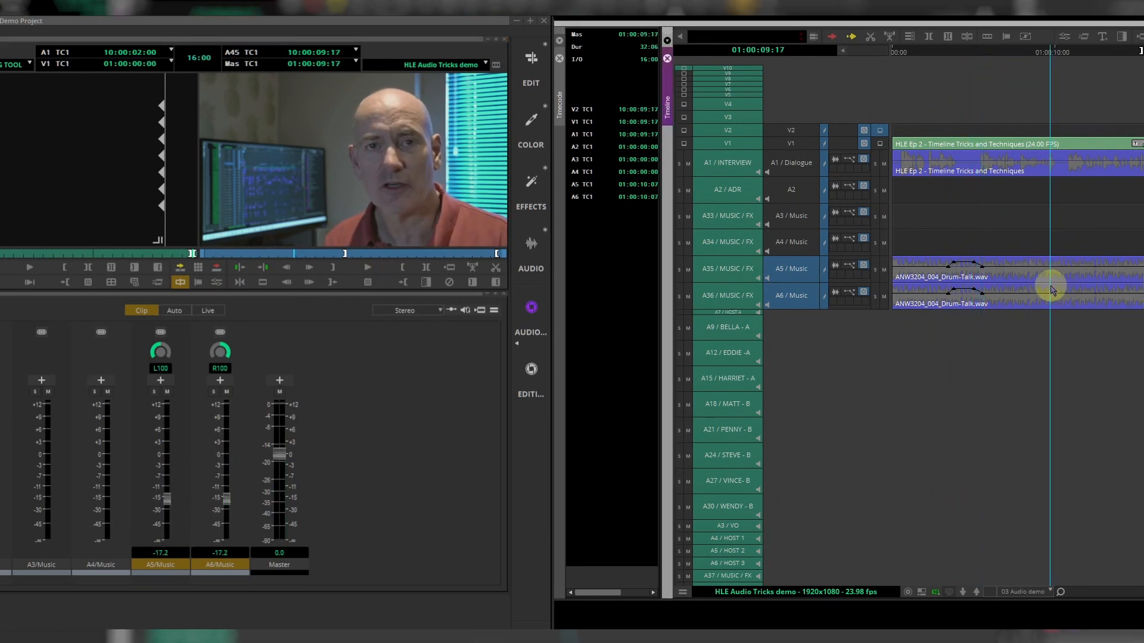
key(apostrophe)
click(1056, 291)
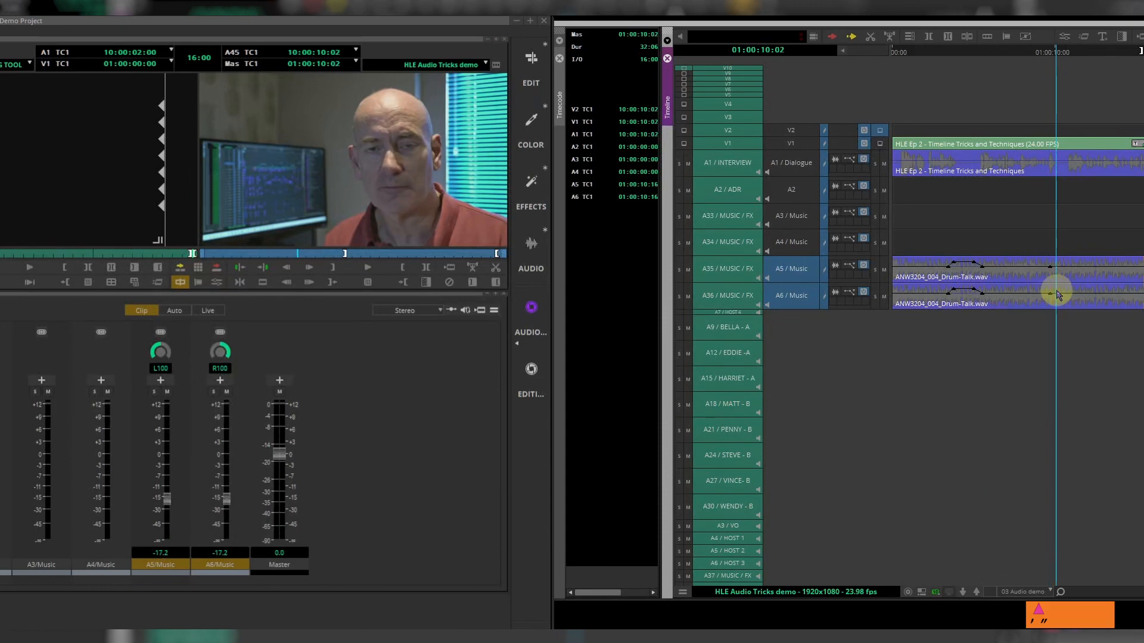
drag(1056, 294, 1076, 298)
key(apostrophe)
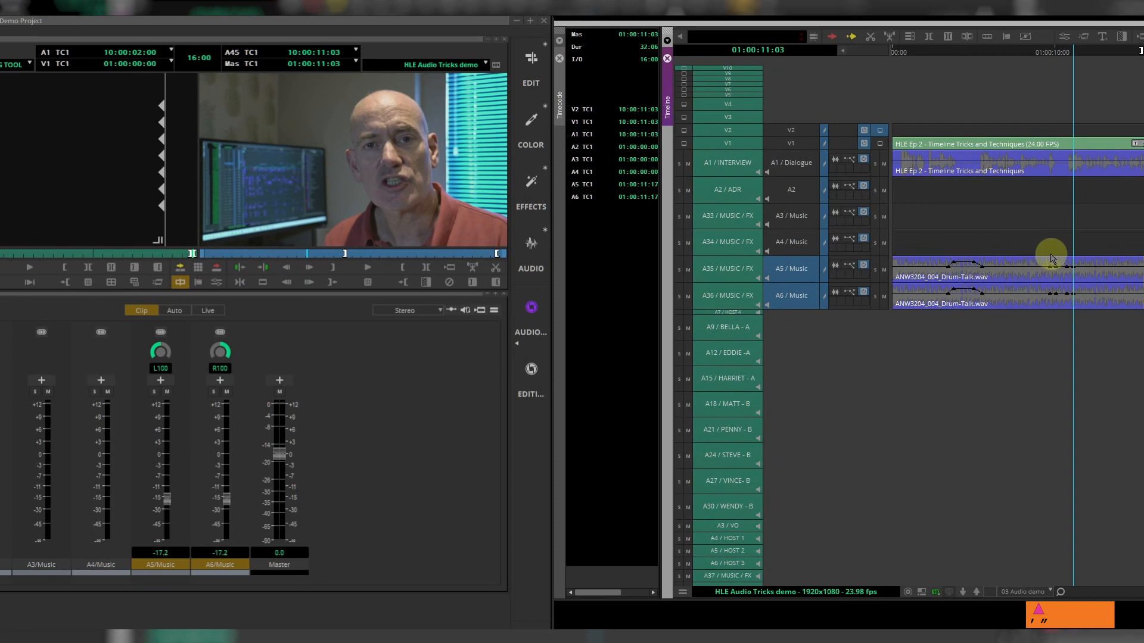
drag(1053, 260, 1072, 309)
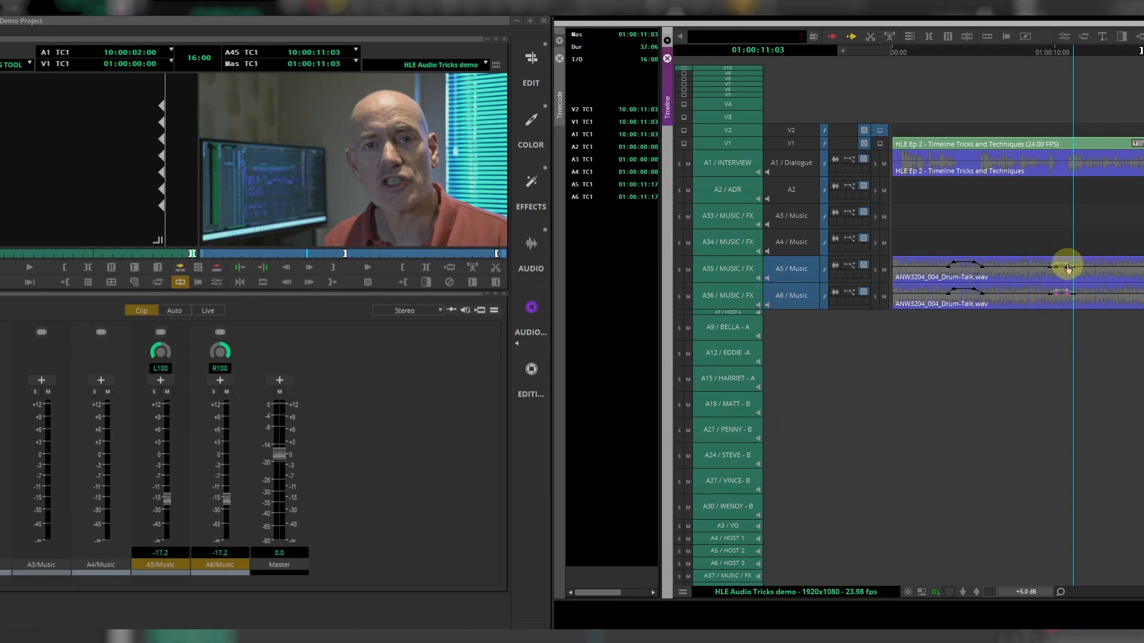
drag(1067, 263, 1067, 264)
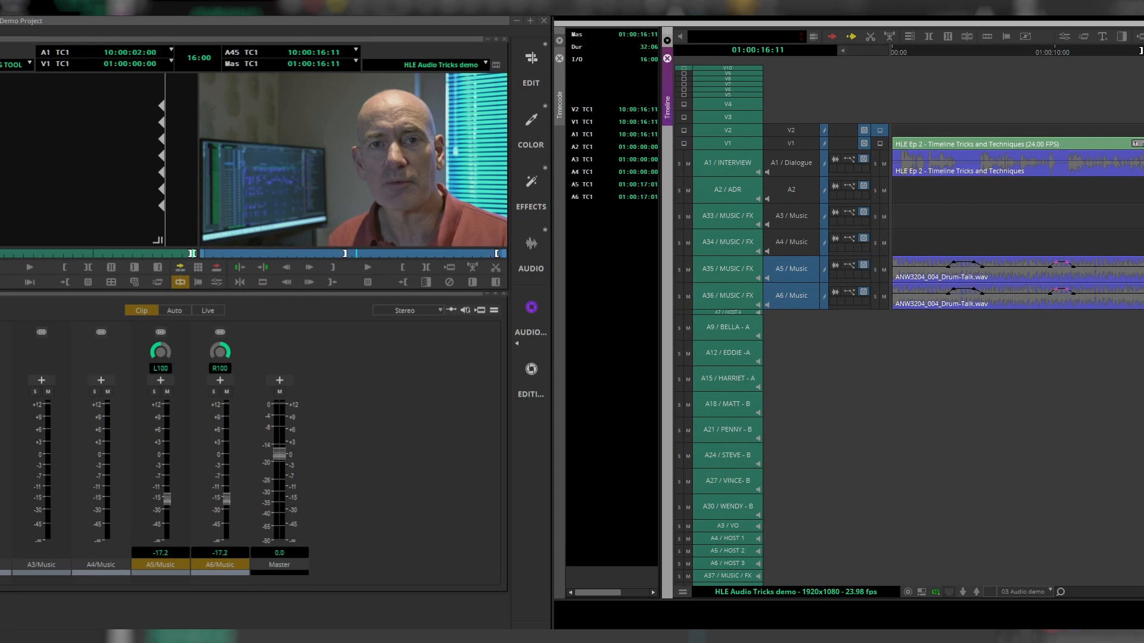
Play the mix from 01:00:03:06 through both music rises, past 01:00:12:00
click(948, 303)
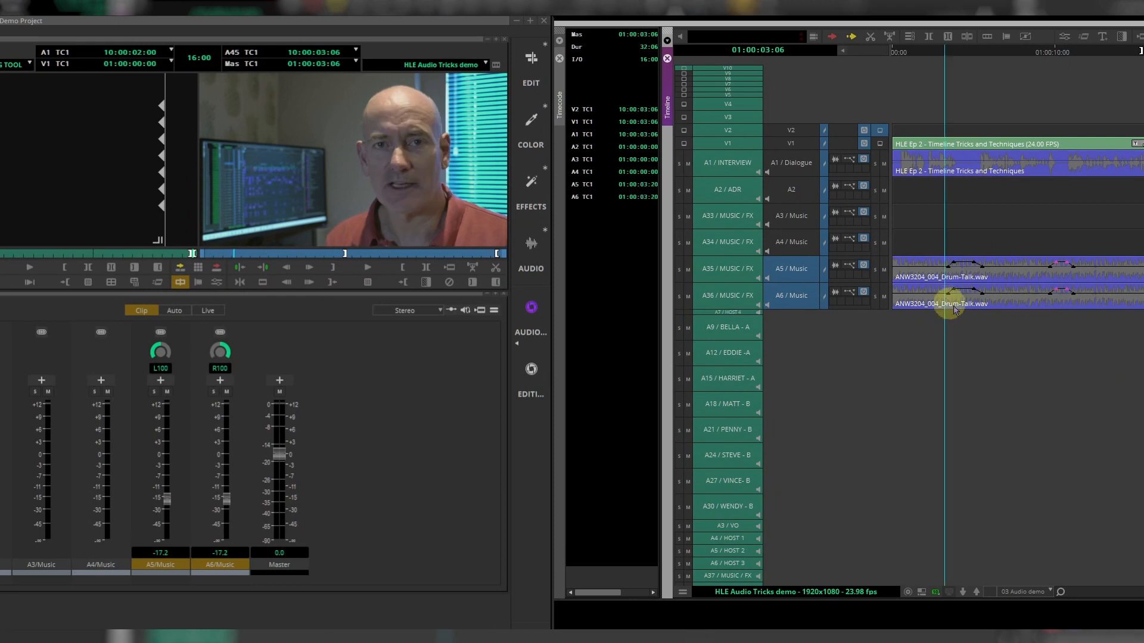
key(space)
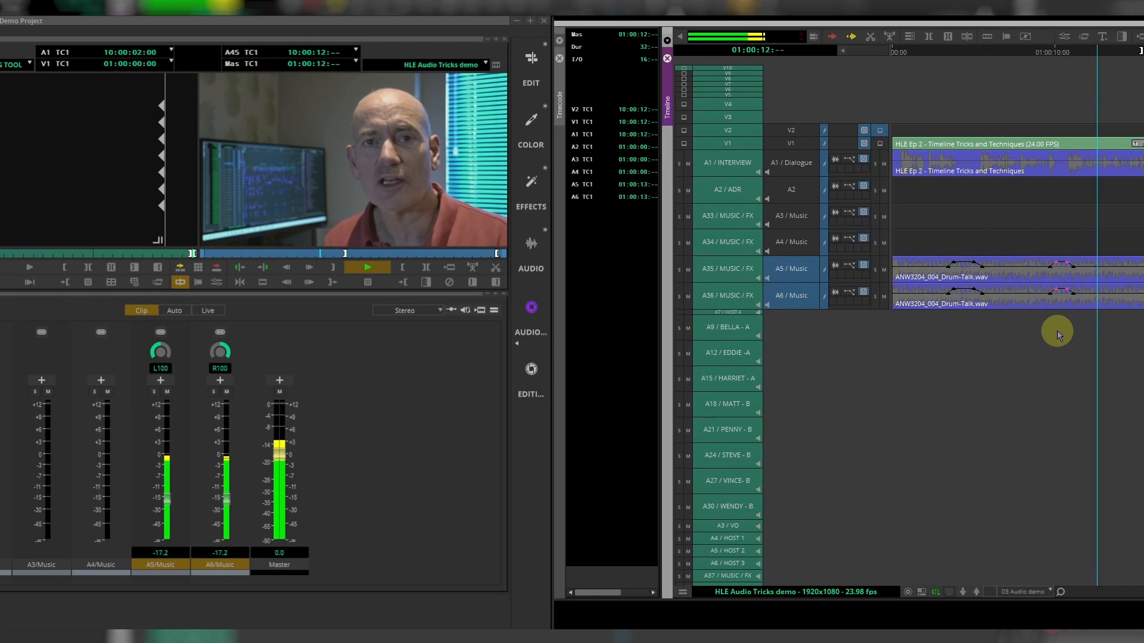
key(space)
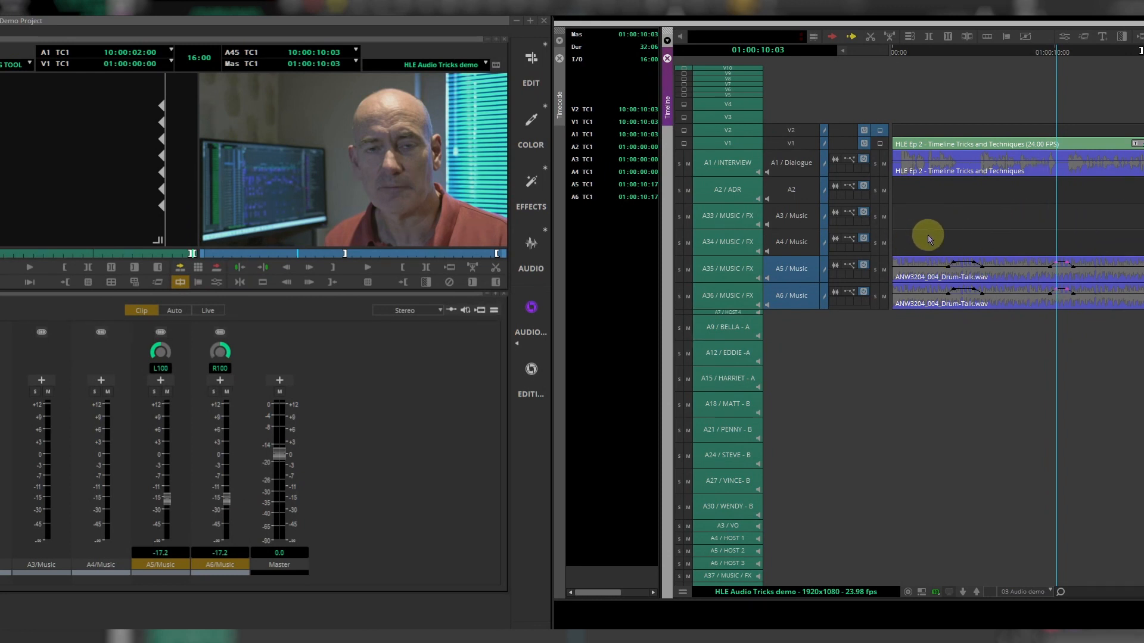
Try lowering the keyframes of both rises on A5 and A6 together, then scrub across the rises and park at 01:00:06:07
drag(930, 236, 1118, 310)
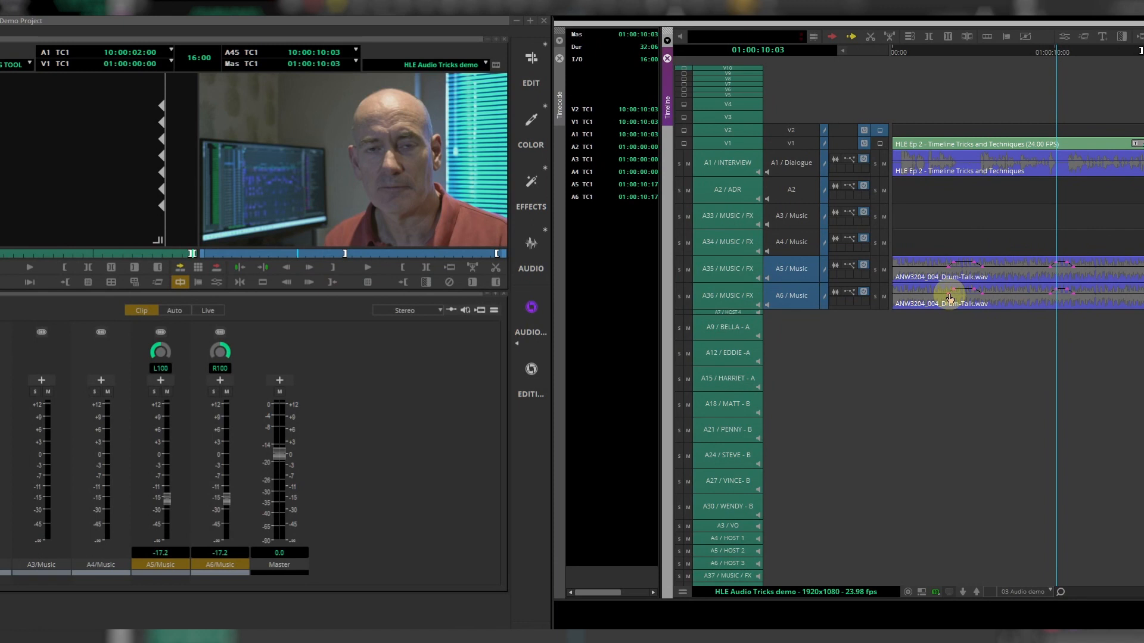
drag(951, 299, 951, 303)
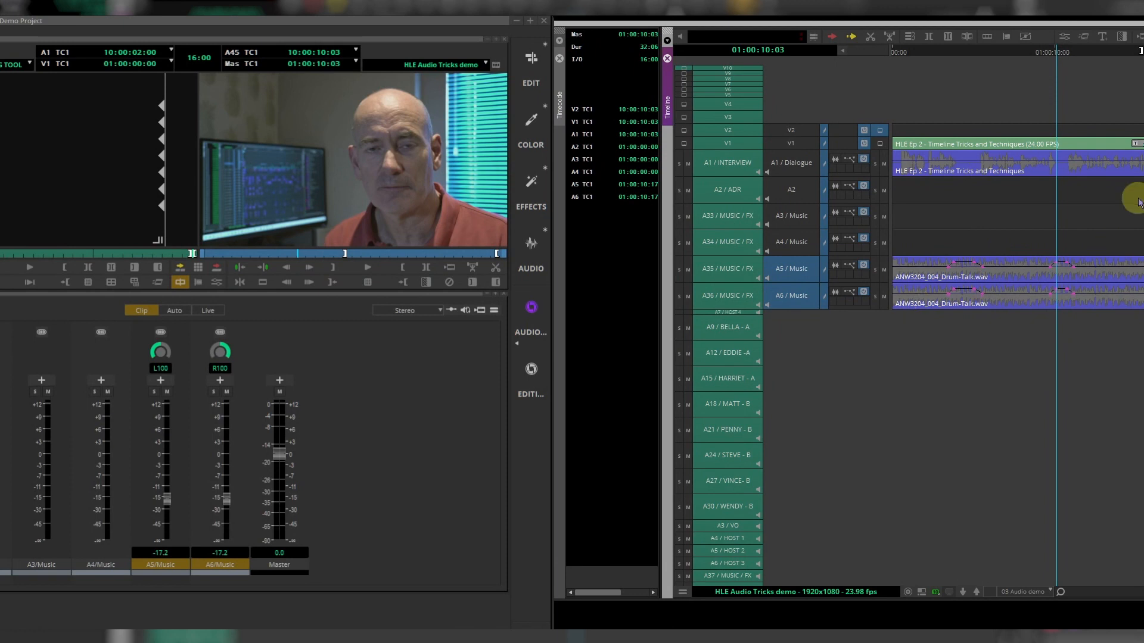
click(1009, 50)
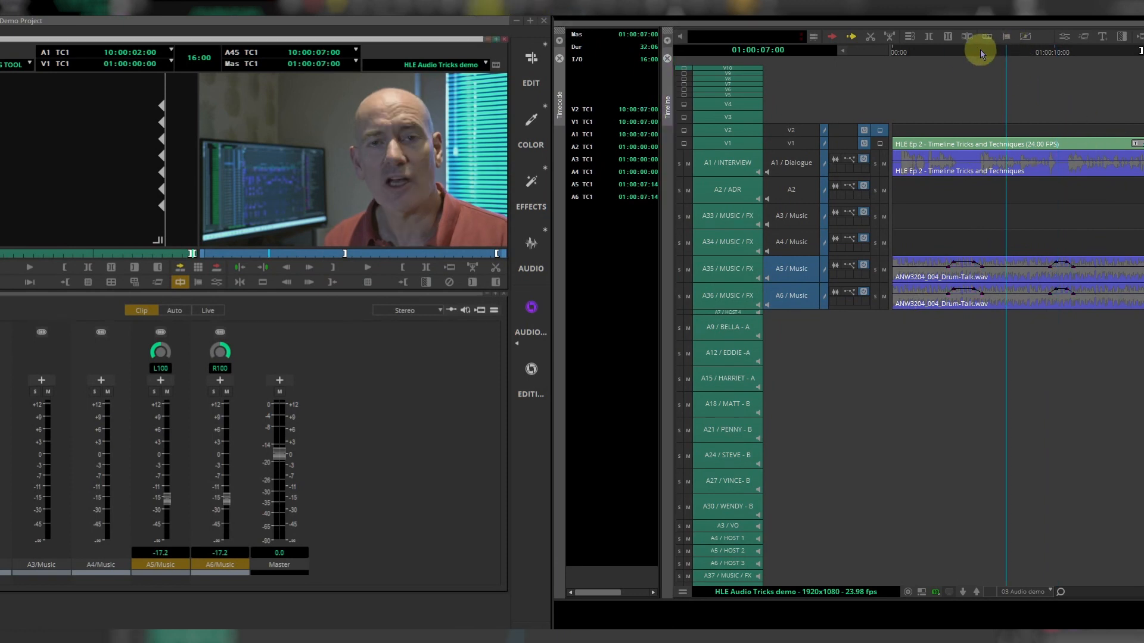
click(953, 53)
drag(953, 54, 1047, 77)
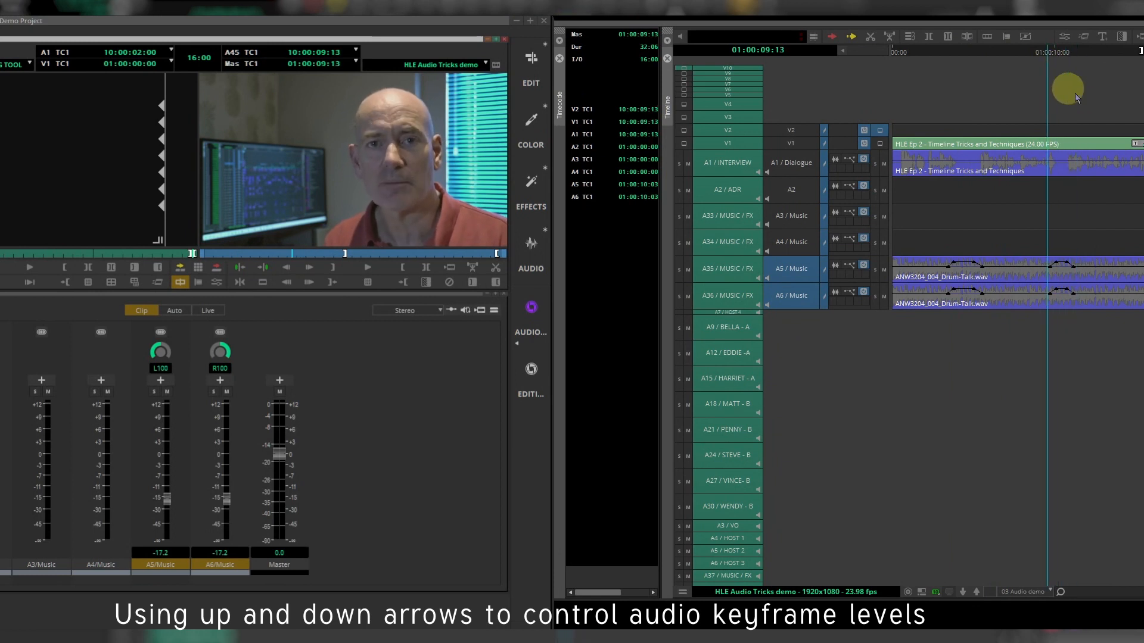
click(989, 235)
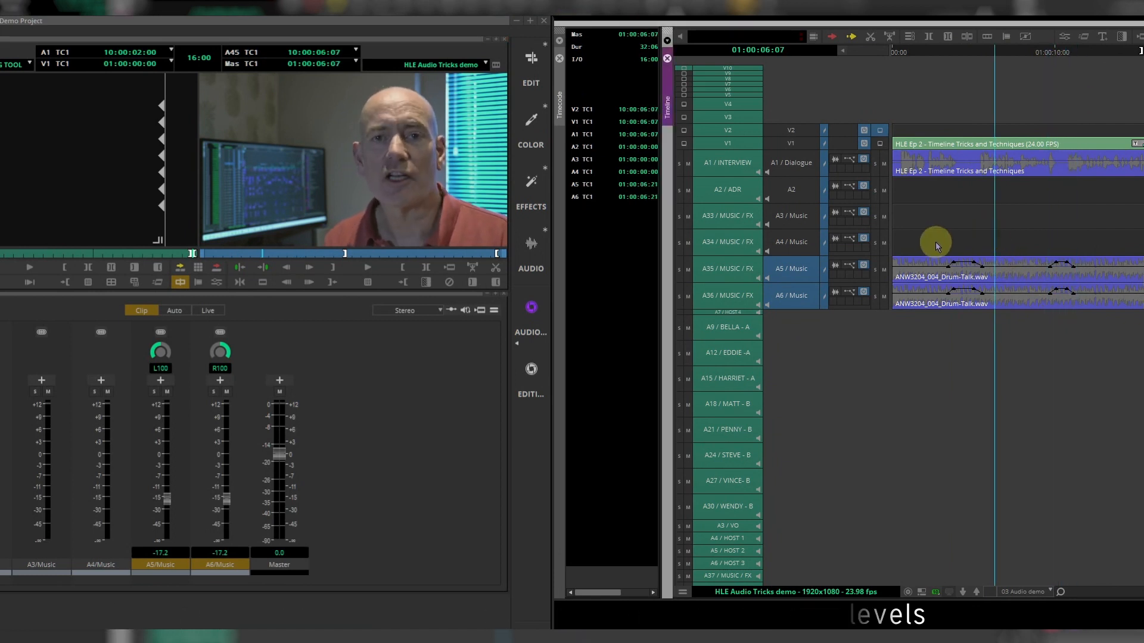
Select all keyframes of both rises on A5 and A6, and nudge their levels down by up to 4 dB and back up
drag(935, 241, 1110, 315)
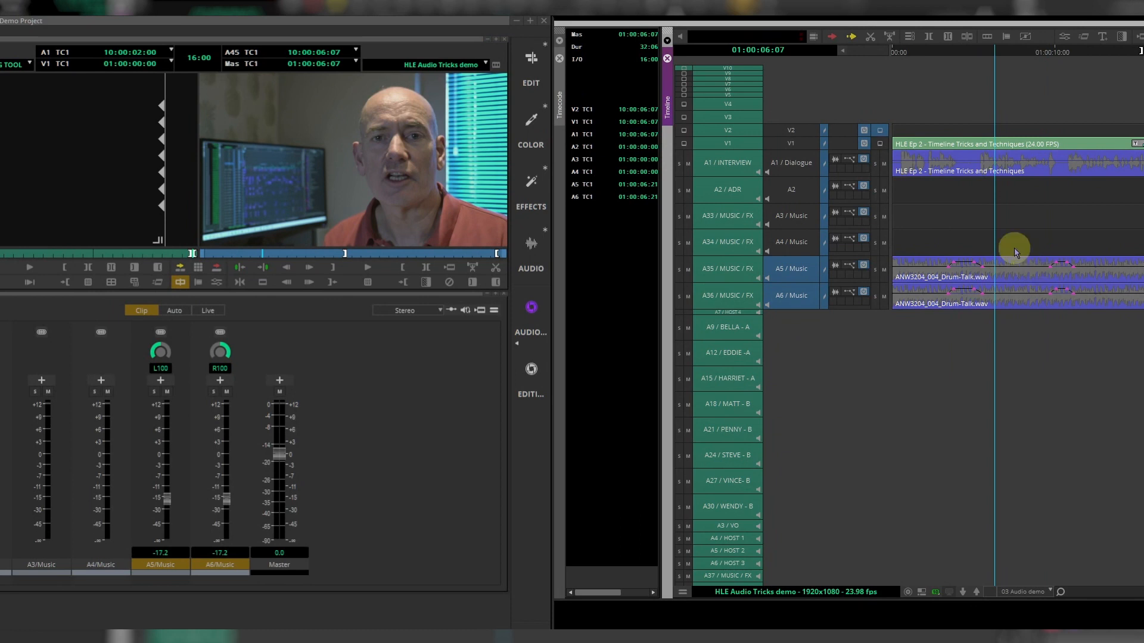
key(ctrl+shift+Down)
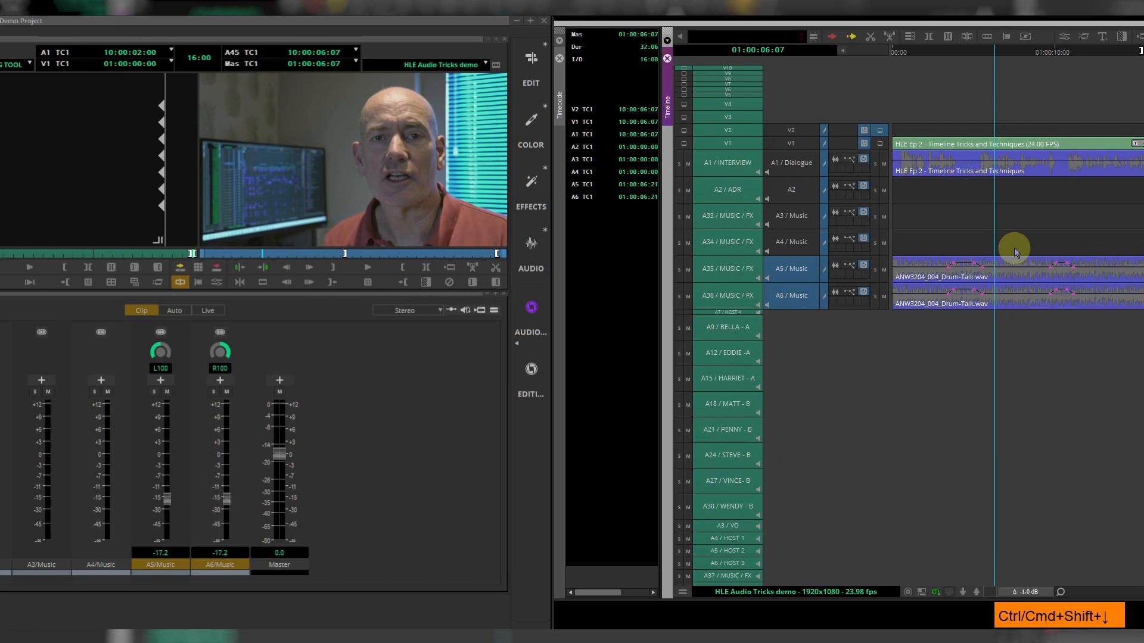
key(ctrl+shift+Down)
key(ctrl+shift+Down)
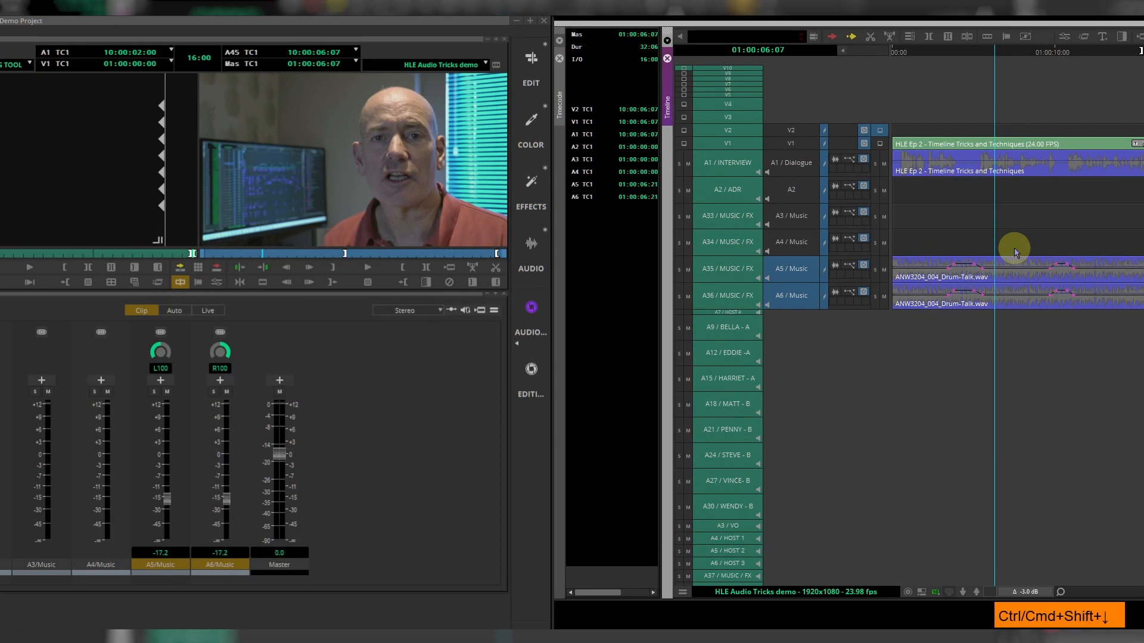
key(ctrl+shift+Down)
key(ctrl+shift+Up)
key(ctrl+shift+Up)
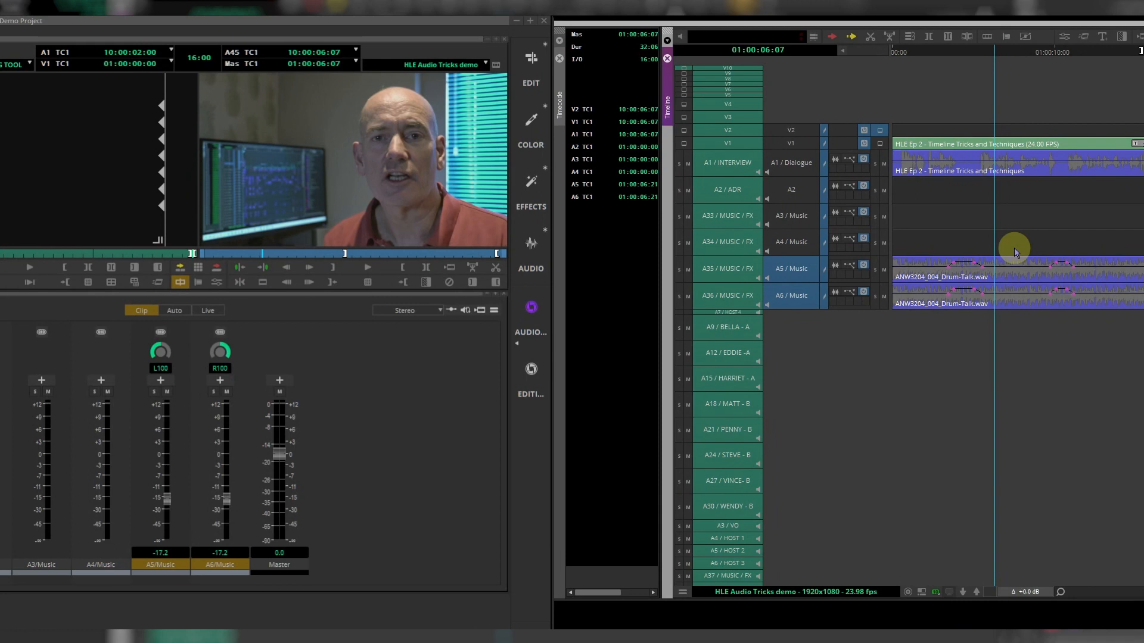
key(ctrl+shift+Down)
key(ctrl+shift+Down)
key(ctrl+shift+Down)
key(ctrl+shift+Down)
key(ctrl+shift+Down)
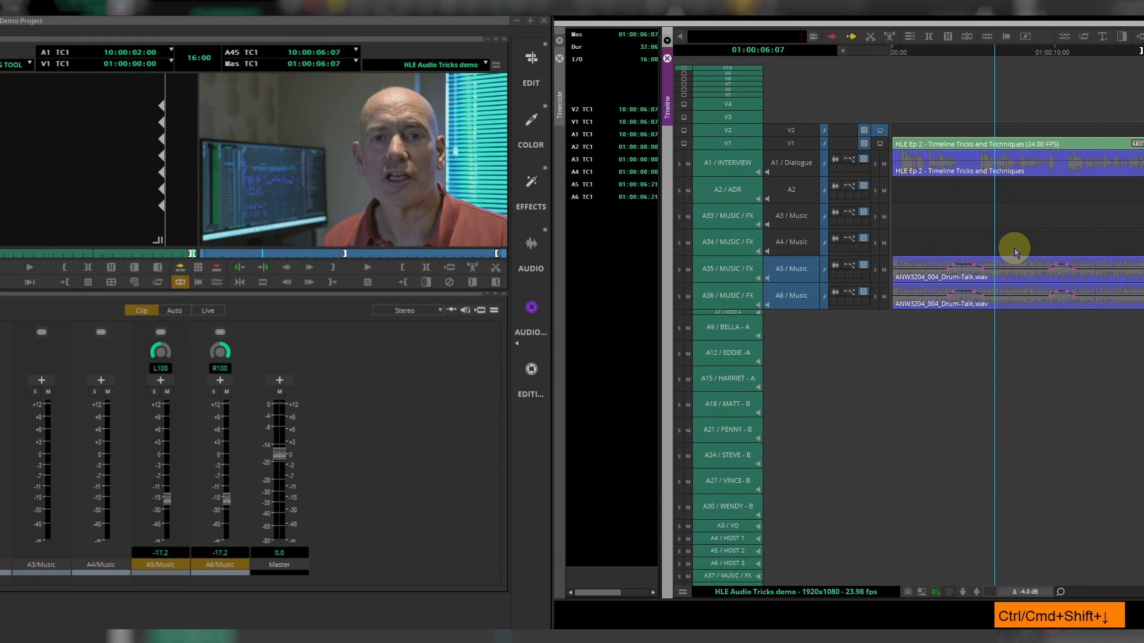
key(ctrl+shift+Up)
key(ctrl+shift+Up)
key(ctrl+shift+Up)
key(ctrl+shift+Up)
key(ctrl+shift+Up)
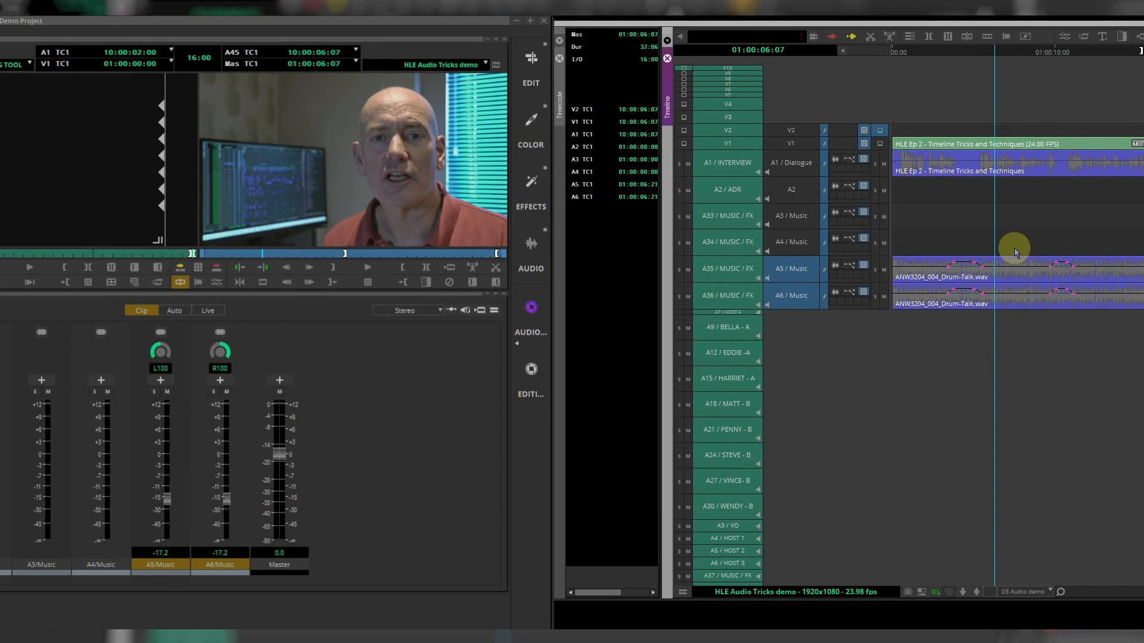
Park the playhead at 01:00:06:16 and increase the height of tracks A5 and A6
key(space)
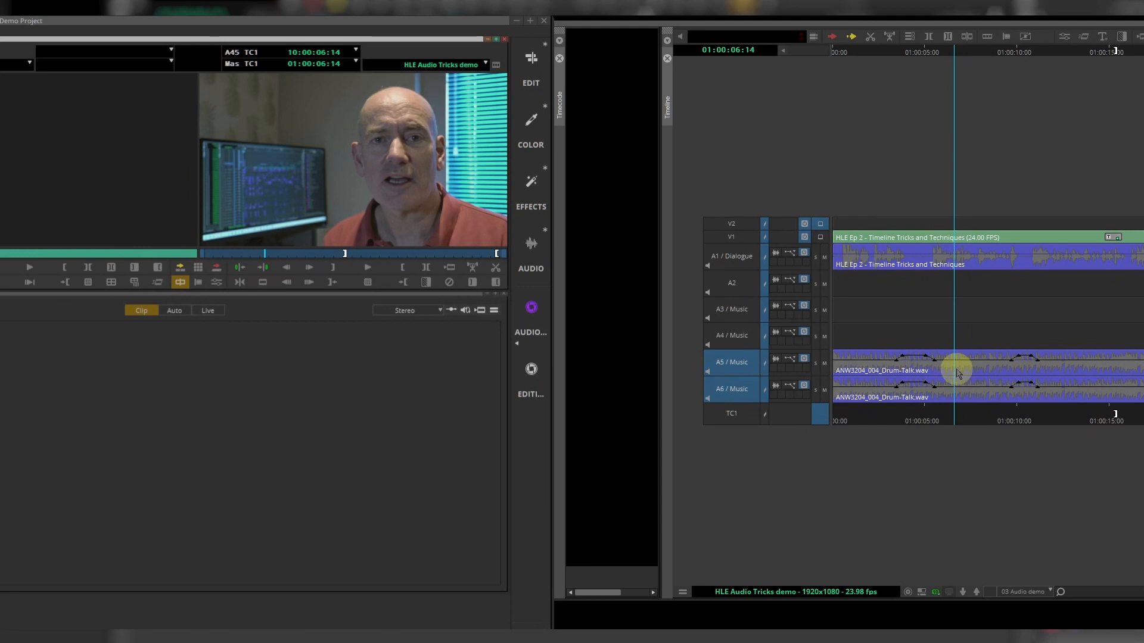
key(space)
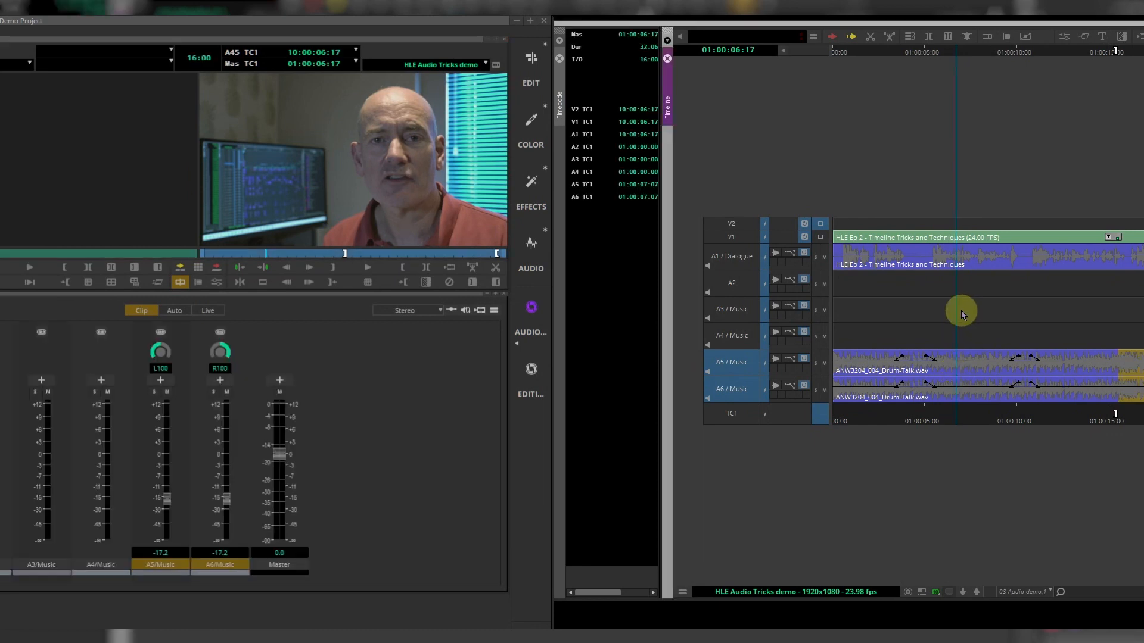
click(954, 314)
key(ctrl+l)
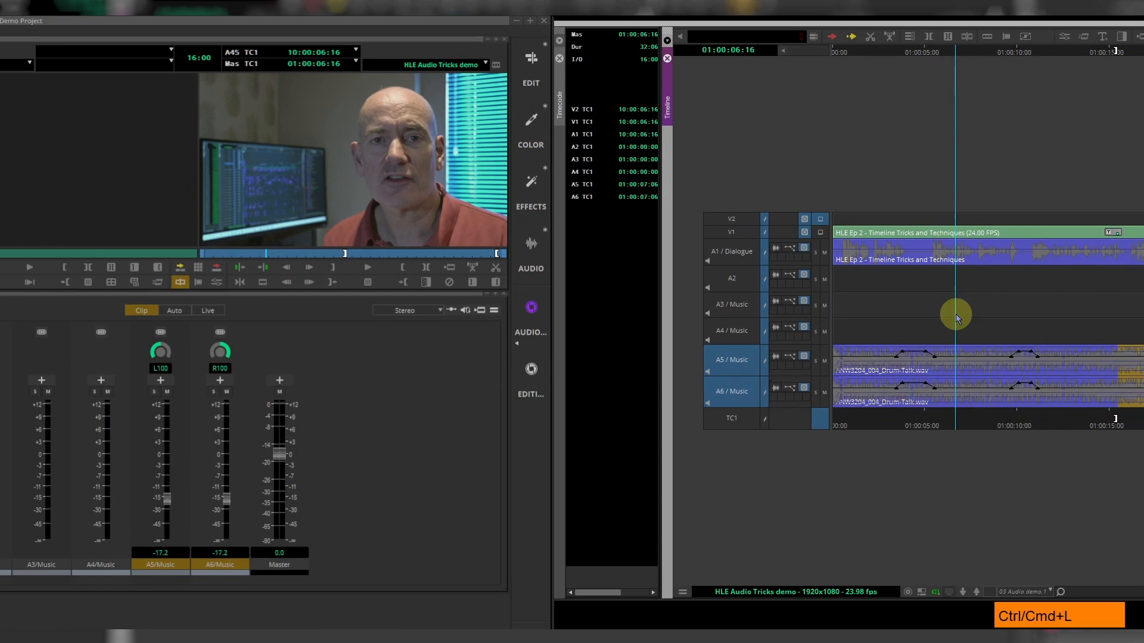
key(ctrl+l)
key(ctrl+l)
key(ctrl+l)
key(ctrl+l)
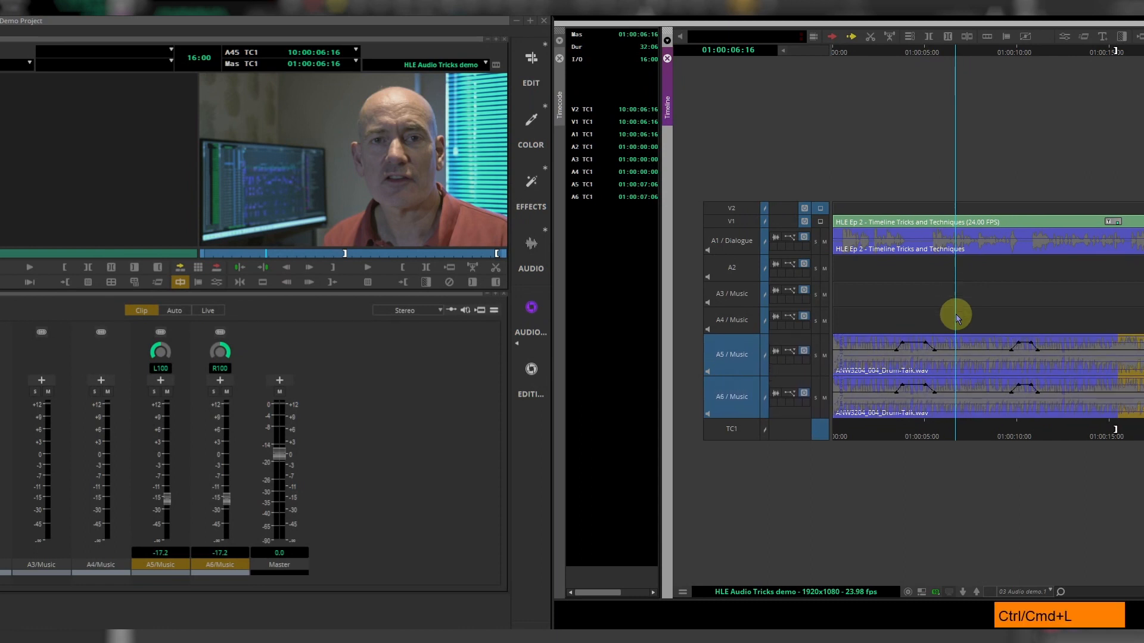
key(ctrl+l)
key(ctrl+l)
key(ctrl+l)
key(ctrl+l)
key(ctrl+l)
key(ctrl+l)
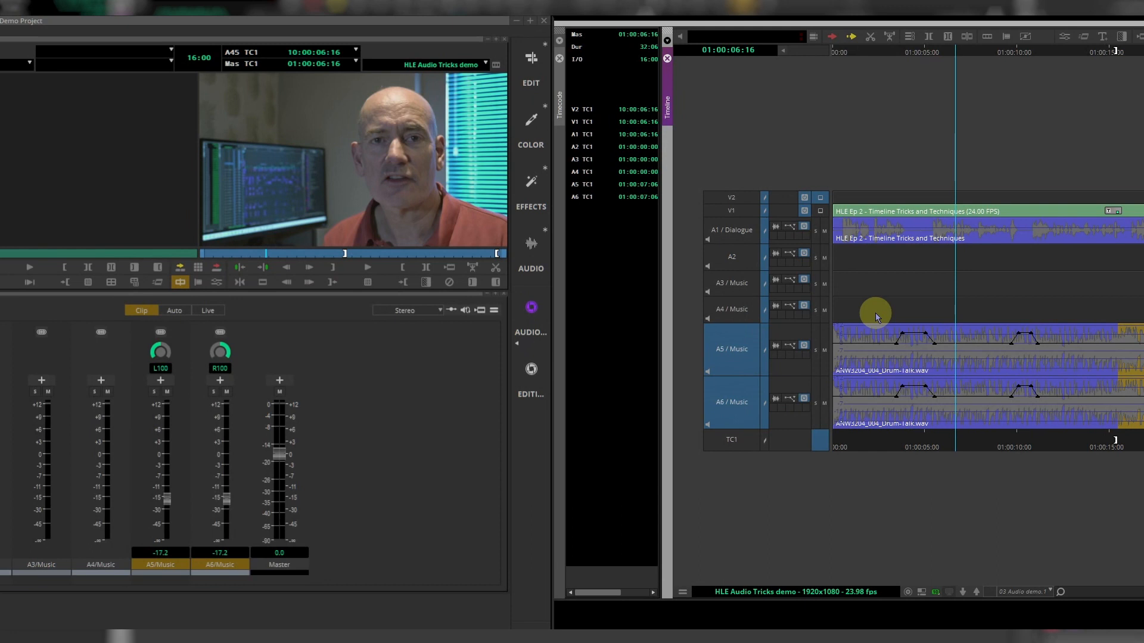
Select only the upper keyframes of both rises on A5 and A6, lower them by 2 dB and raise them back
drag(874, 313, 1058, 342)
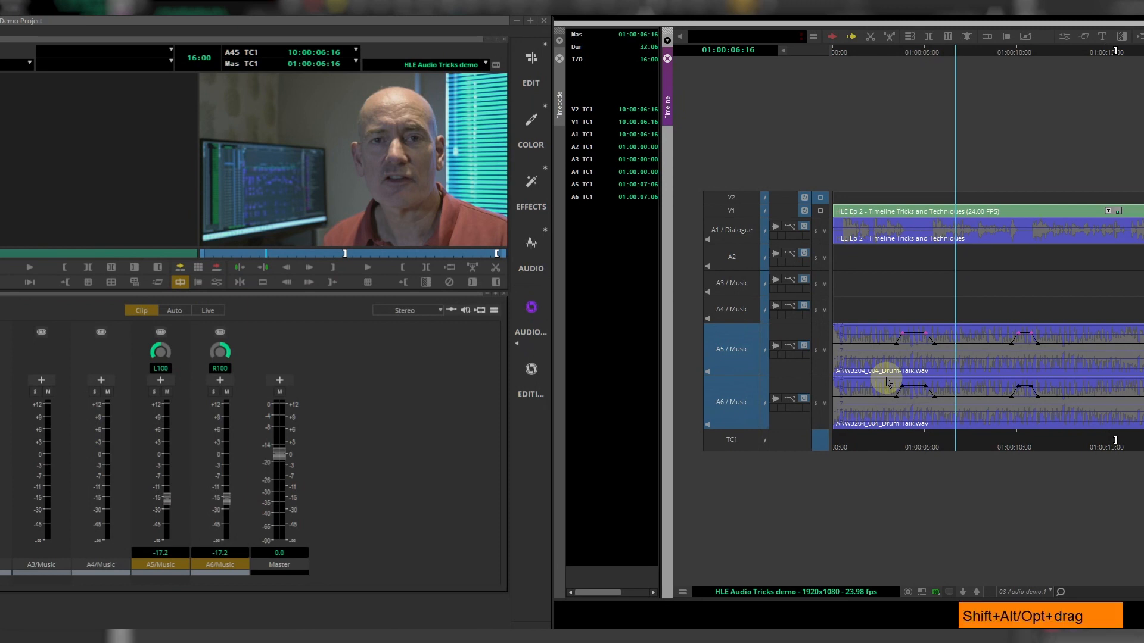
drag(885, 382, 1054, 392)
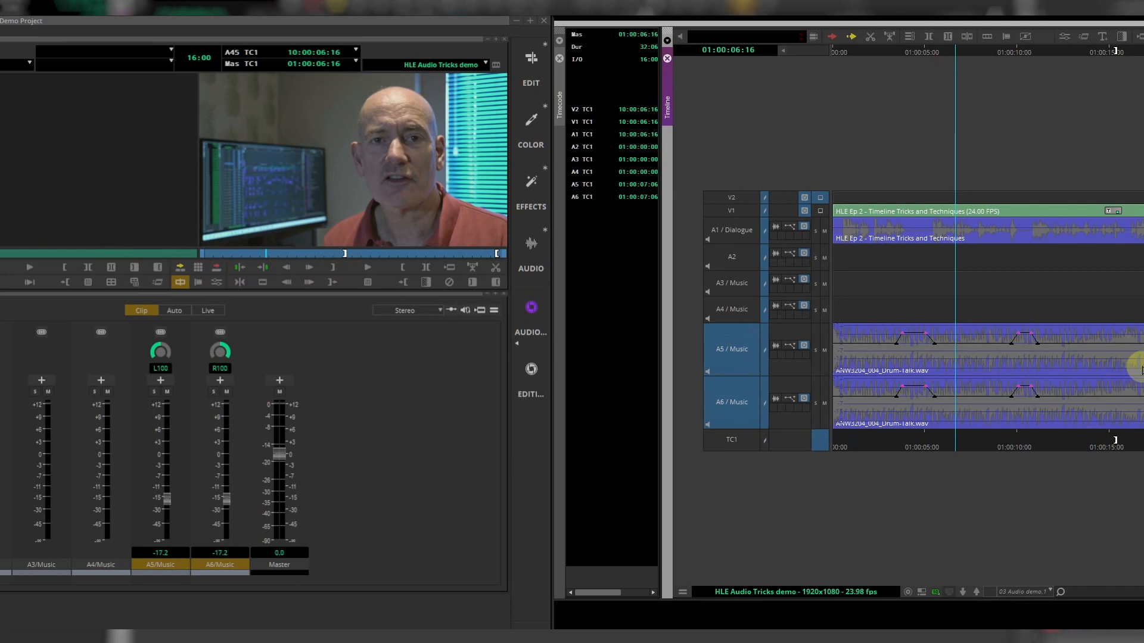
key(ctrl+shift+Down)
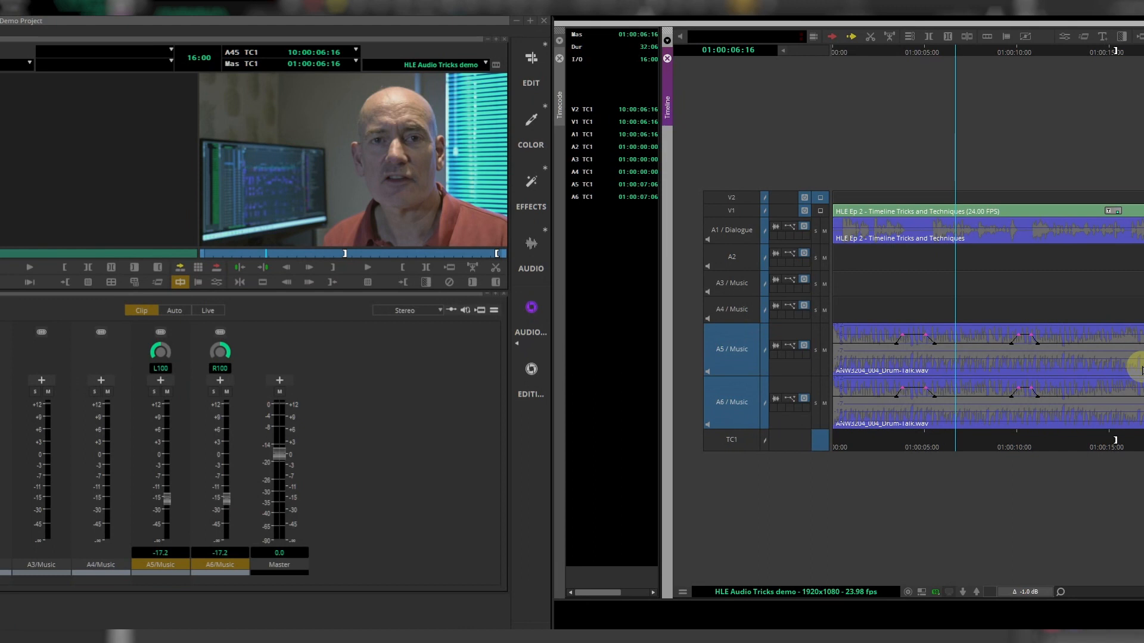
key(ctrl+shift+Down)
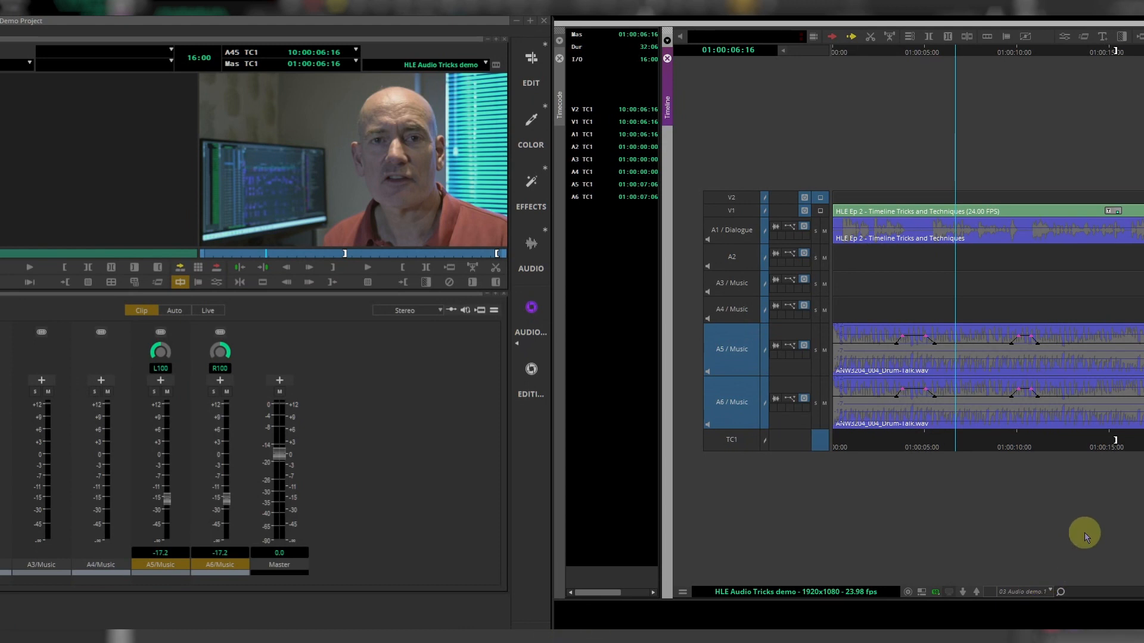
key(ctrl+shift+Up)
key(ctrl+shift+Up)
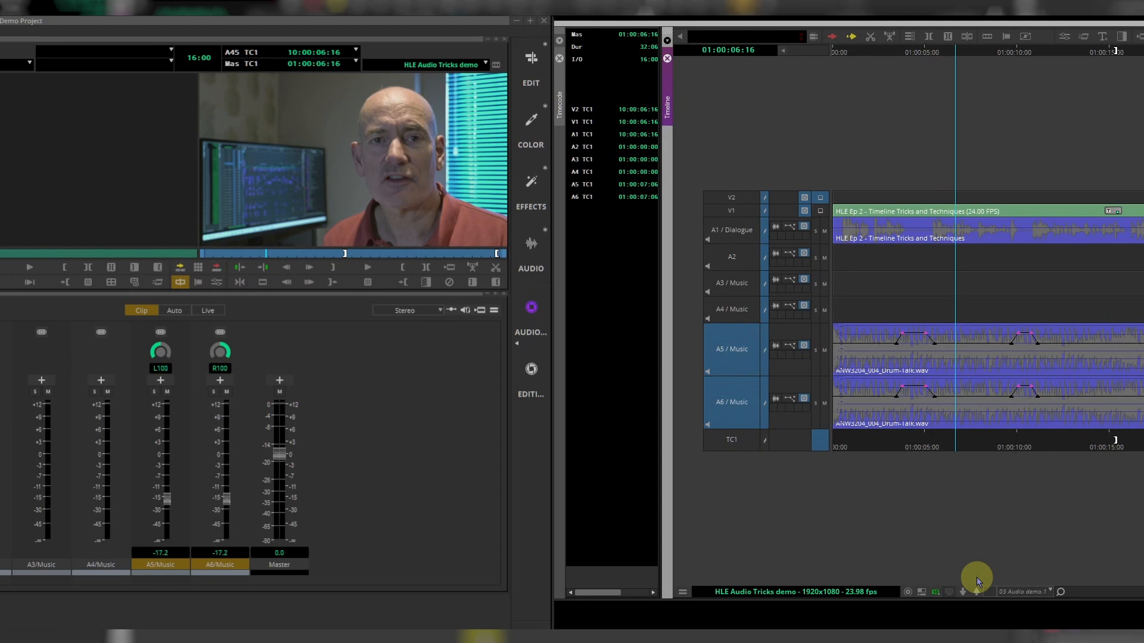
Lower the selected upper keyframes on A5 and A6, and check the level of the first rise's last upper keyframe on A5
key(ctrl+super+shift+minus)
key(ctrl+super+shift+minus)
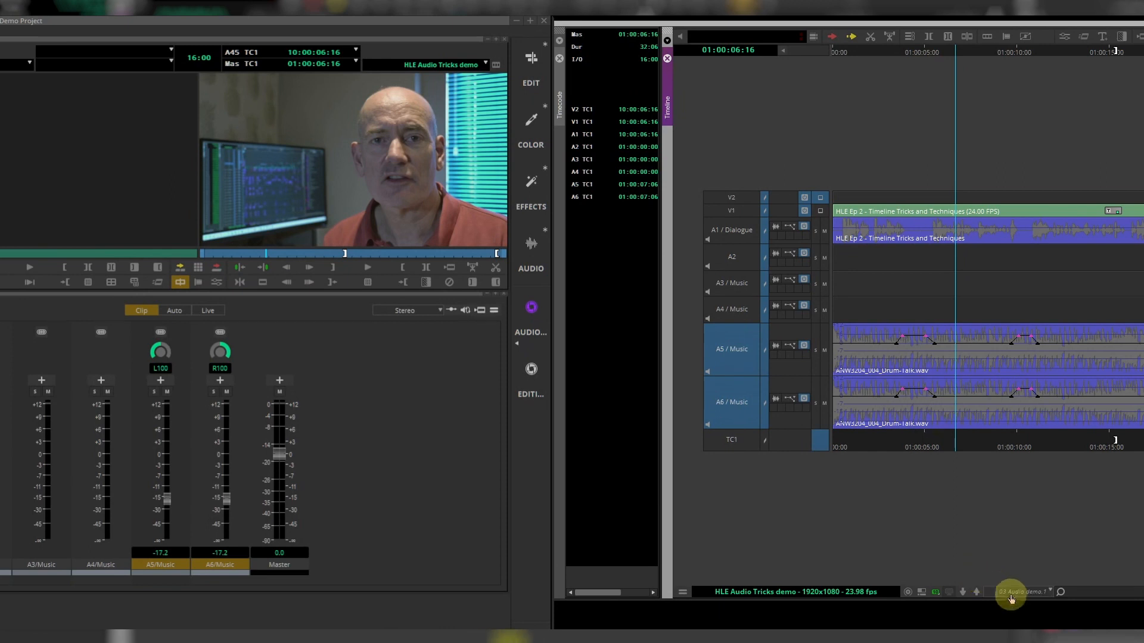
click(927, 340)
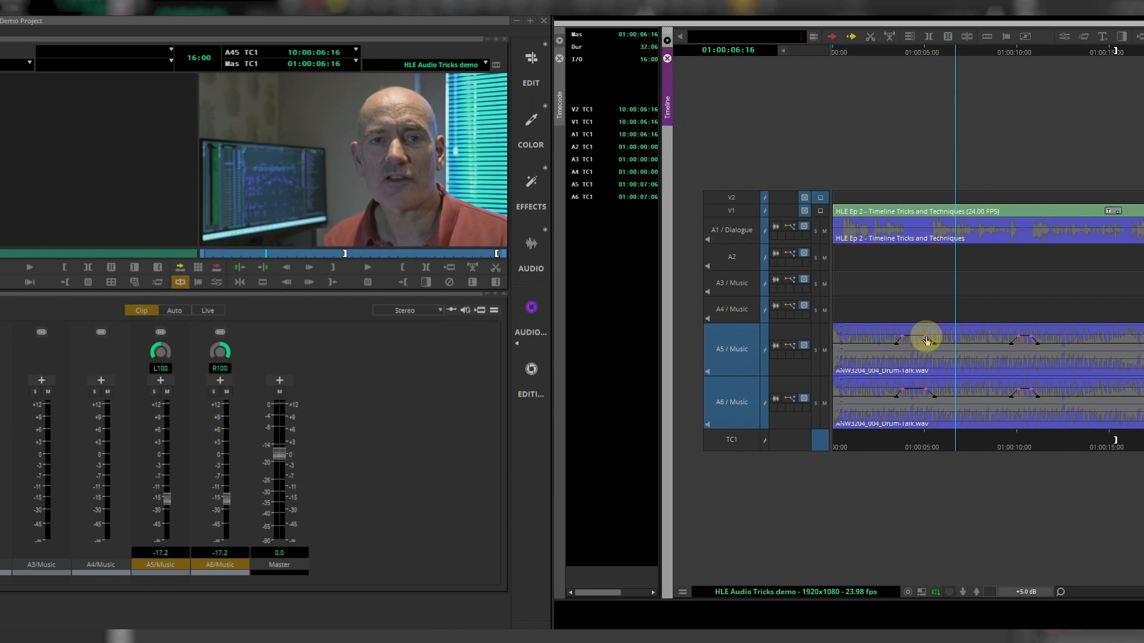
click(925, 339)
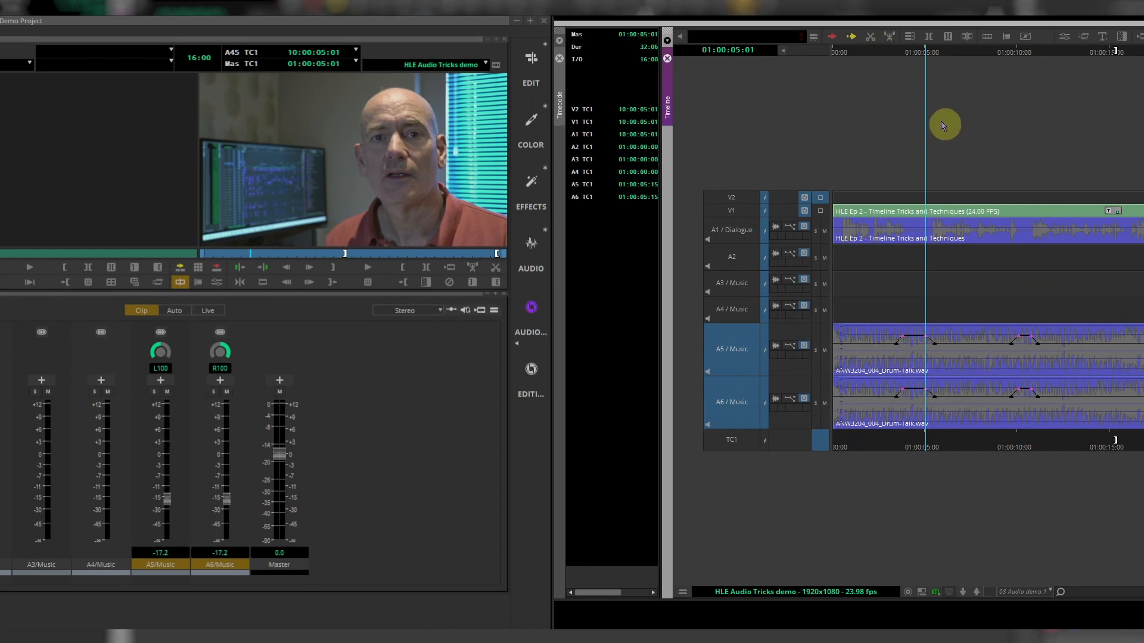
Play the mix from 01:00:02:20 through the first lowered music rise and stop at 01:00:07:19
click(885, 52)
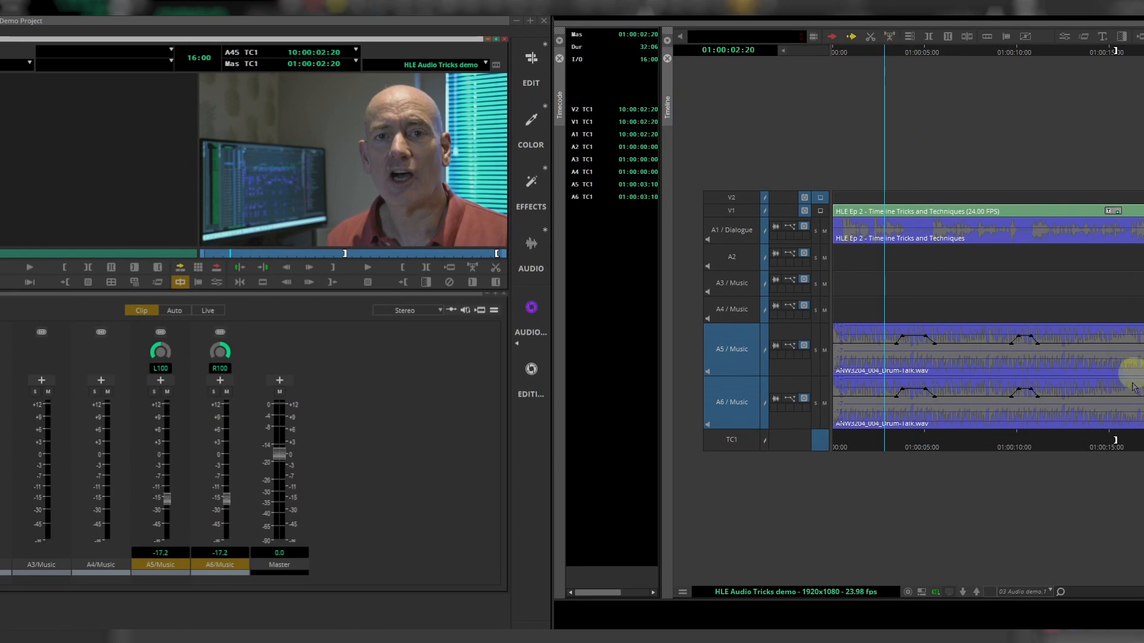
key(space)
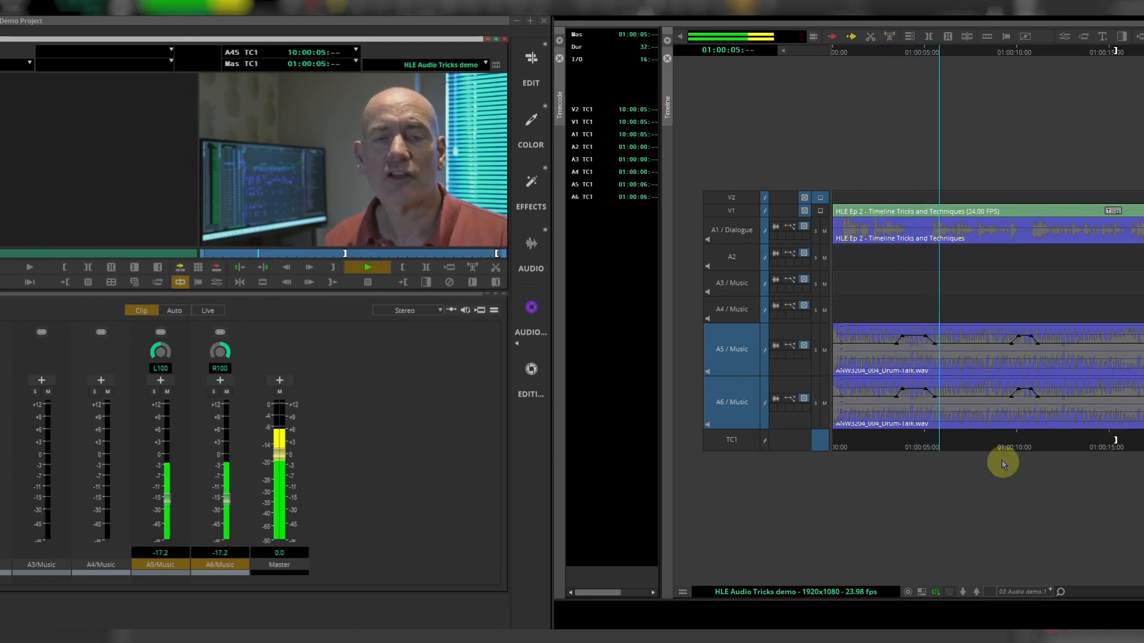
key(space)
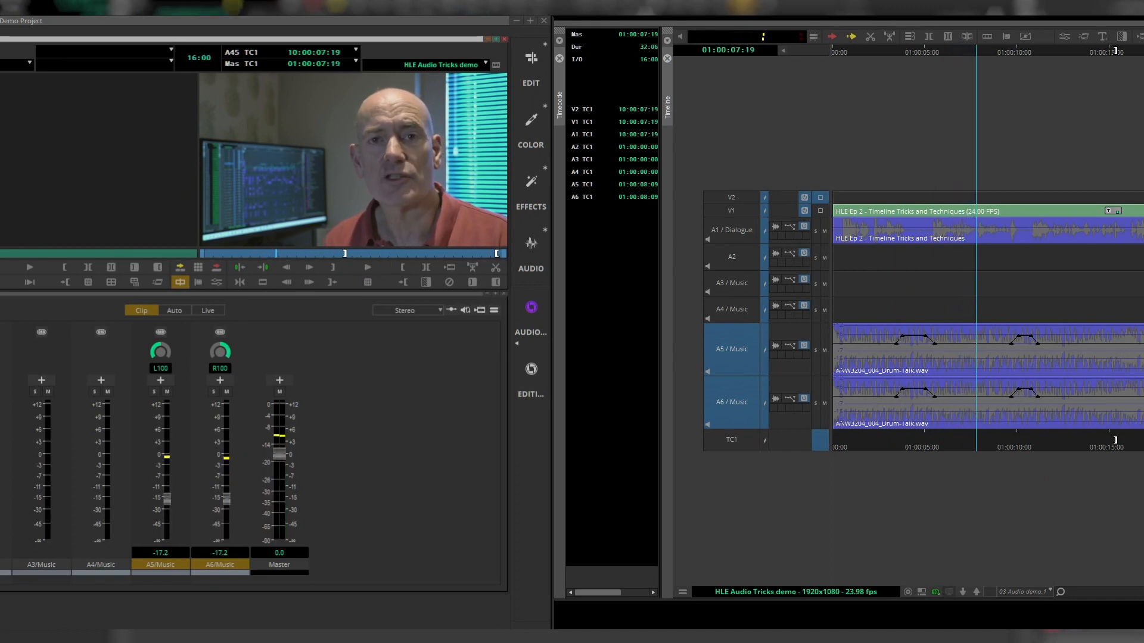
Mark the range from 01:00:07:20 to 01:00:13:08 on A5 and A6, and adjust the level of only the keyframes within it
click(1065, 288)
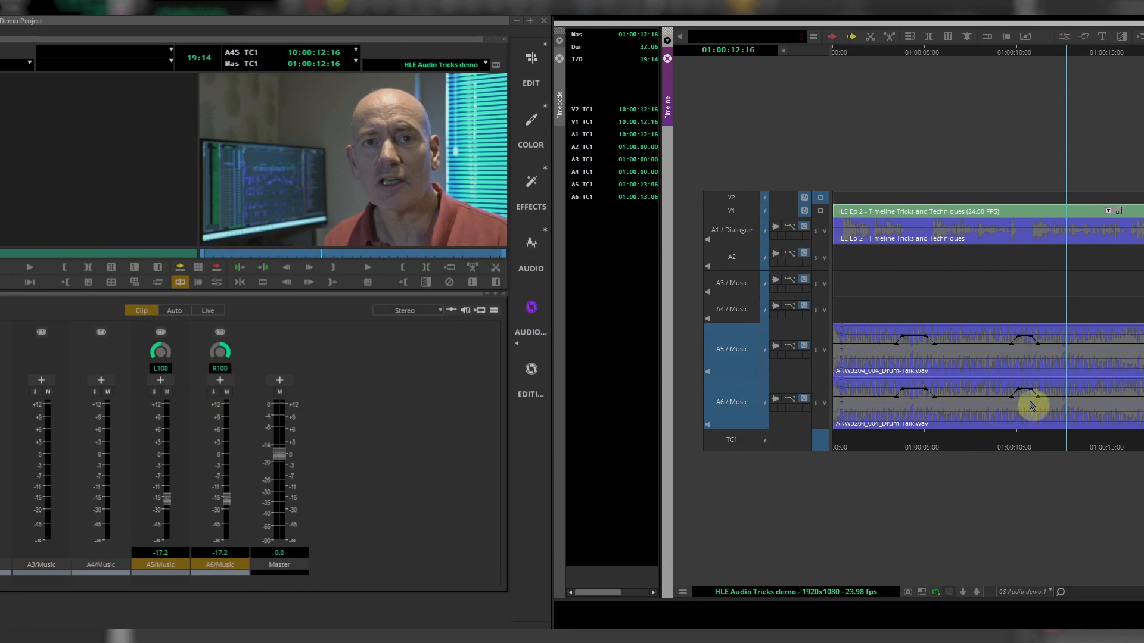
click(978, 375)
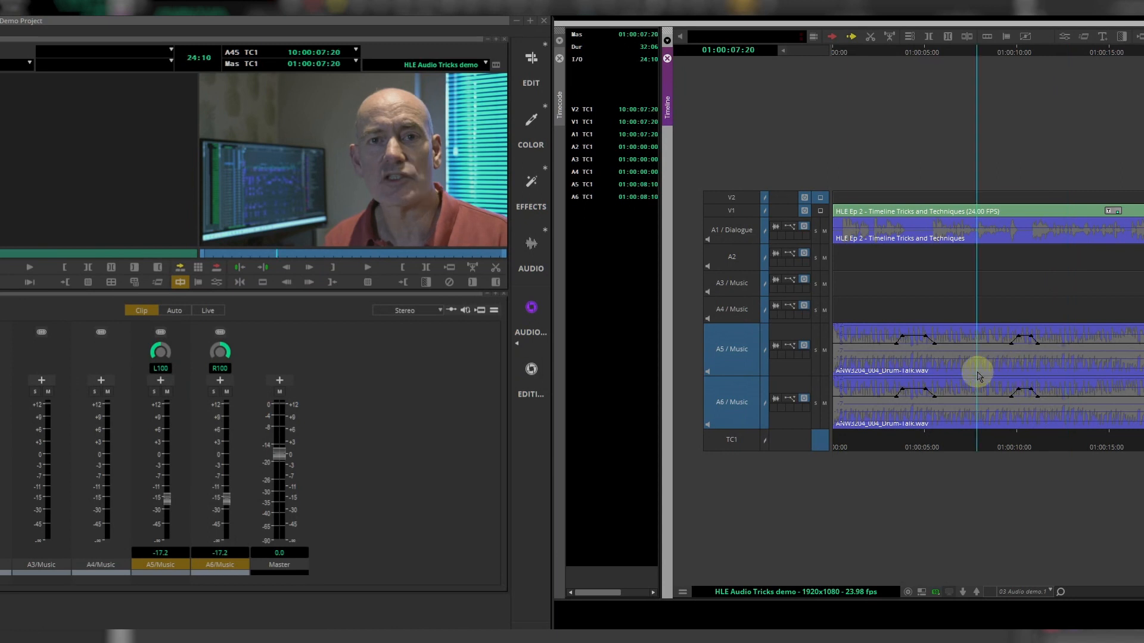
key(i)
click(1079, 395)
key(o)
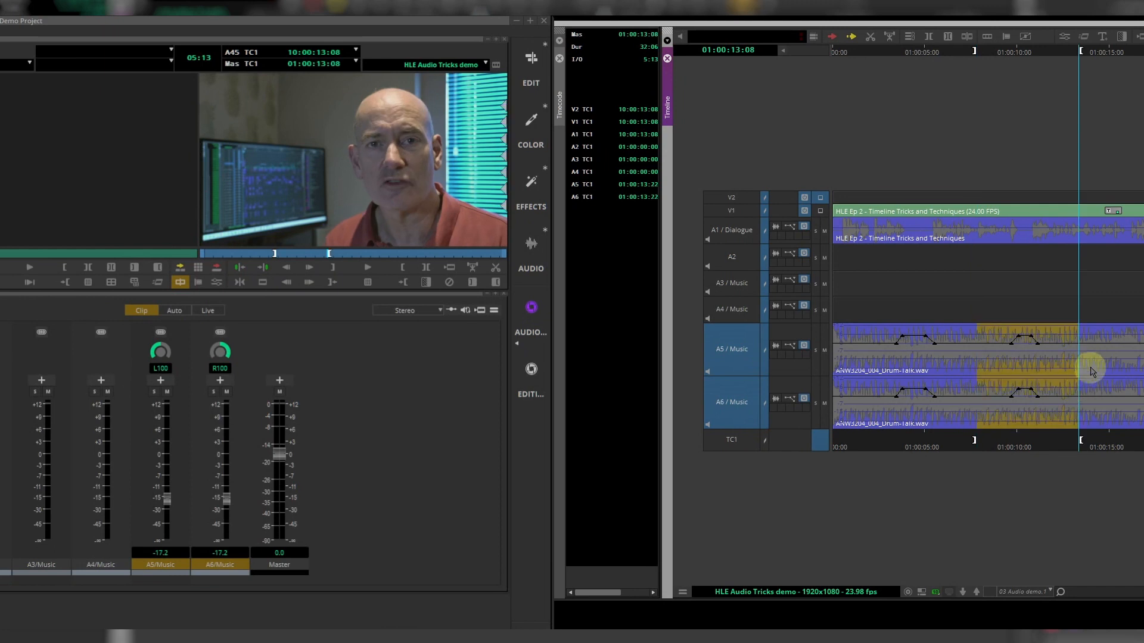
click(1032, 340)
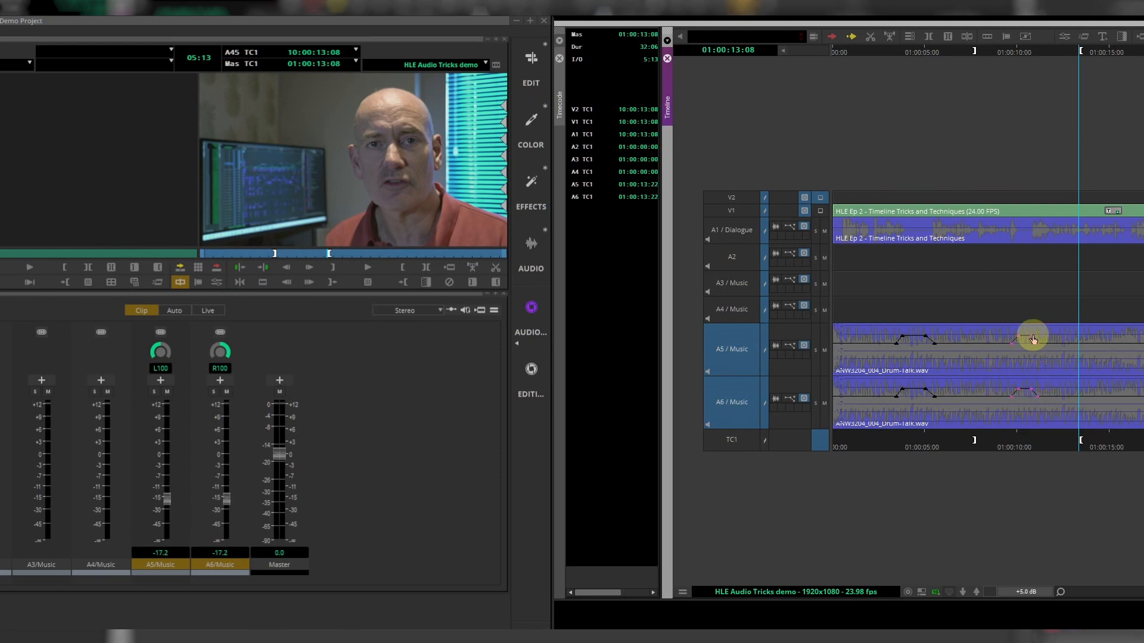
drag(1032, 340, 1032, 345)
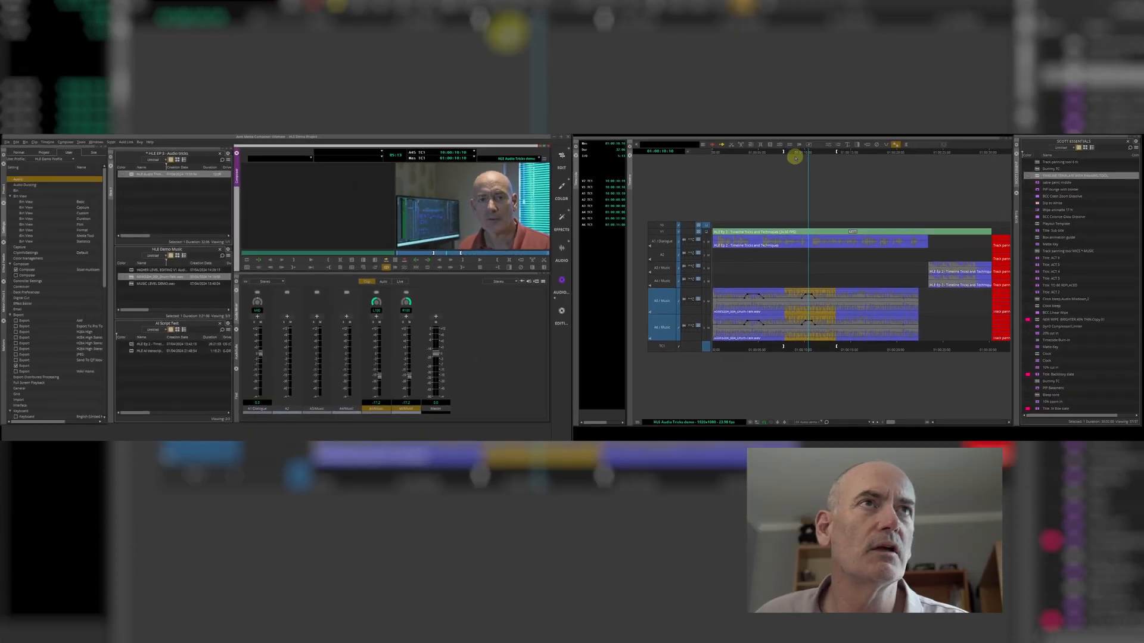
Try moving the keyframes of the second music rise on A5 and A6 forward by 26 frames, and undo the move
click(812, 296)
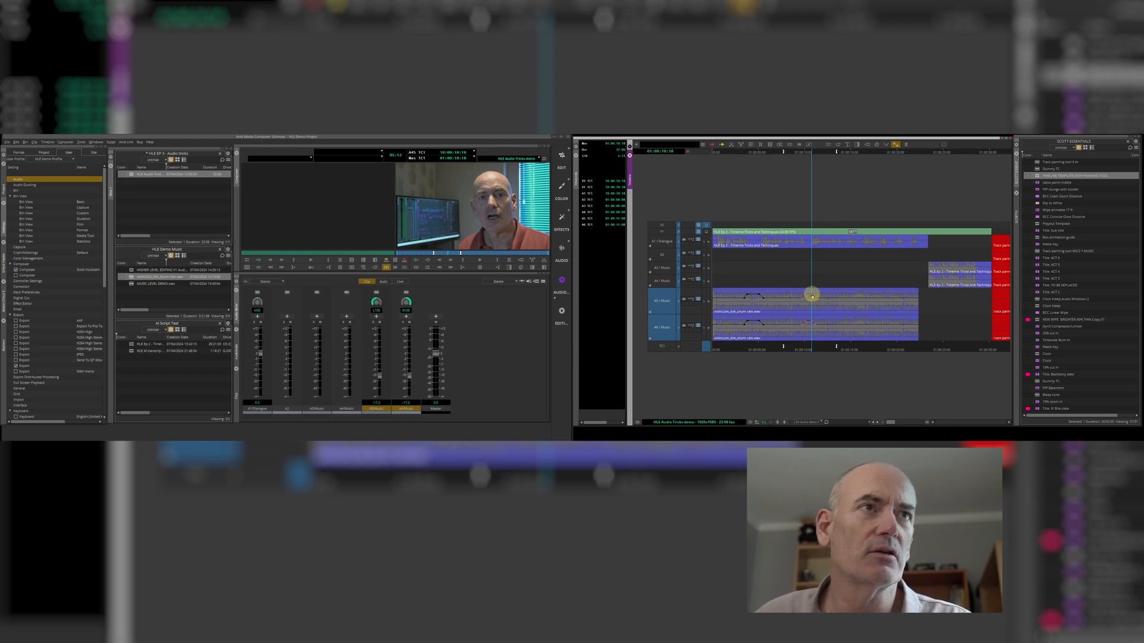
drag(811, 296, 822, 296)
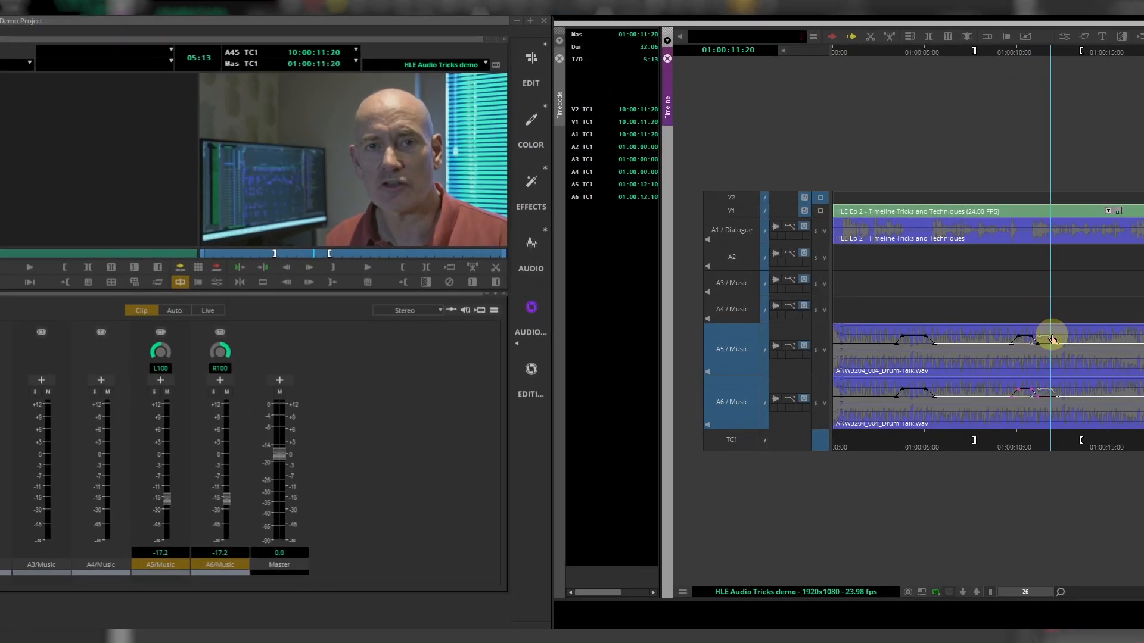
drag(1052, 339, 1052, 339)
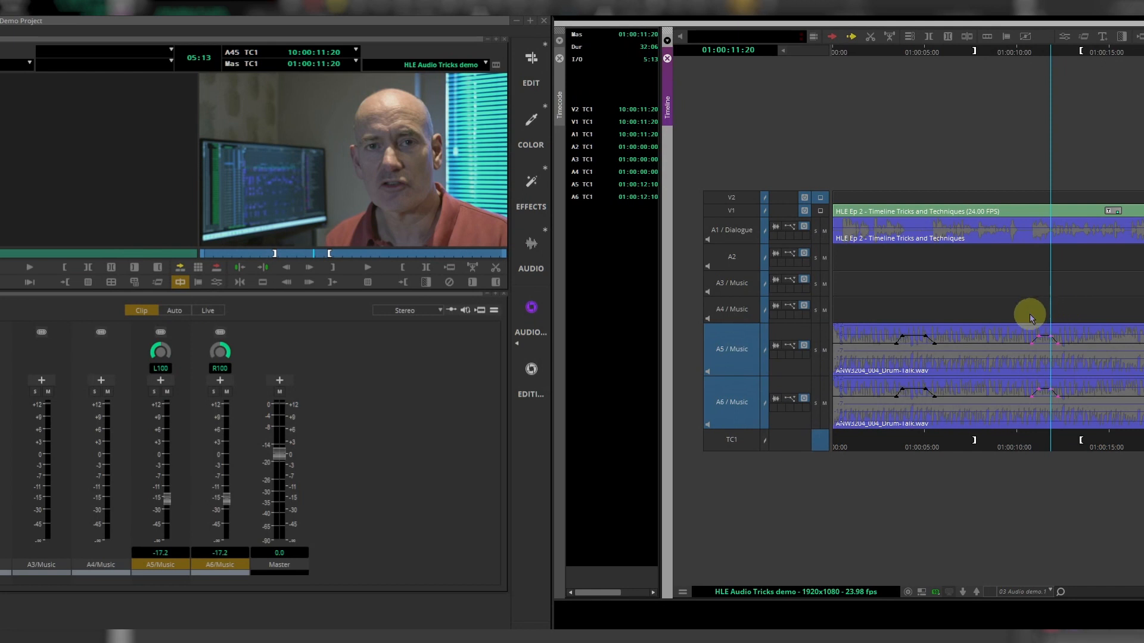
key(ctrl+z)
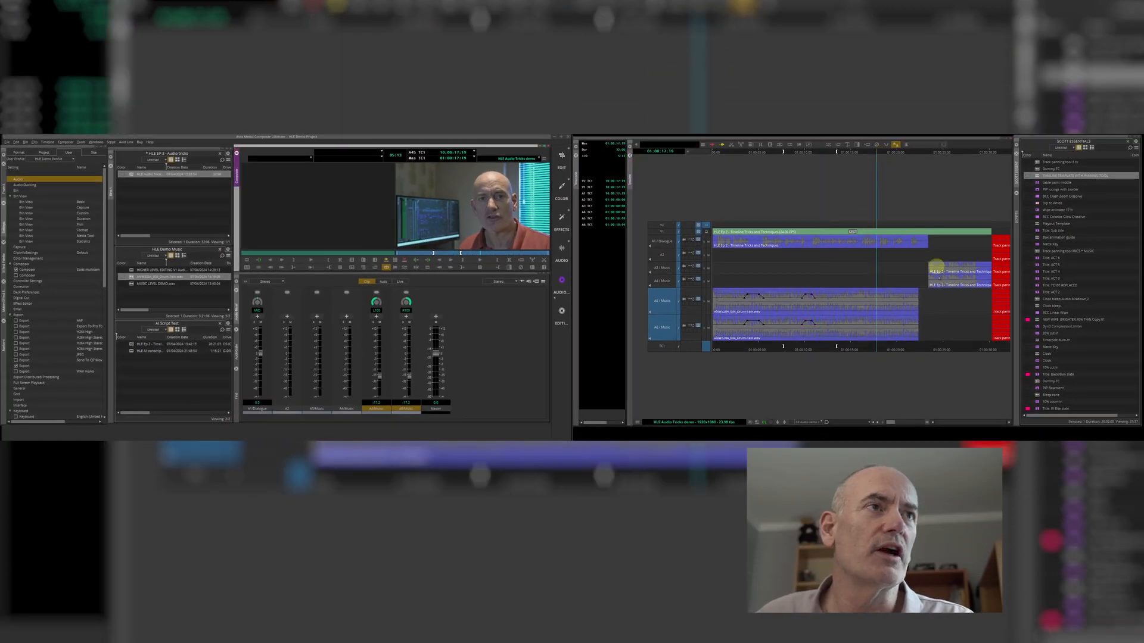
click(896, 313)
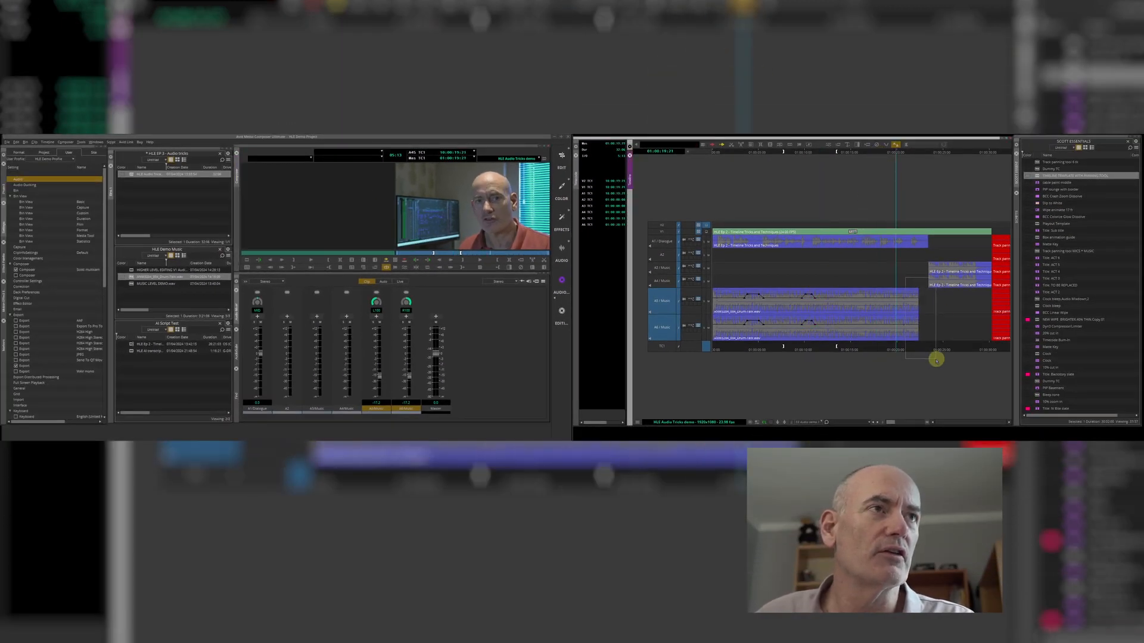
click(921, 295)
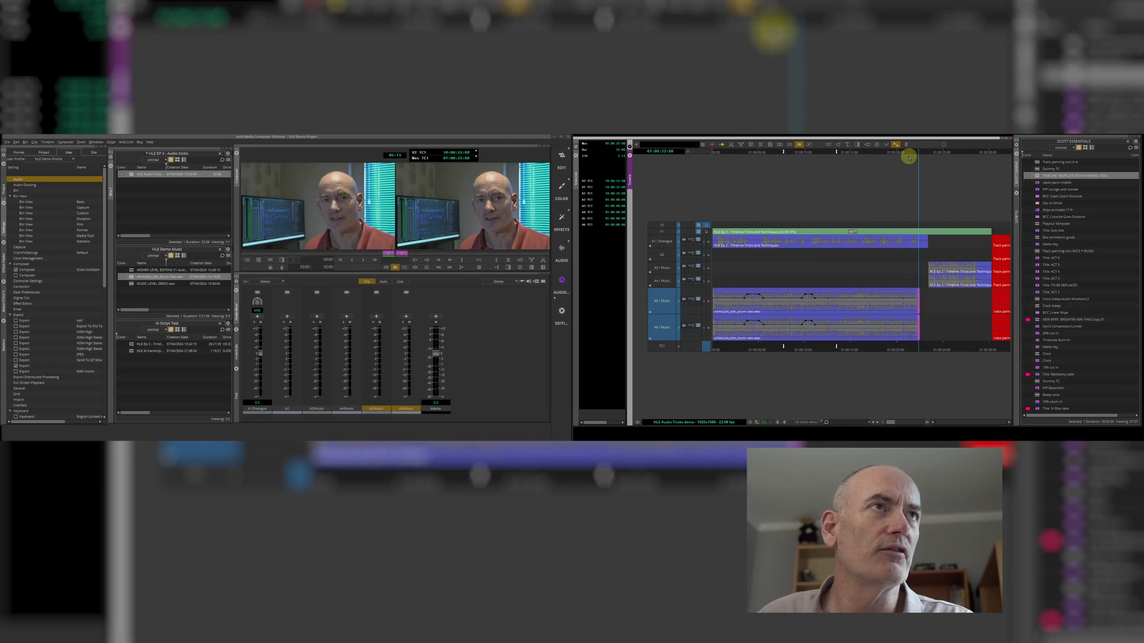
click(906, 157)
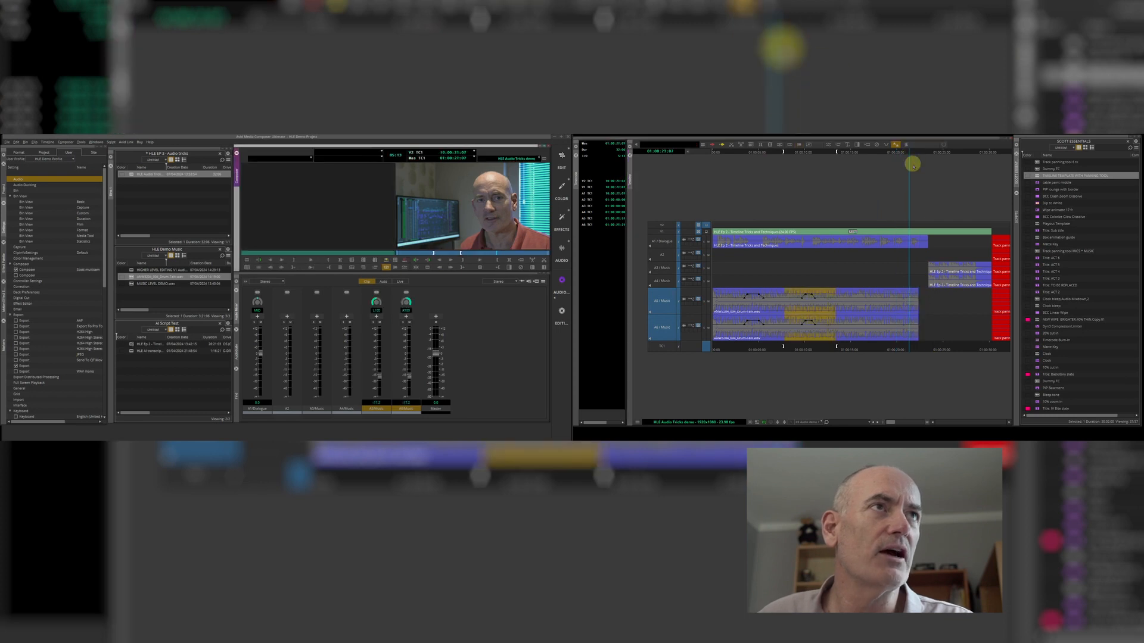
click(921, 316)
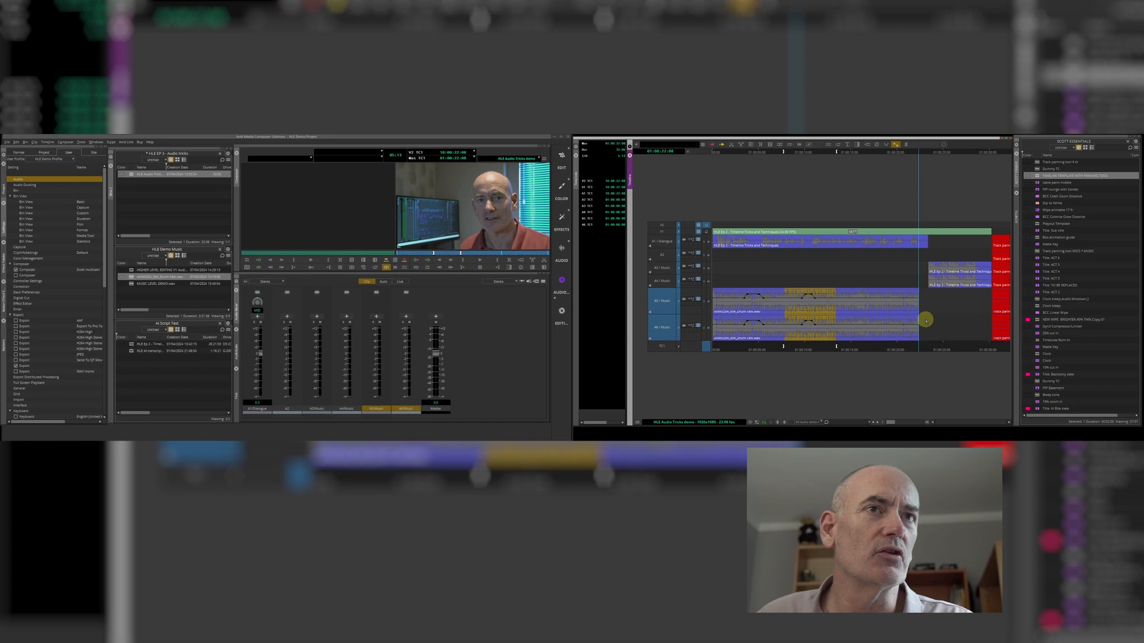
Solo tracks A5 and A6 and play the music from 01:00:16:10, stopping at 01:00:20:04
click(862, 329)
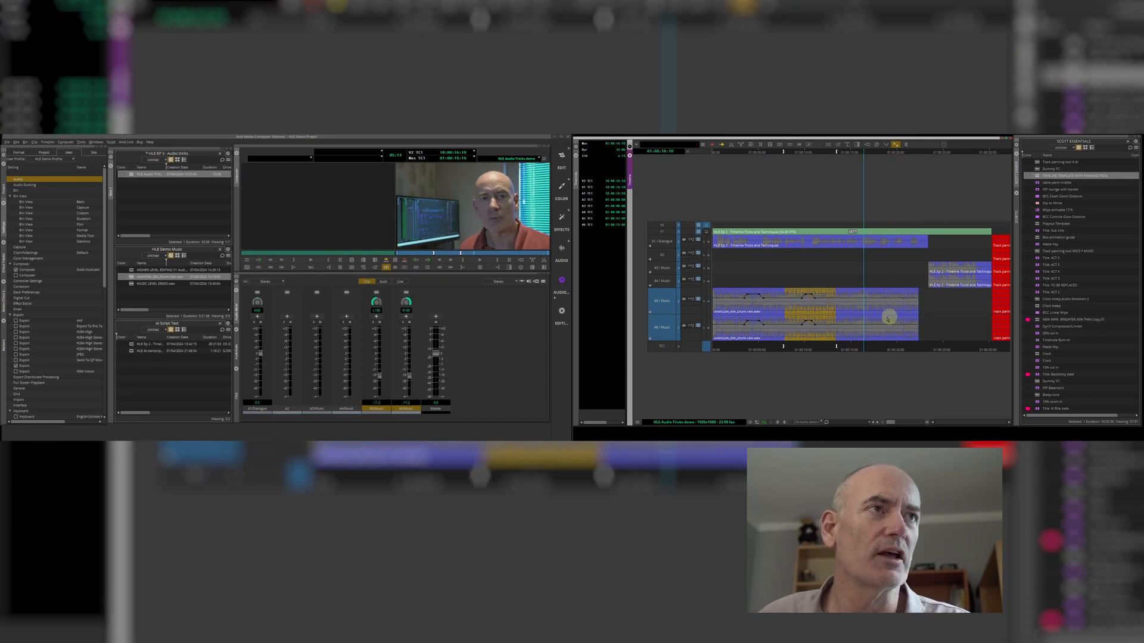
click(704, 303)
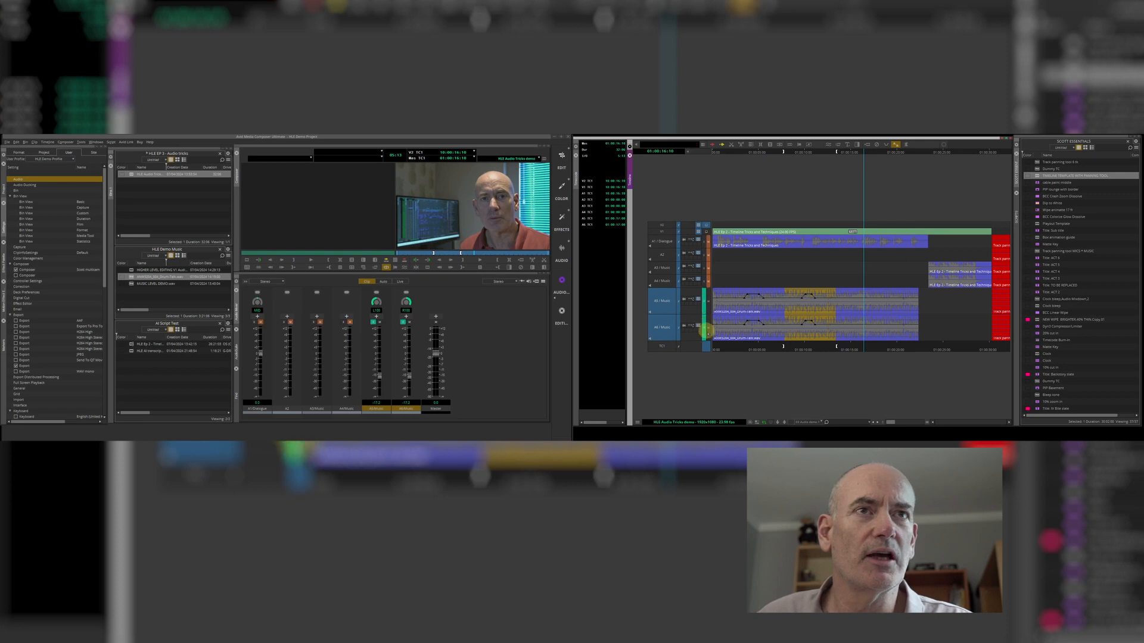
key(space)
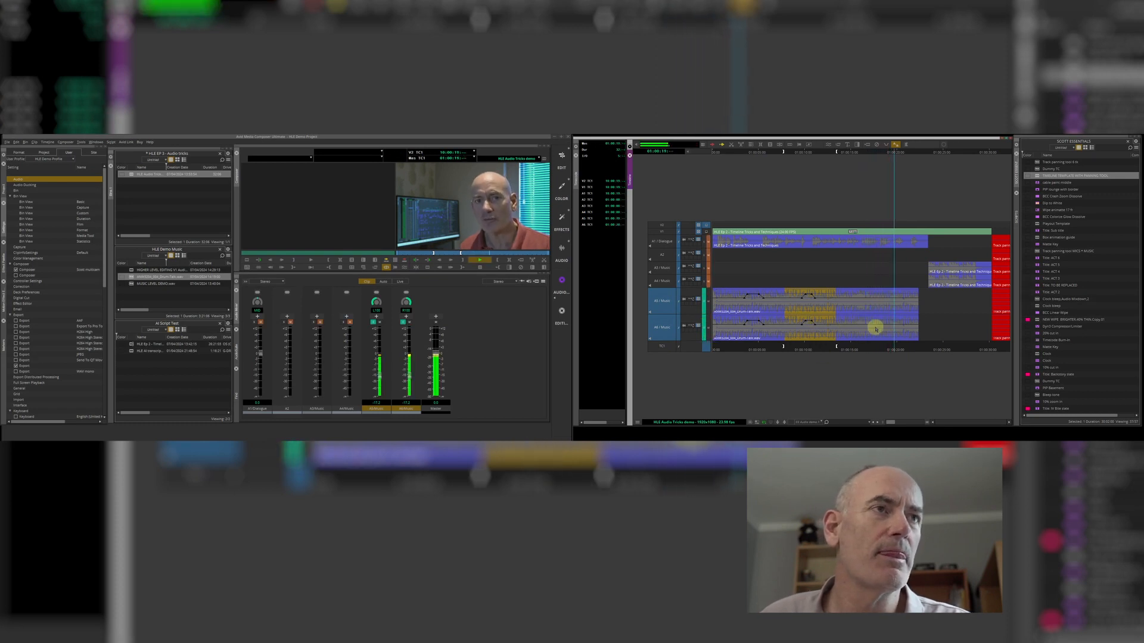
key(space)
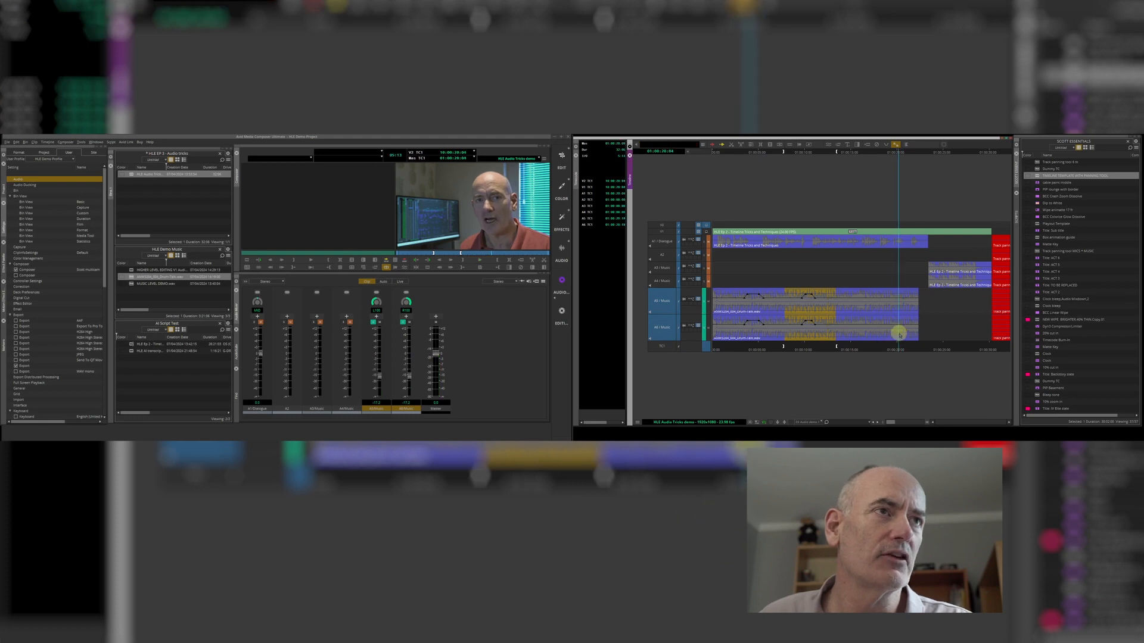
Match-frame the music at 01:00:20:10, show the source ANW3204_004_Drum-Talk.wav in the timeline, and enlarge its ending around 01:03:13:04
click(417, 268)
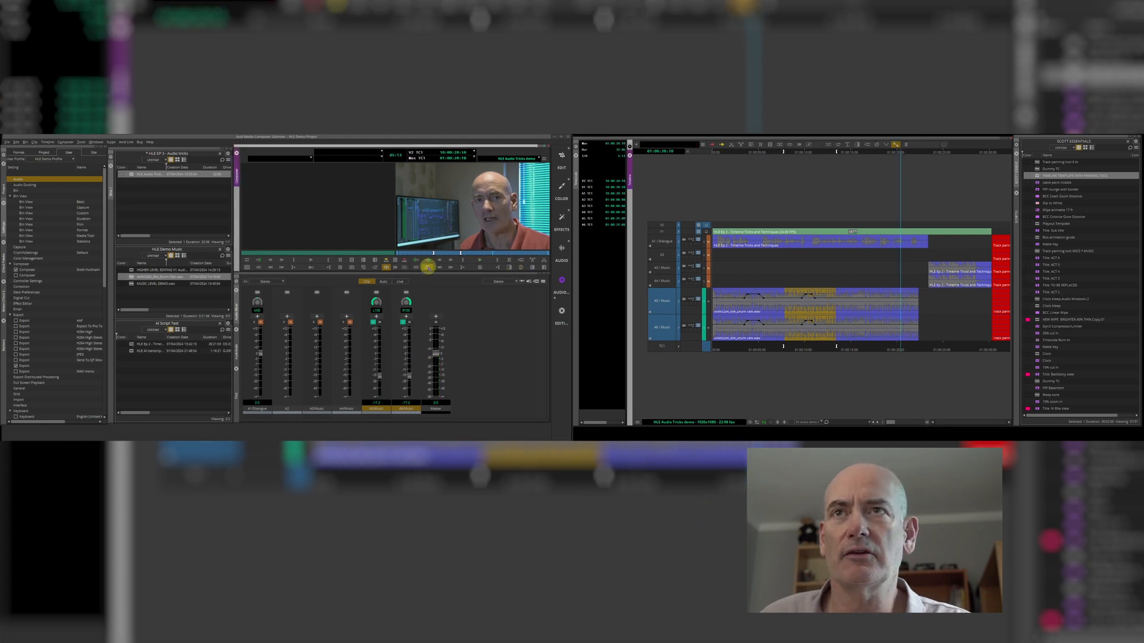
key(Escape)
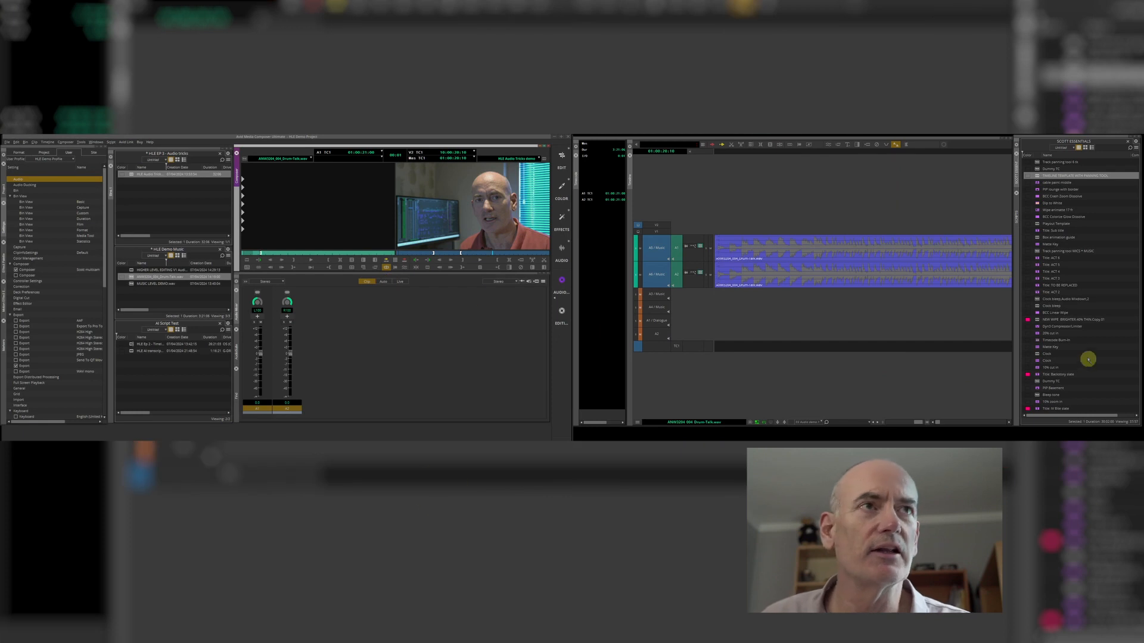
key(ctrl+/)
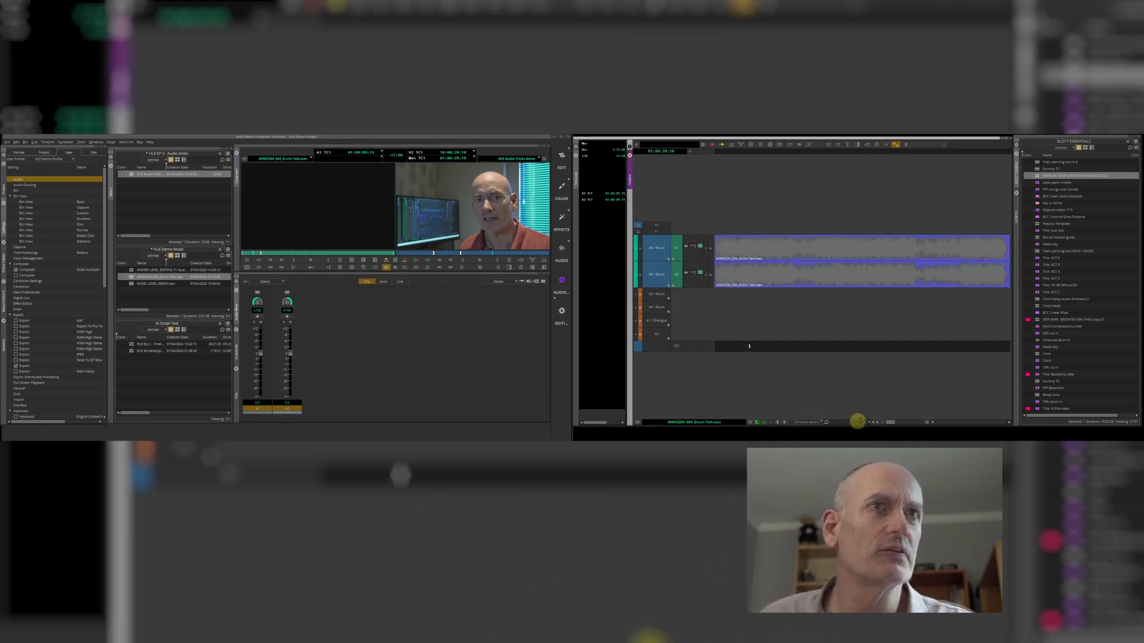
click(998, 253)
key(space)
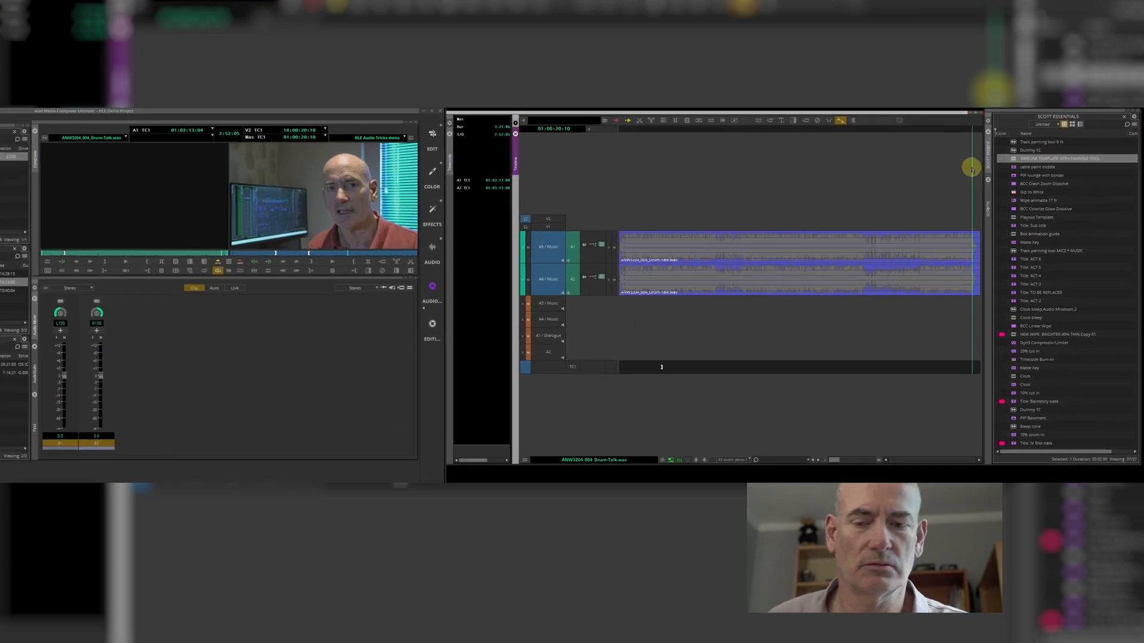
key(ctrl+])
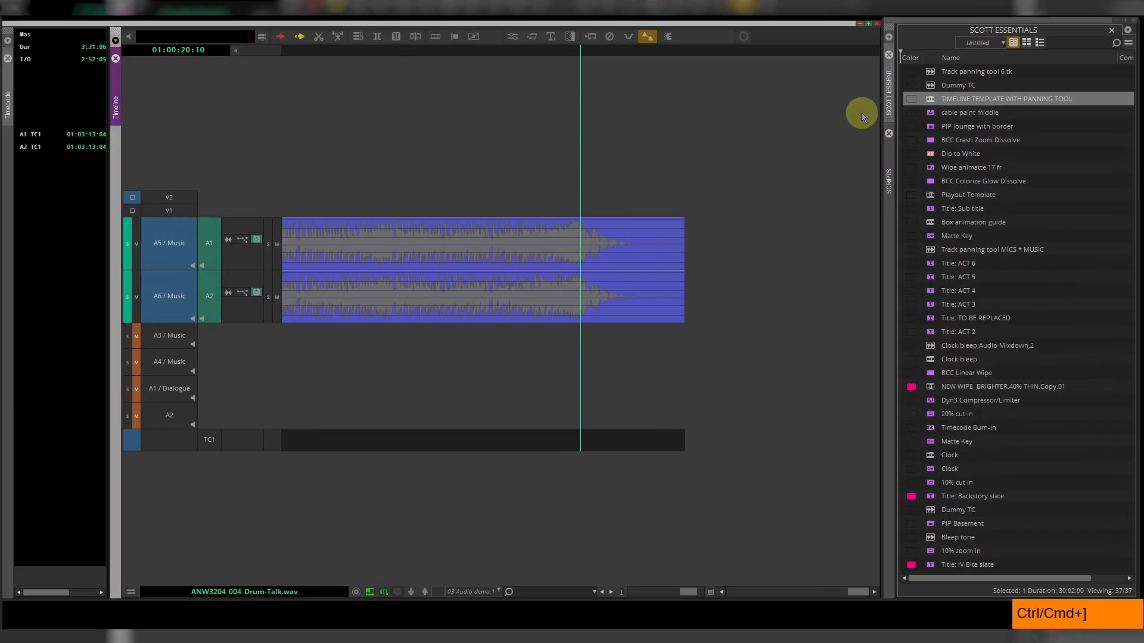
key(ctrl+])
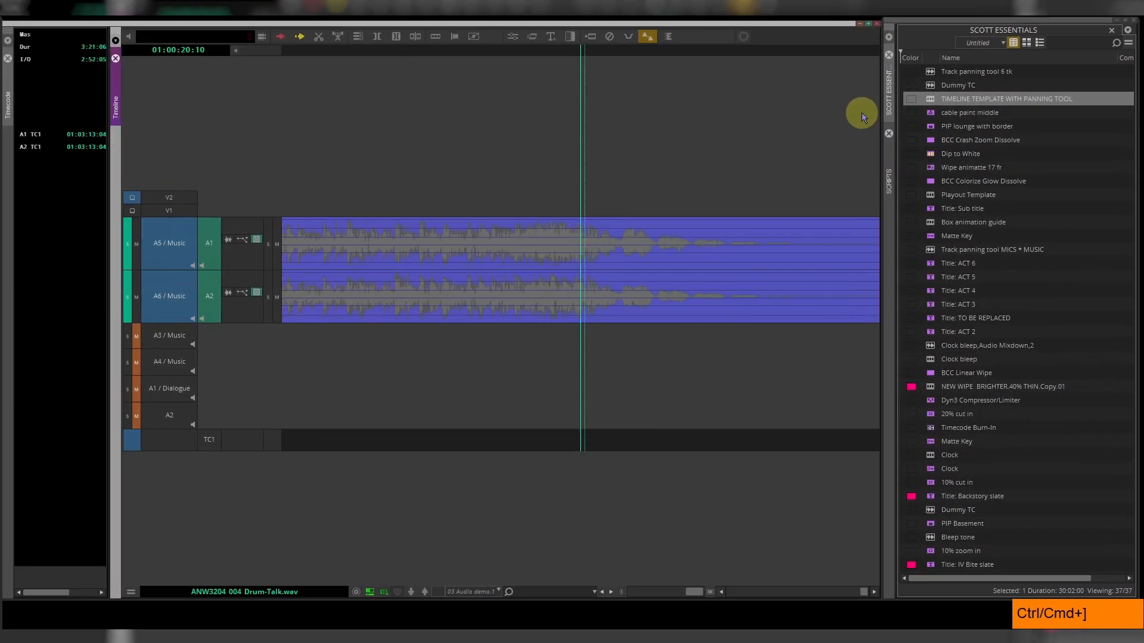
Audition the source music's ending and mark its final hit and decay from 01:03:13:06 with a duration of 2:15
click(544, 56)
key(space)
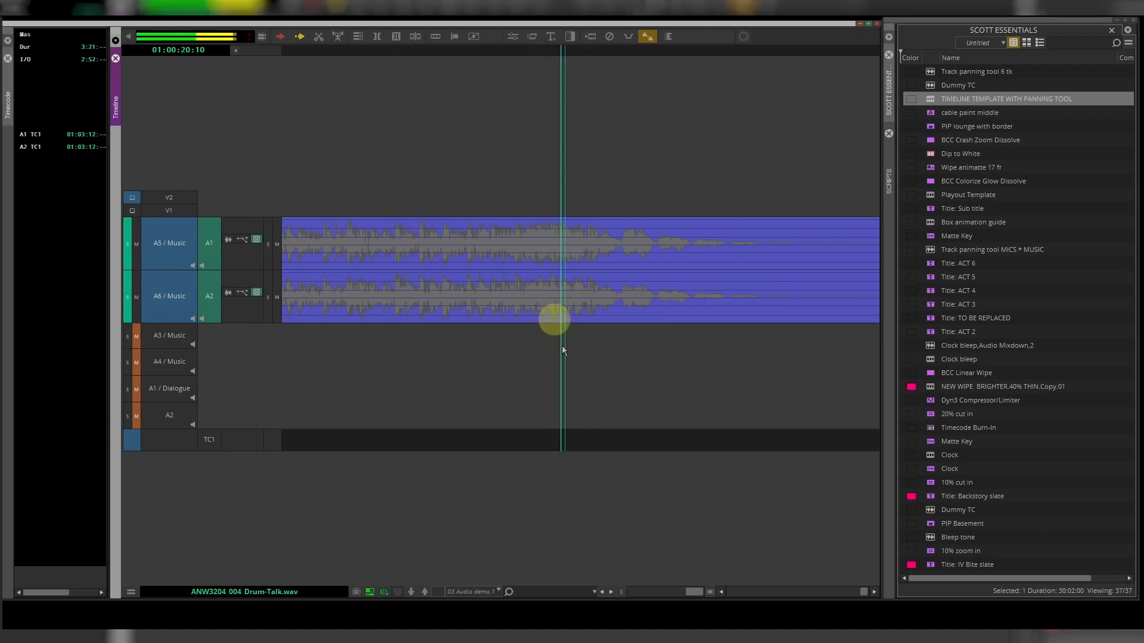
click(586, 258)
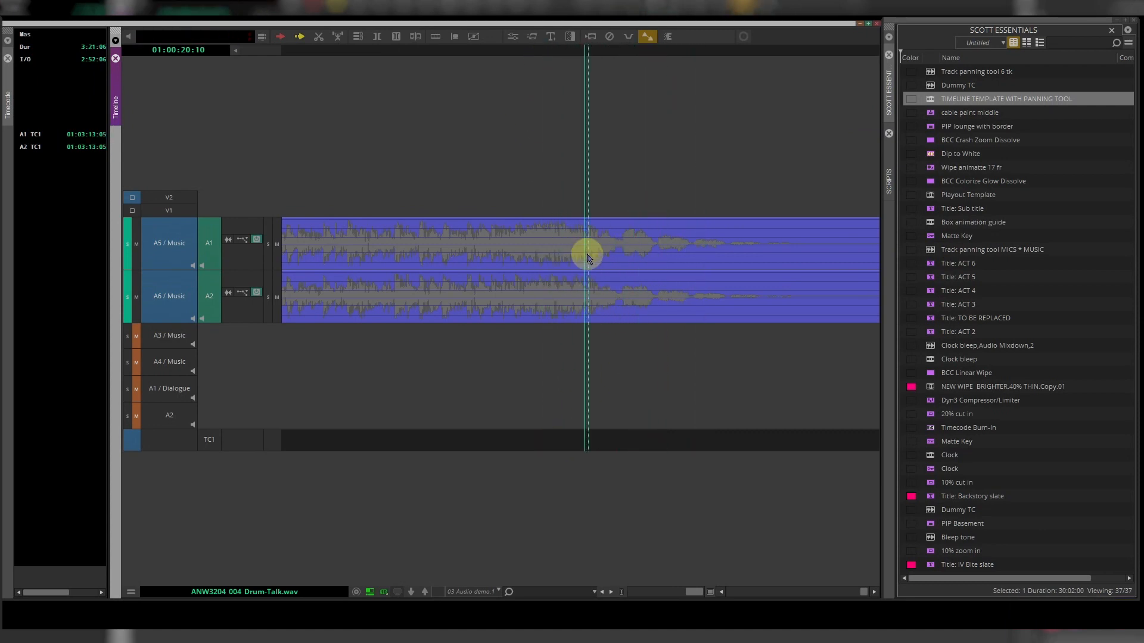
drag(589, 258, 591, 283)
key(o)
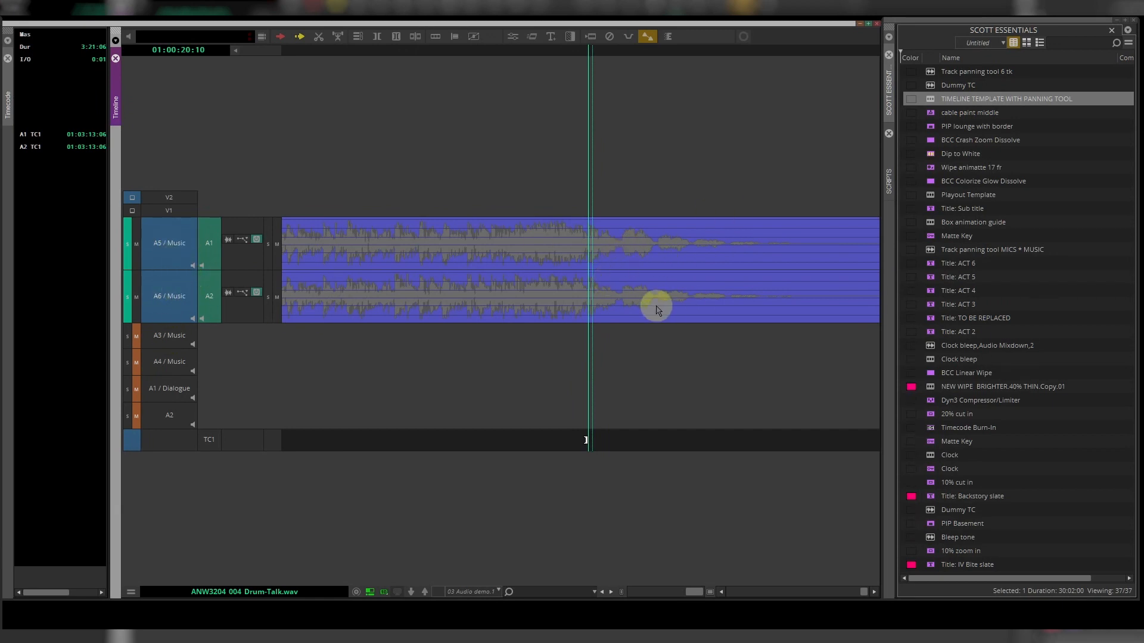
key(space)
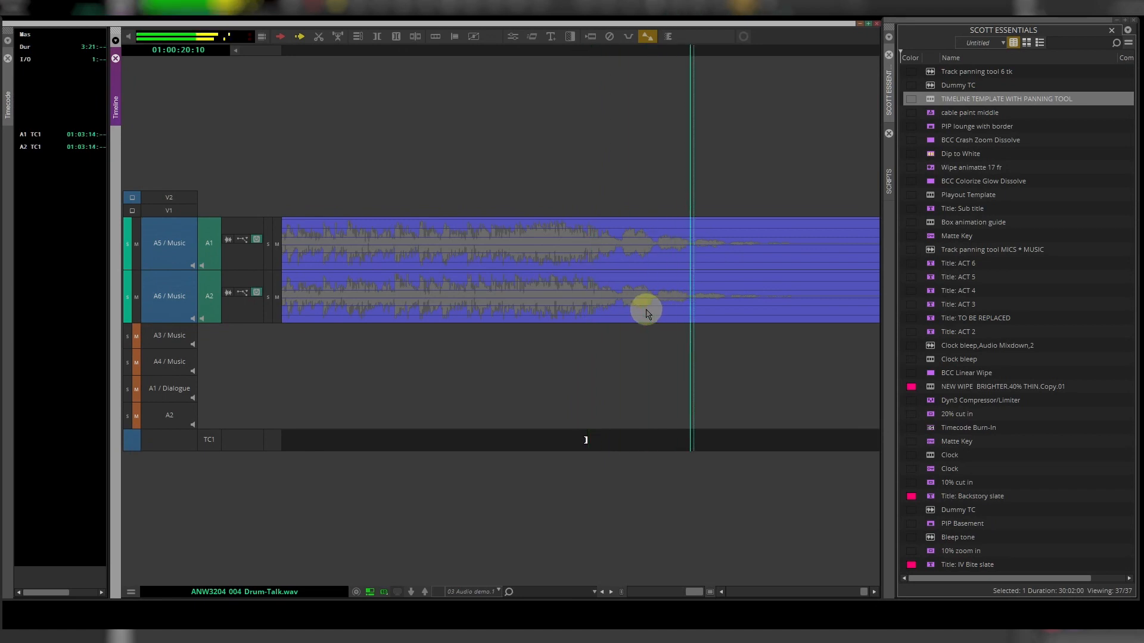
key(o)
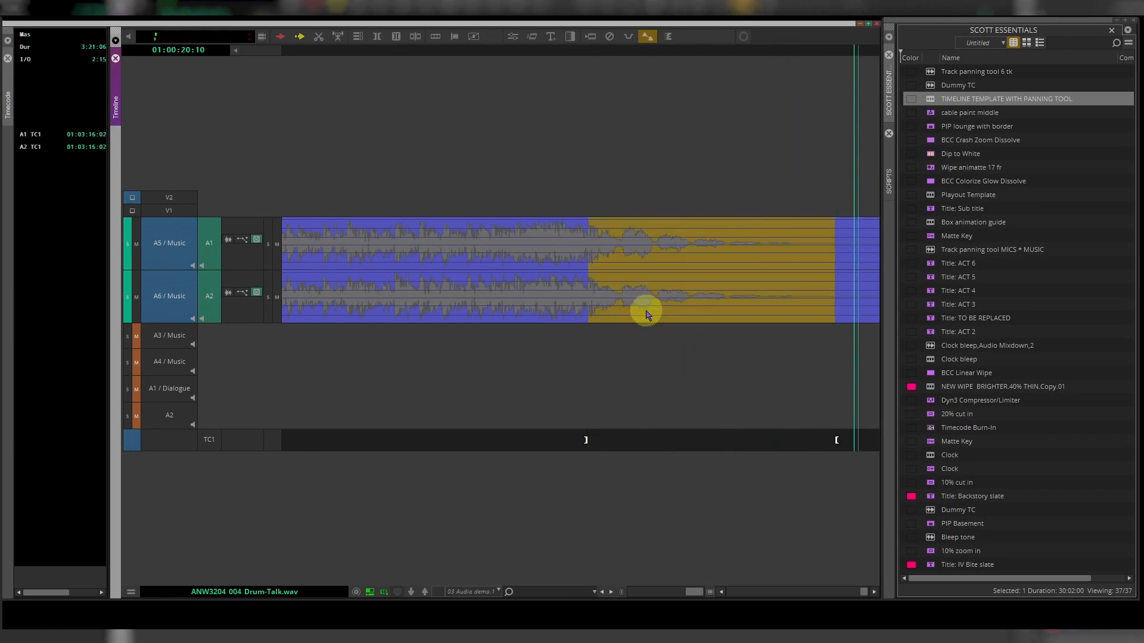
Return to the sequence timeline and play the soloed music past the end of the A5 and A6 clips, stopping at 01:00:22:18
key(Escape)
click(655, 378)
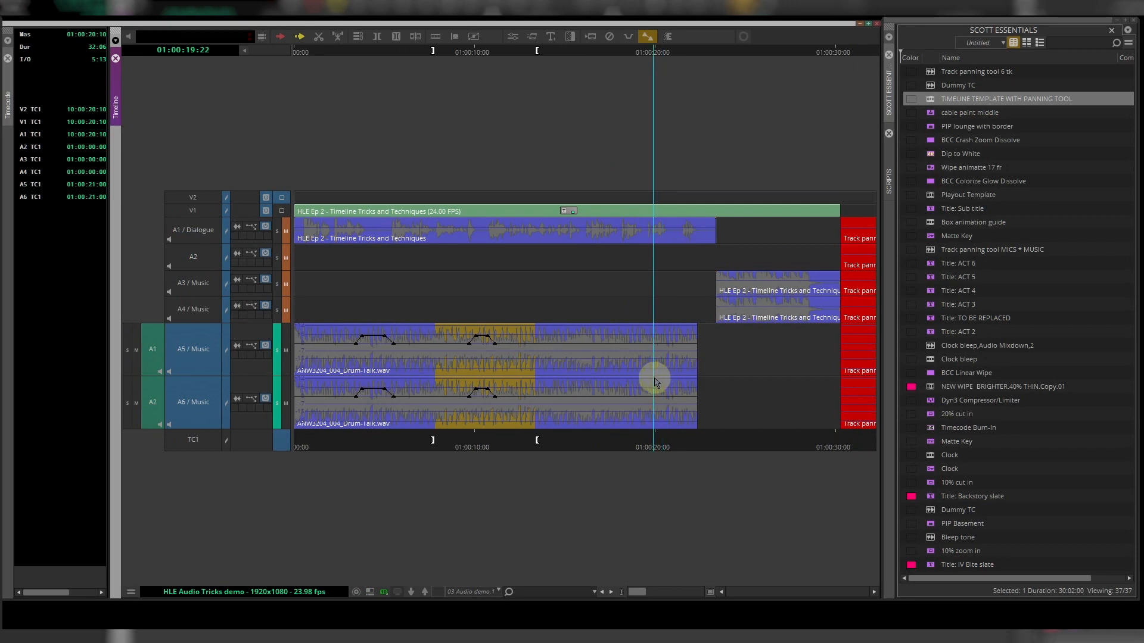
key(ctrl+bracketright)
key(ctrl+bracketright)
key(ctrl+bracketright)
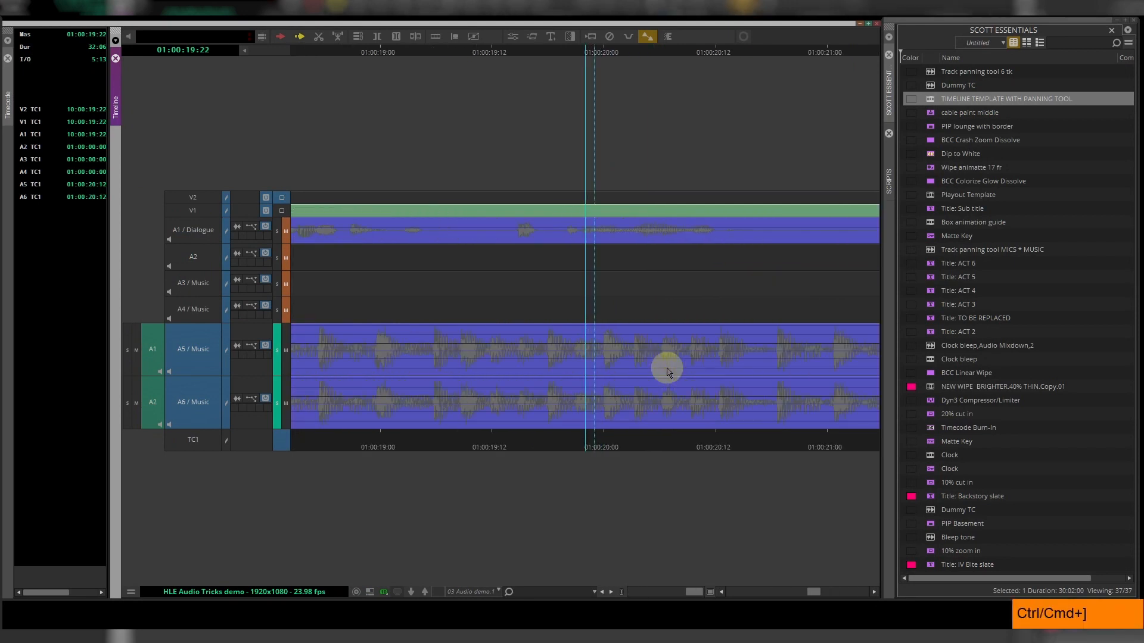
drag(813, 592, 820, 591)
click(379, 409)
key(space)
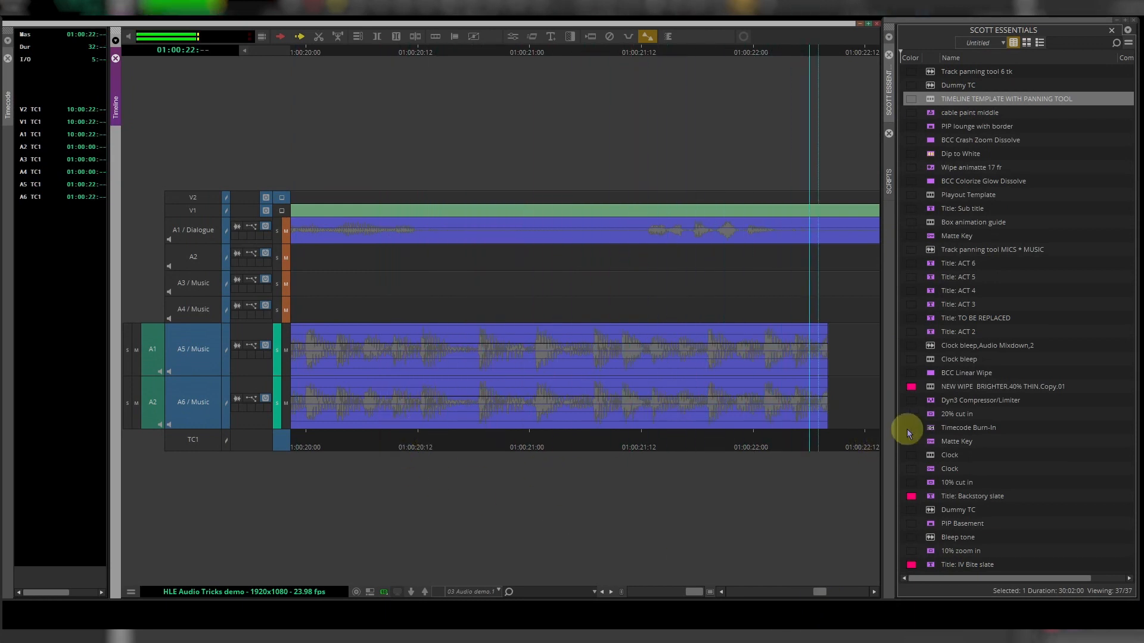
key(space)
Extend the end of the A5 and A6 music to 01:00:23:11, and play up to the beat at 01:00:21:21
key(ctrl+bracketleft)
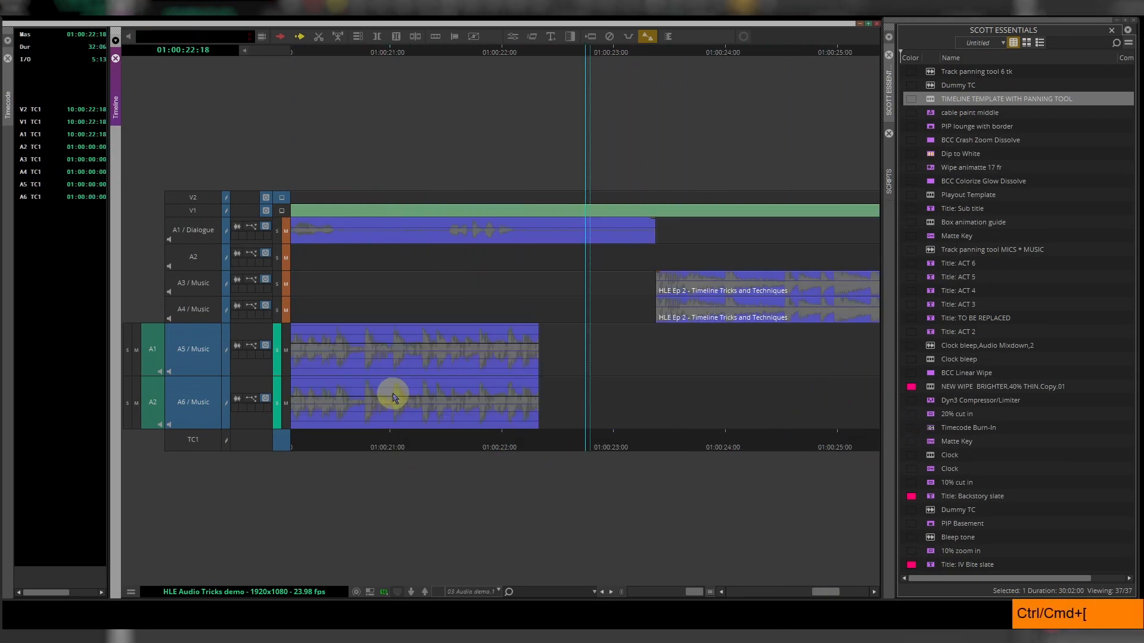
mouse_move(564, 441)
mouse_down()
mouse_move(567, 353)
mouse_move(665, 352)
mouse_up()
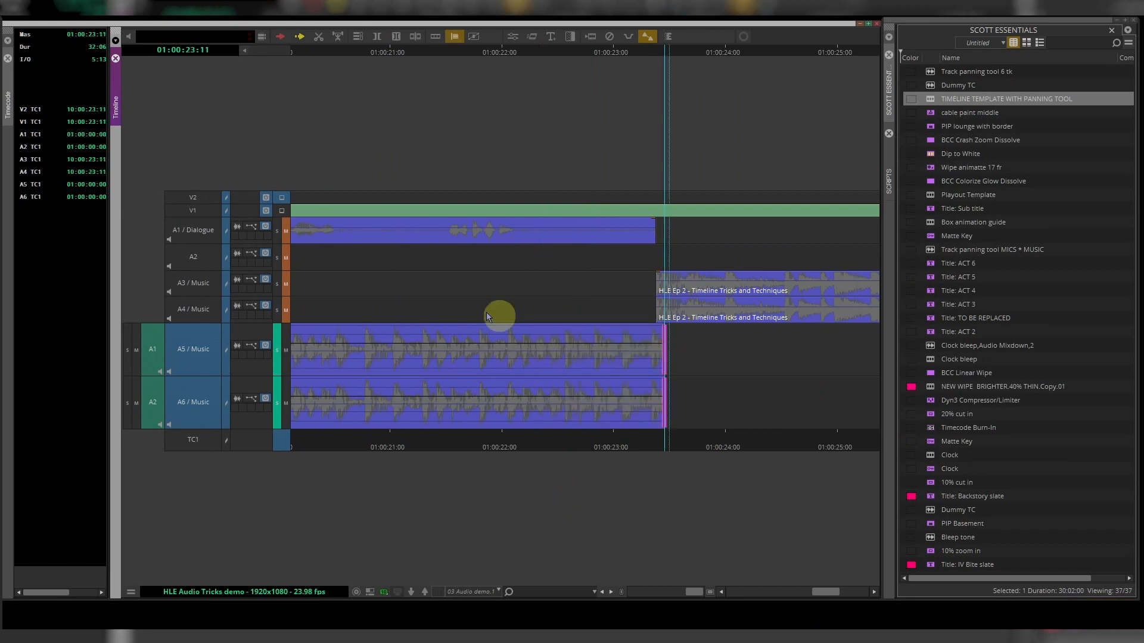
click(480, 51)
key(space)
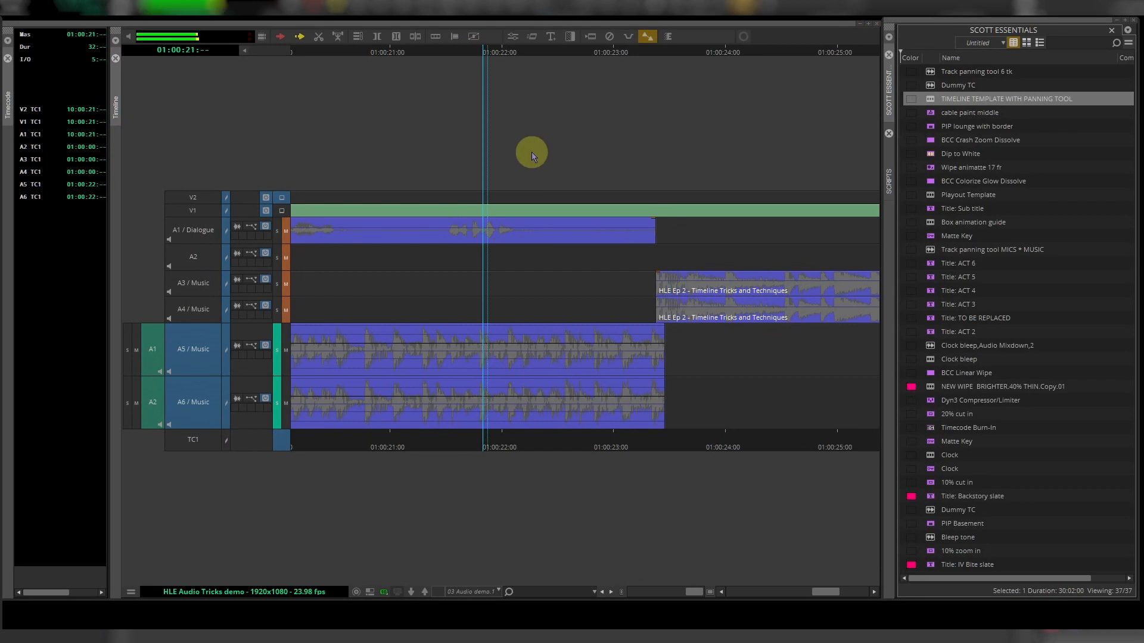
click(485, 381)
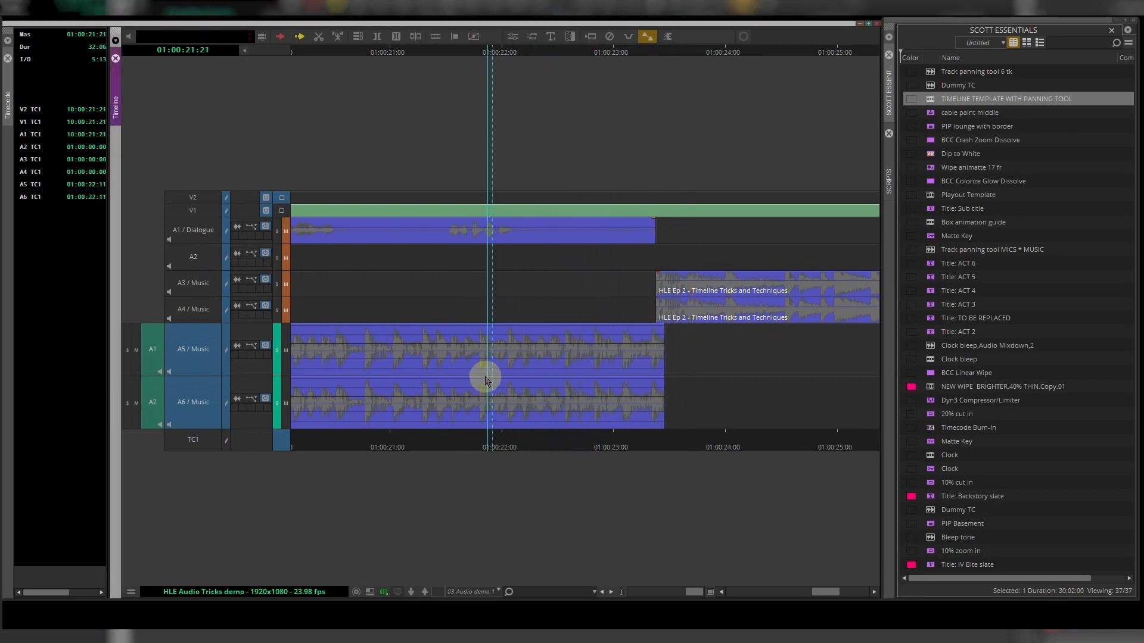
Play the A5 and A6 music up to its last usable beat and mark that beat at 01:00:22:14
drag(486, 382, 332, 383)
key(space)
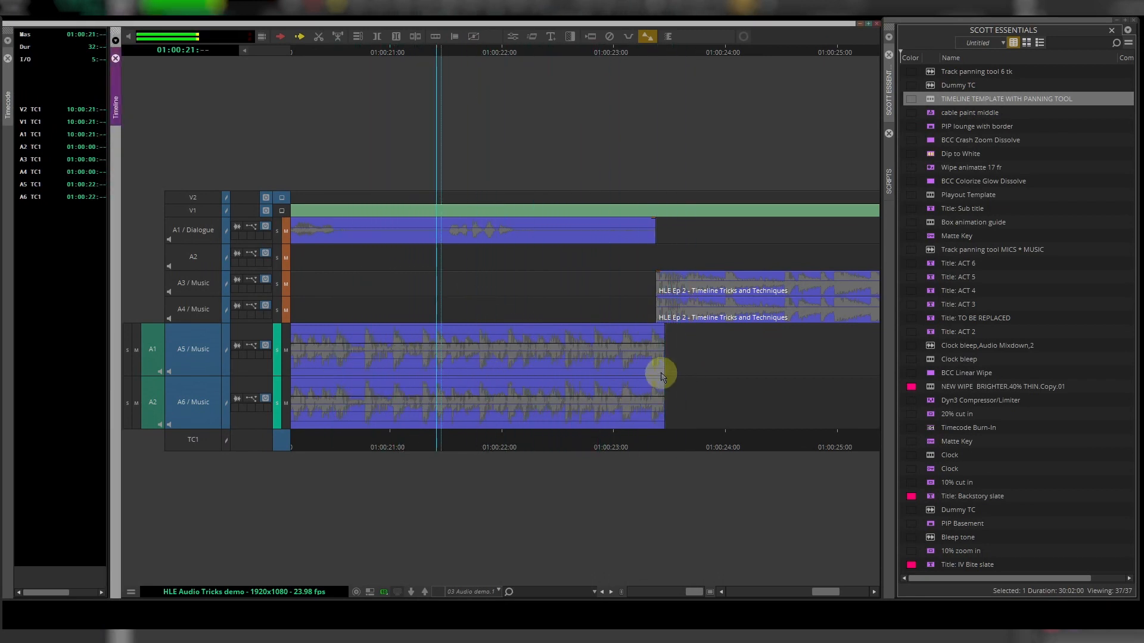
key(space)
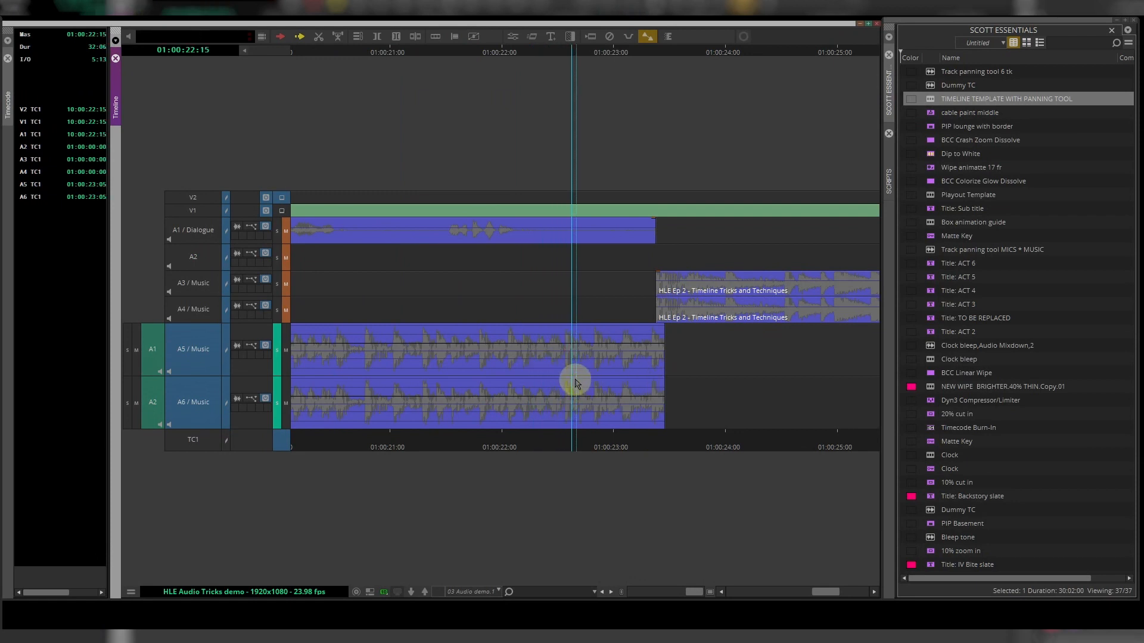
drag(575, 383, 571, 383)
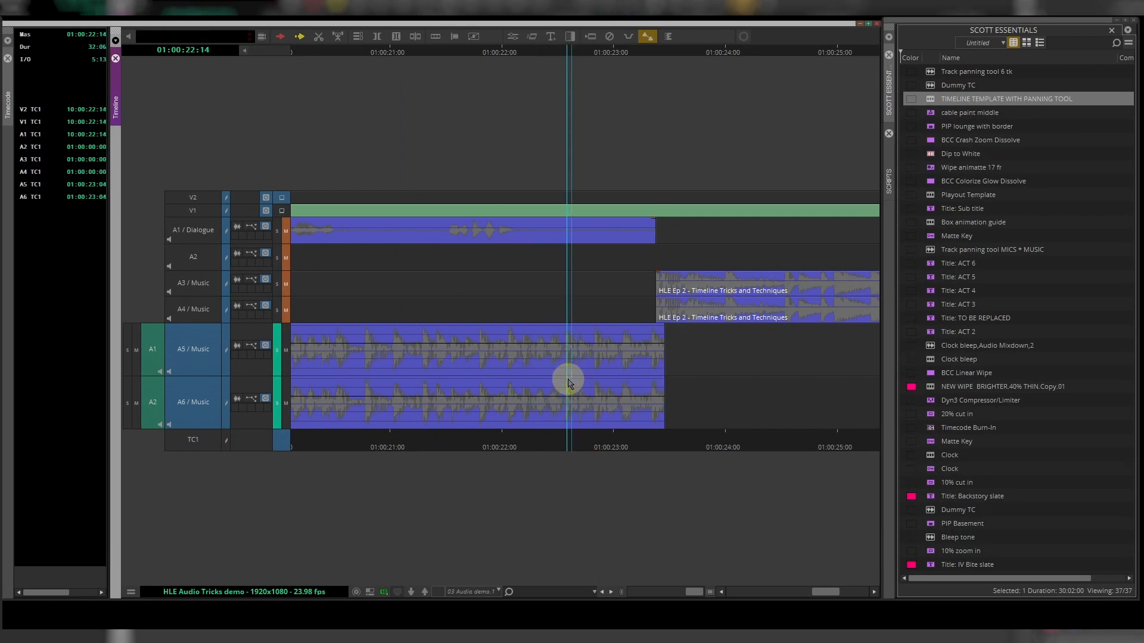
key(o)
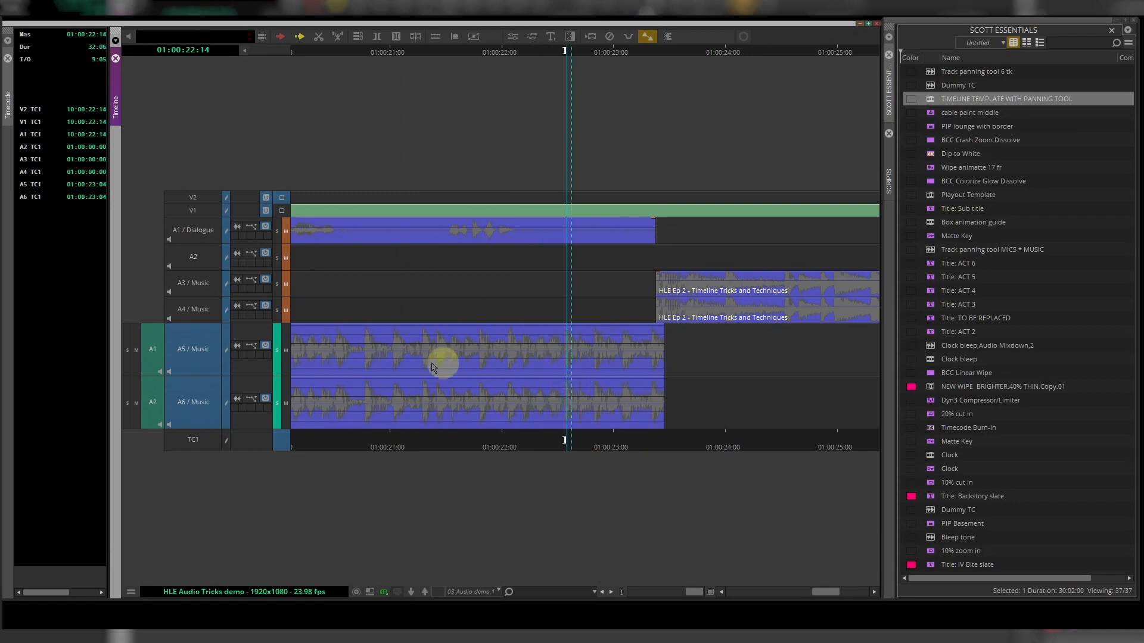
Audition the music up to the mark and overwrite the ANW3204_004_Drum-Talk.wav ending onto A5 and A6
click(371, 369)
key(space)
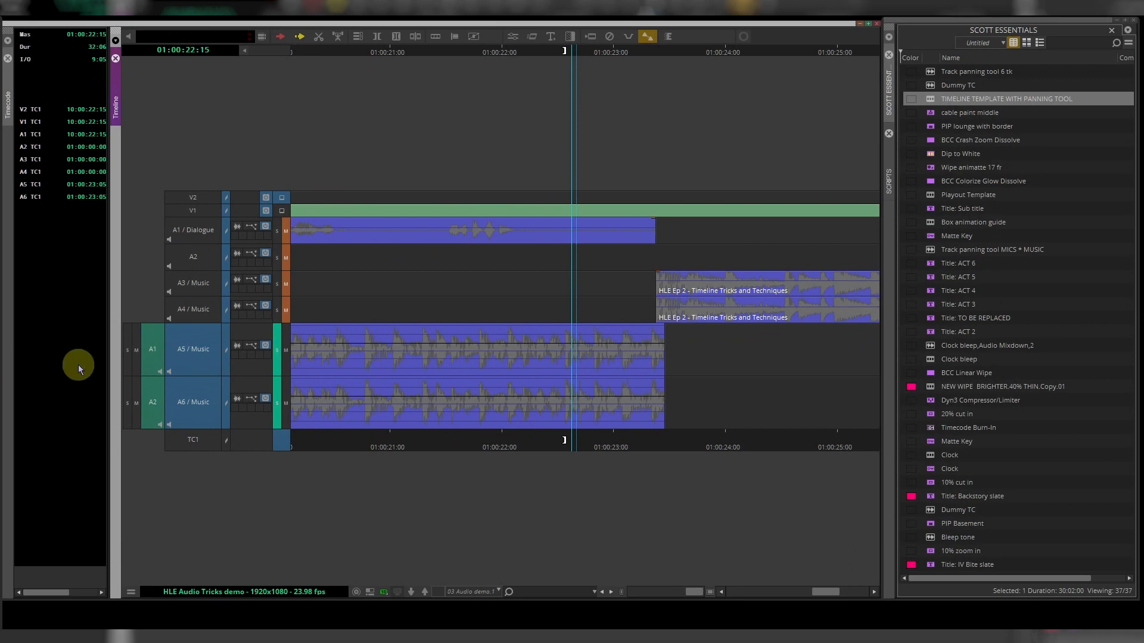
key(b)
Play from 01:00:21:03 across the music join and through the new ending to 01:00:24:11
click(549, 401)
click(407, 413)
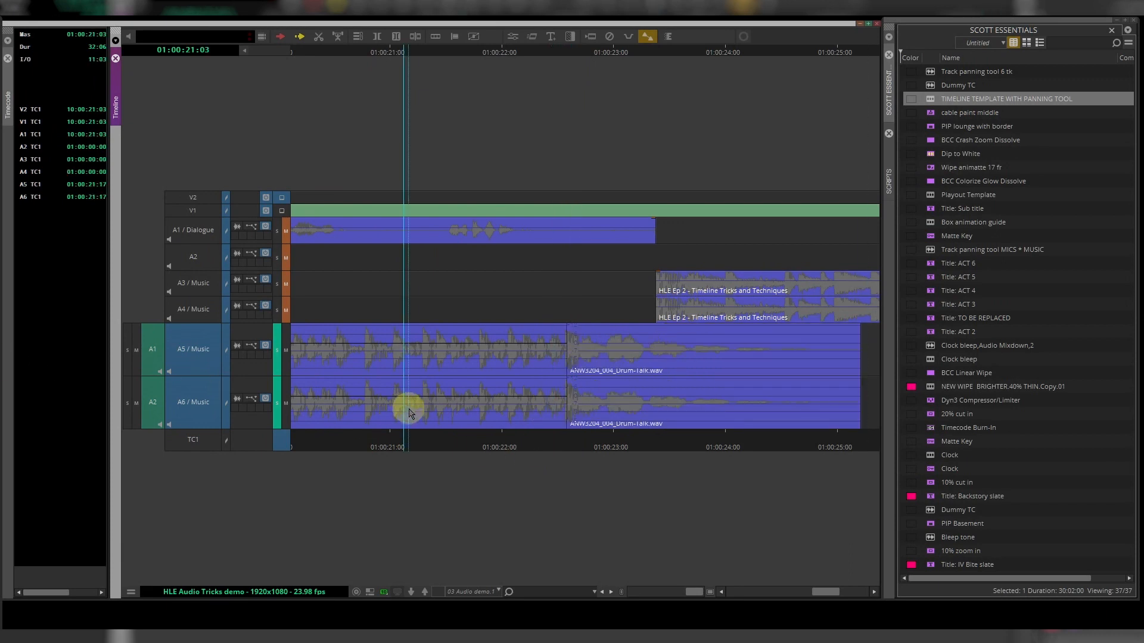
key(space)
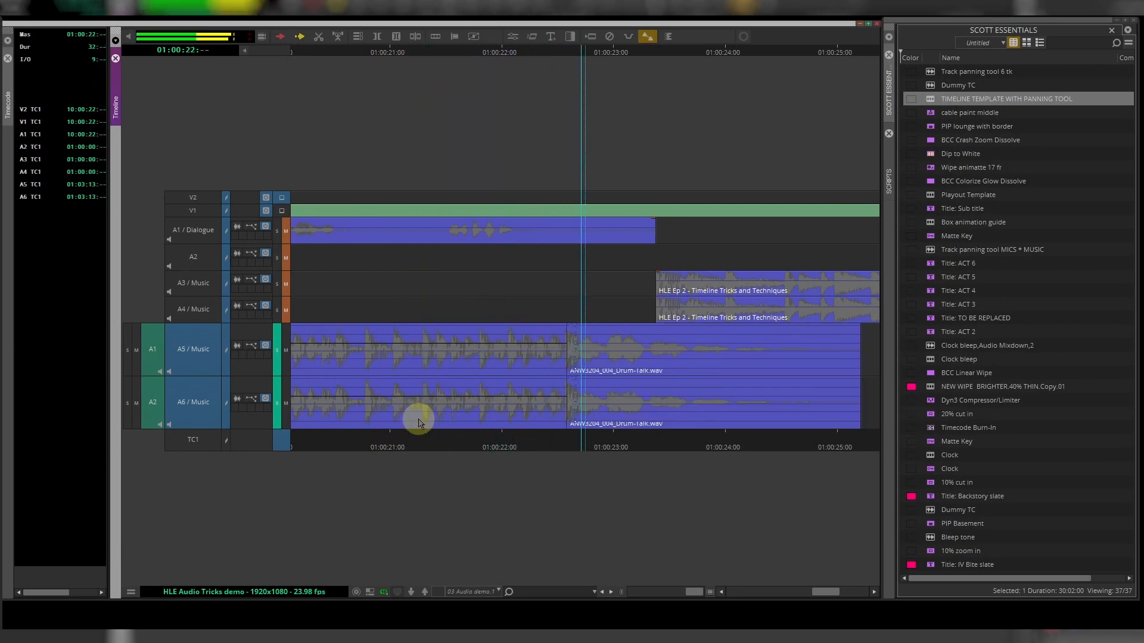
key(space)
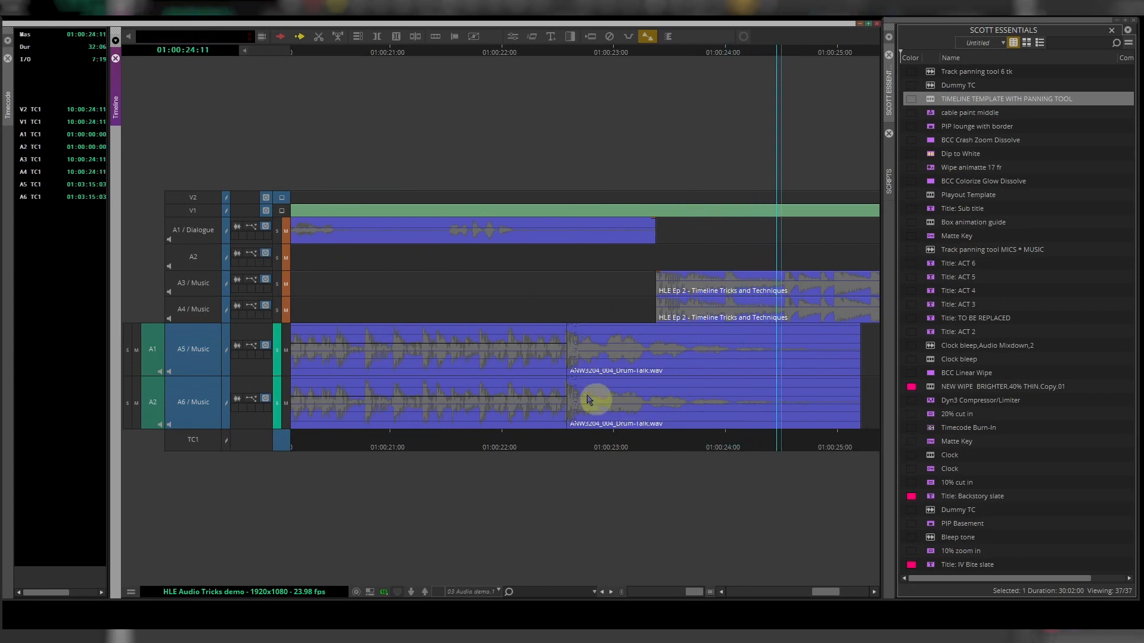
Examine the join frame by frame up to 01:00:22:17 and try to move the A5 and A6 ending clips slightly earlier
click(541, 389)
click(560, 394)
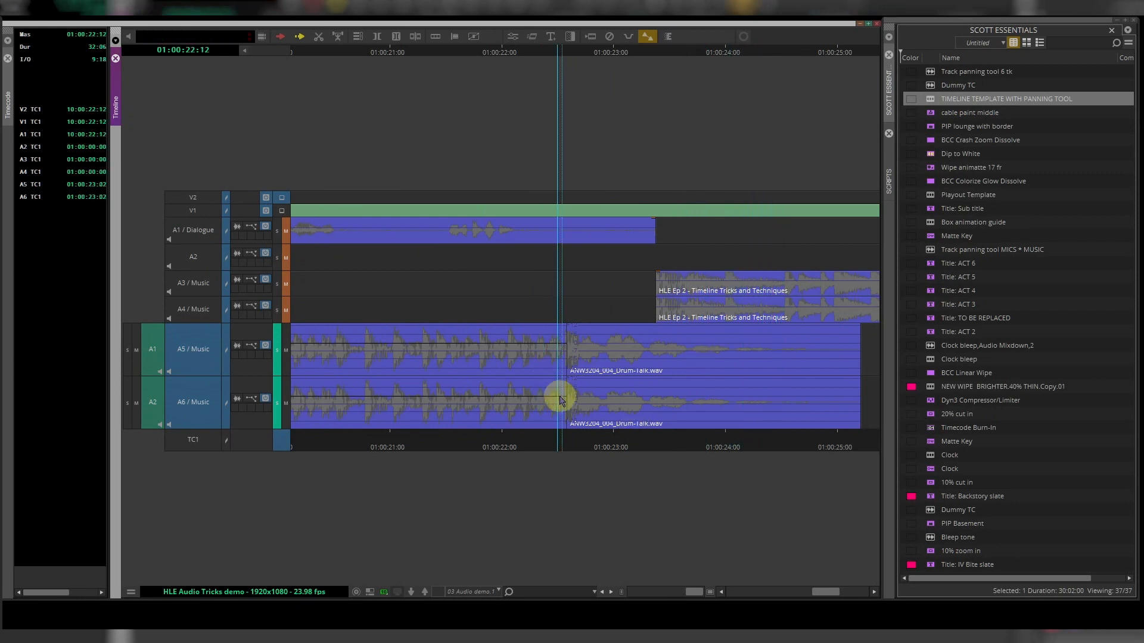
key(ctrl+bracketright)
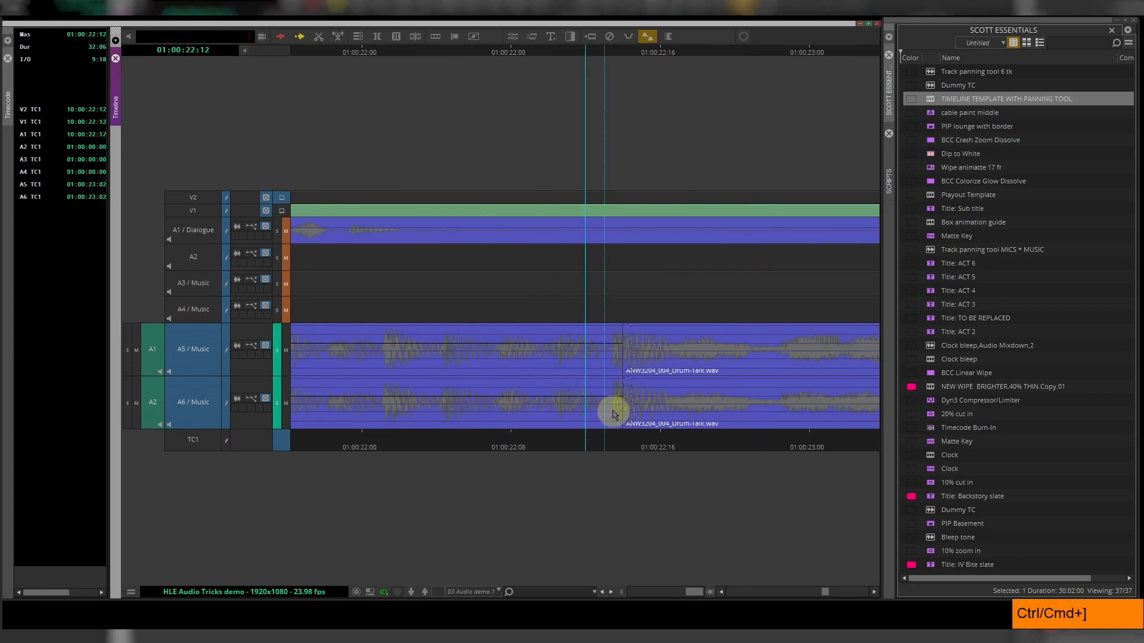
key(Right)
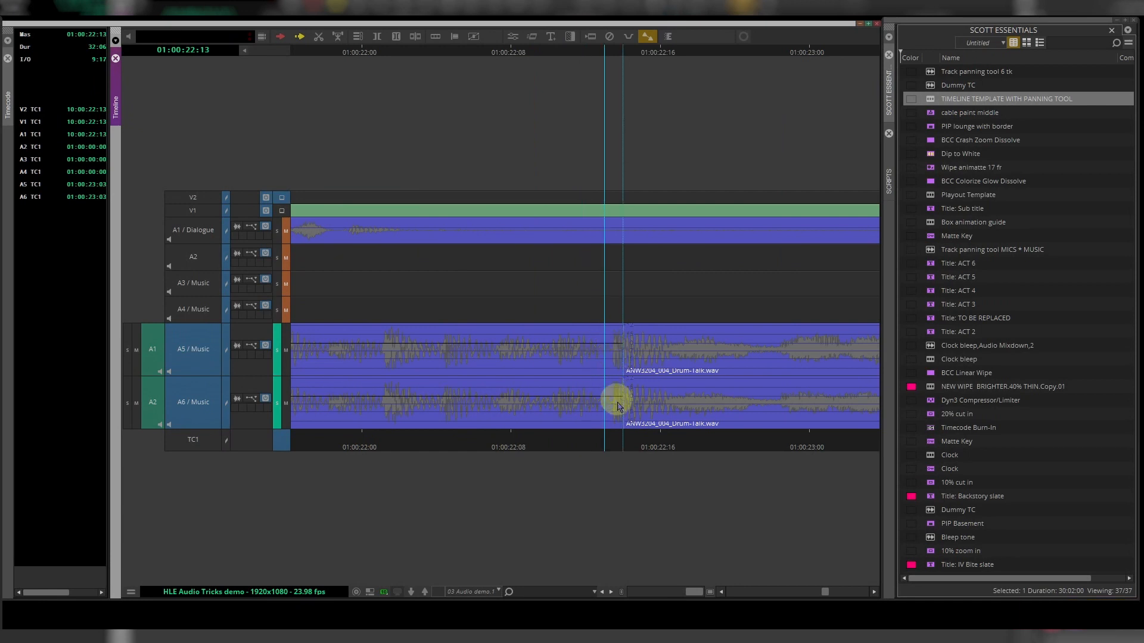
key(Right)
key(Right)
key(Right)
key(Right)
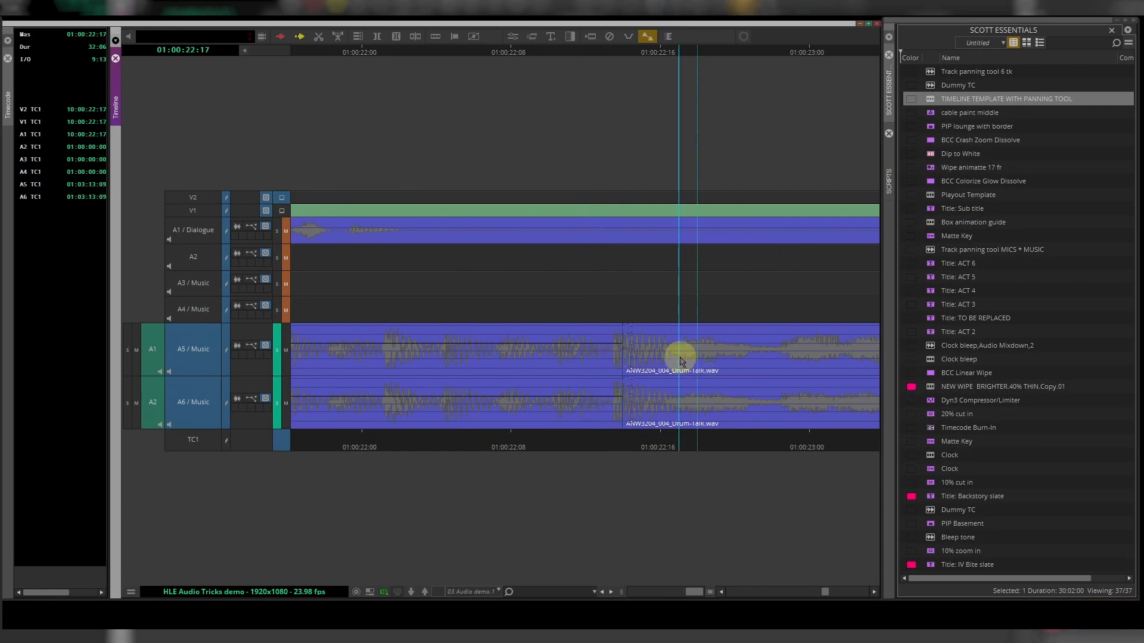
key(F5)
click(681, 355)
shift+click(685, 393)
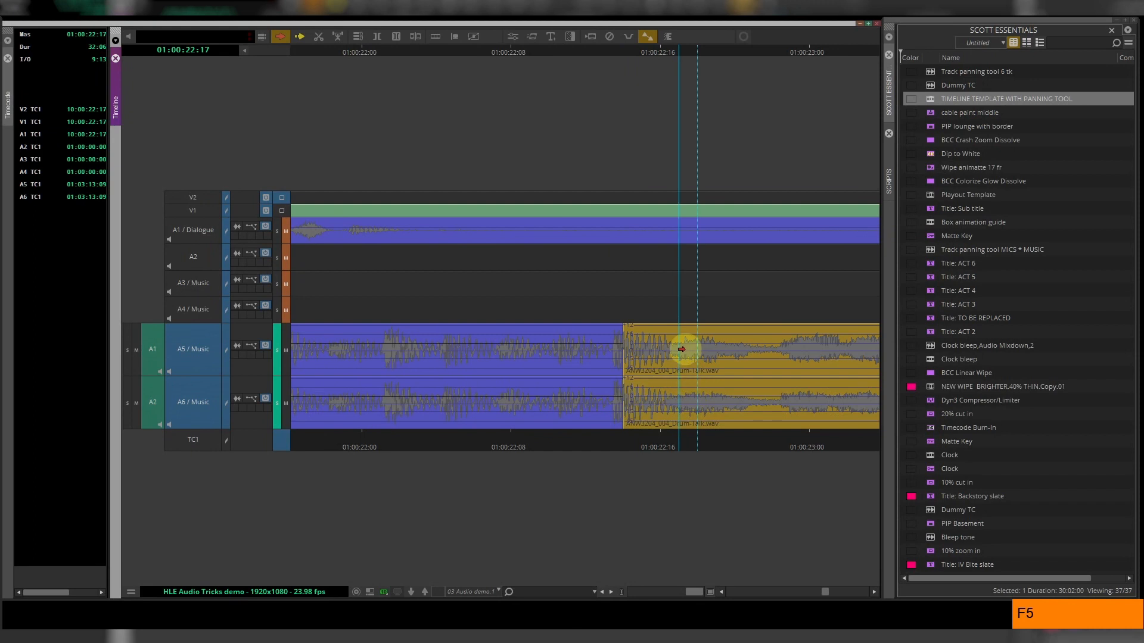
drag(681, 349, 673, 349)
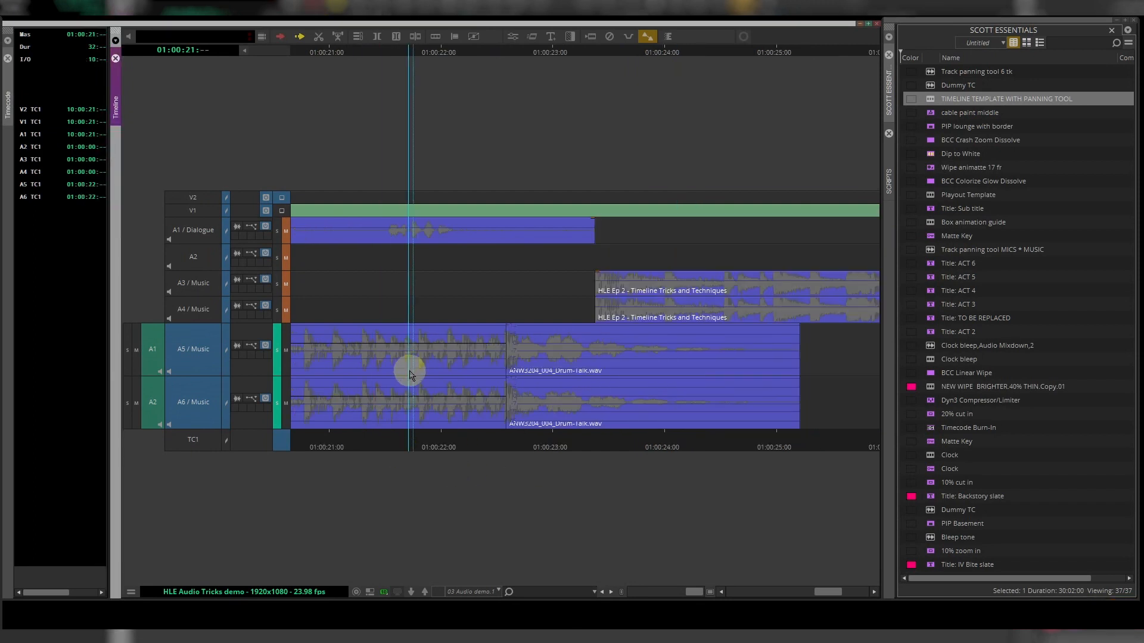
Play the music join again from 01:00:21:17 and show more of the sequence around it
key(space)
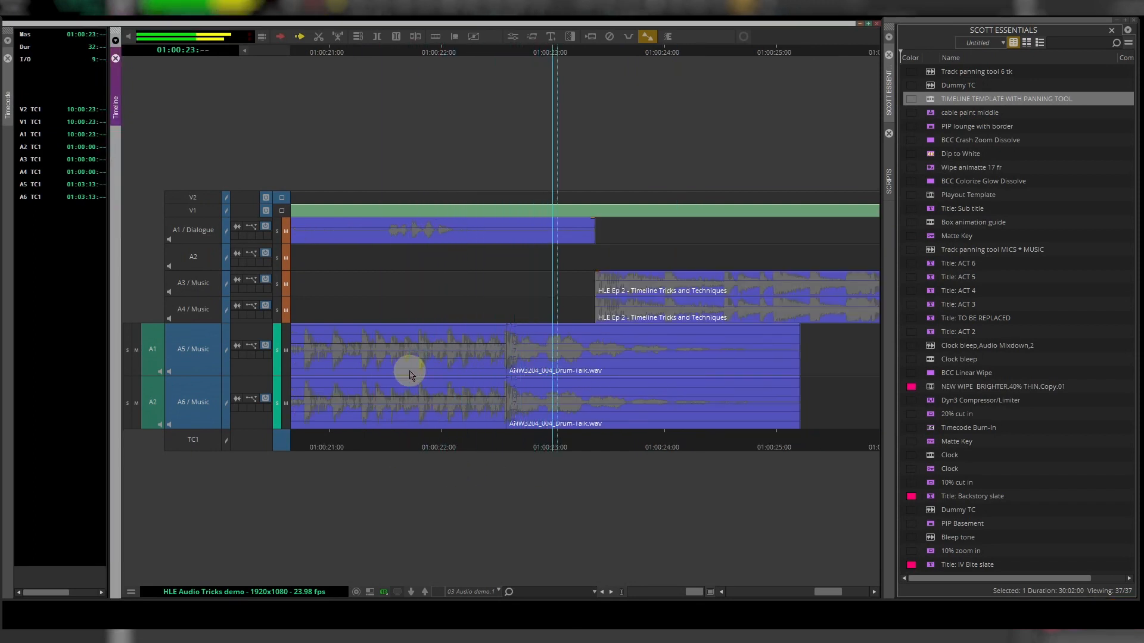
click(410, 373)
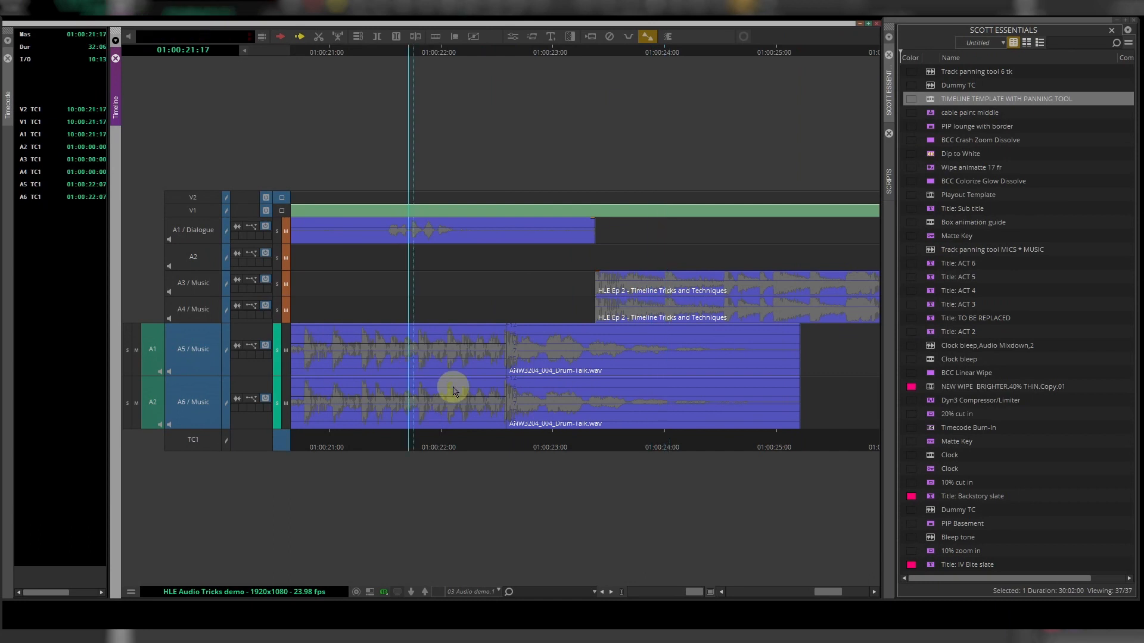
key(ctrl+bracketleft)
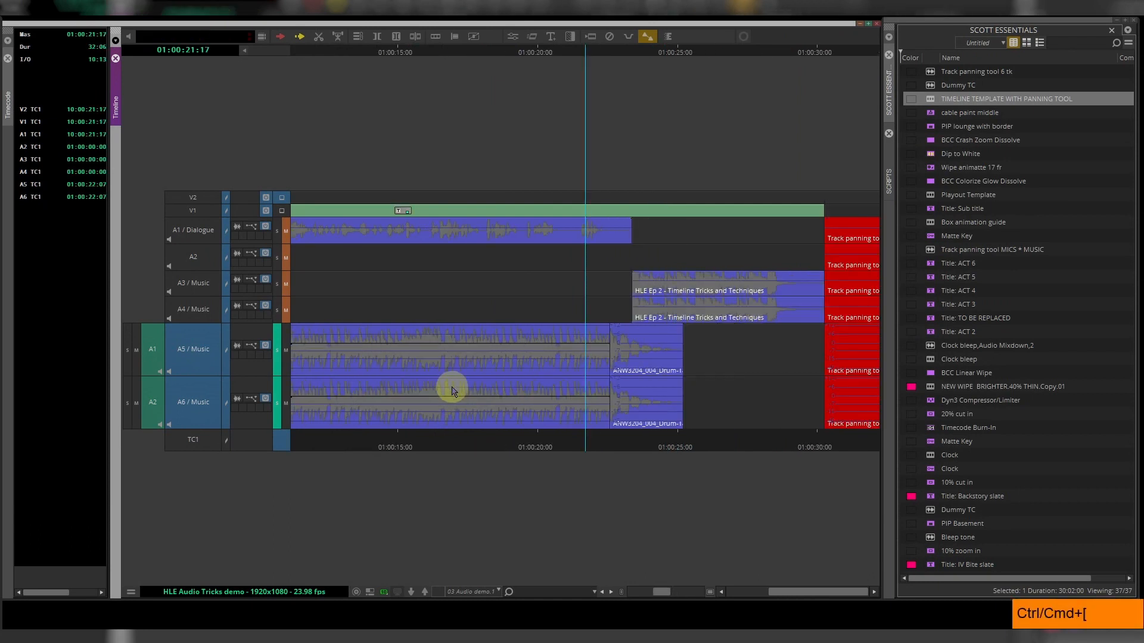
Compare the A5 and A6 mixer levels of the main music clips with those of the ending clips
click(565, 373)
drag(564, 375, 666, 384)
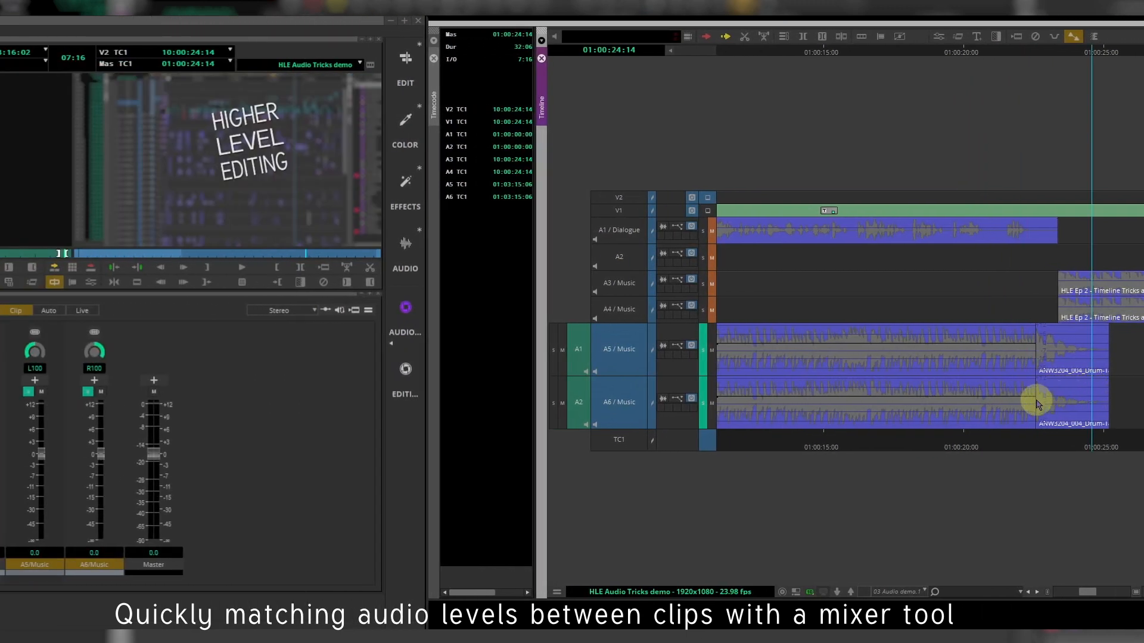
click(1016, 403)
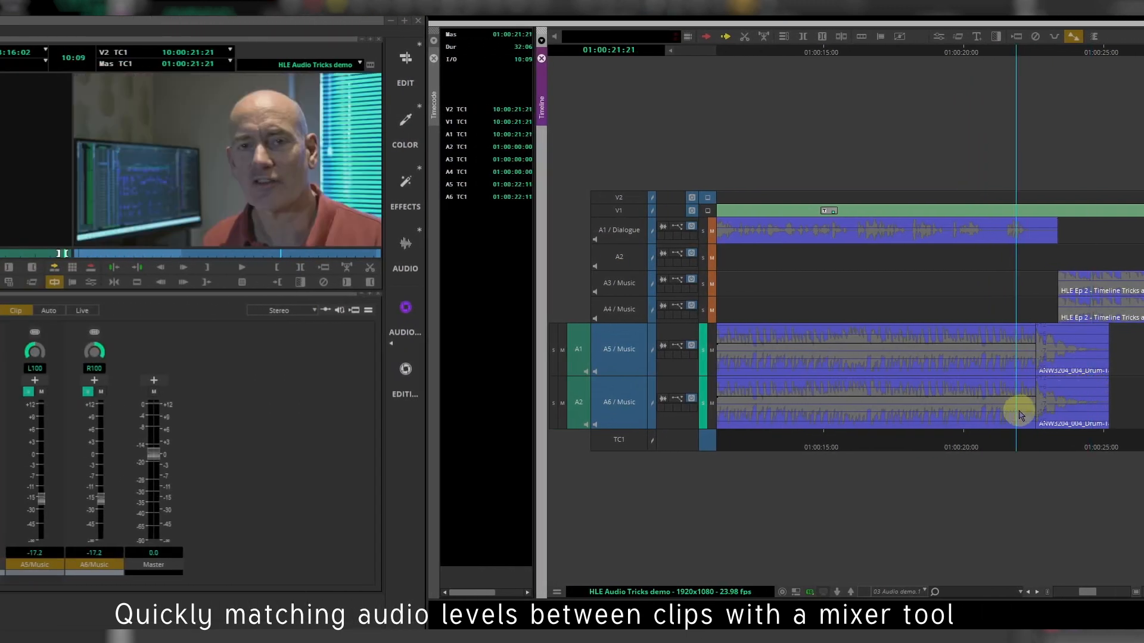
drag(986, 375, 1004, 378)
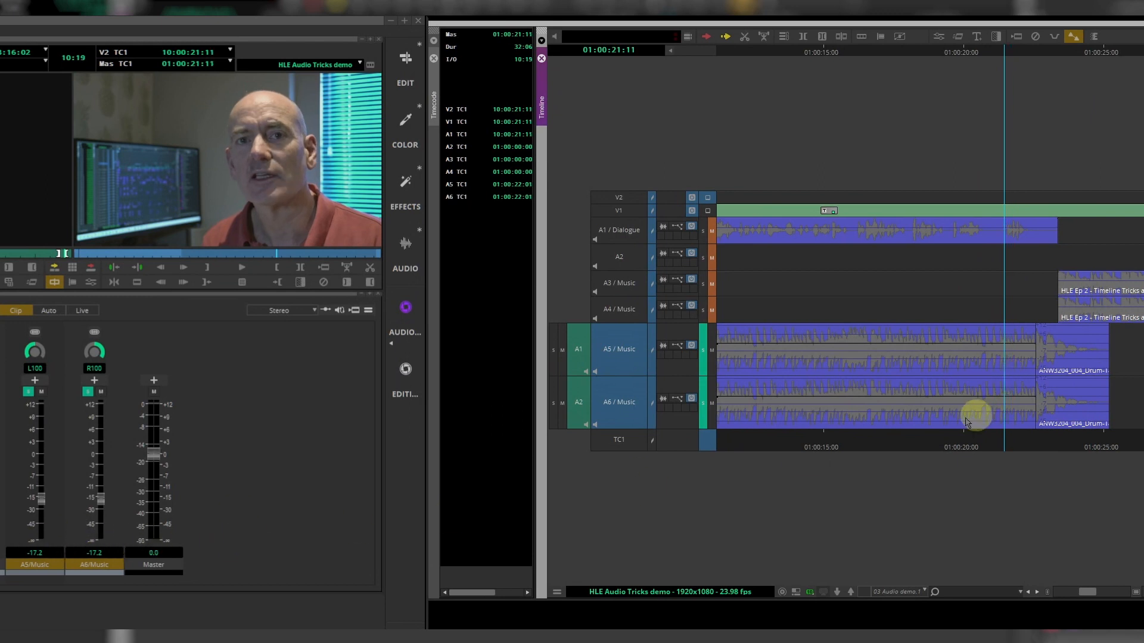
click(1066, 370)
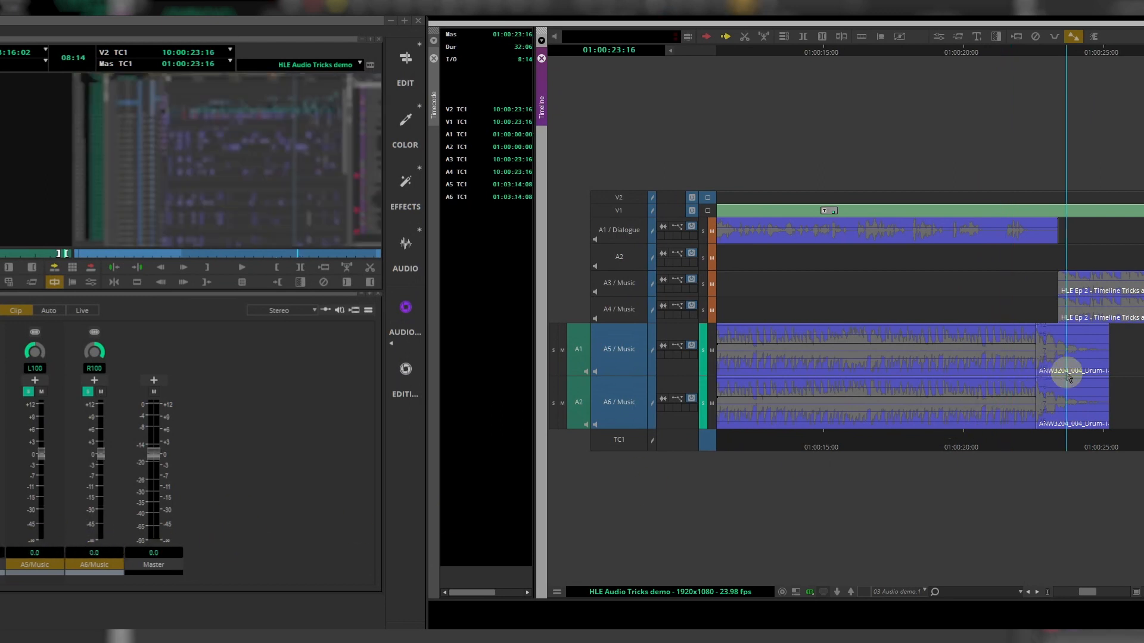
Mark 01:00:20:22 to 01:00:24:07 and apply the main music's -17.2 dB clip gain to A5 and A6 between the marks
click(990, 390)
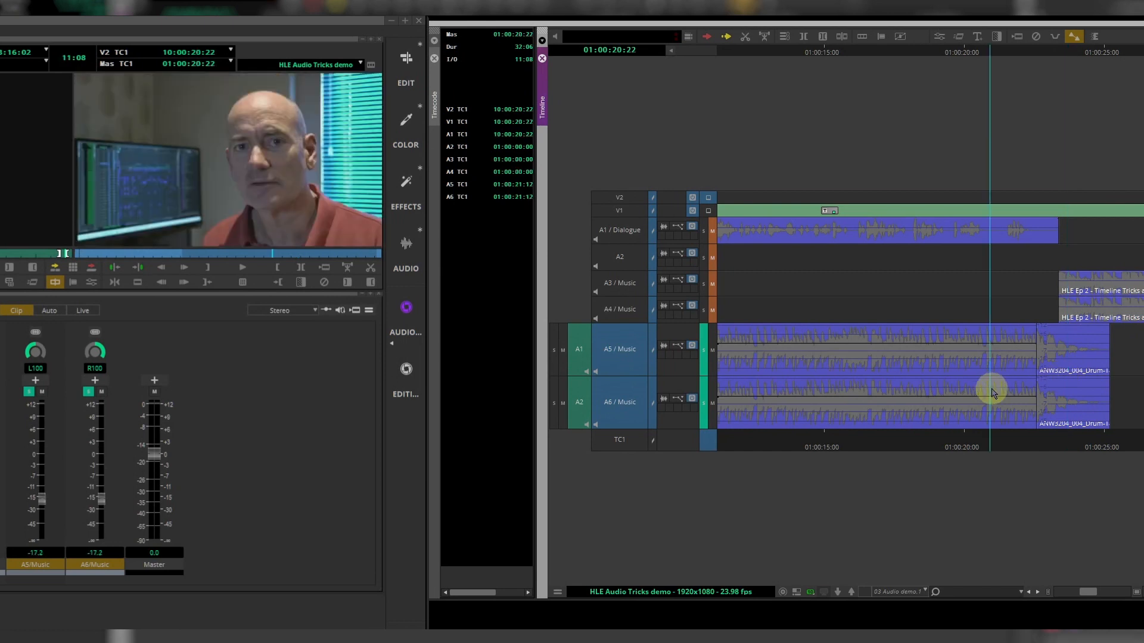
click(1085, 400)
key(o)
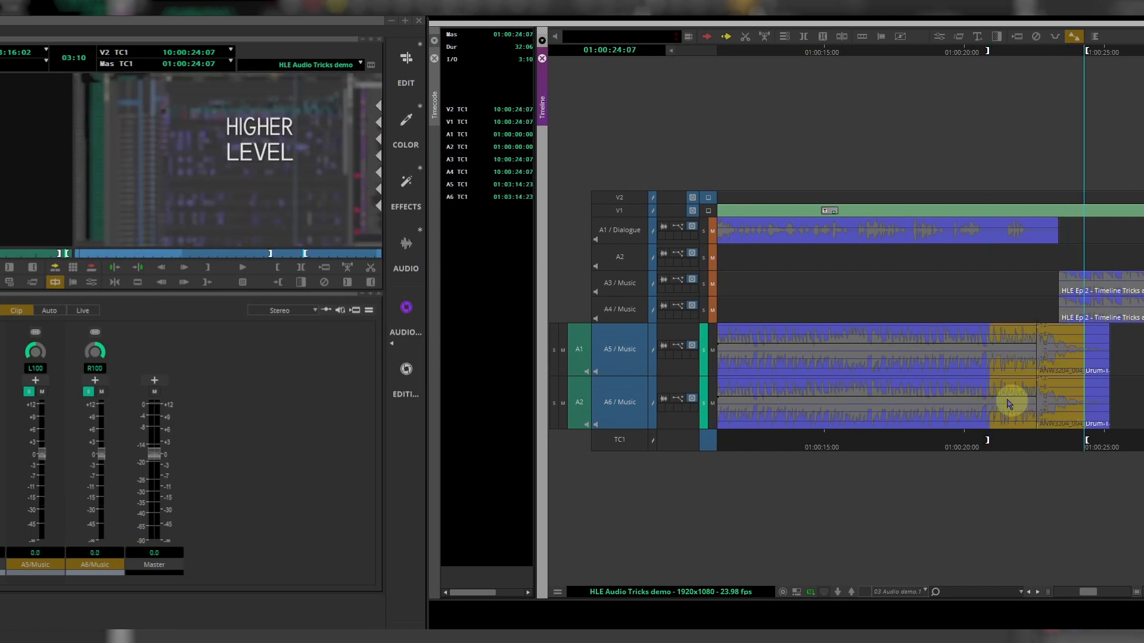
click(999, 393)
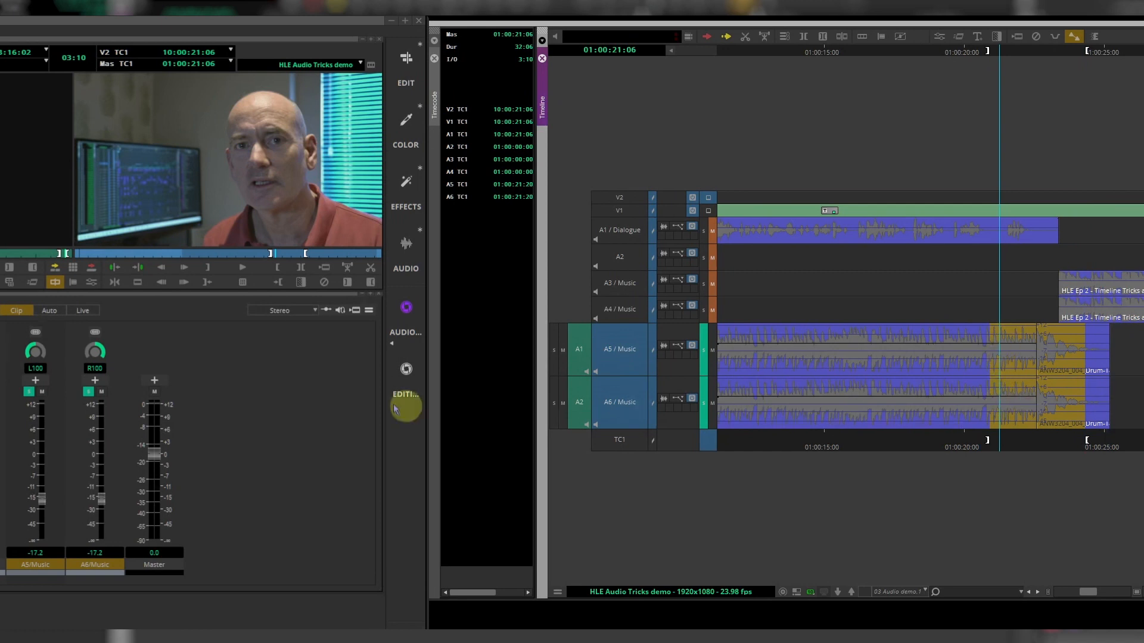
click(369, 310)
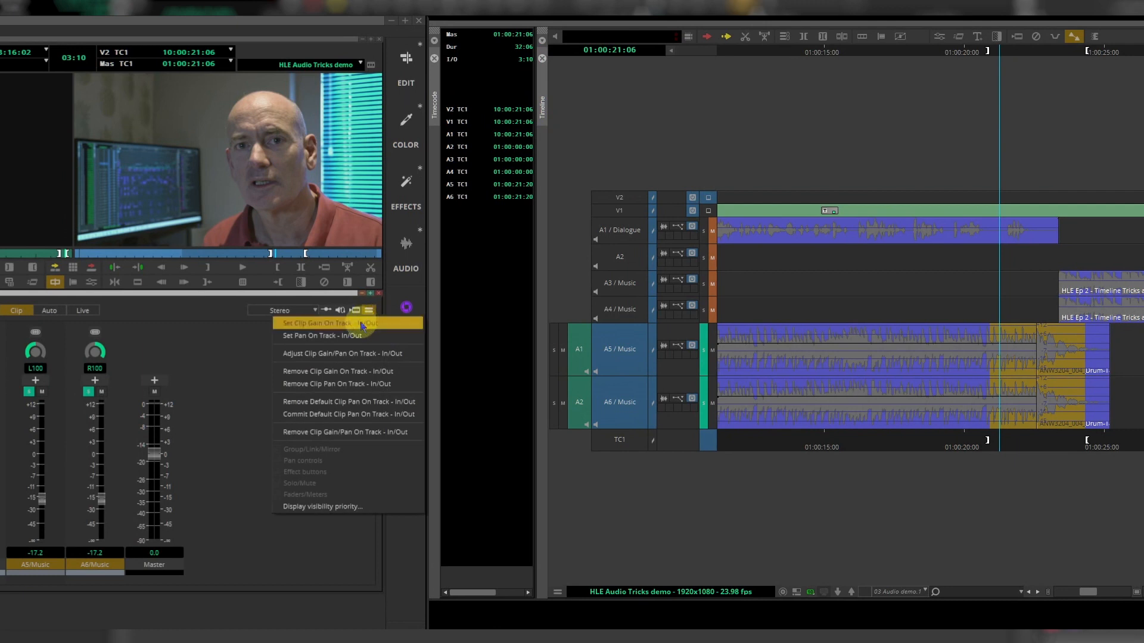
click(362, 324)
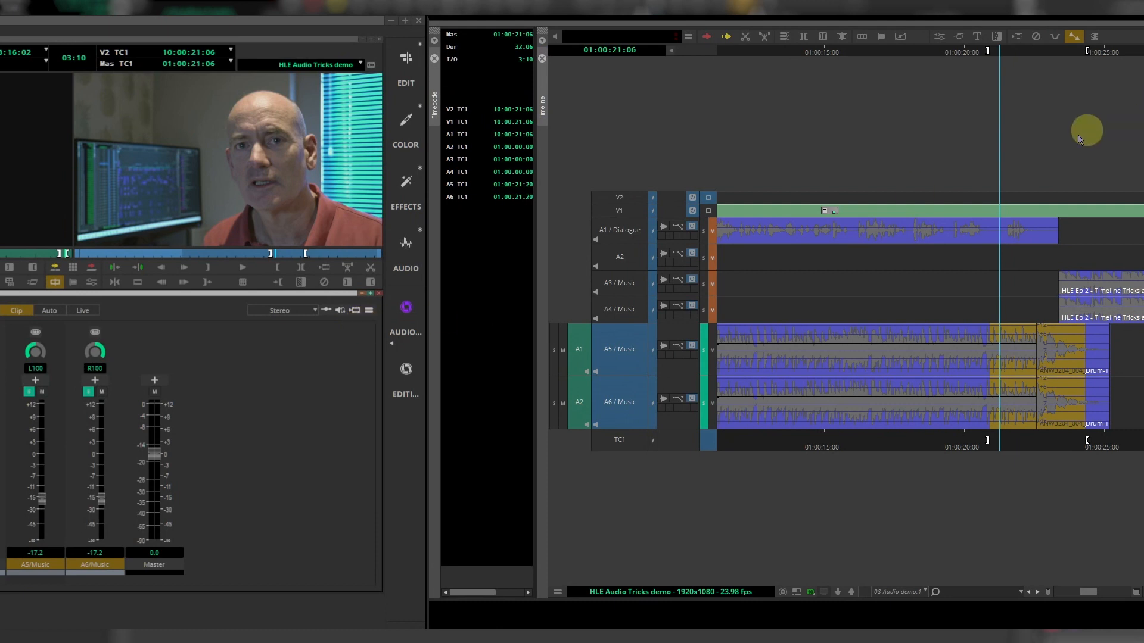
Check the ending clips' mixer levels at 01:00:23:16 and clear the in and out marks
click(1067, 383)
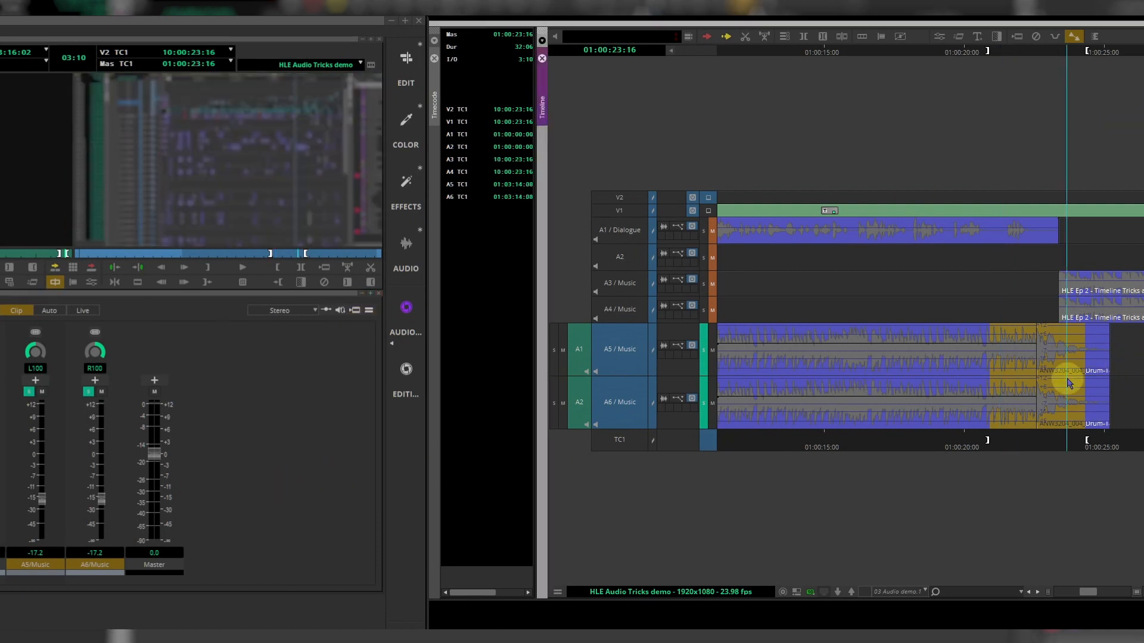
click(1063, 59)
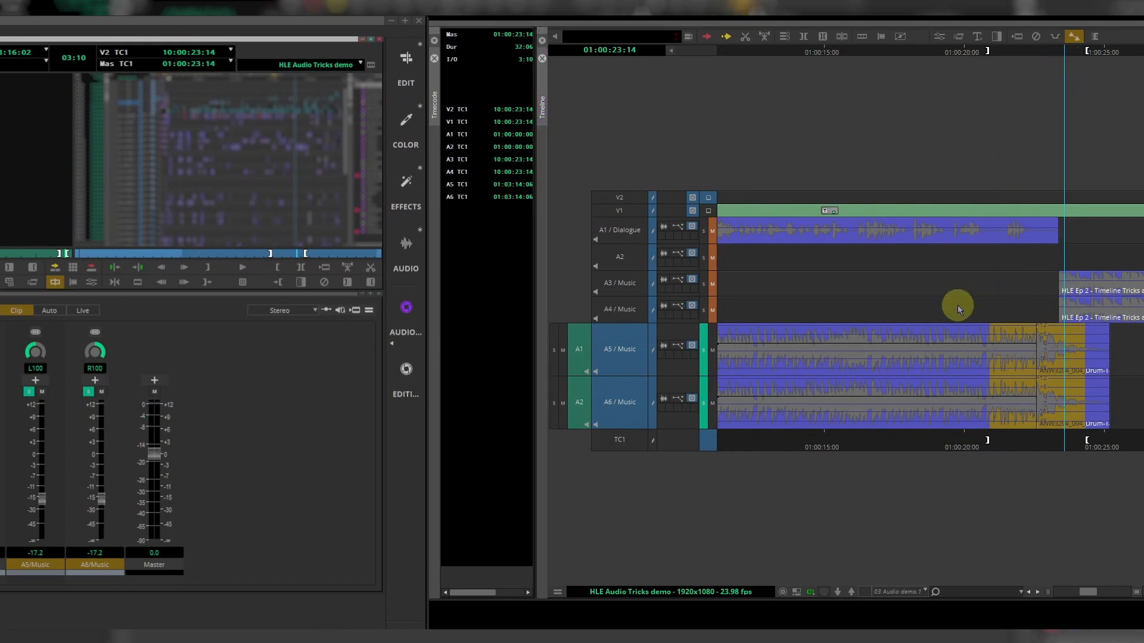
key(g)
Add gain keyframes to the A5 and A6 ending at 01:00:23:03 and 01:00:22:14, and raise the 01:00:23:03 keyframes to +6.0 dB
click(1056, 353)
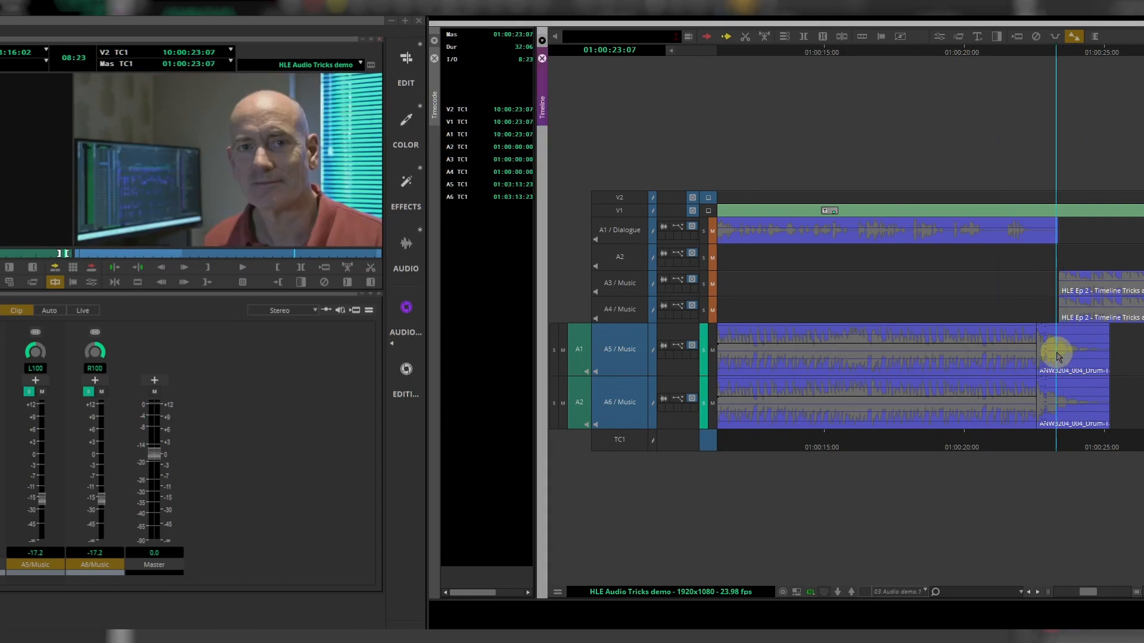
drag(1056, 352, 1052, 353)
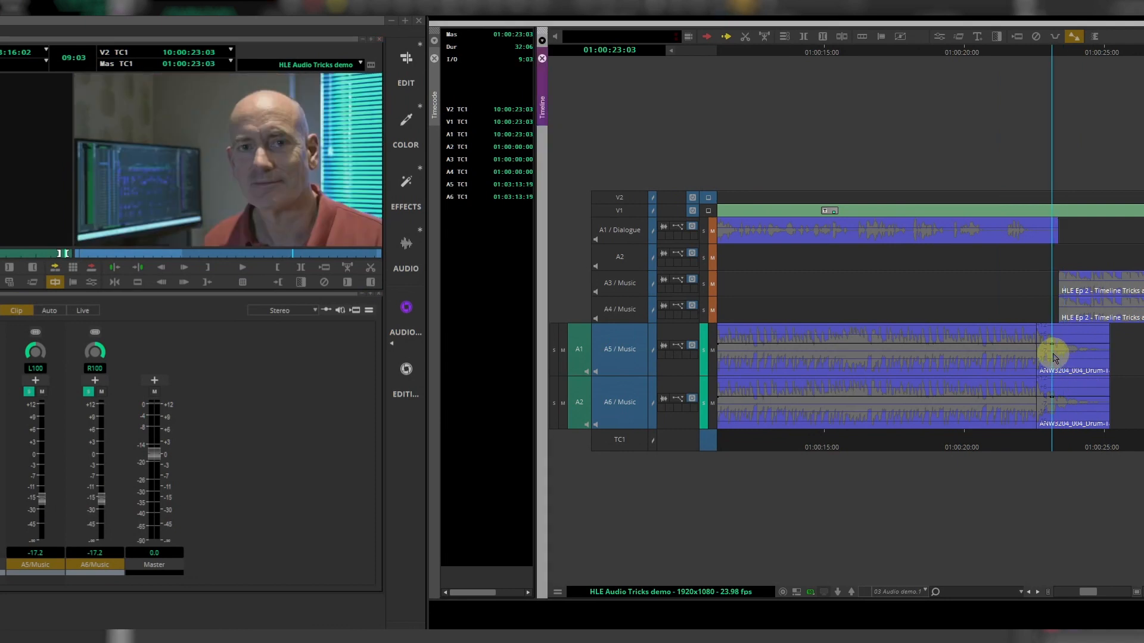
click(1047, 356)
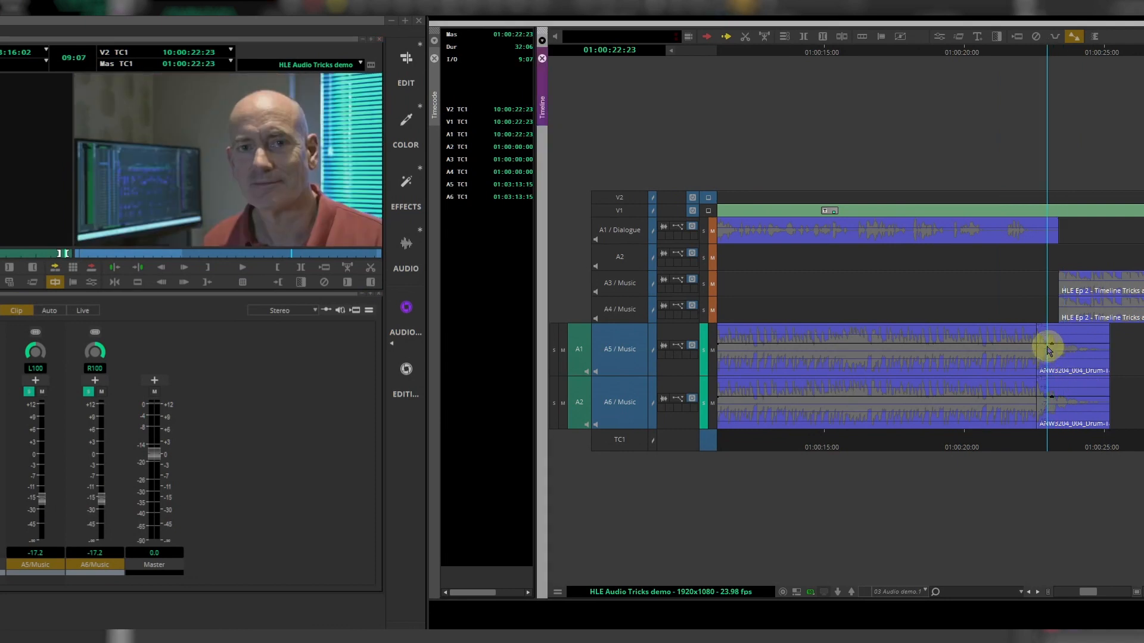
drag(1049, 352, 1037, 355)
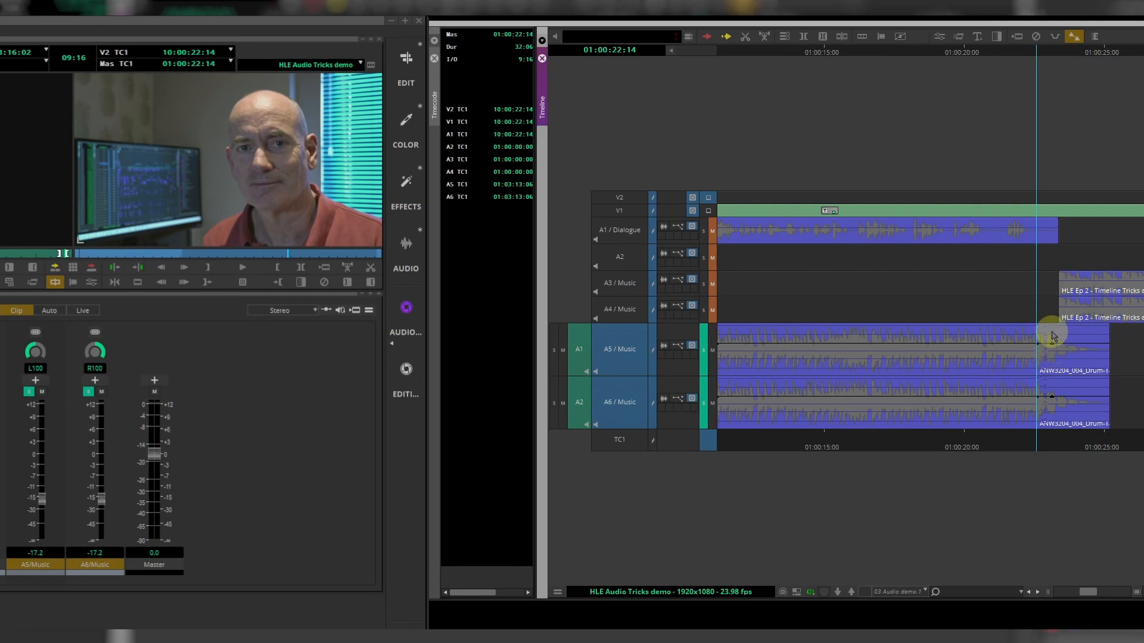
click(1050, 343)
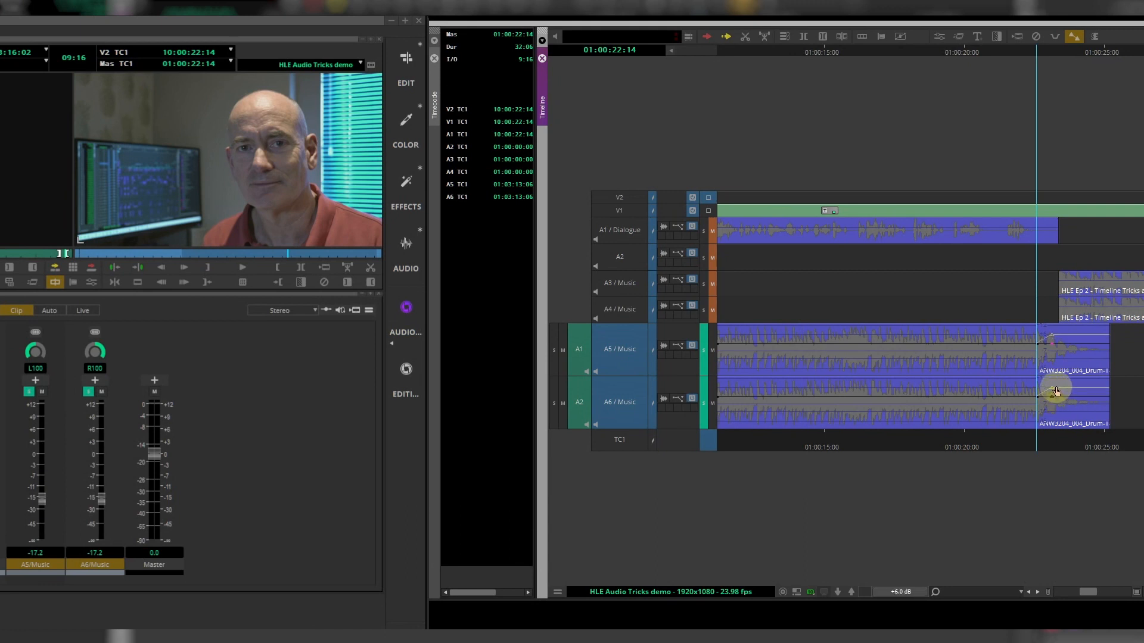
Play the transition into the music ending from 01:00:19:11 to hear the A5 and A6 level ramp
click(949, 387)
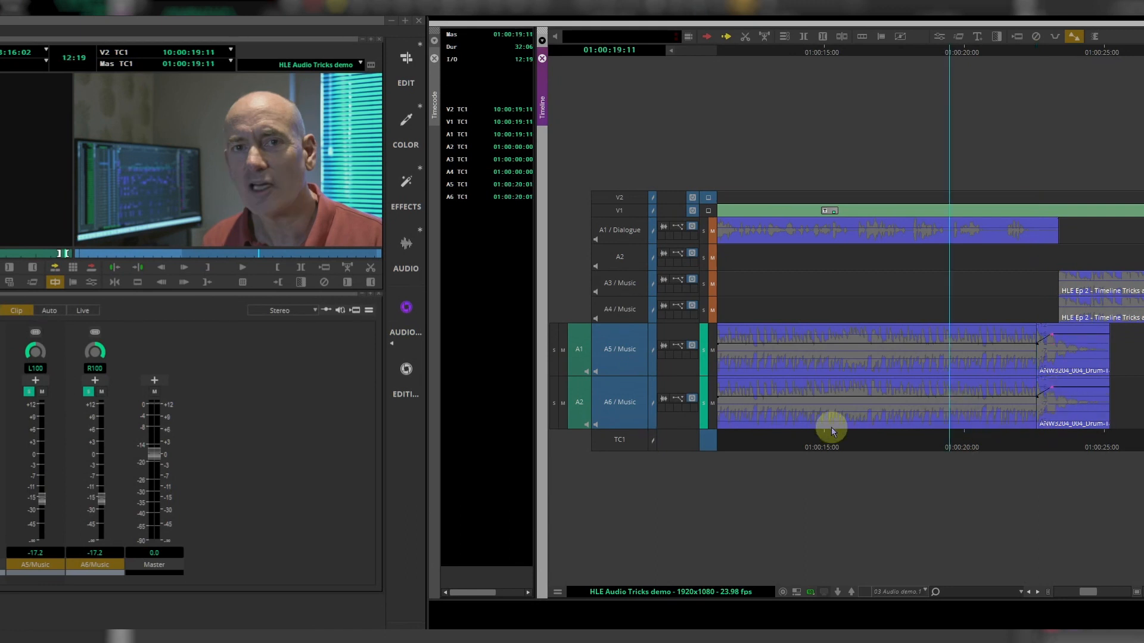
key(space)
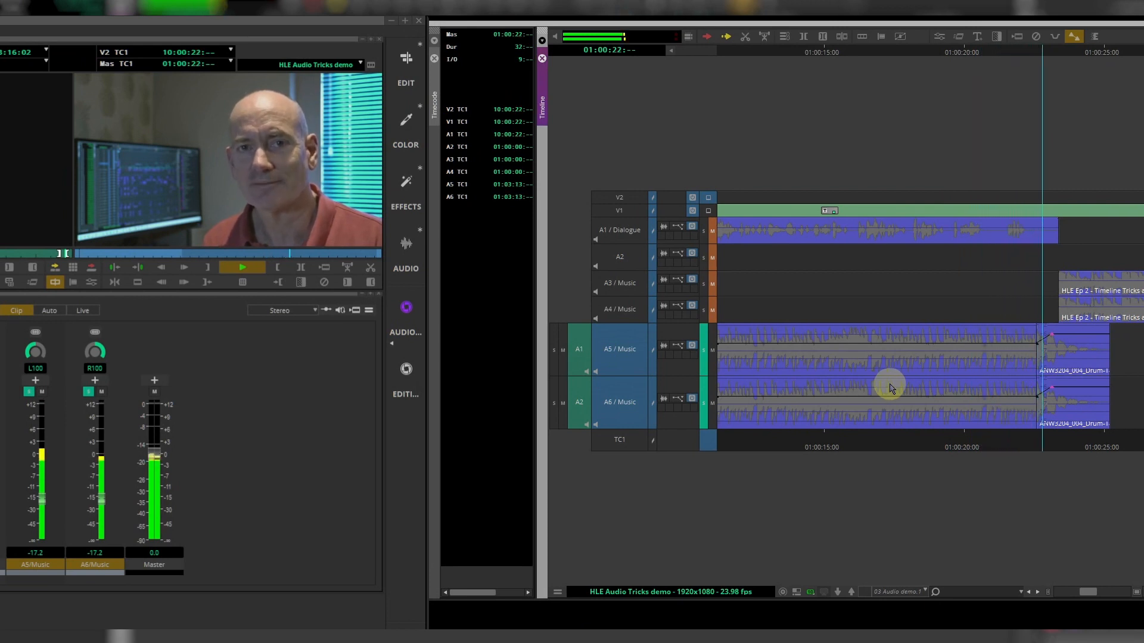
key(space)
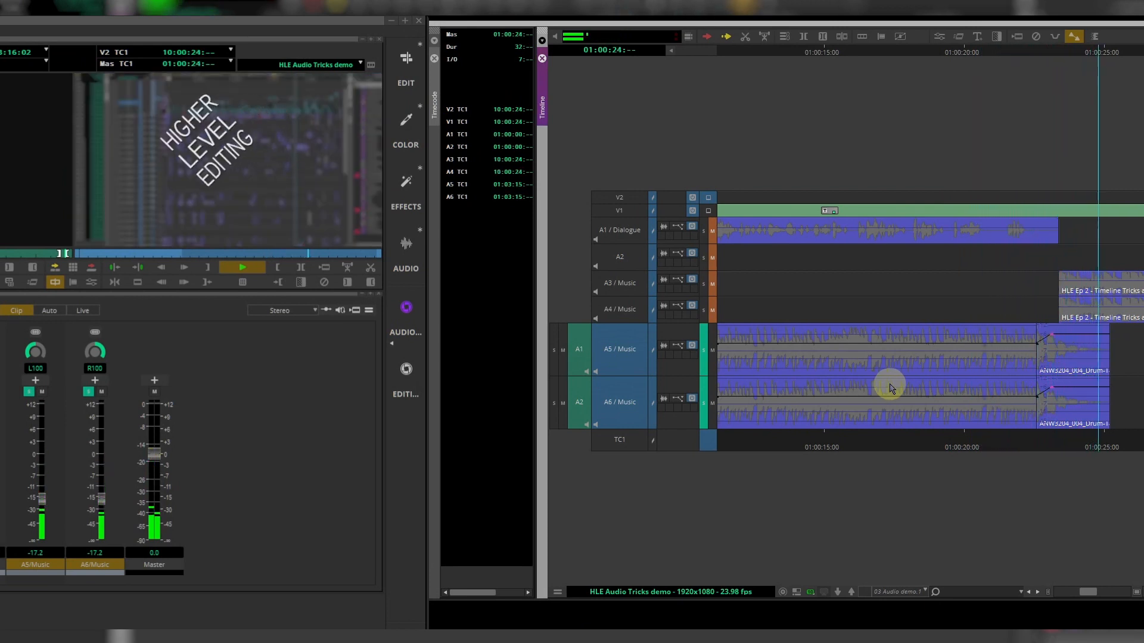
Add gain keyframes to the main music on A5 and A6 at 01:00:21:17 and 01:00:22:13
click(1006, 354)
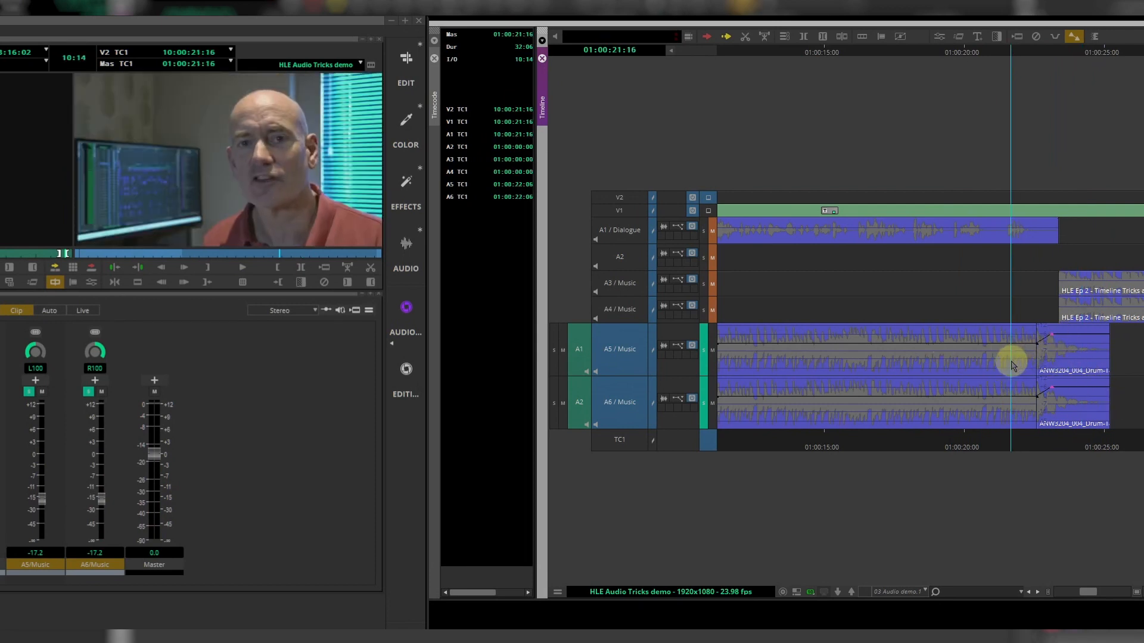
click(1013, 363)
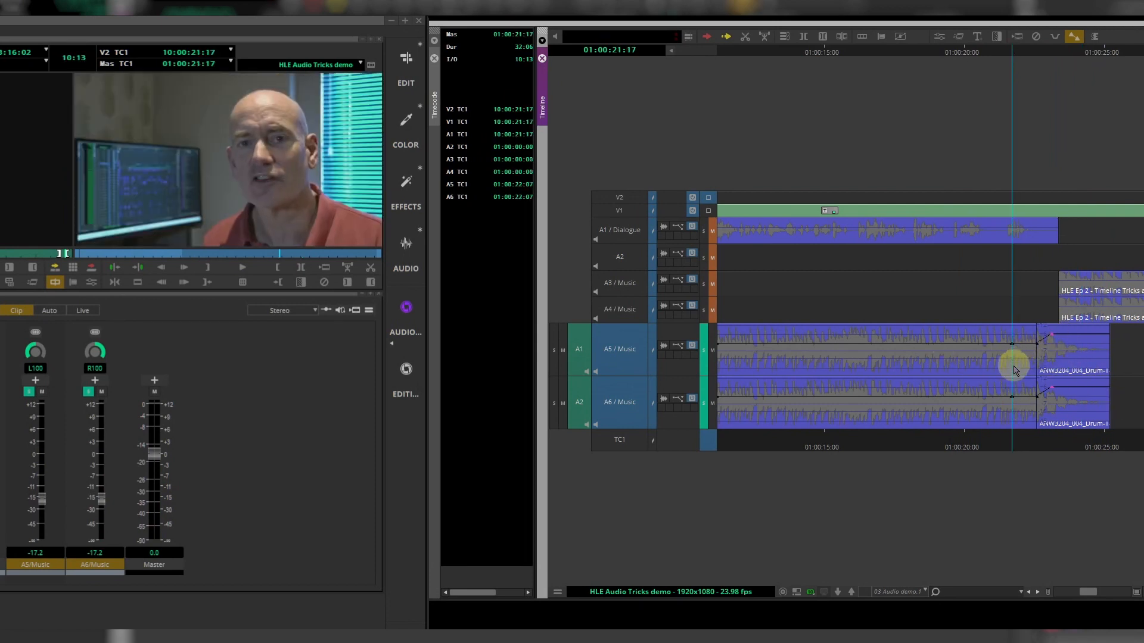
click(1032, 351)
click(1035, 353)
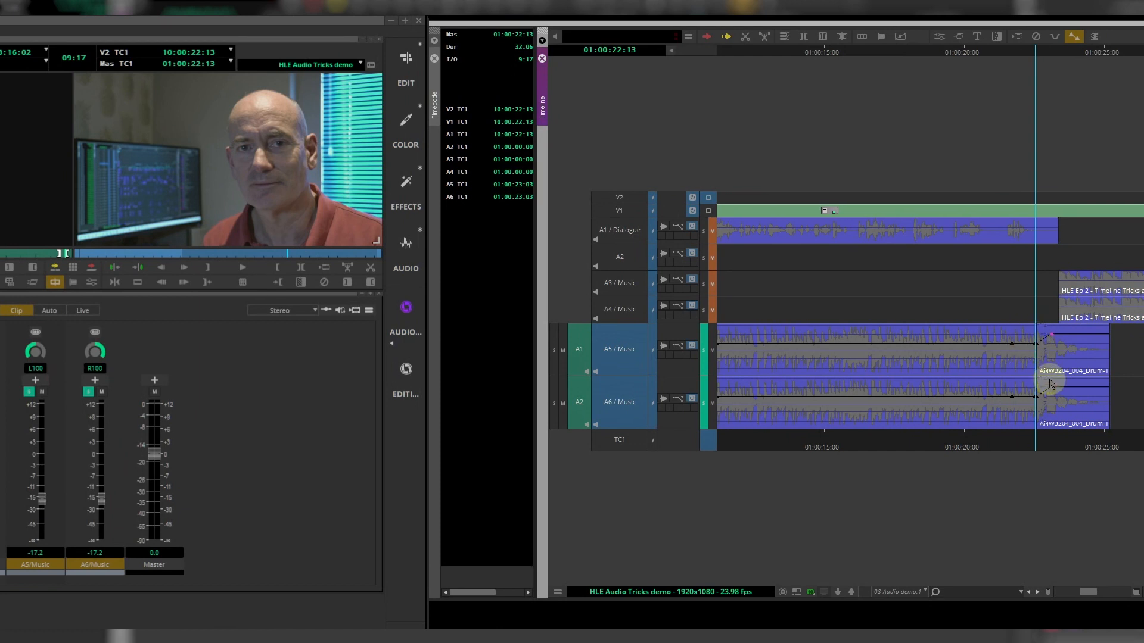
key(ctrl+])
key(ctrl+])
key(ctrl+])
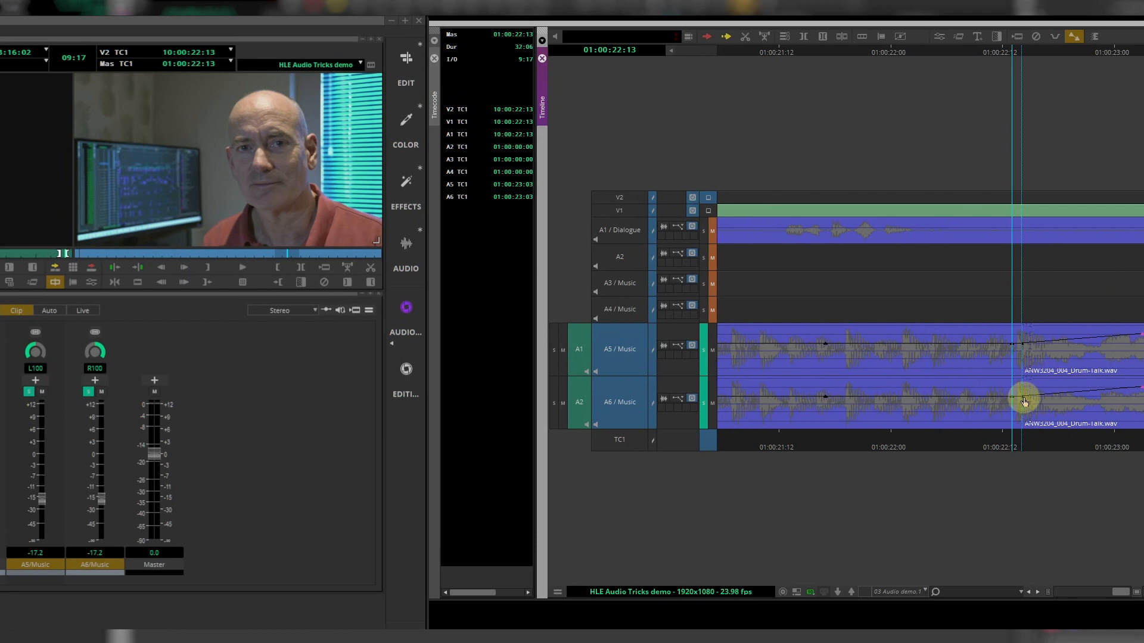
key(ctrl+z)
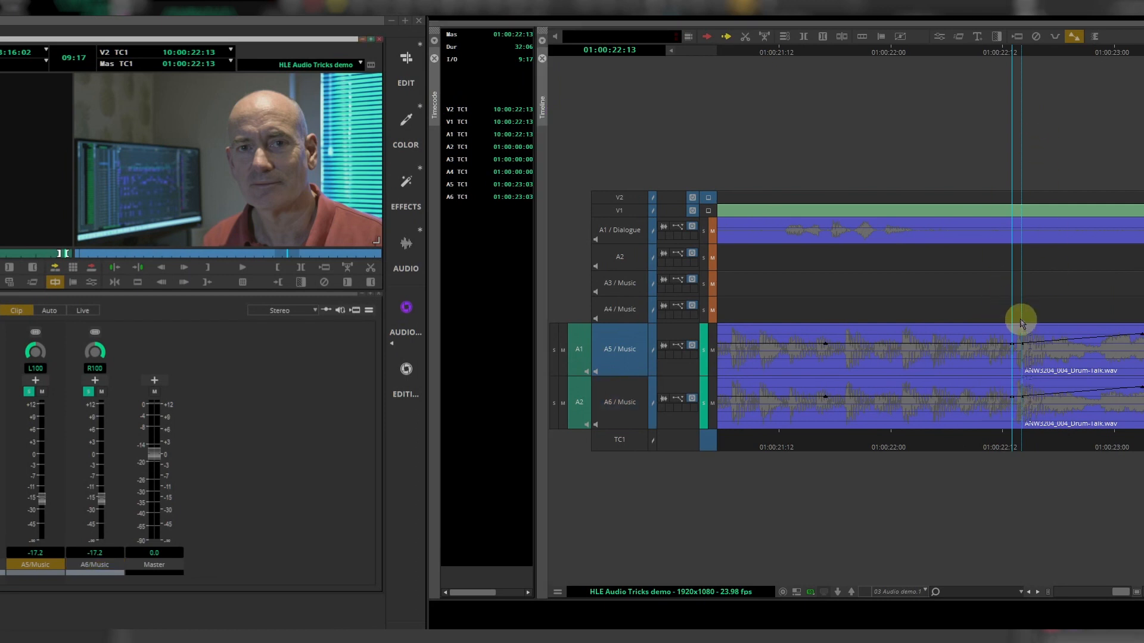
drag(975, 293, 1059, 447)
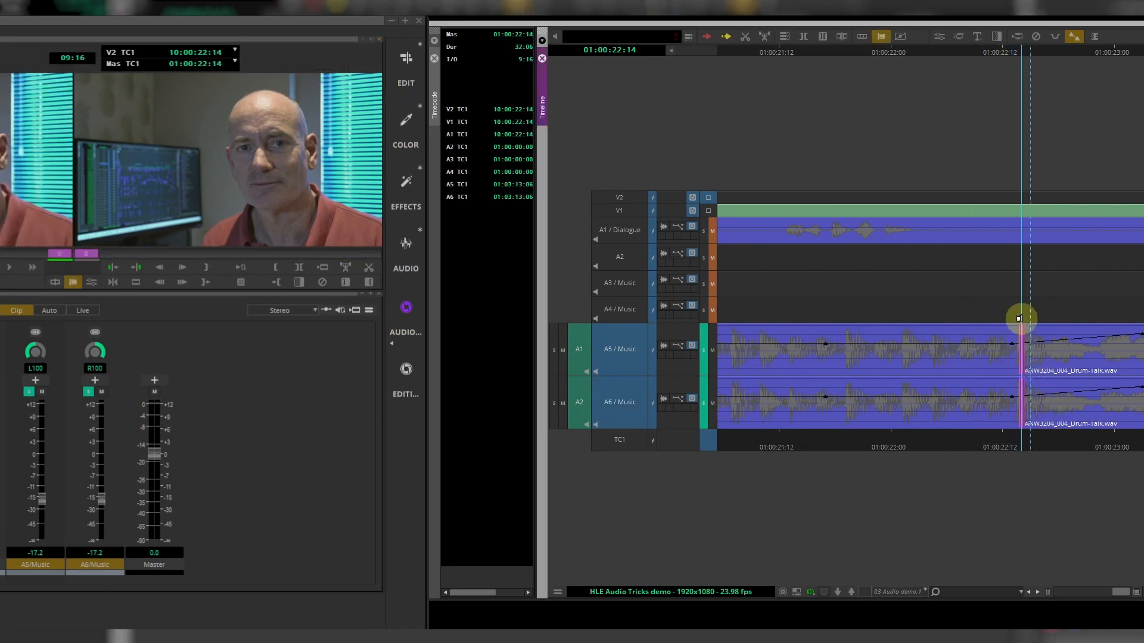
click(1031, 54)
Mark 01:00:22:10 to 01:00:22:19 and raise the A5 and A6 gain keyframes around the edit to the ending keyframes' level
click(990, 333)
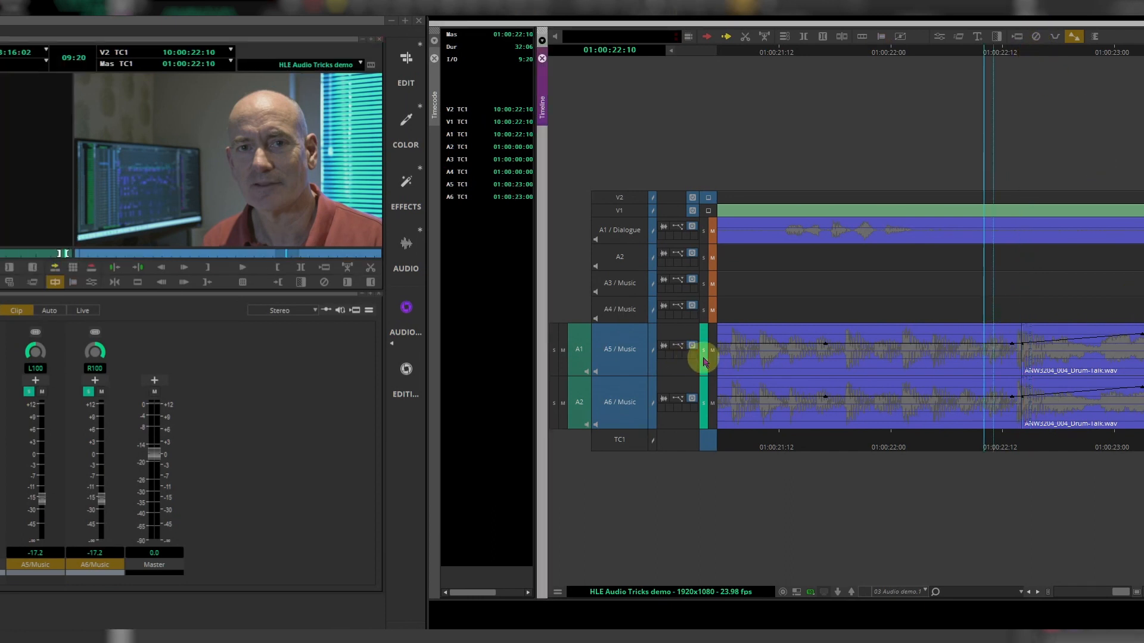
key(i)
click(1075, 359)
key(o)
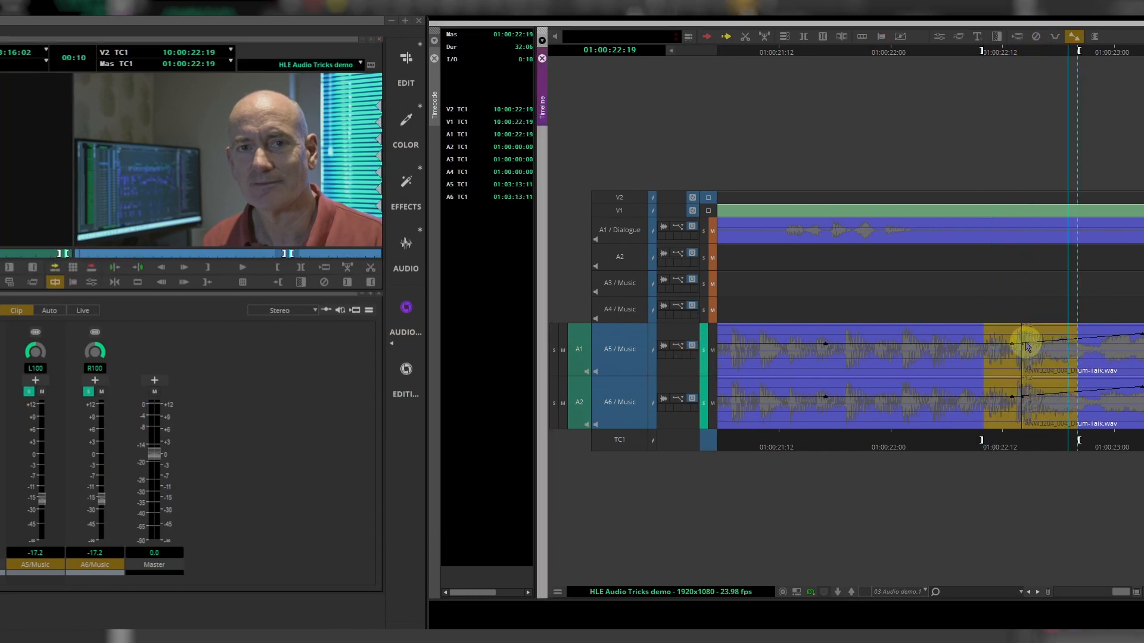
drag(1012, 349, 1012, 338)
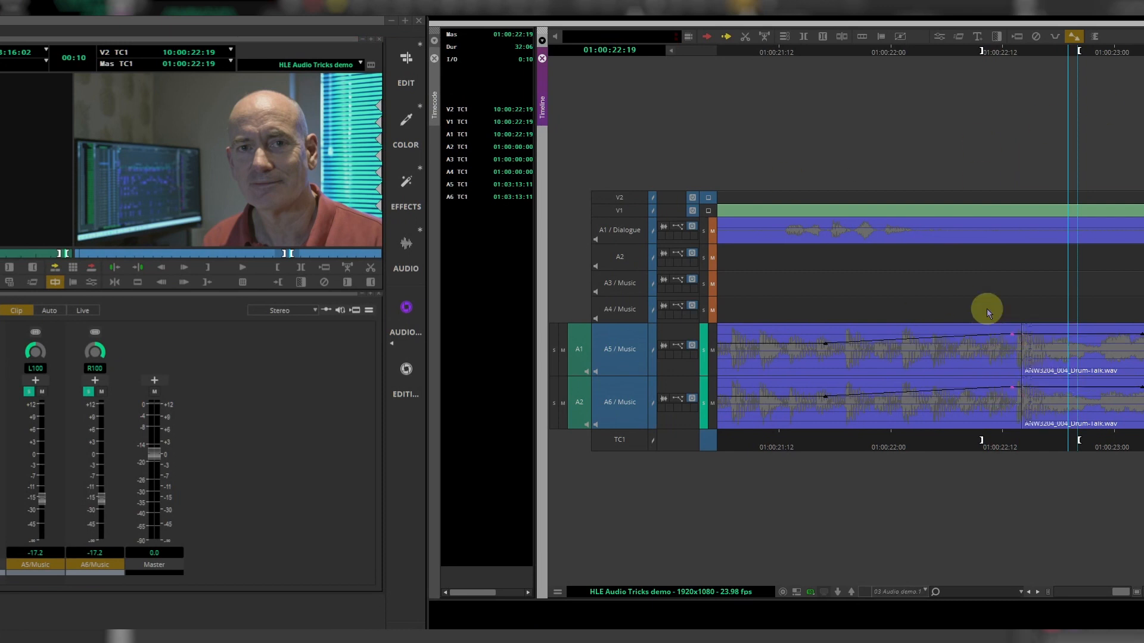
Solo the A1 dialogue track along with the A5 and A6 music and play the sequence from 01:00:18:01
key(ctrl+bracketleft)
key(ctrl+bracketleft)
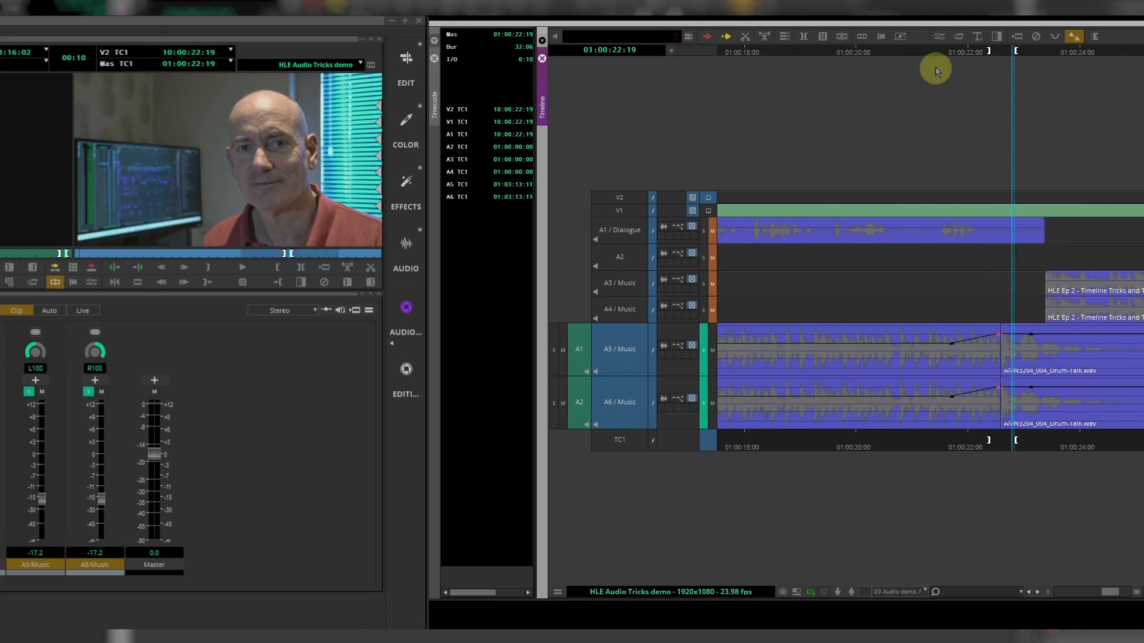
click(927, 51)
key(space)
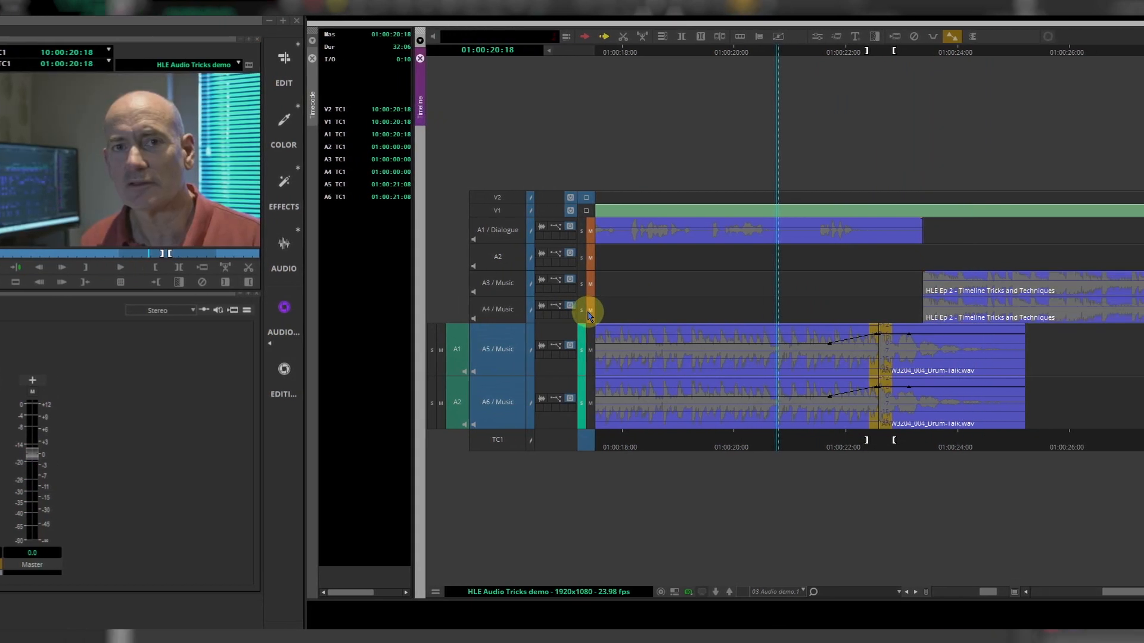
click(794, 270)
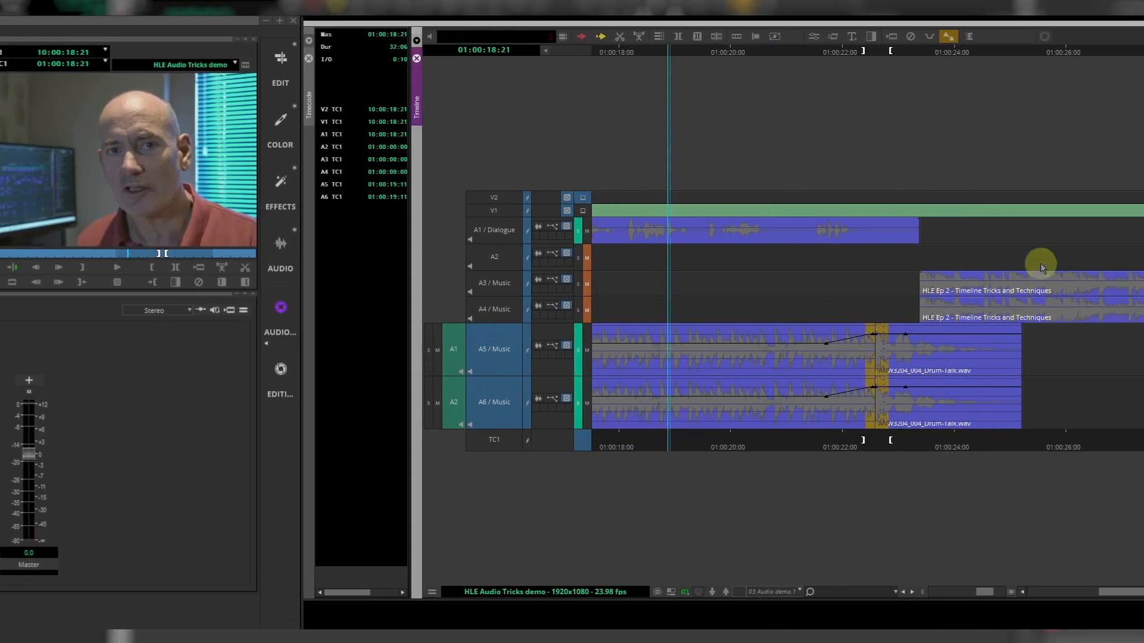
click(624, 53)
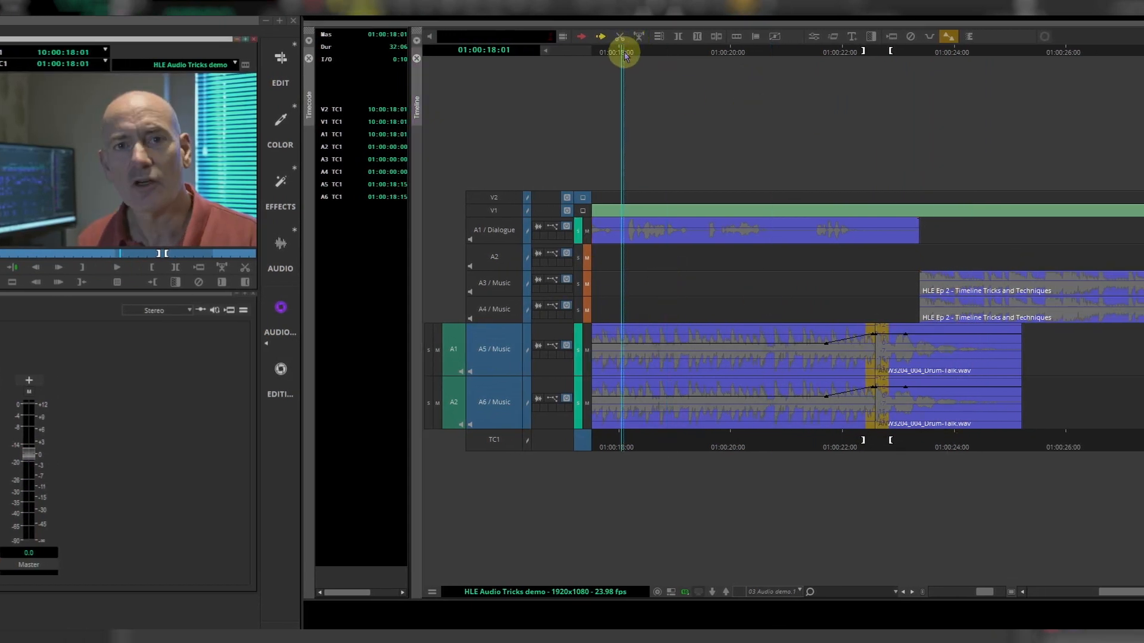
key(space)
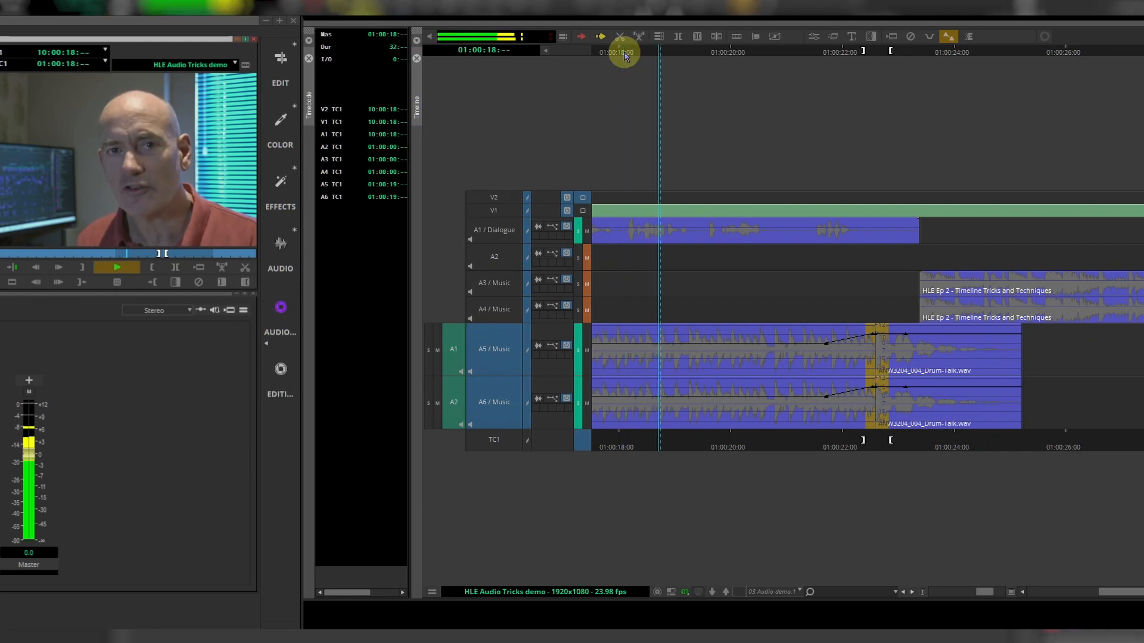